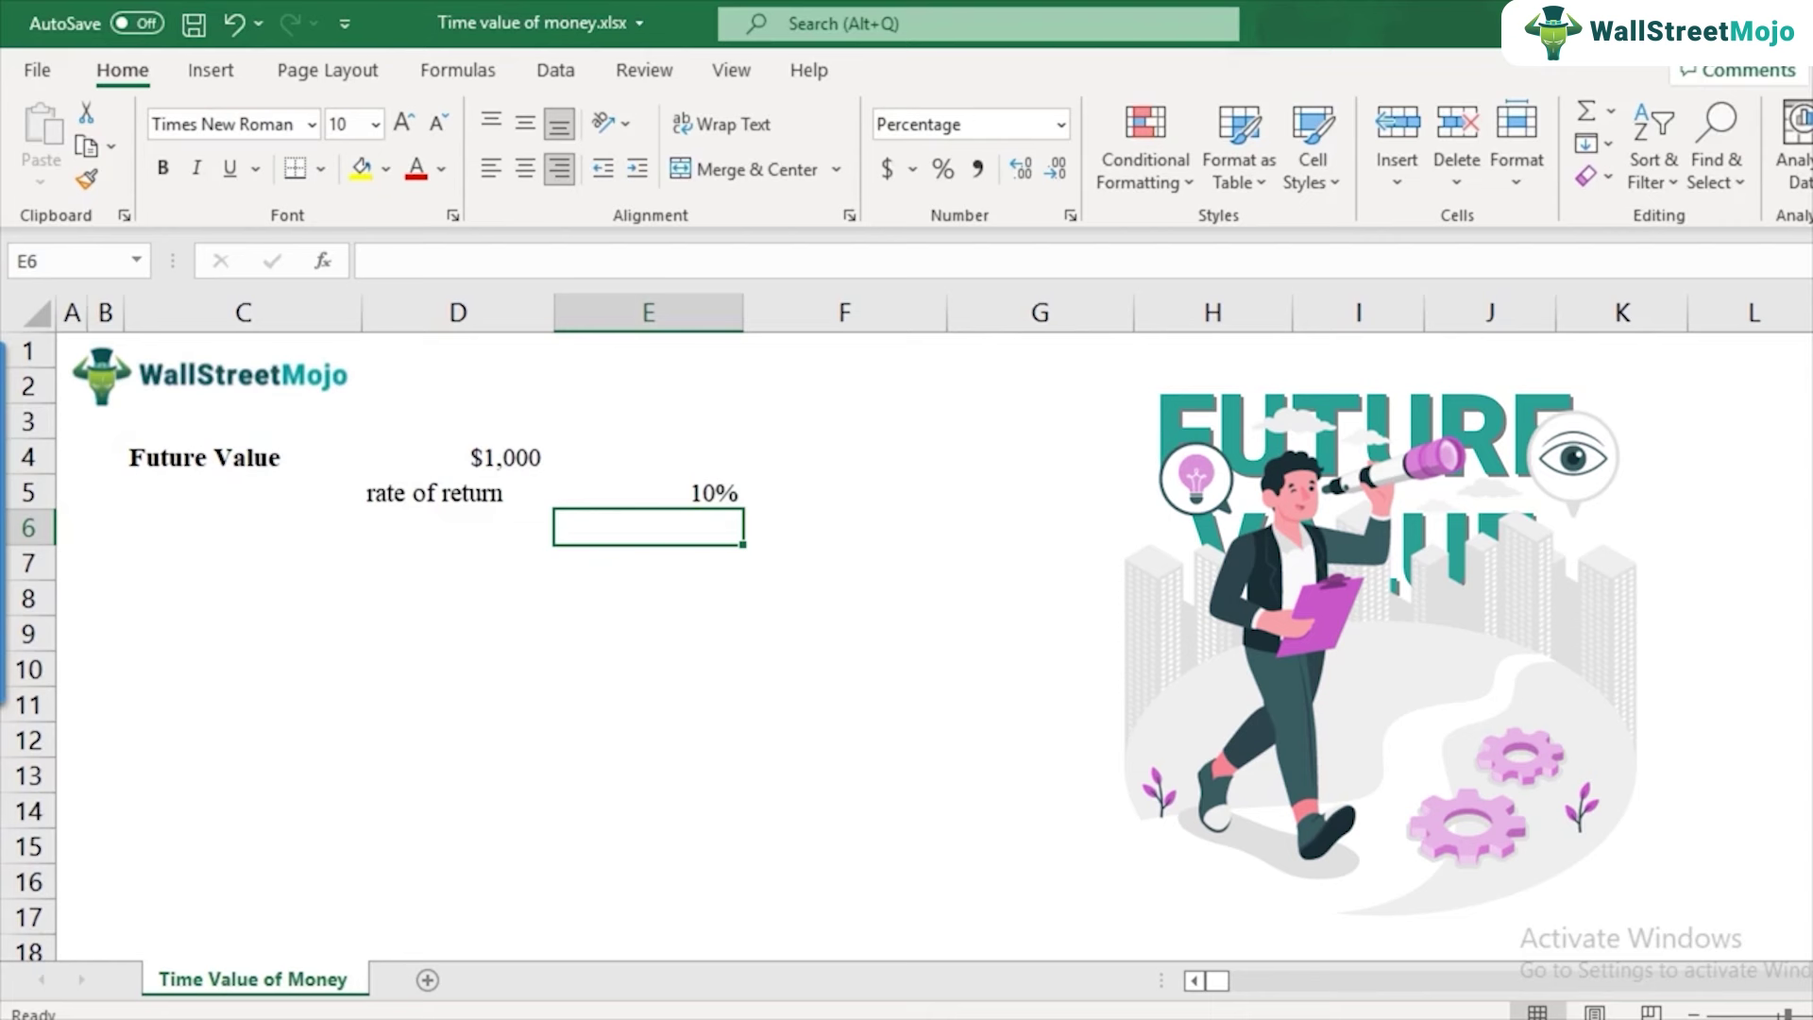
- Enter the column heading "Year 1" in cell E7, two rows below the 10% rate of return
left_click(647, 561)
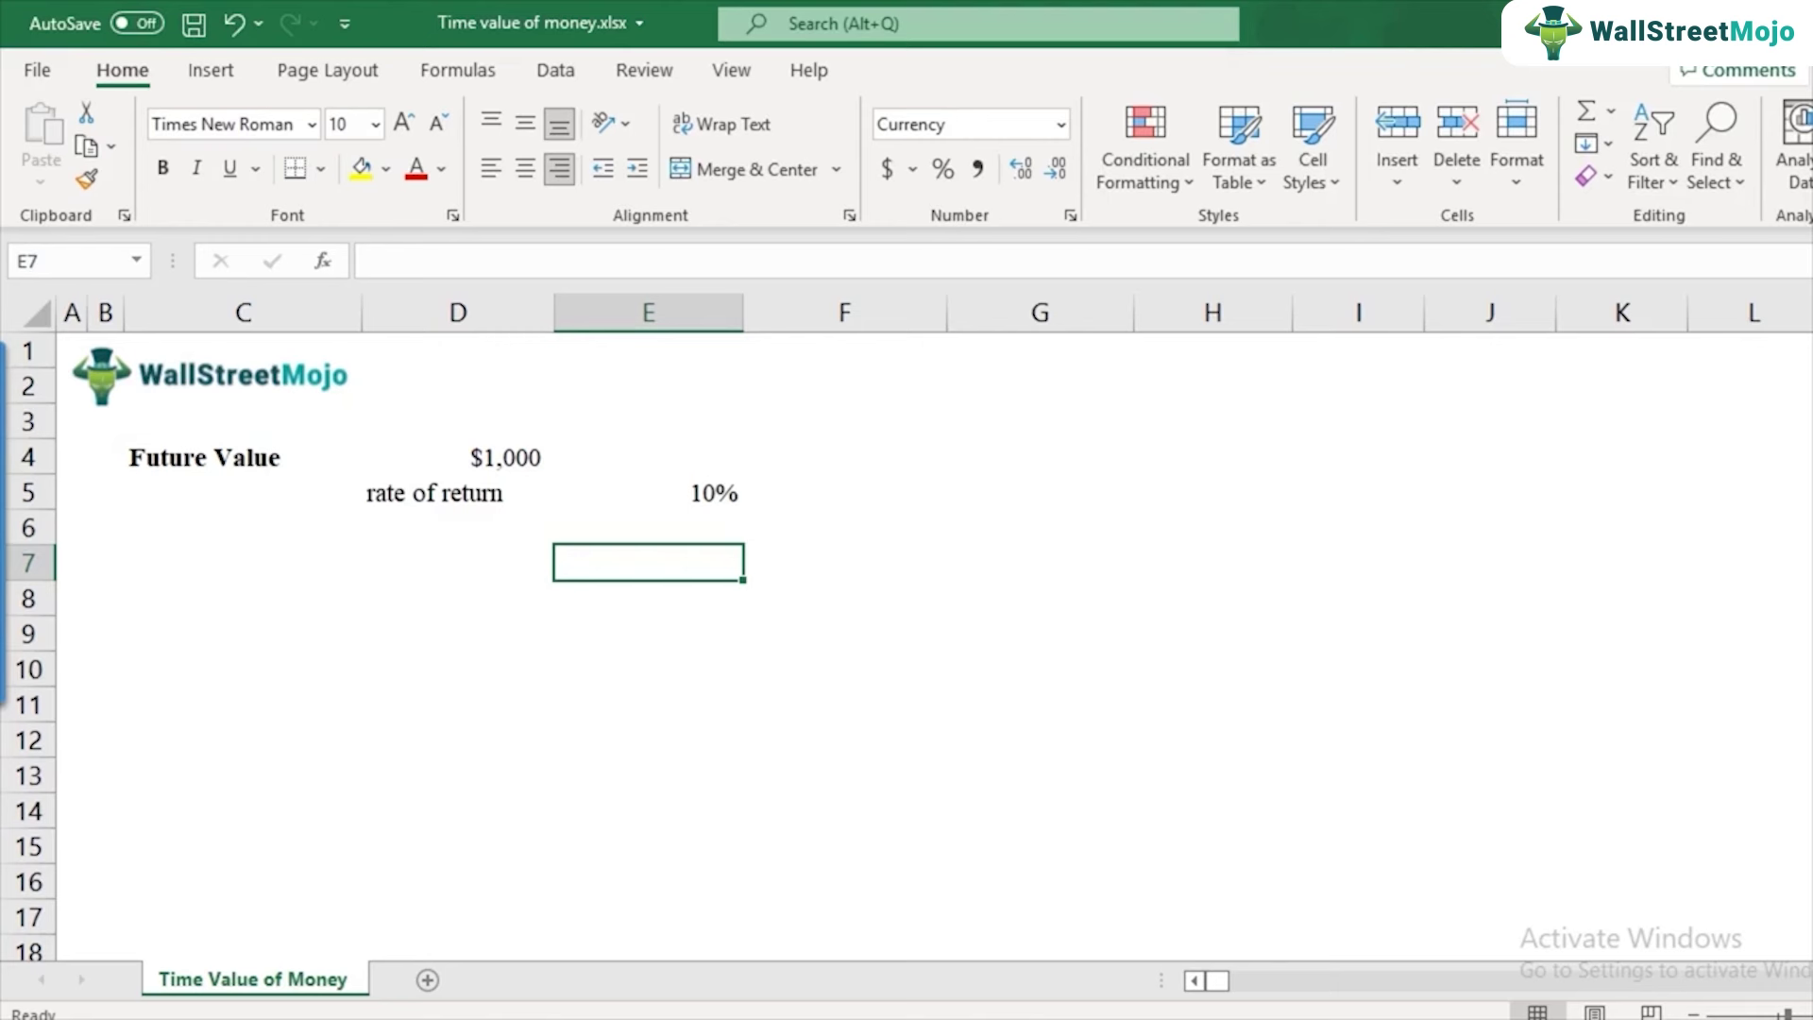
left_click(457, 457)
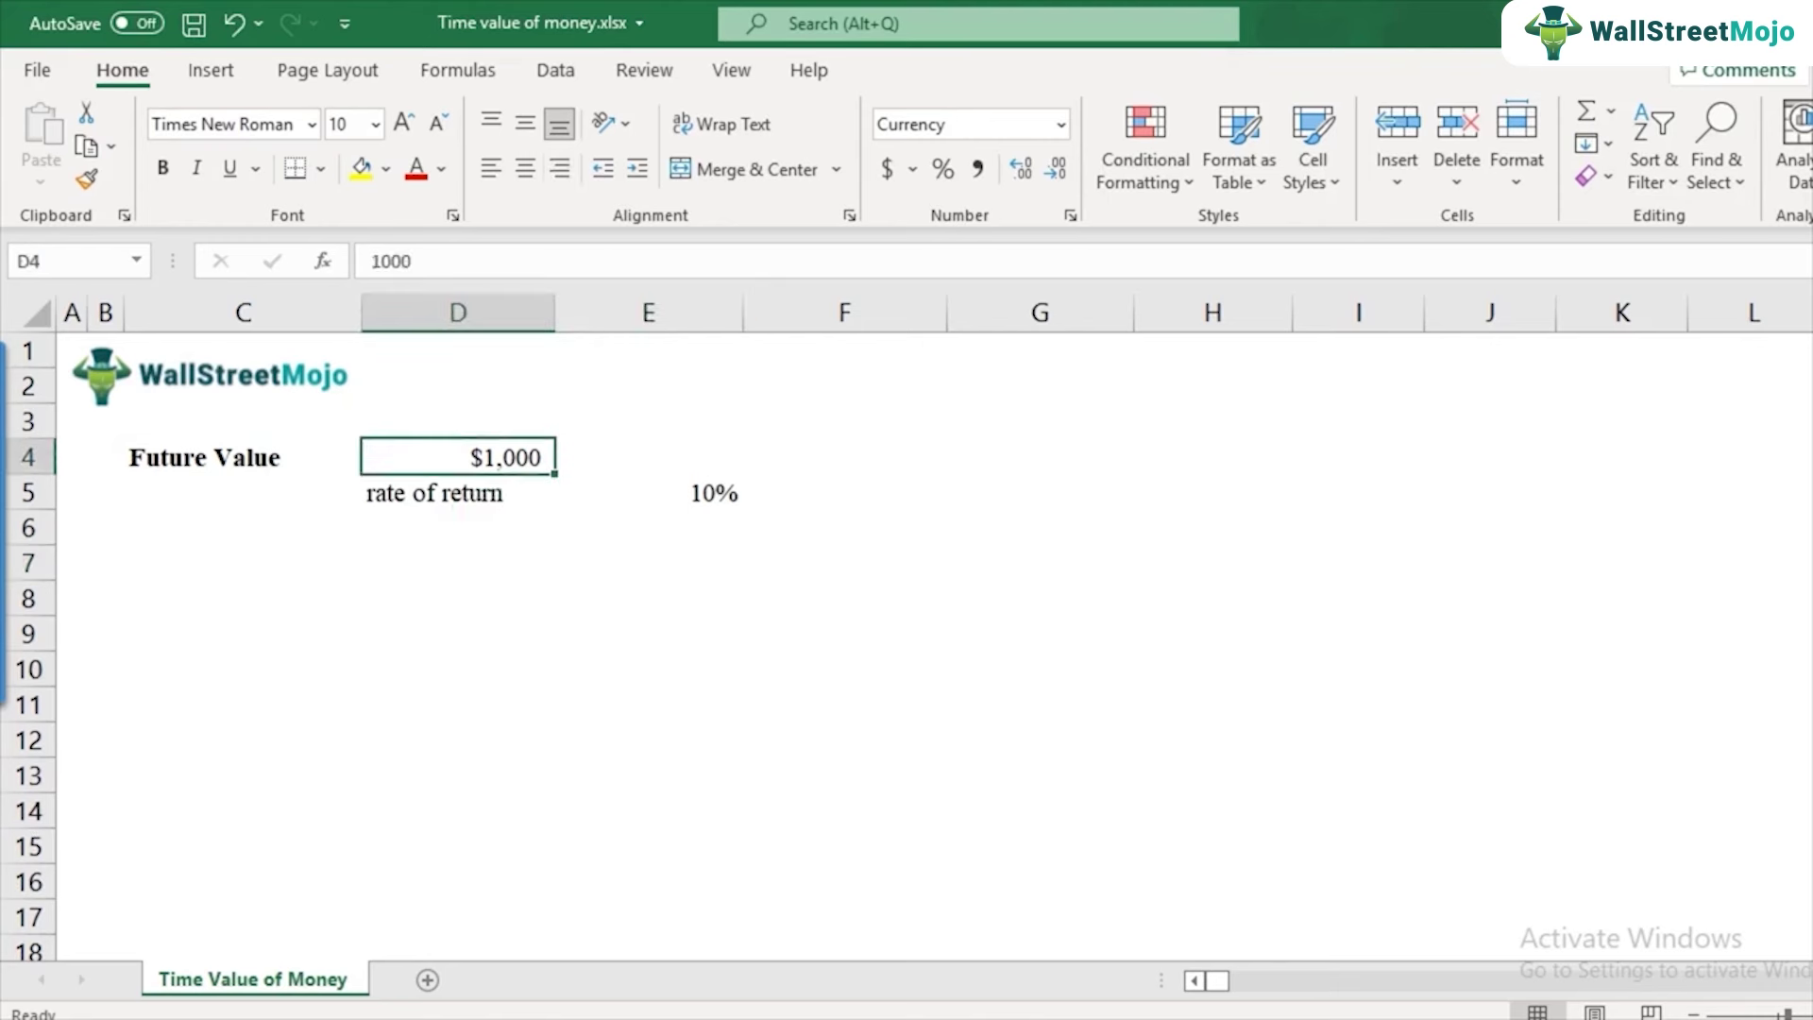
left_click(458, 493)
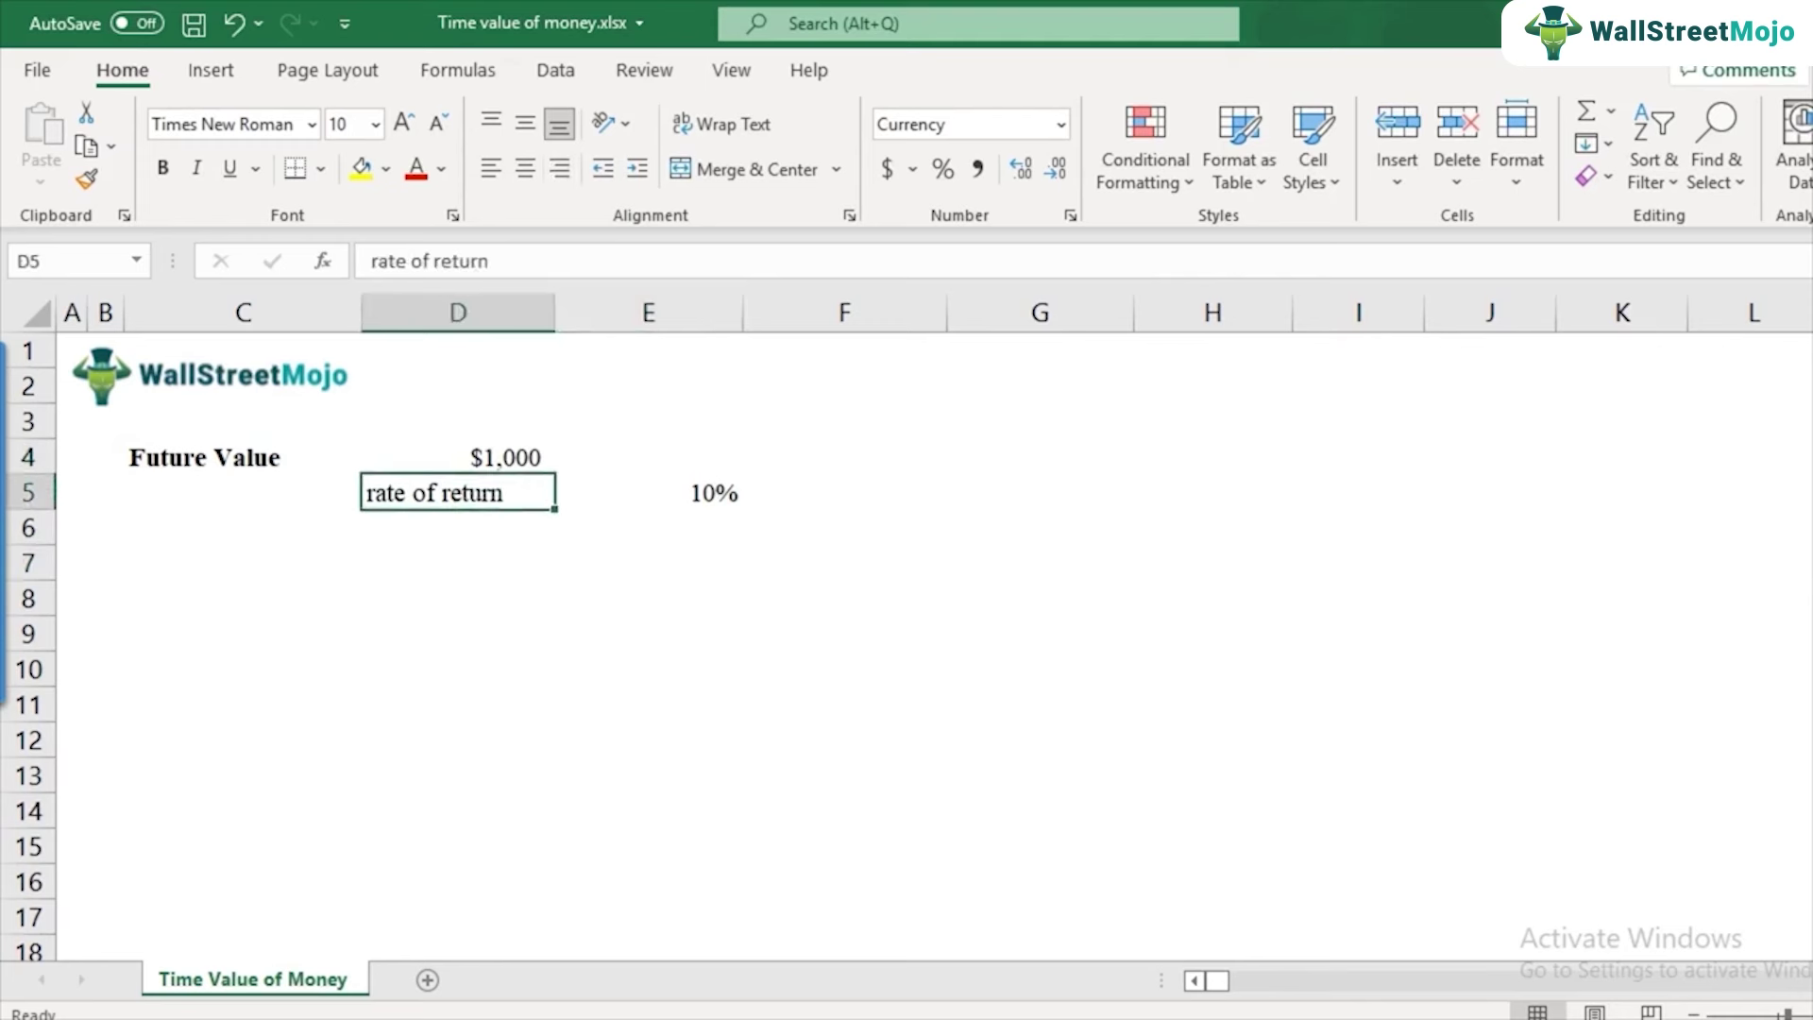
left_click(648, 493)
left_click(648, 562)
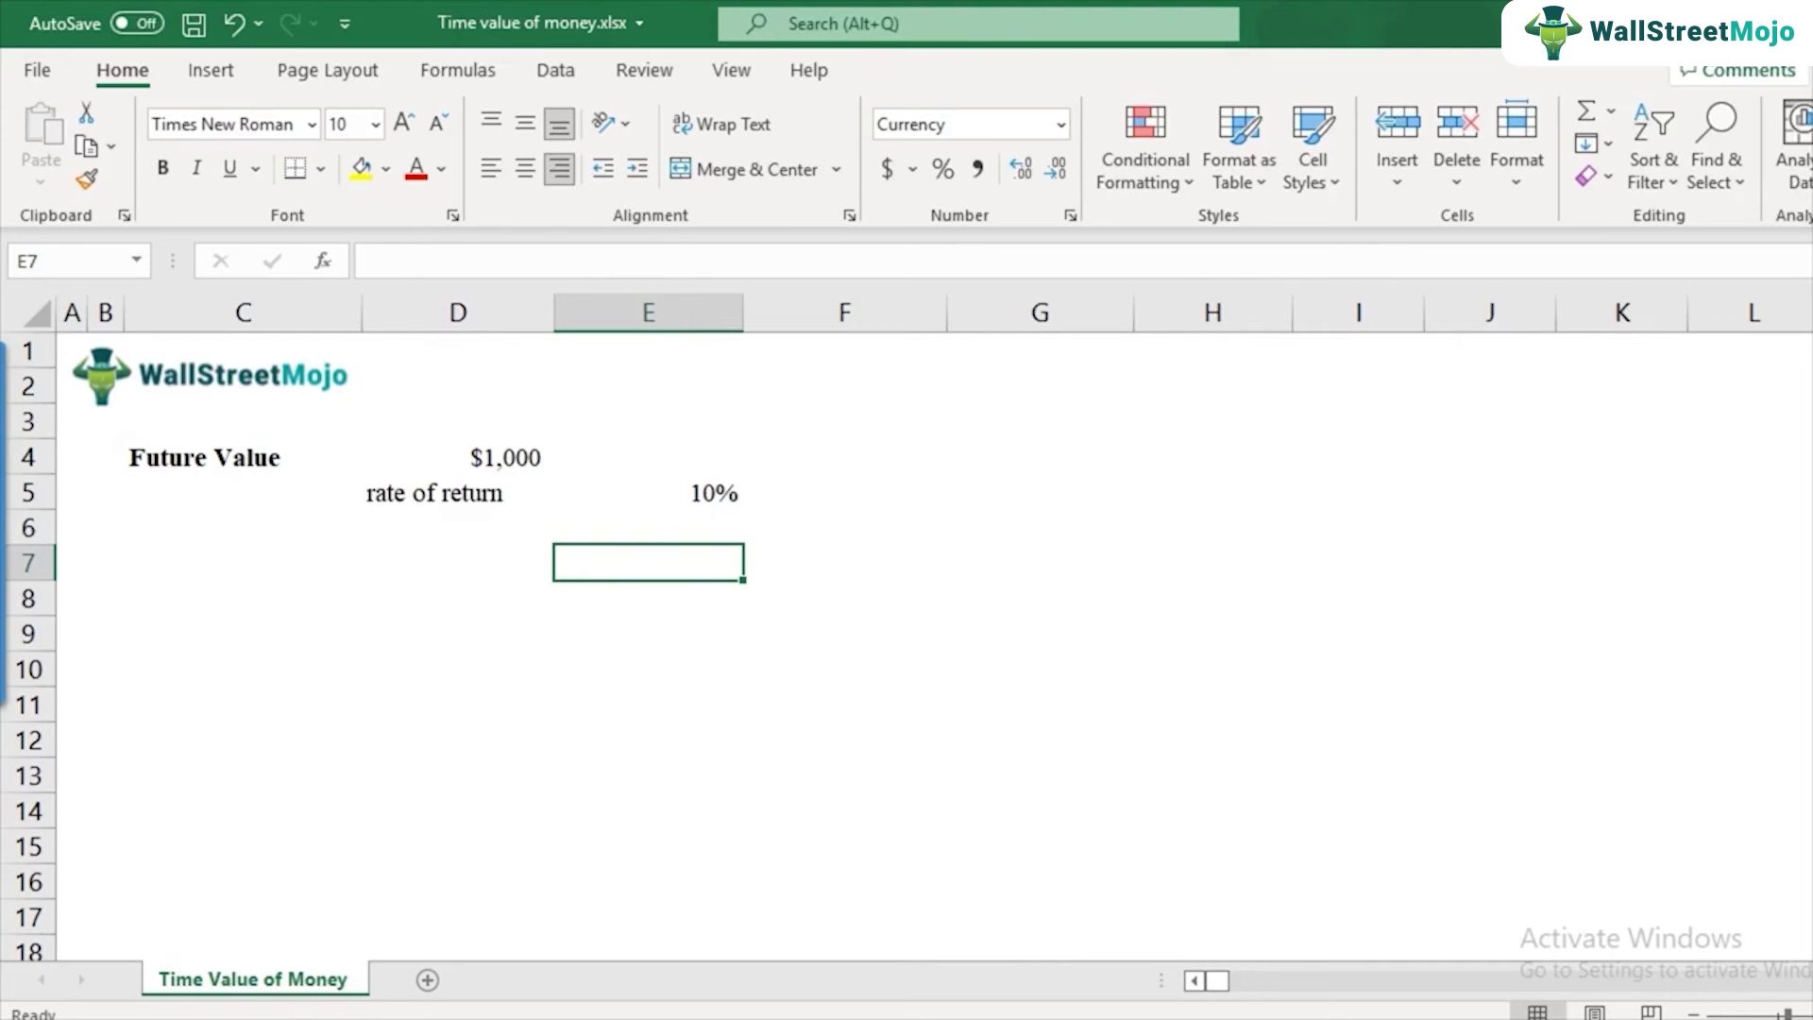
type("Year 1")
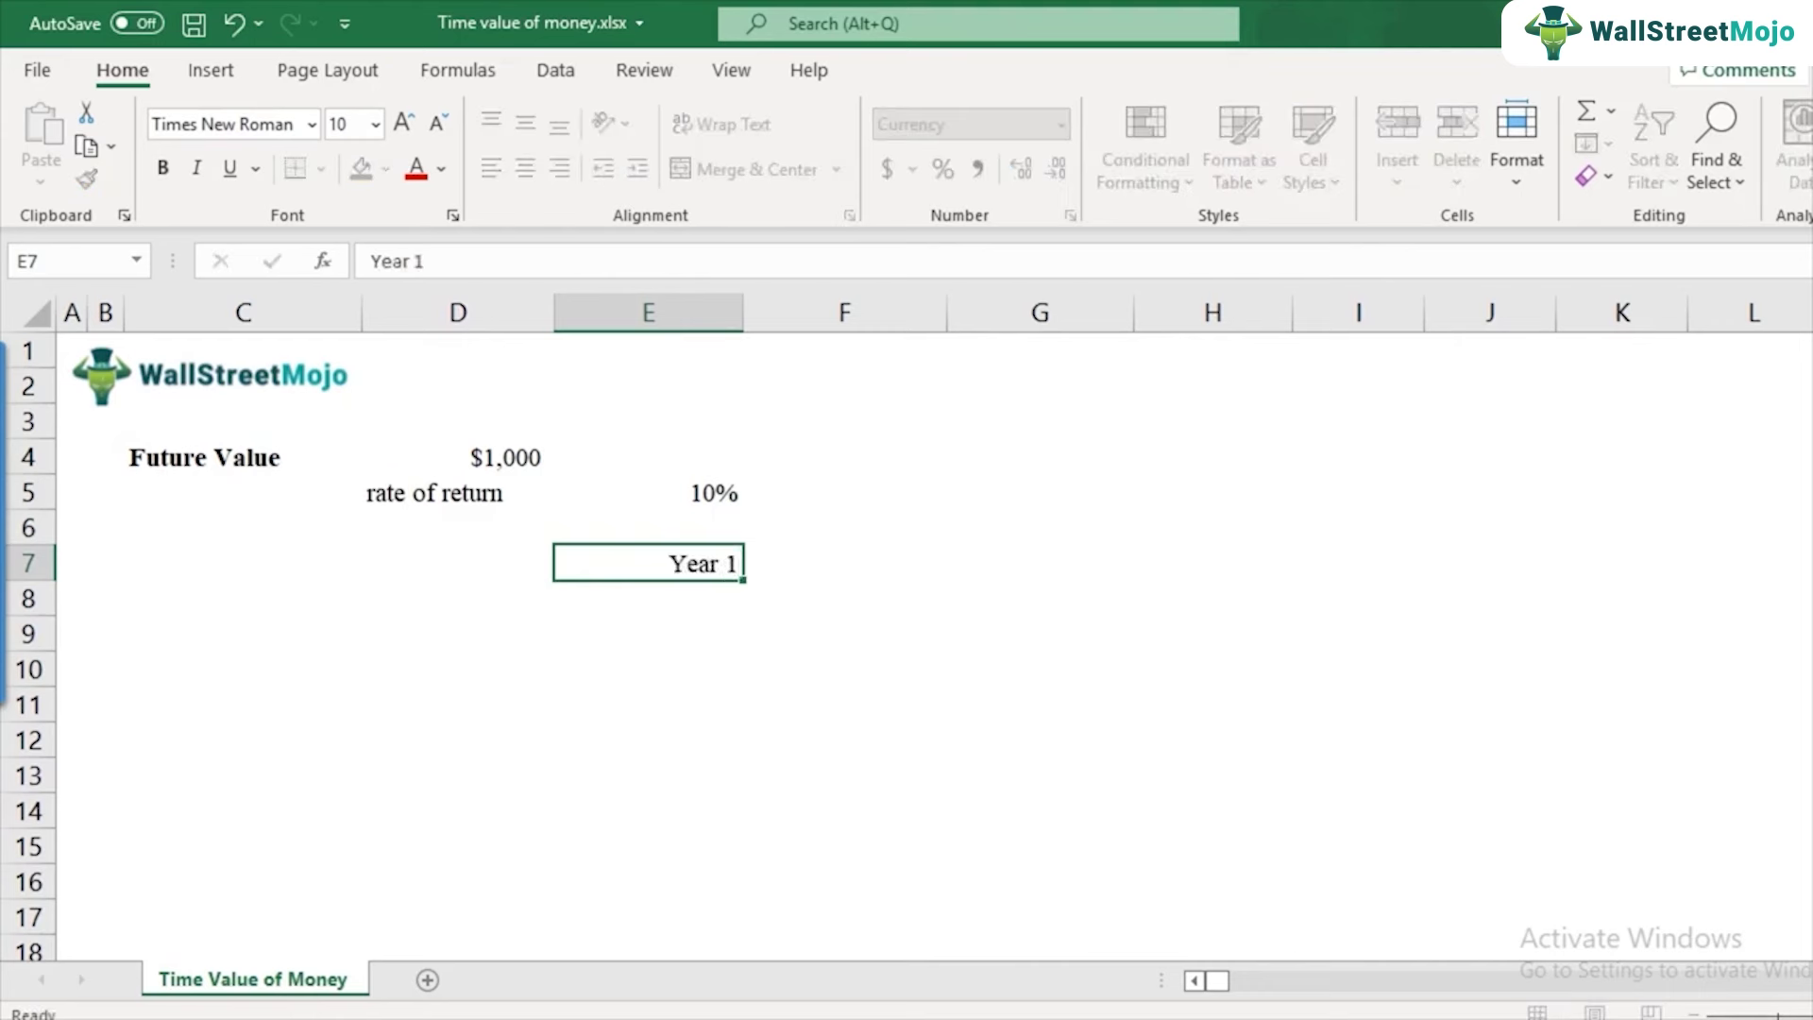
key("Return")
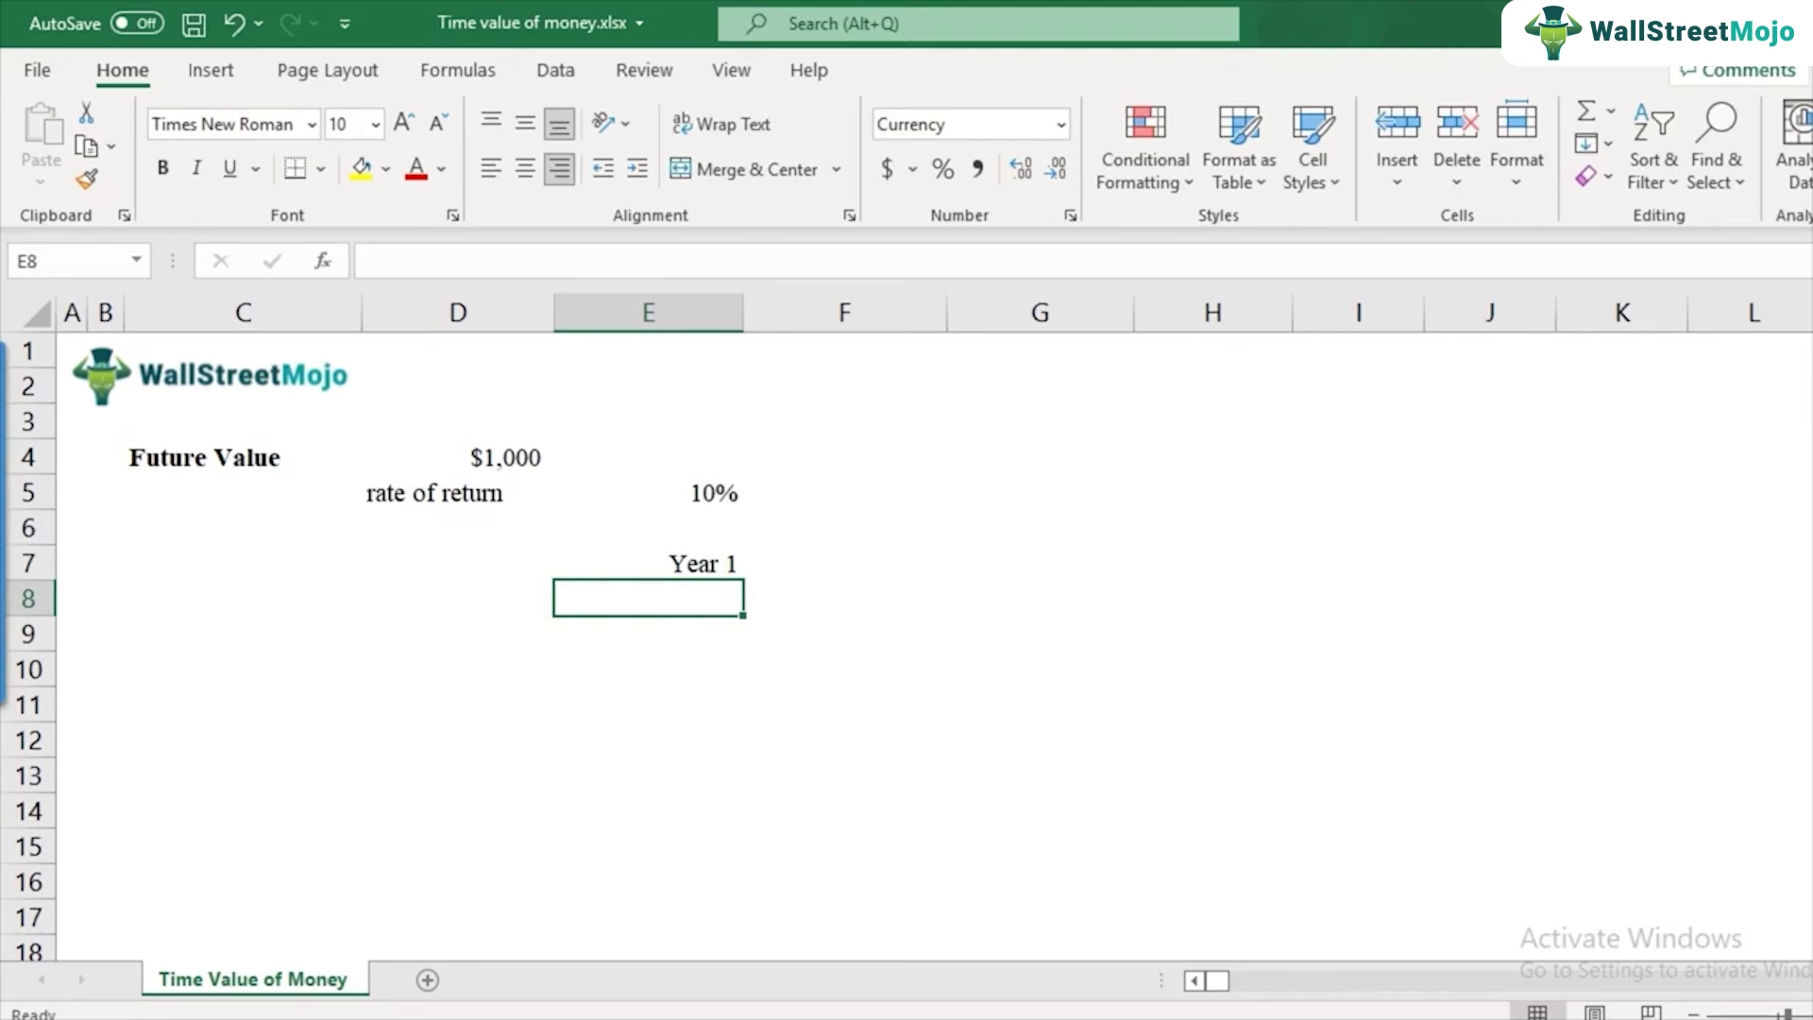
- Calculate the Year 1 future value in cell E8 with the formula =D4*(1+E5)
left_click(458, 457)
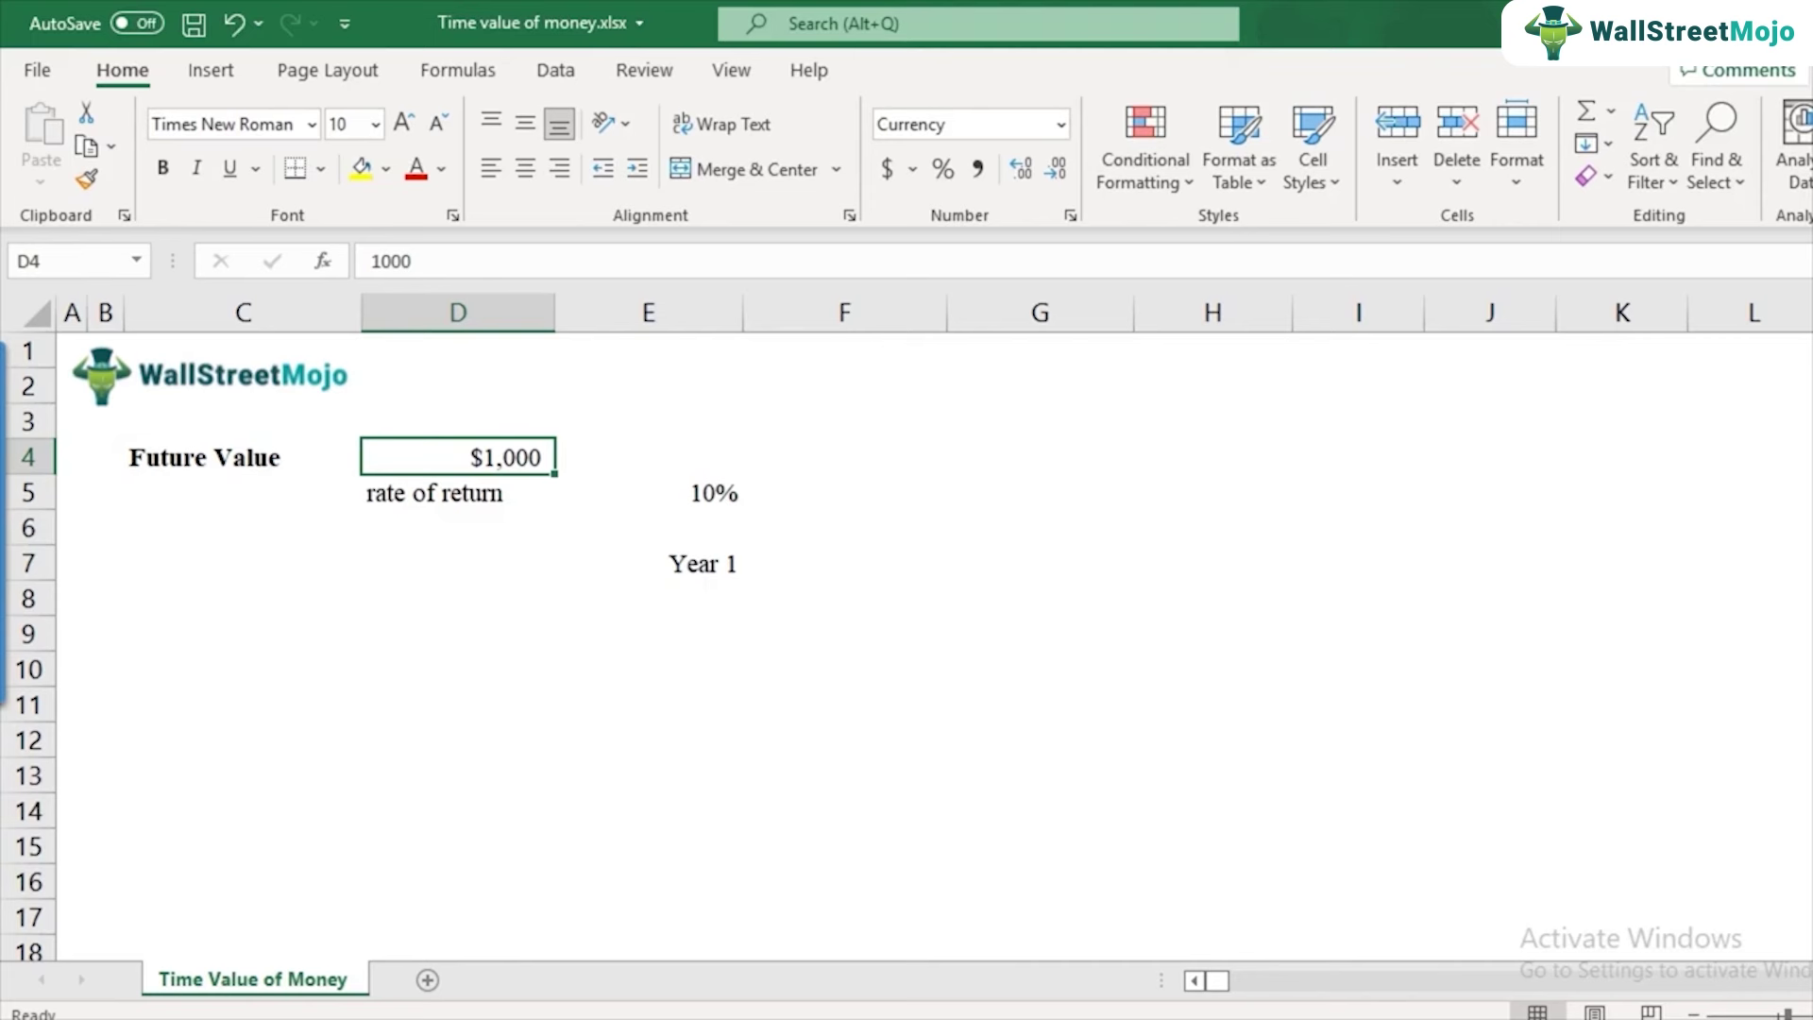
left_click(647, 598)
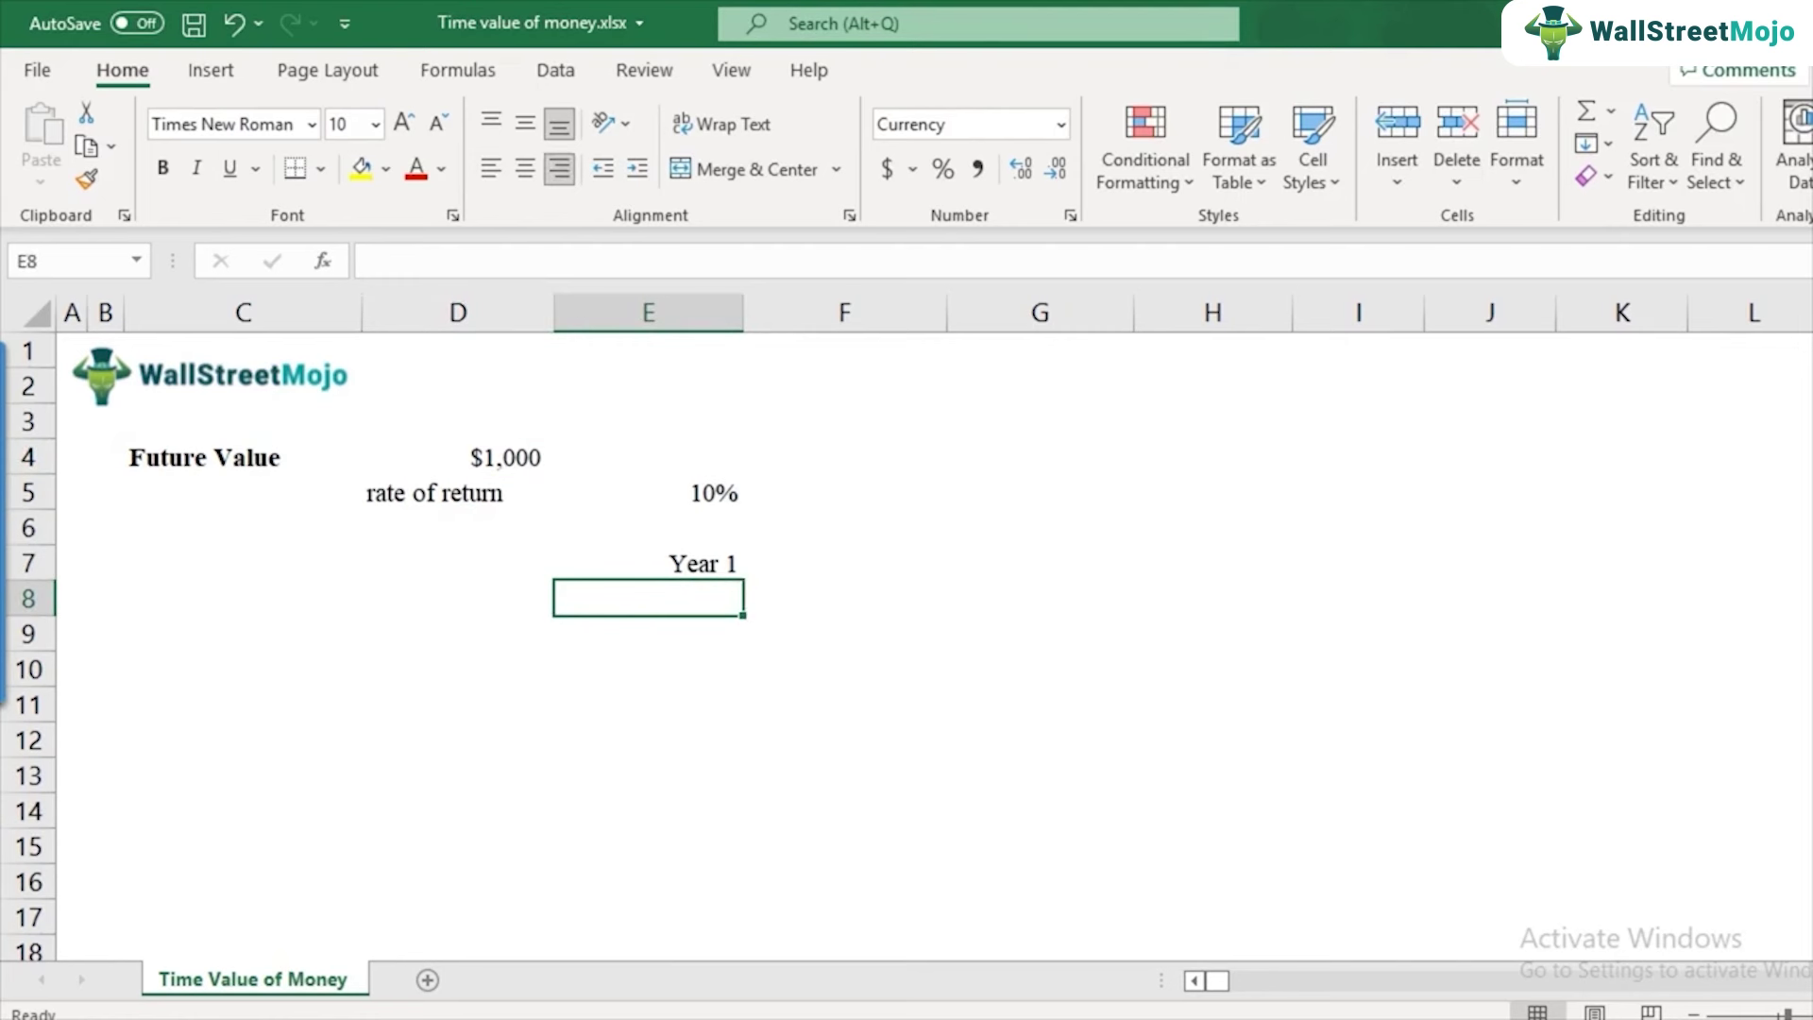
type("=")
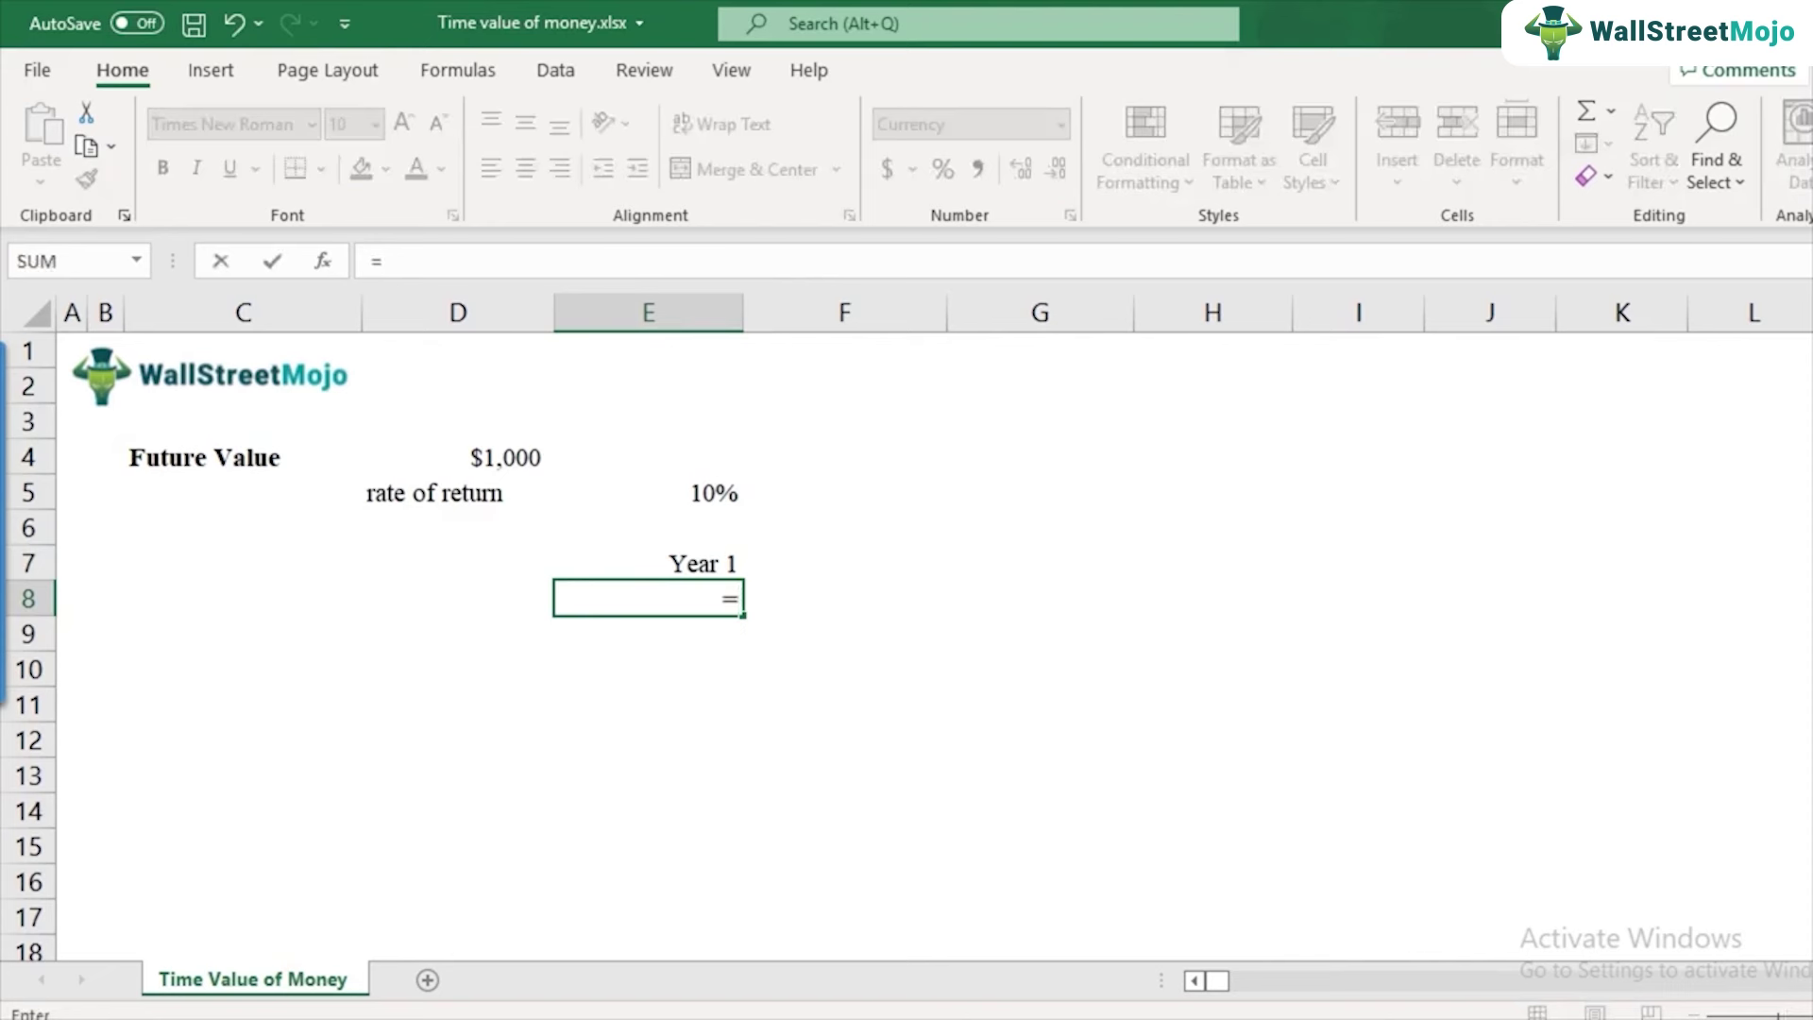
left_click(457, 457)
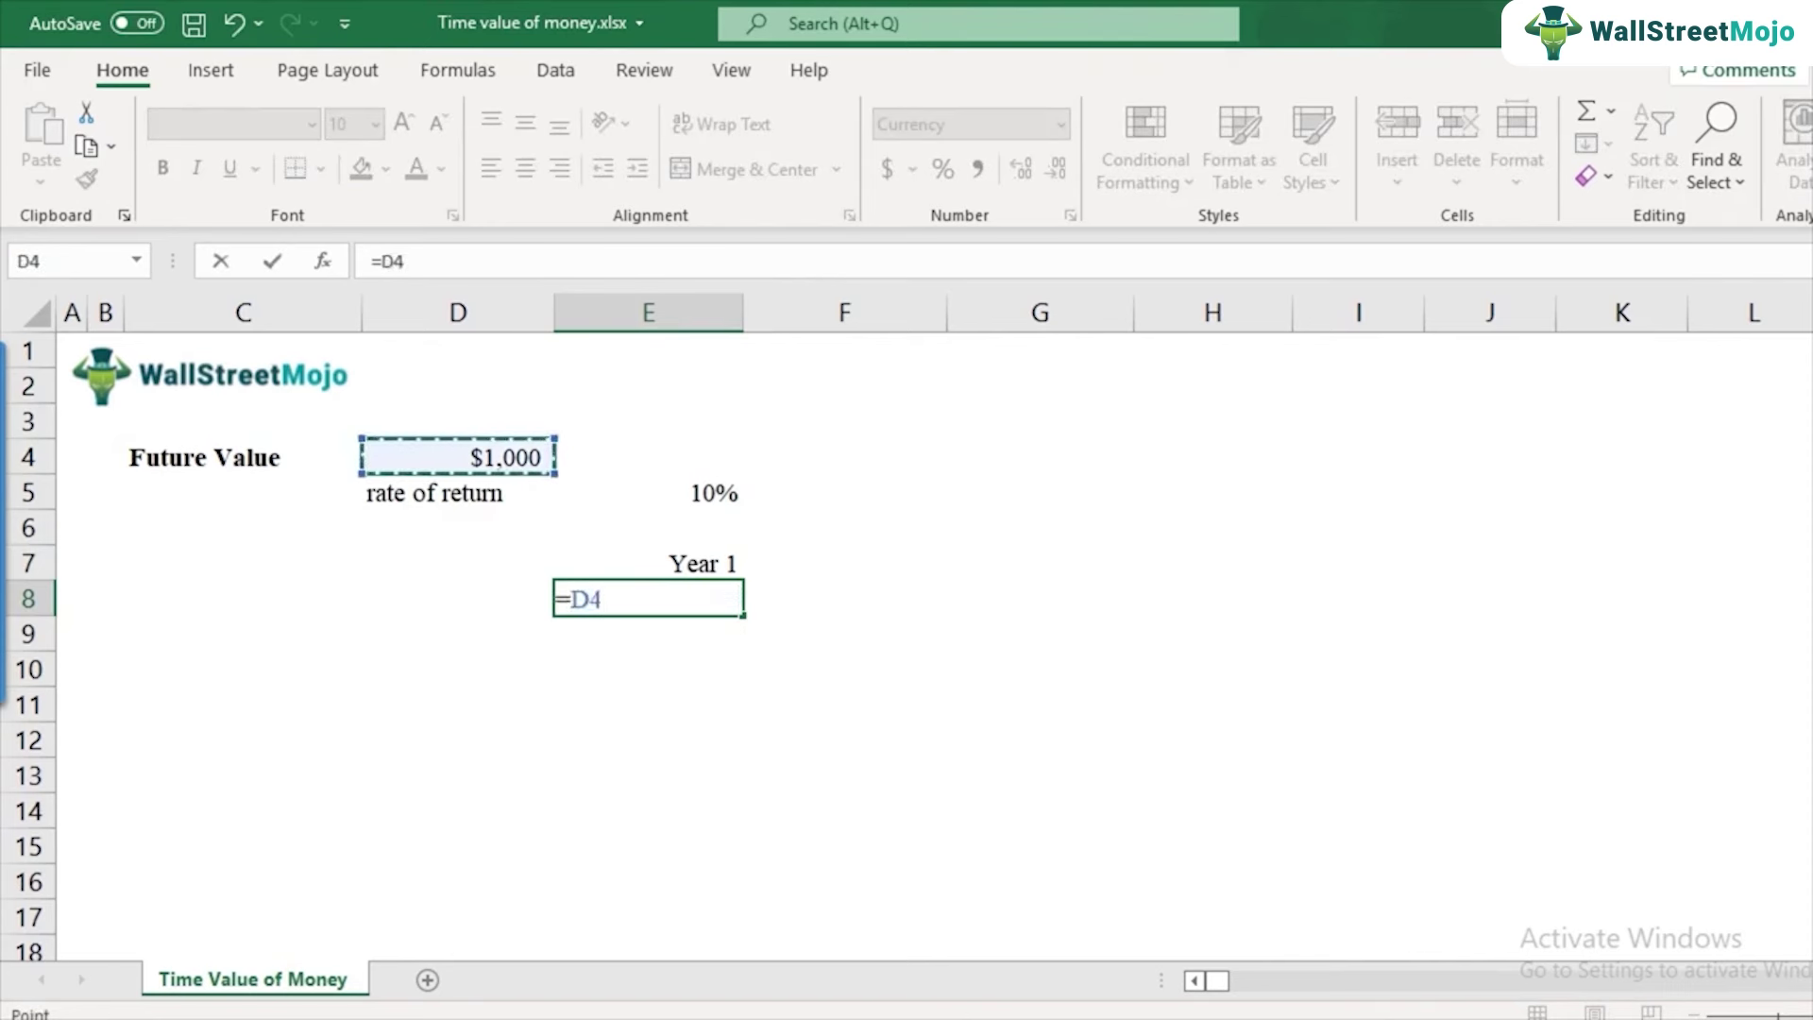
type("*")
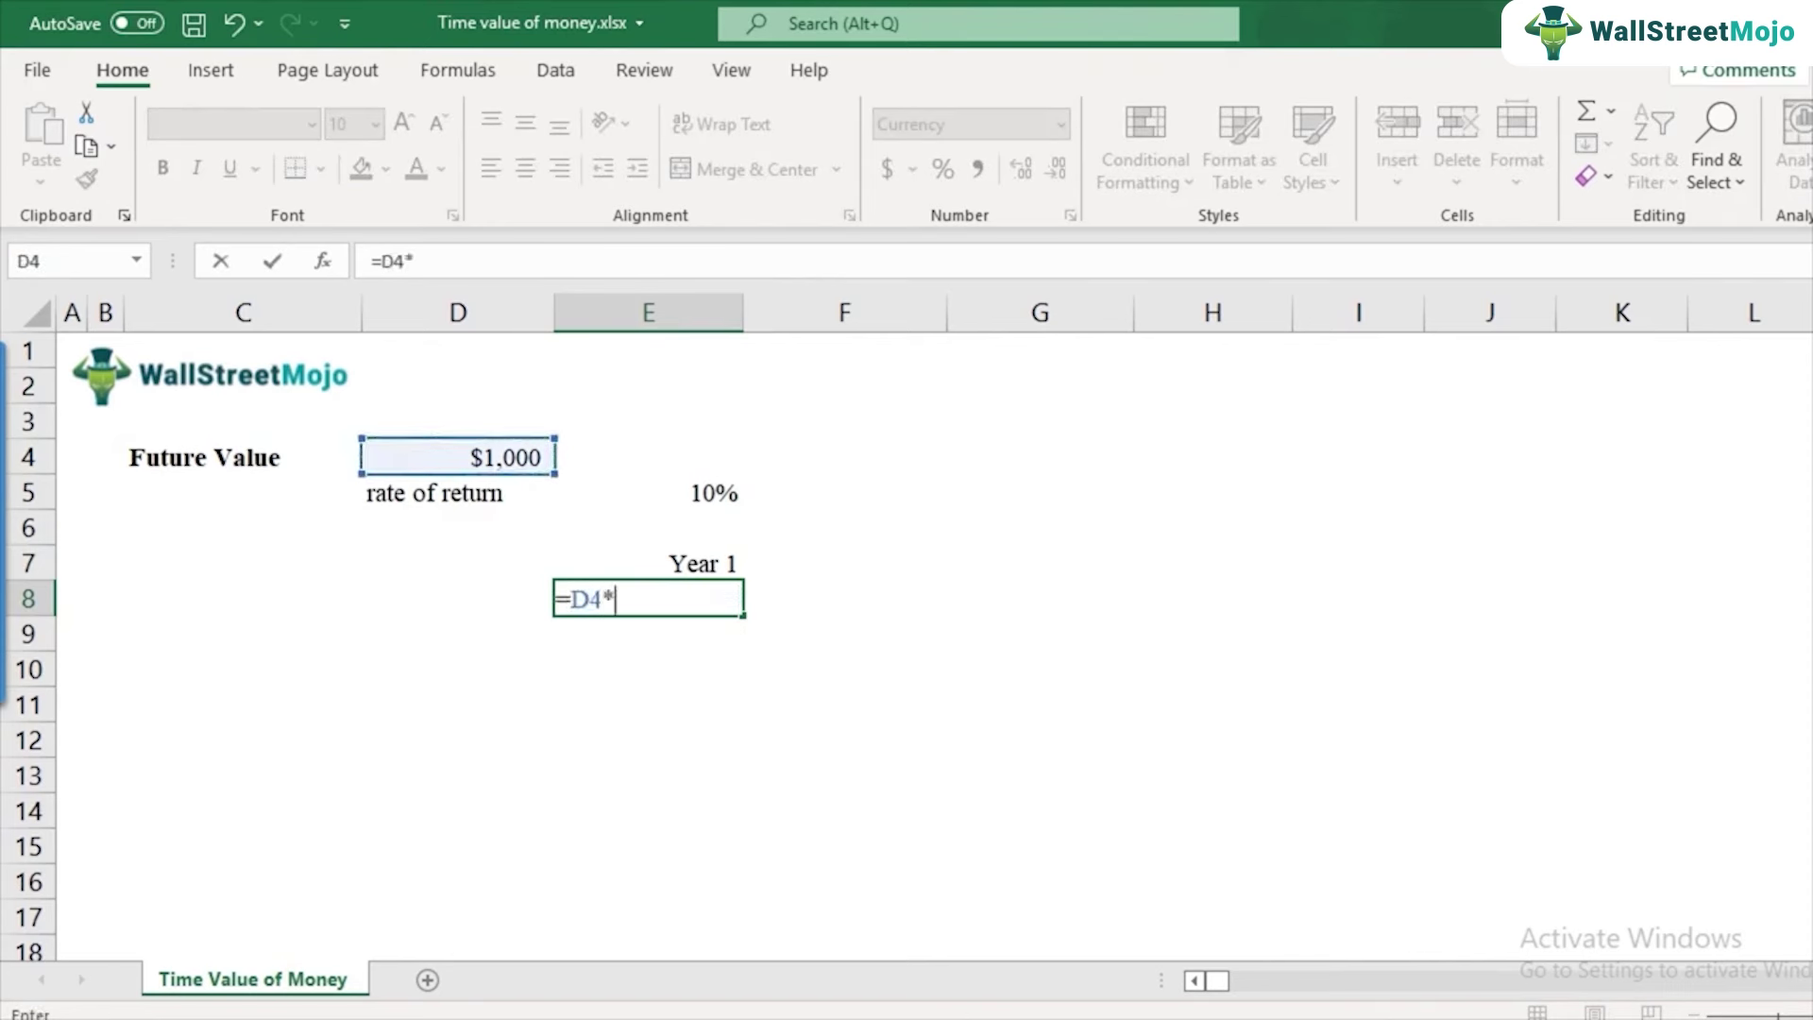
type("(1+")
left_click(648, 492)
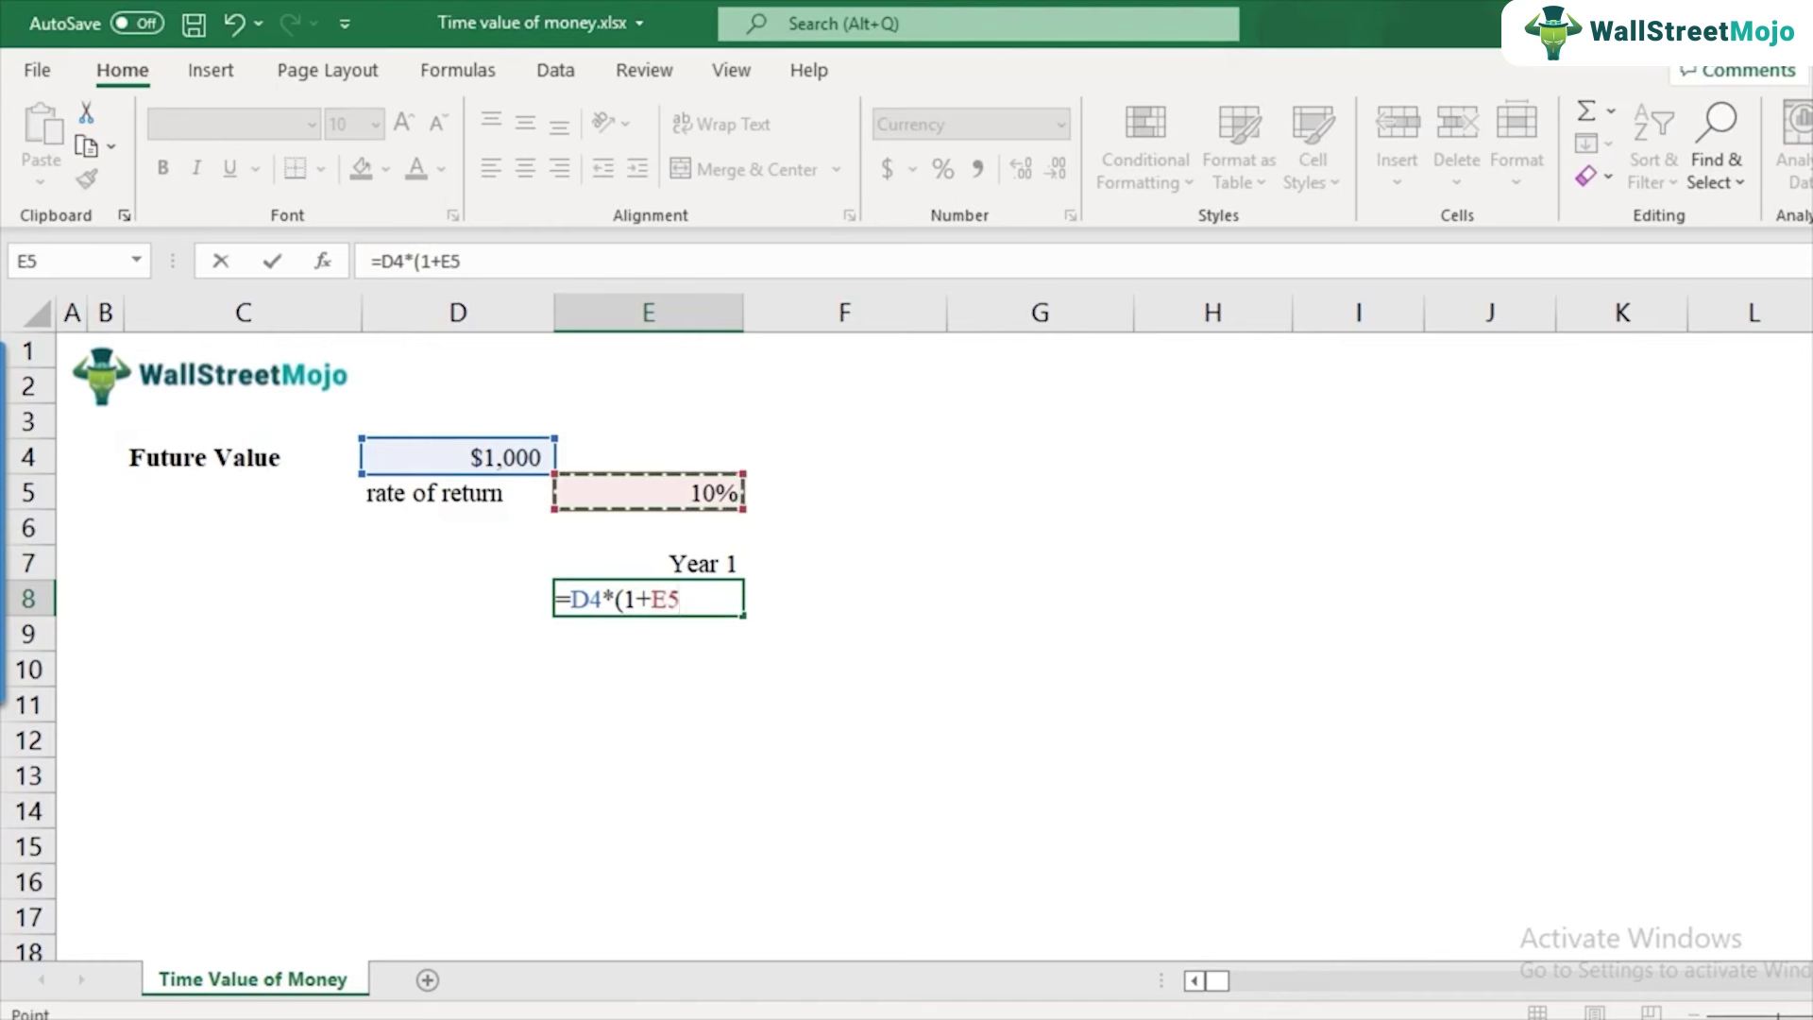
type(")")
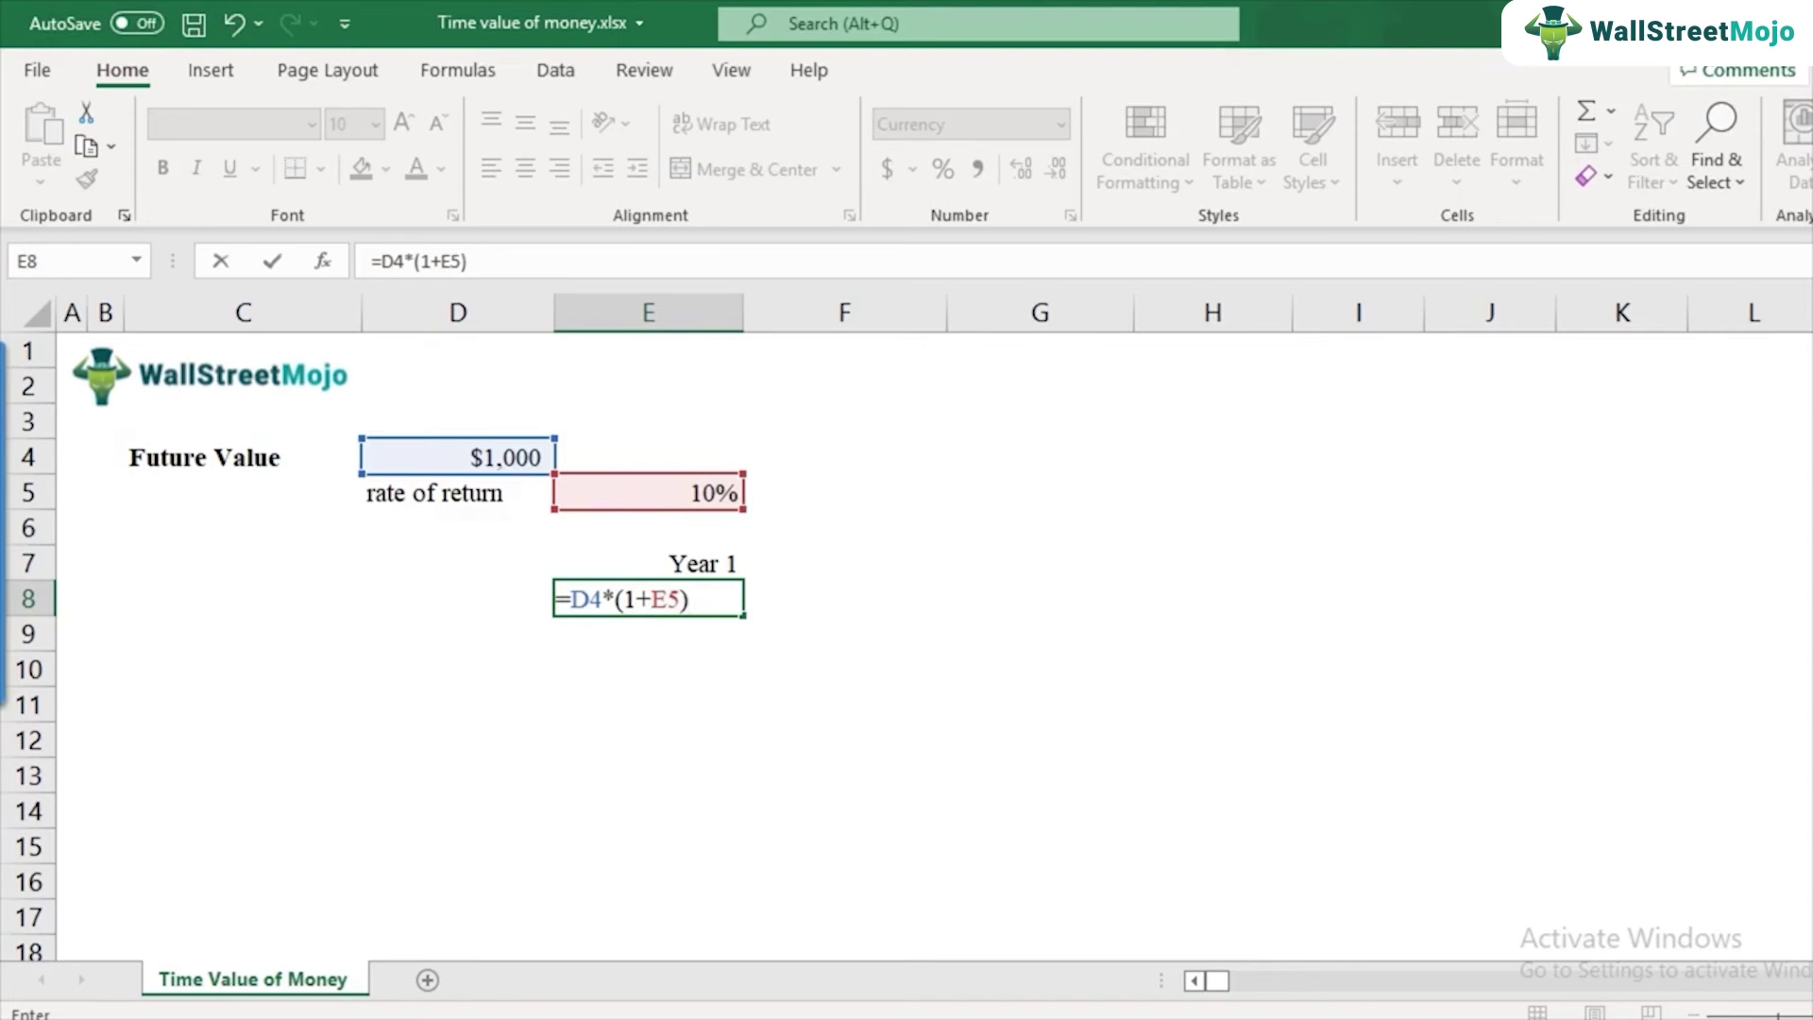
key("Return")
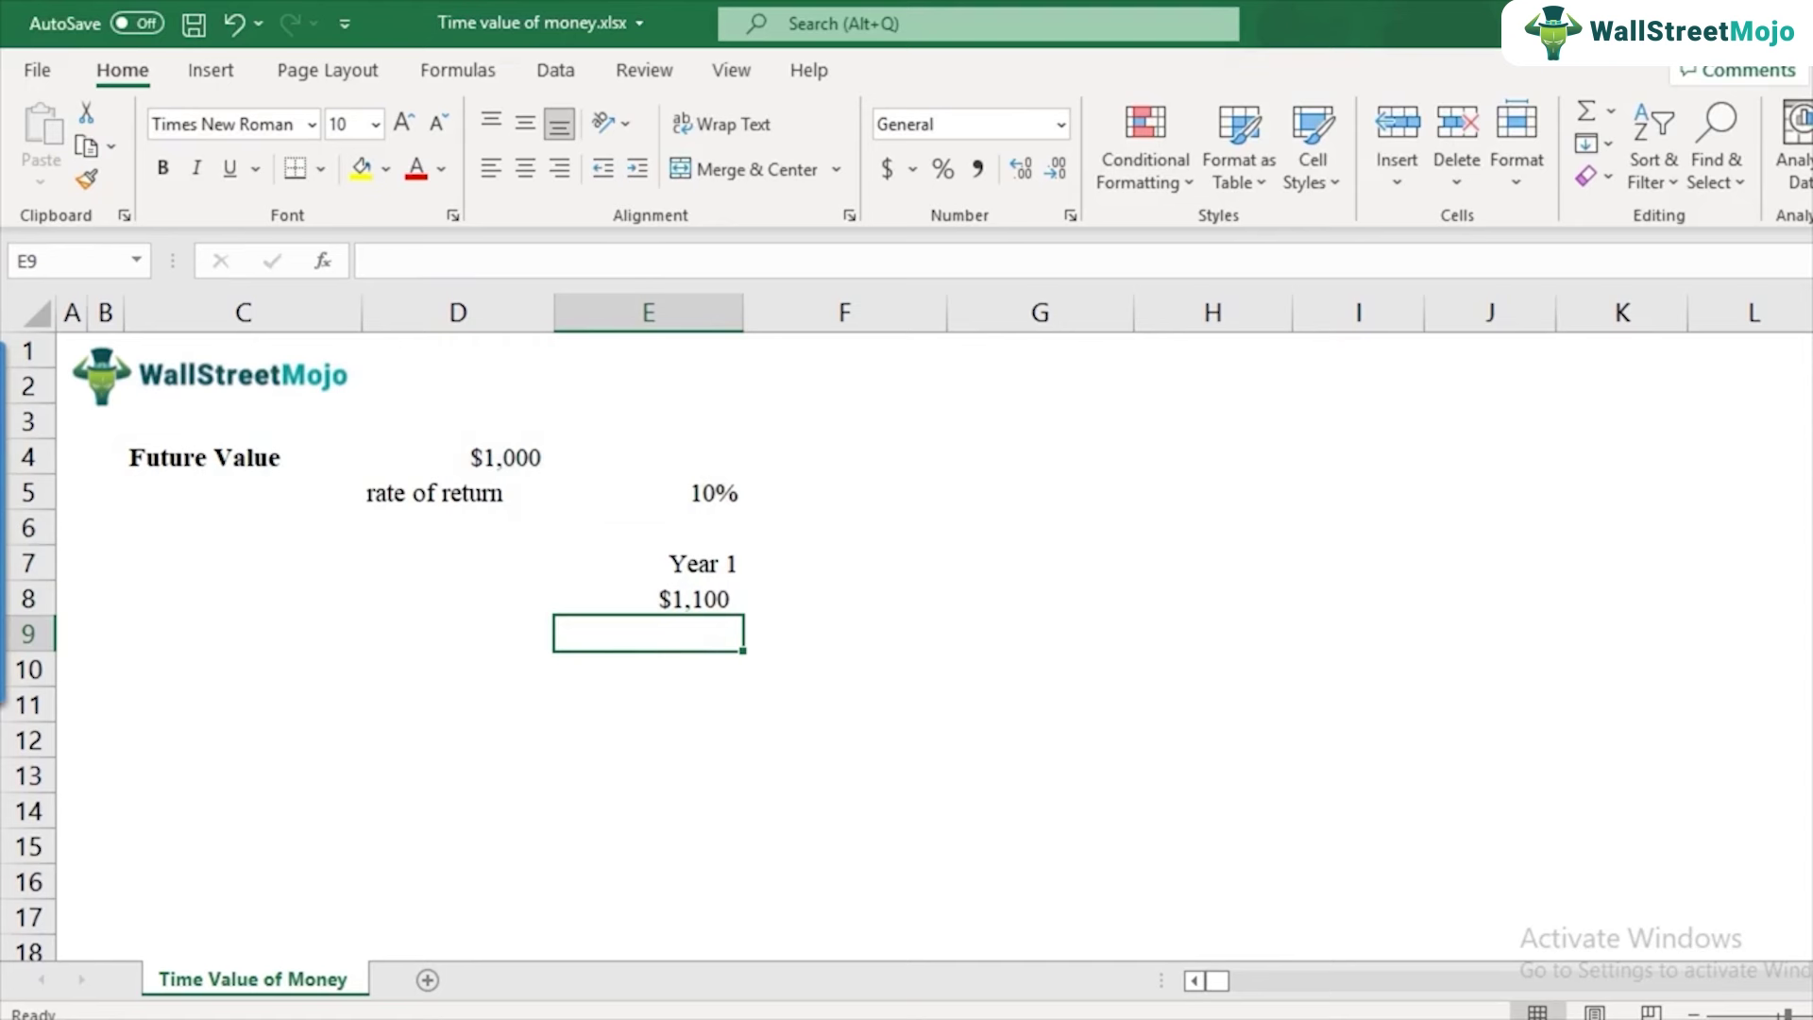
- Copy the Year 1 heading into cell F7 and change the copy to "Year 2"
left_click(648, 597)
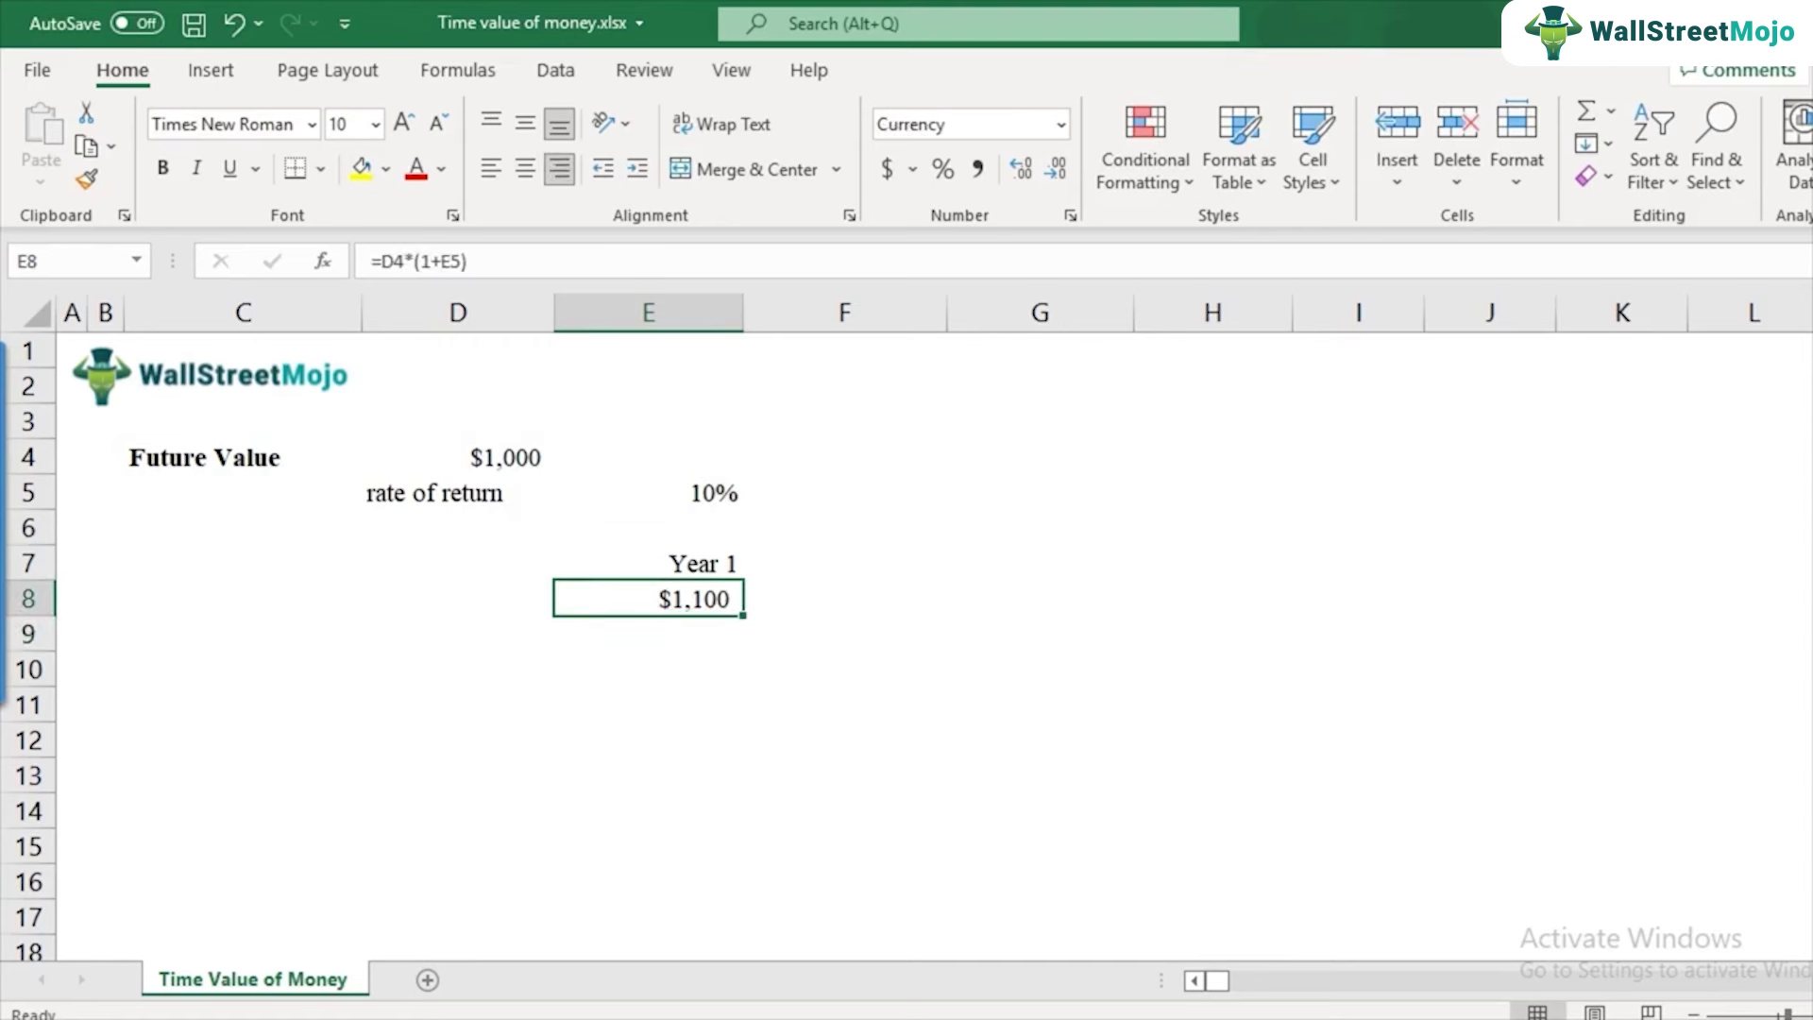
left_click(458, 457)
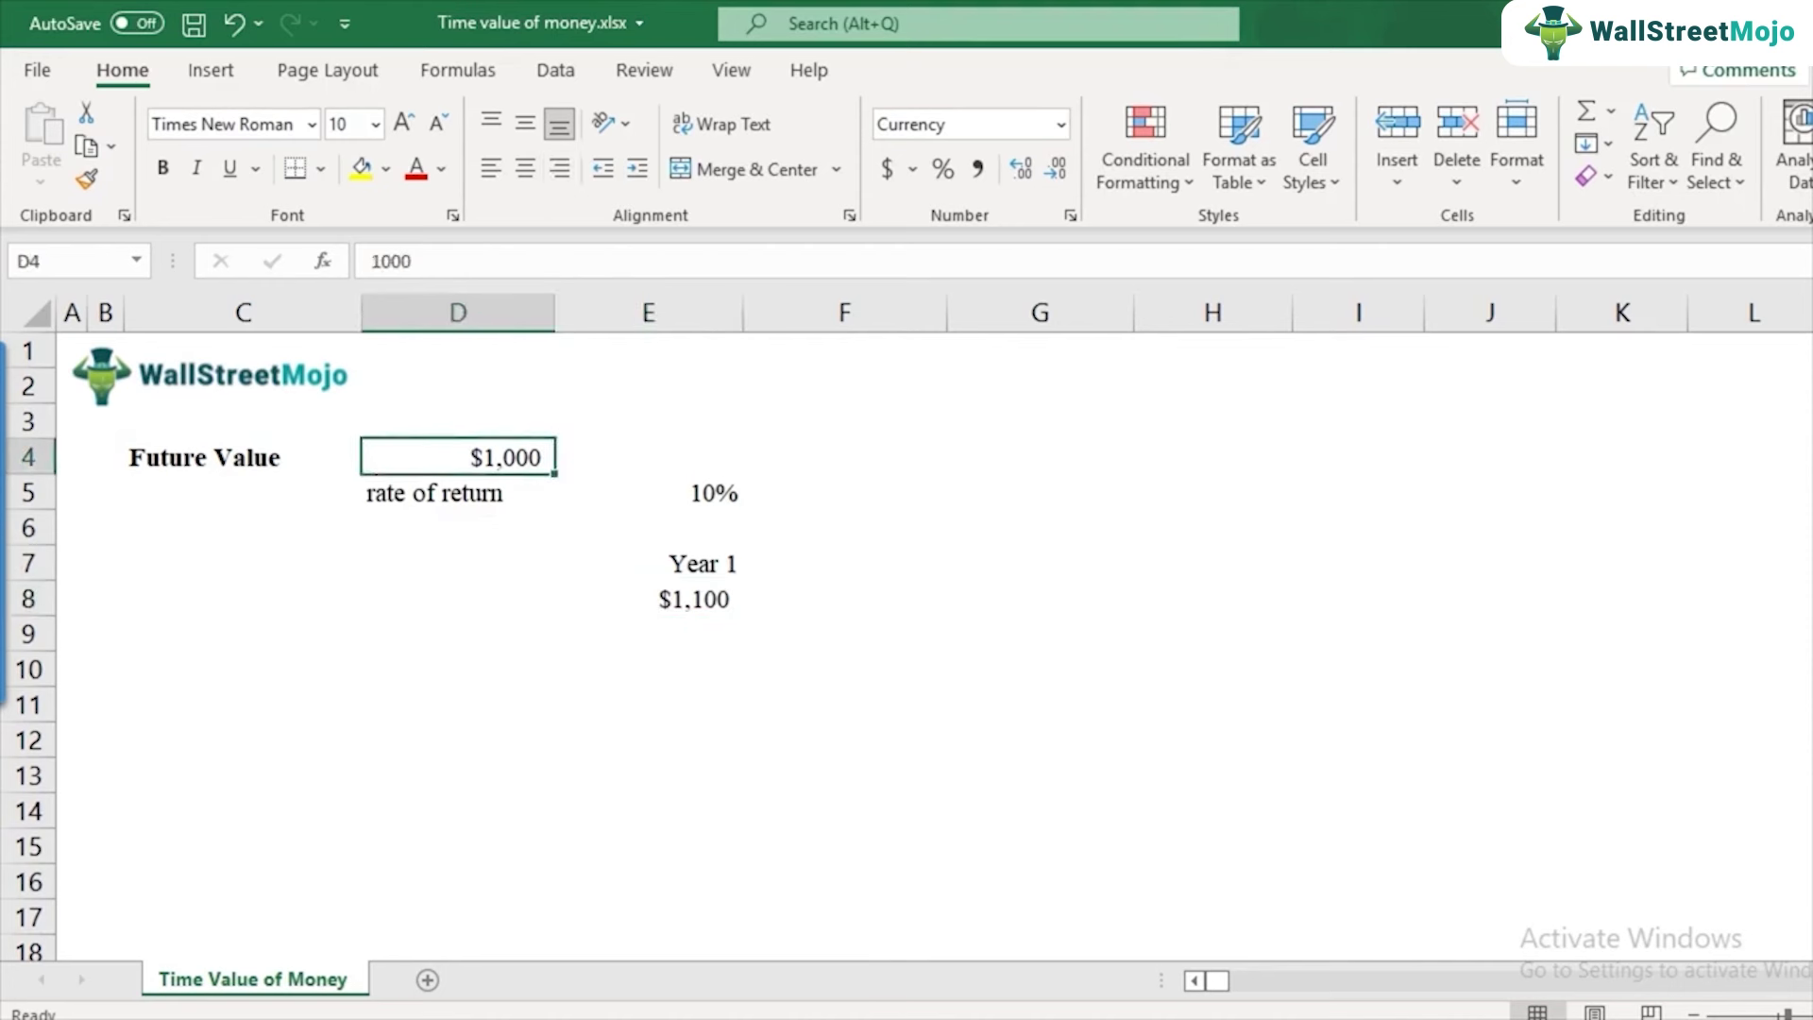
left_click(647, 563)
key("ctrl+c")
left_click(844, 563)
key("ctrl+v")
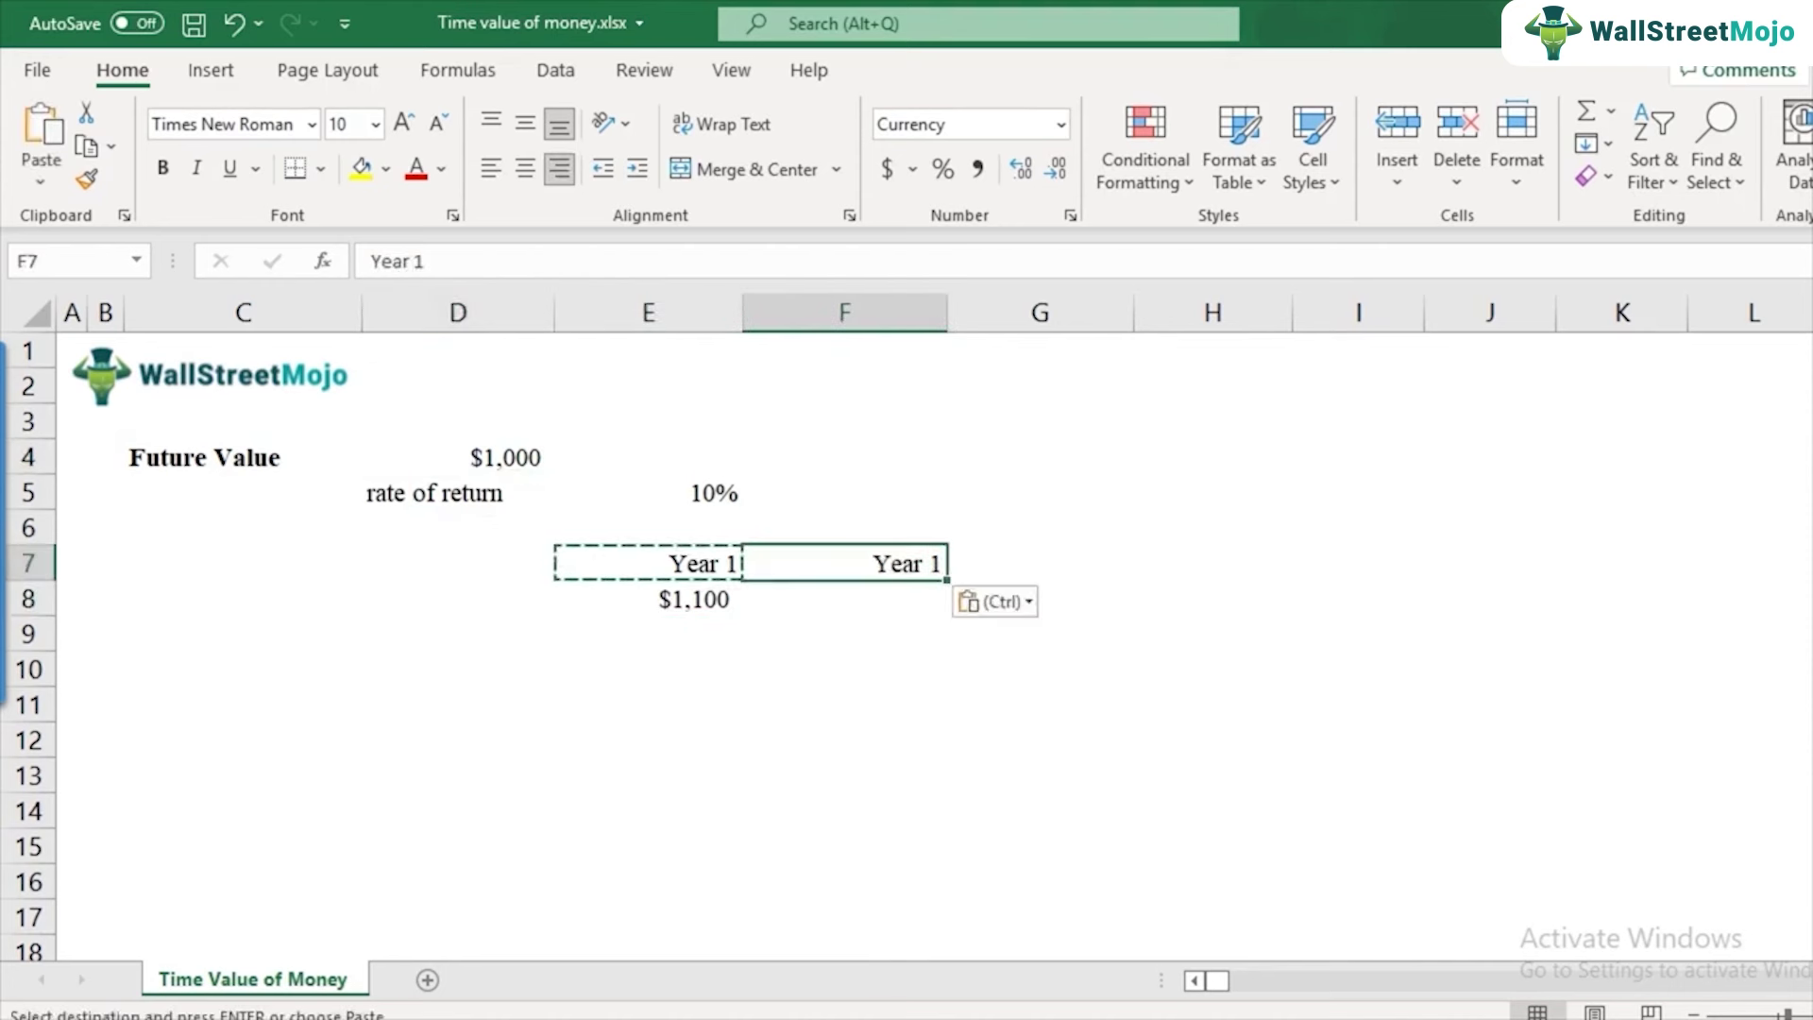
key("F2")
key("BackSpace")
type("2")
key("Return")
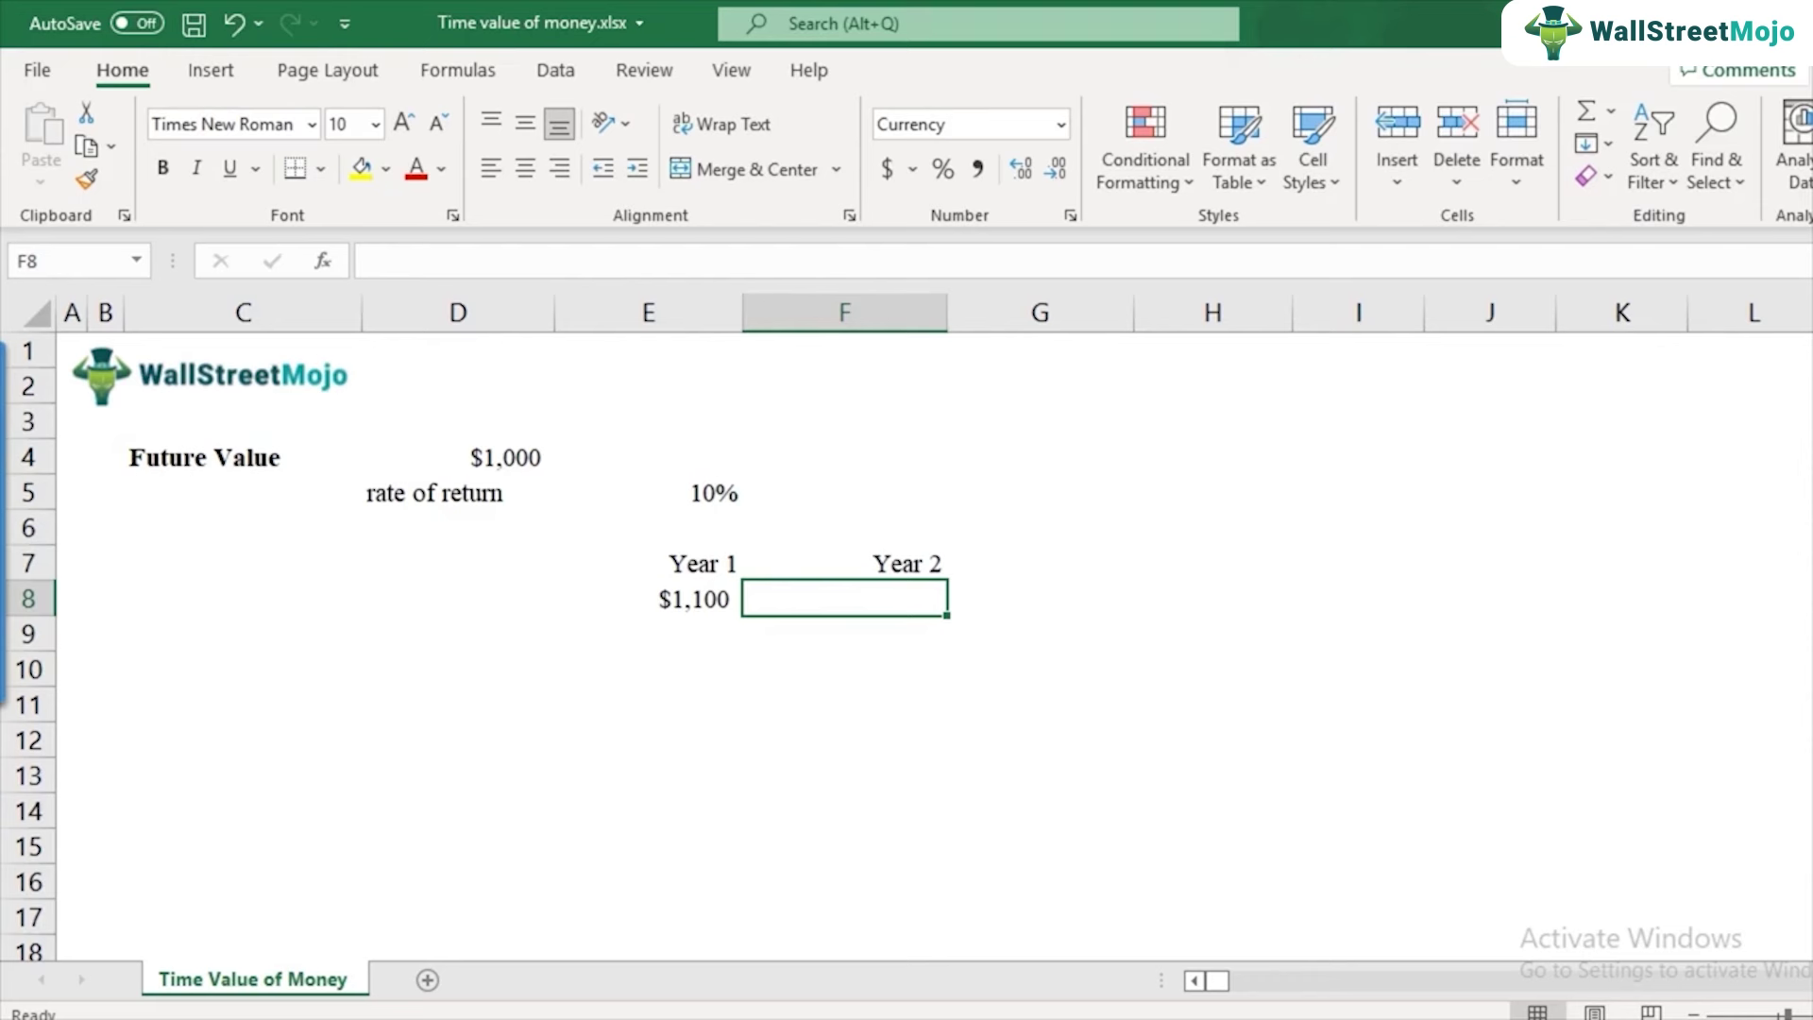
- Calculate the Year 2 future value in cell F8 with the formula =E8*(1+E5)
left_click(648, 599)
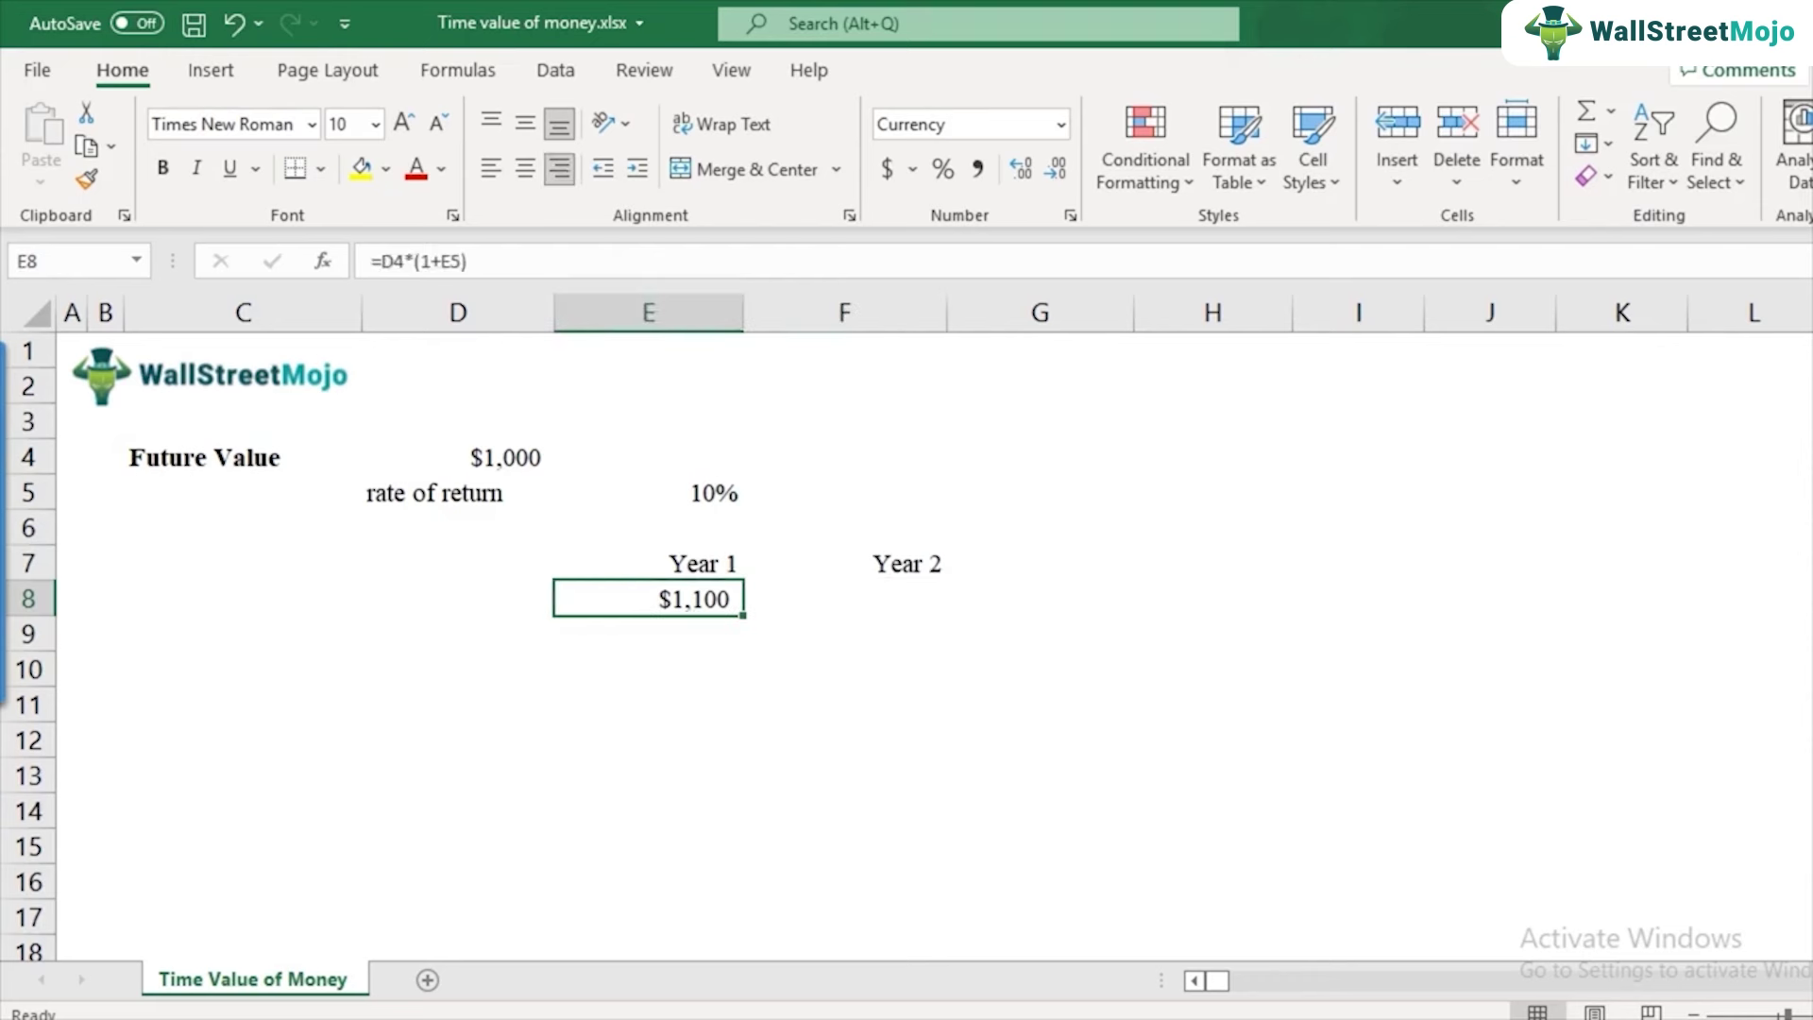
left_click(457, 457)
left_click(648, 599)
left_click(844, 599)
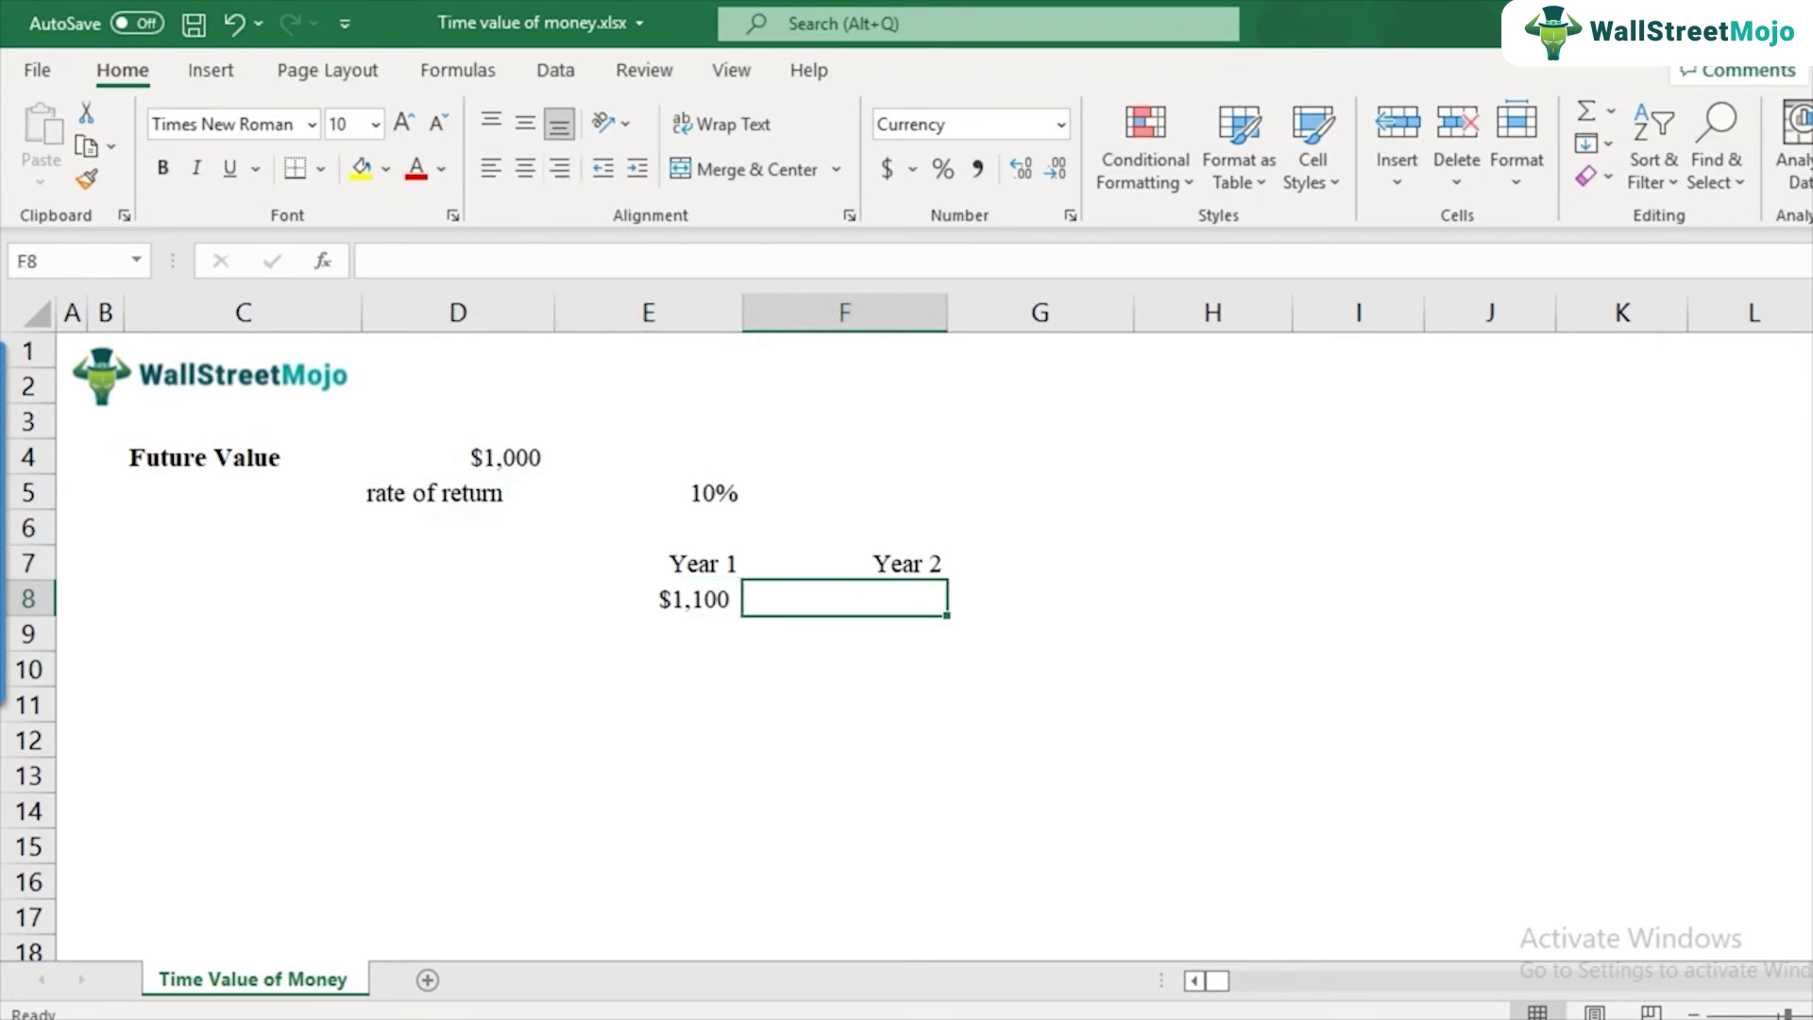
type("=")
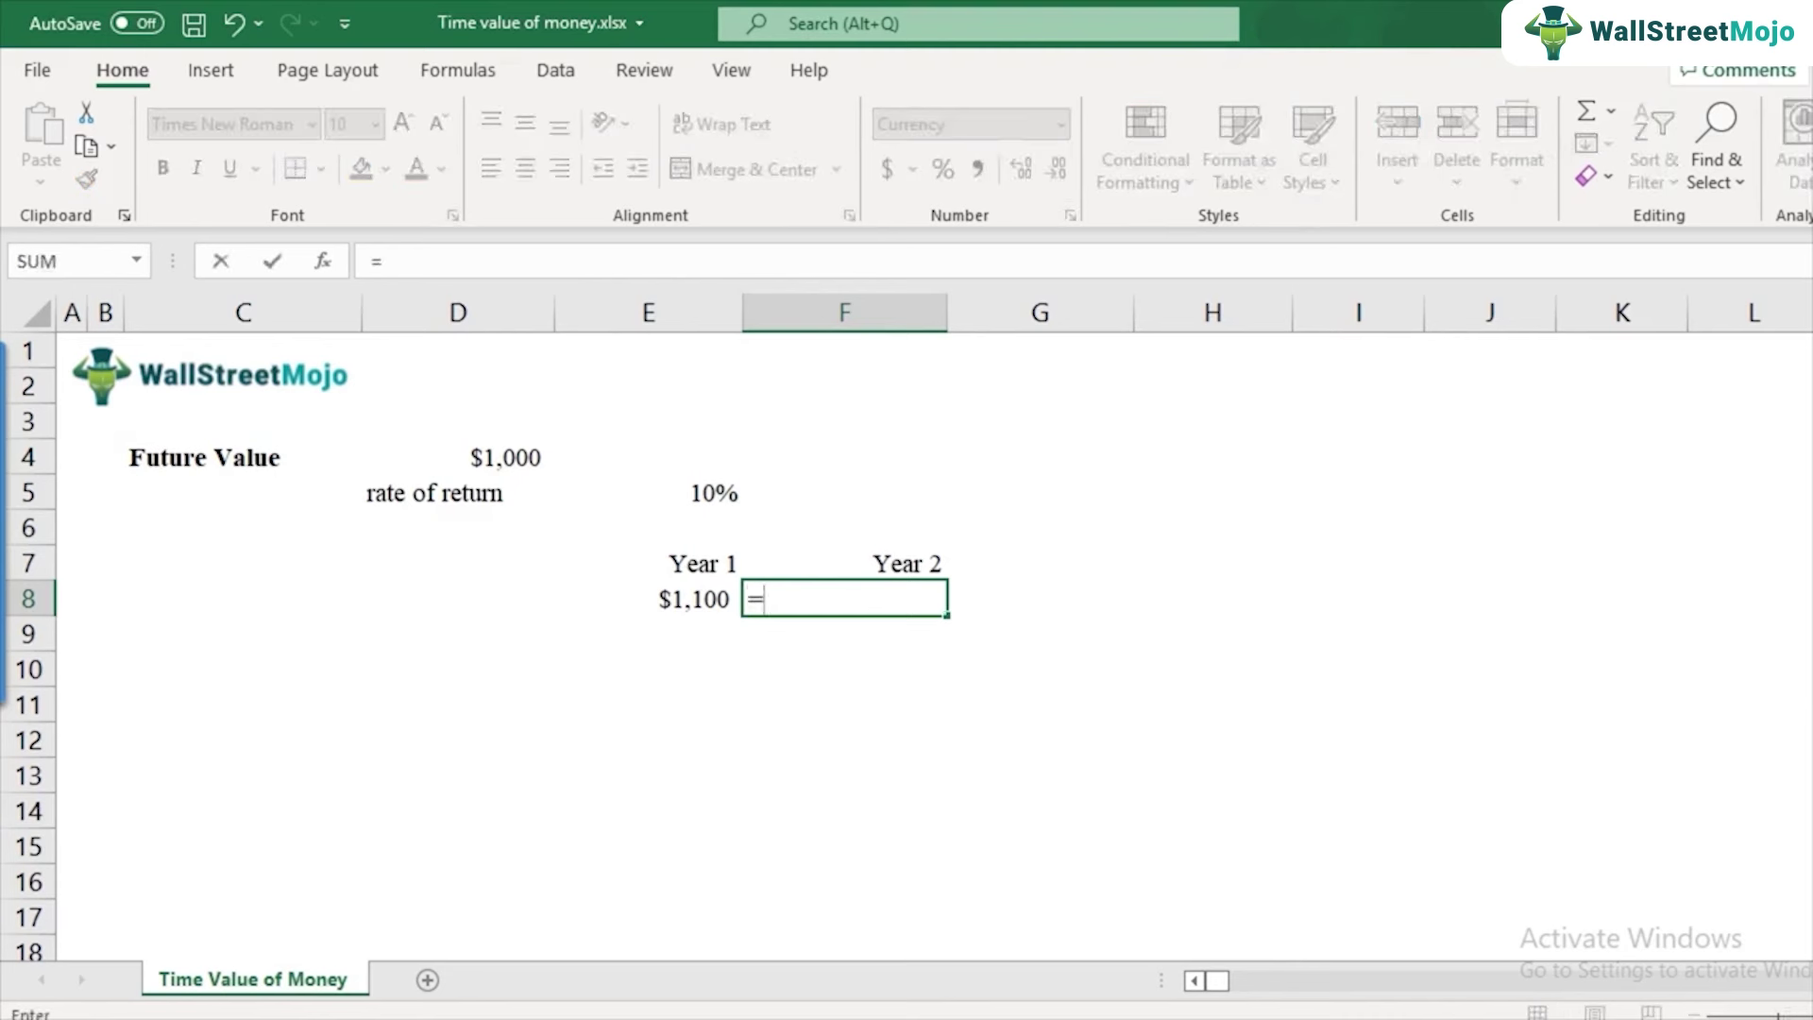
key("Left")
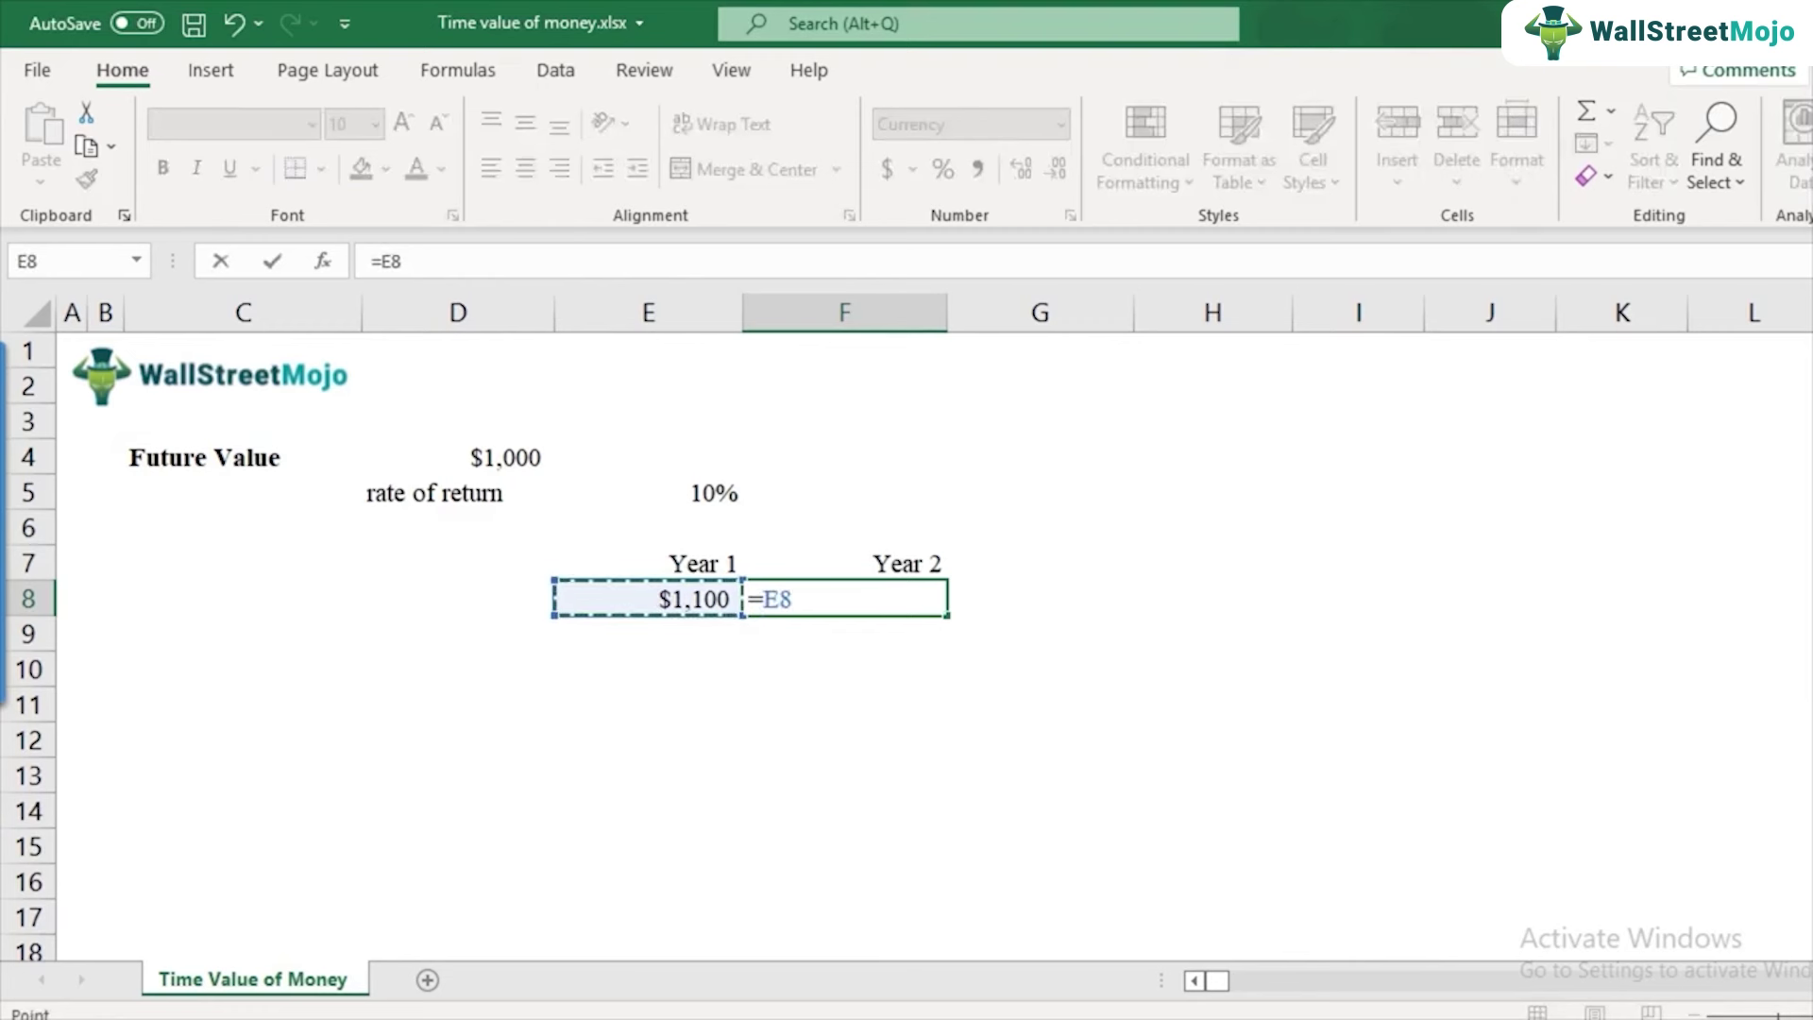
type("*")
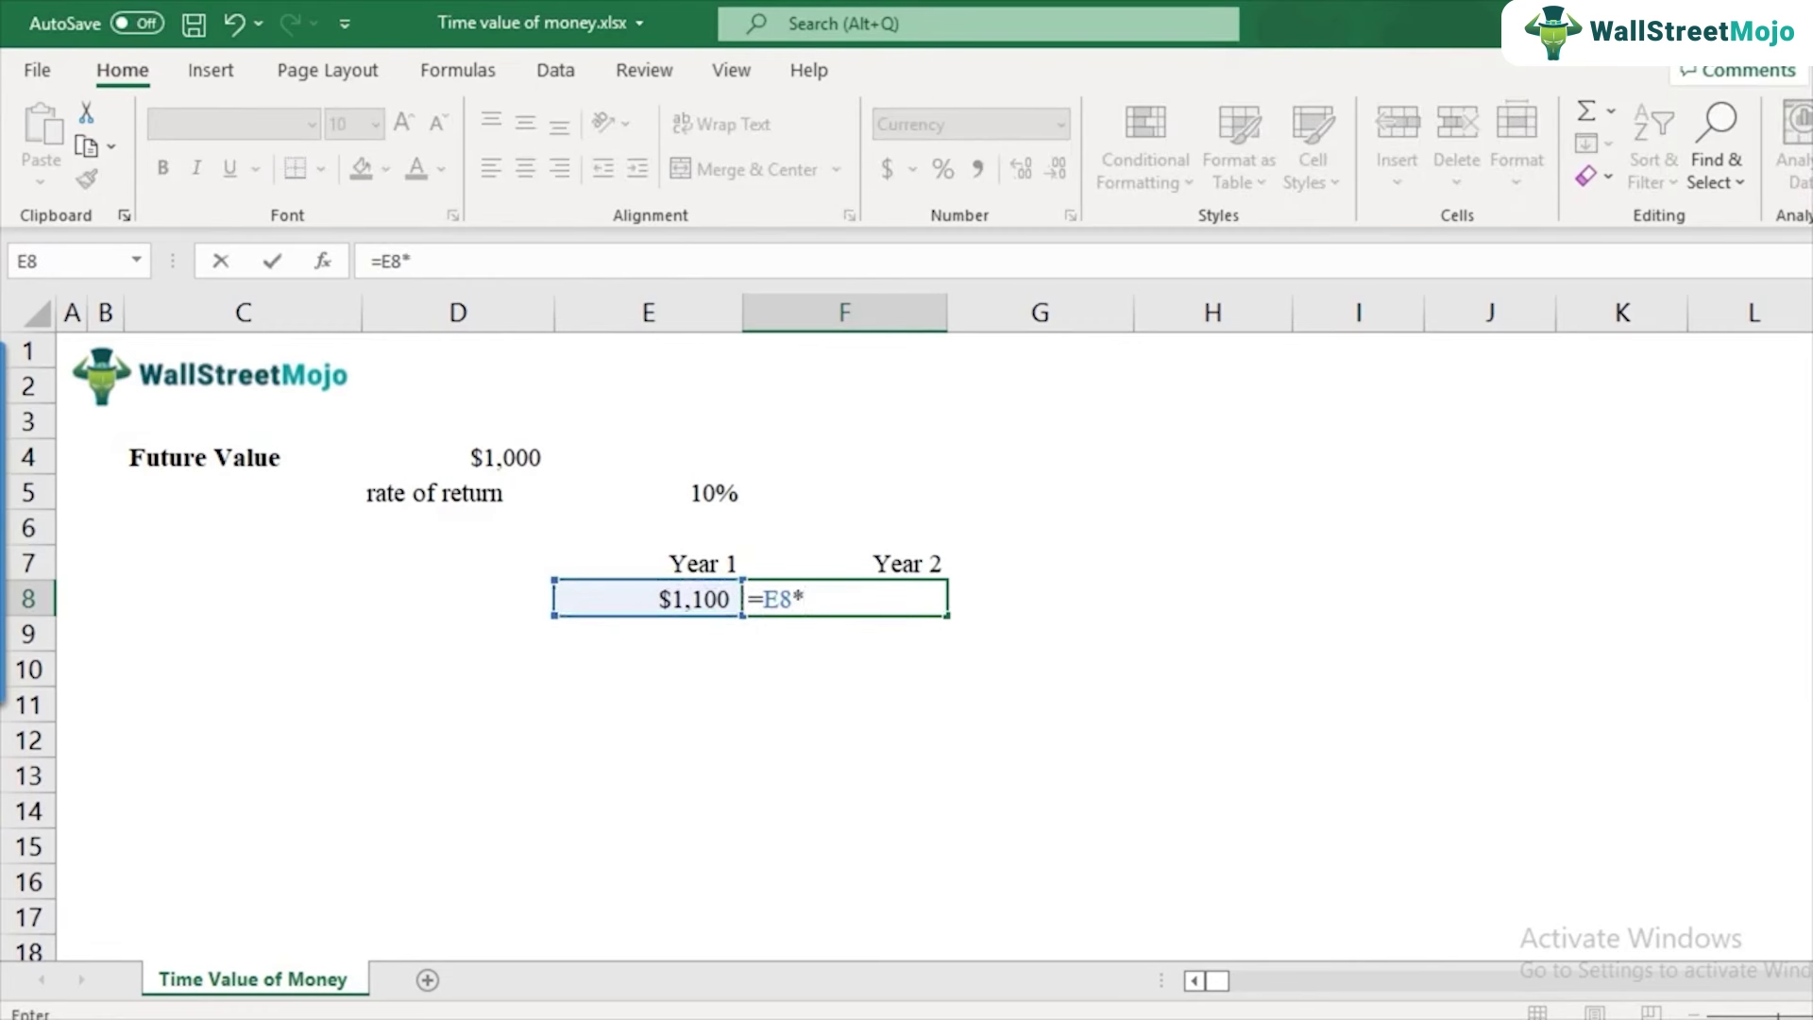
type("(1+")
type("10")
key("BackSpace")
key("BackSpace")
left_click(648, 492)
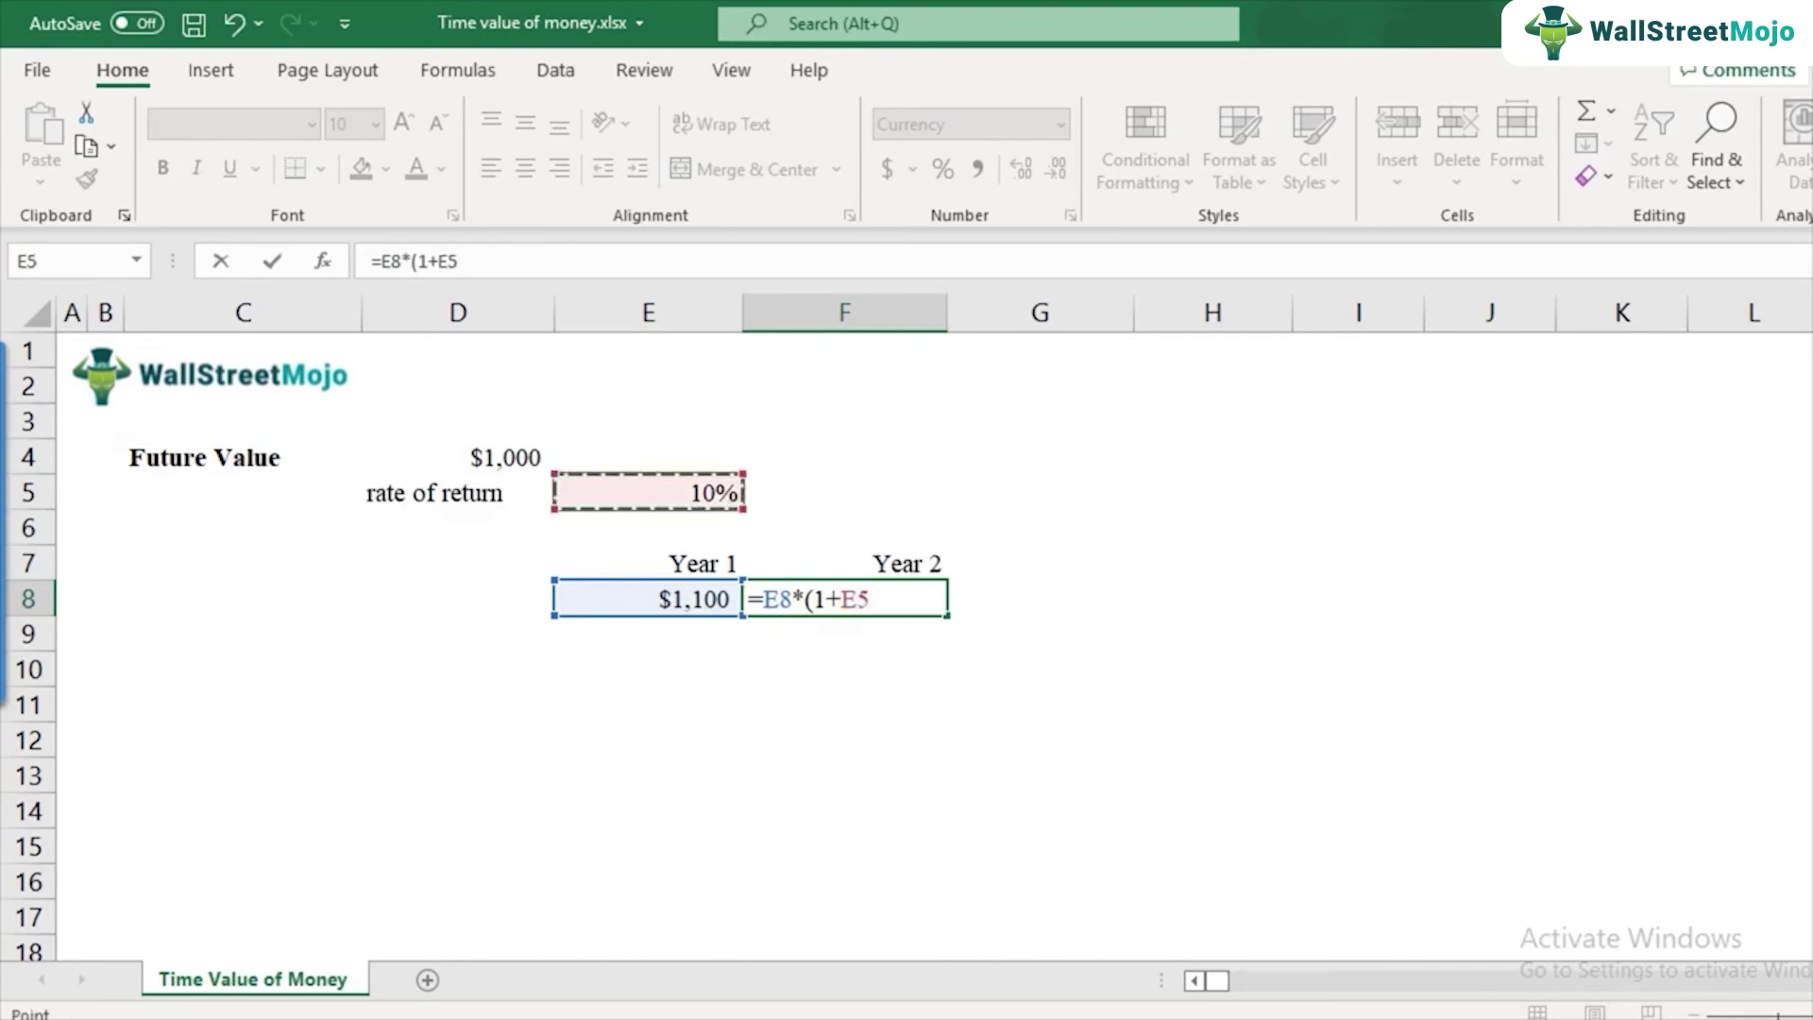
type(")")
key("Return")
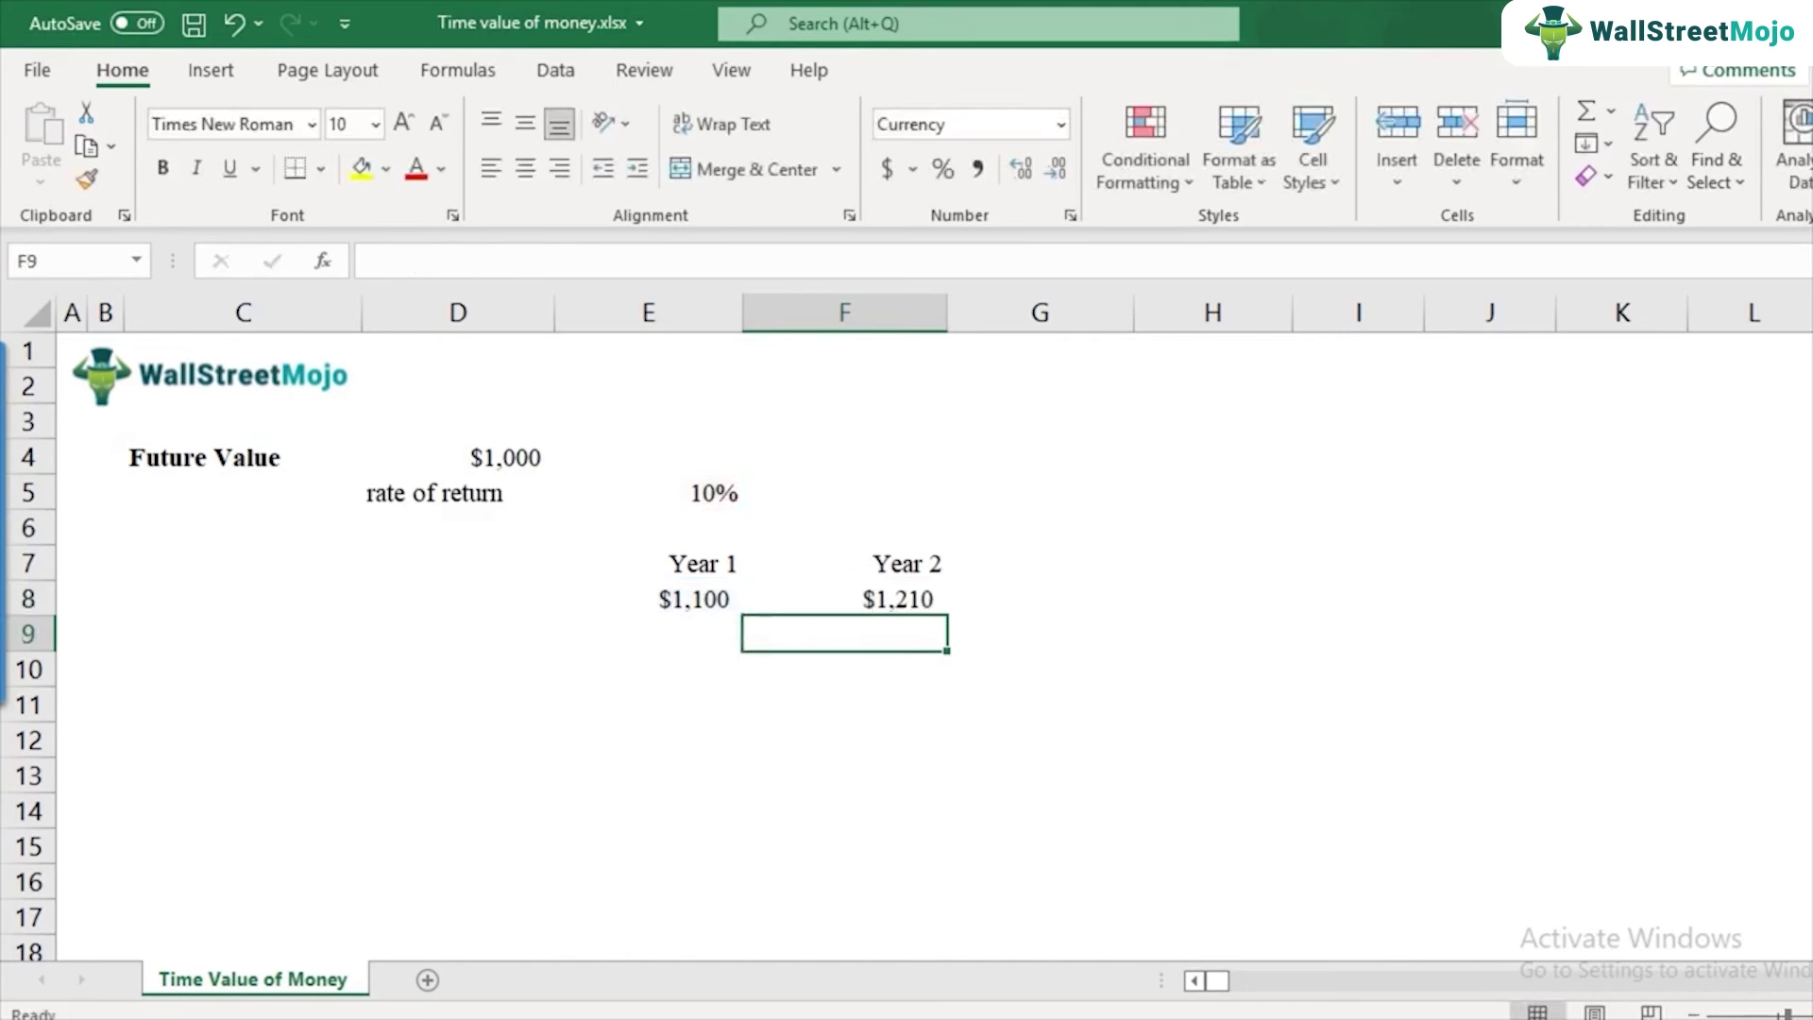
- Copy the Year 2 heading into cell G7 and change the copy to "Year 3"
left_click(844, 598)
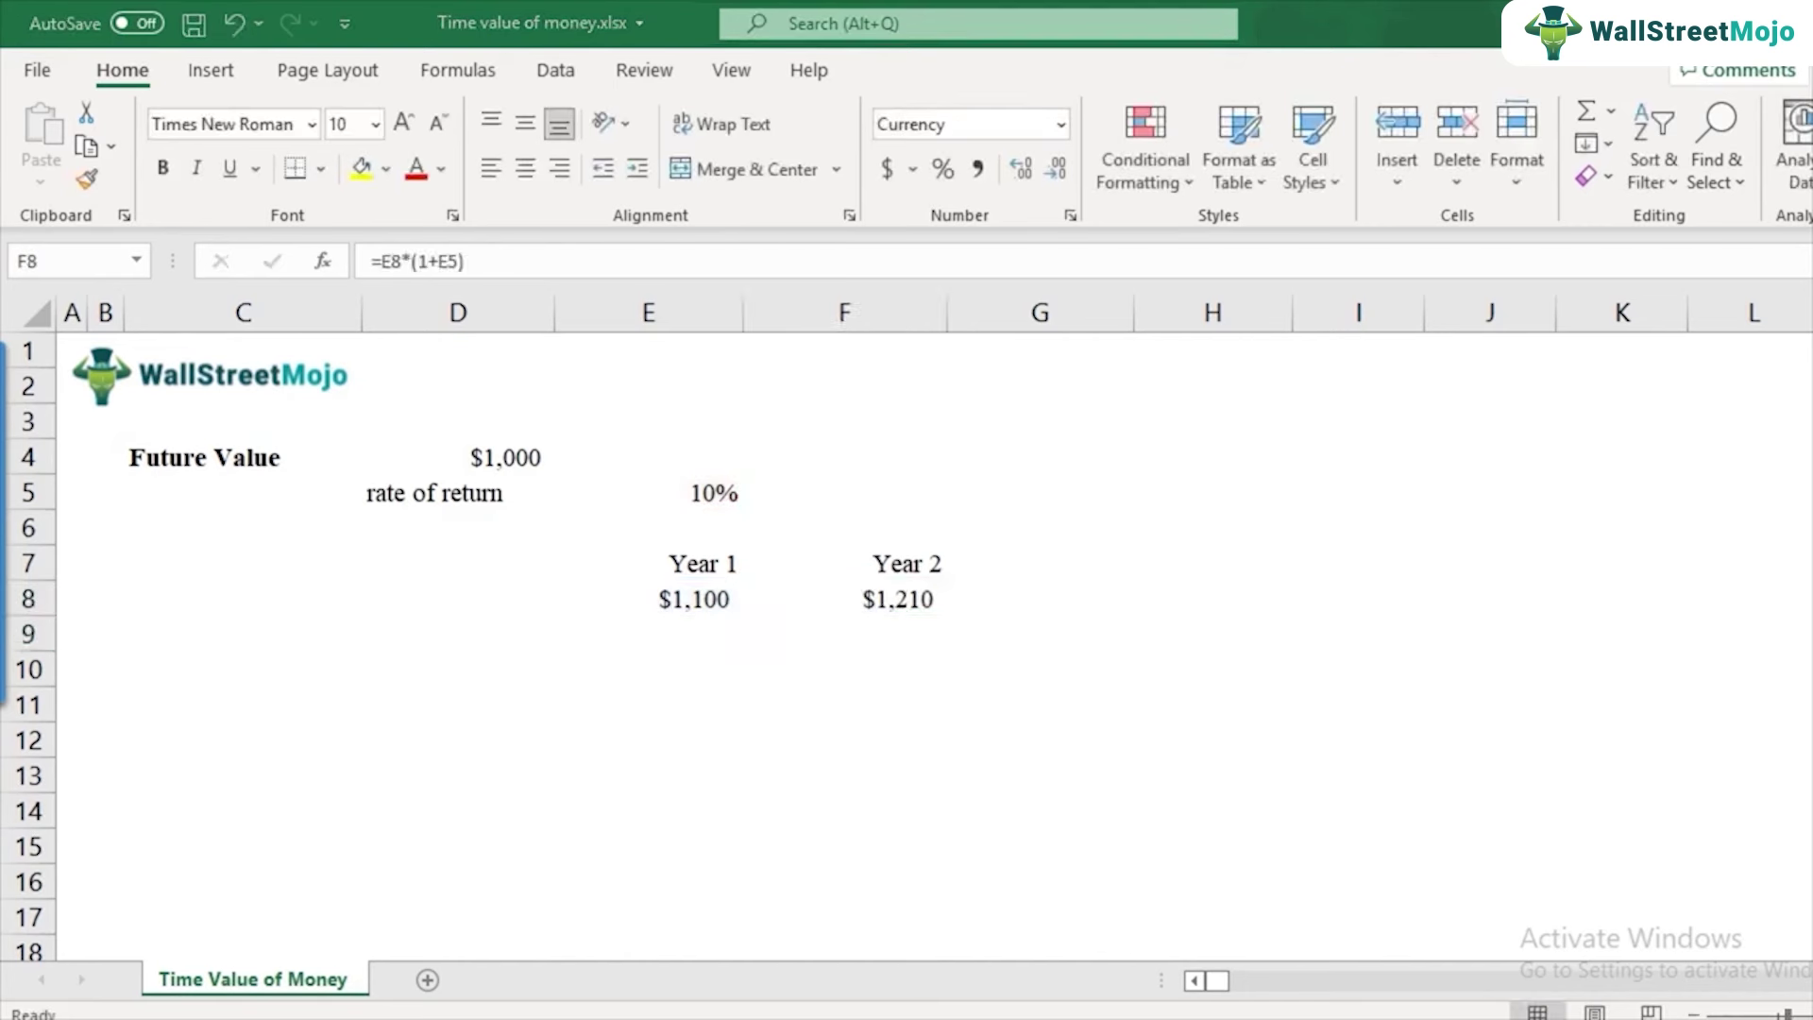
left_click(844, 563)
key("ctrl+c")
left_click(1040, 563)
key("ctrl+v")
key("F2")
key("BackSpace")
type("3")
key("Return")
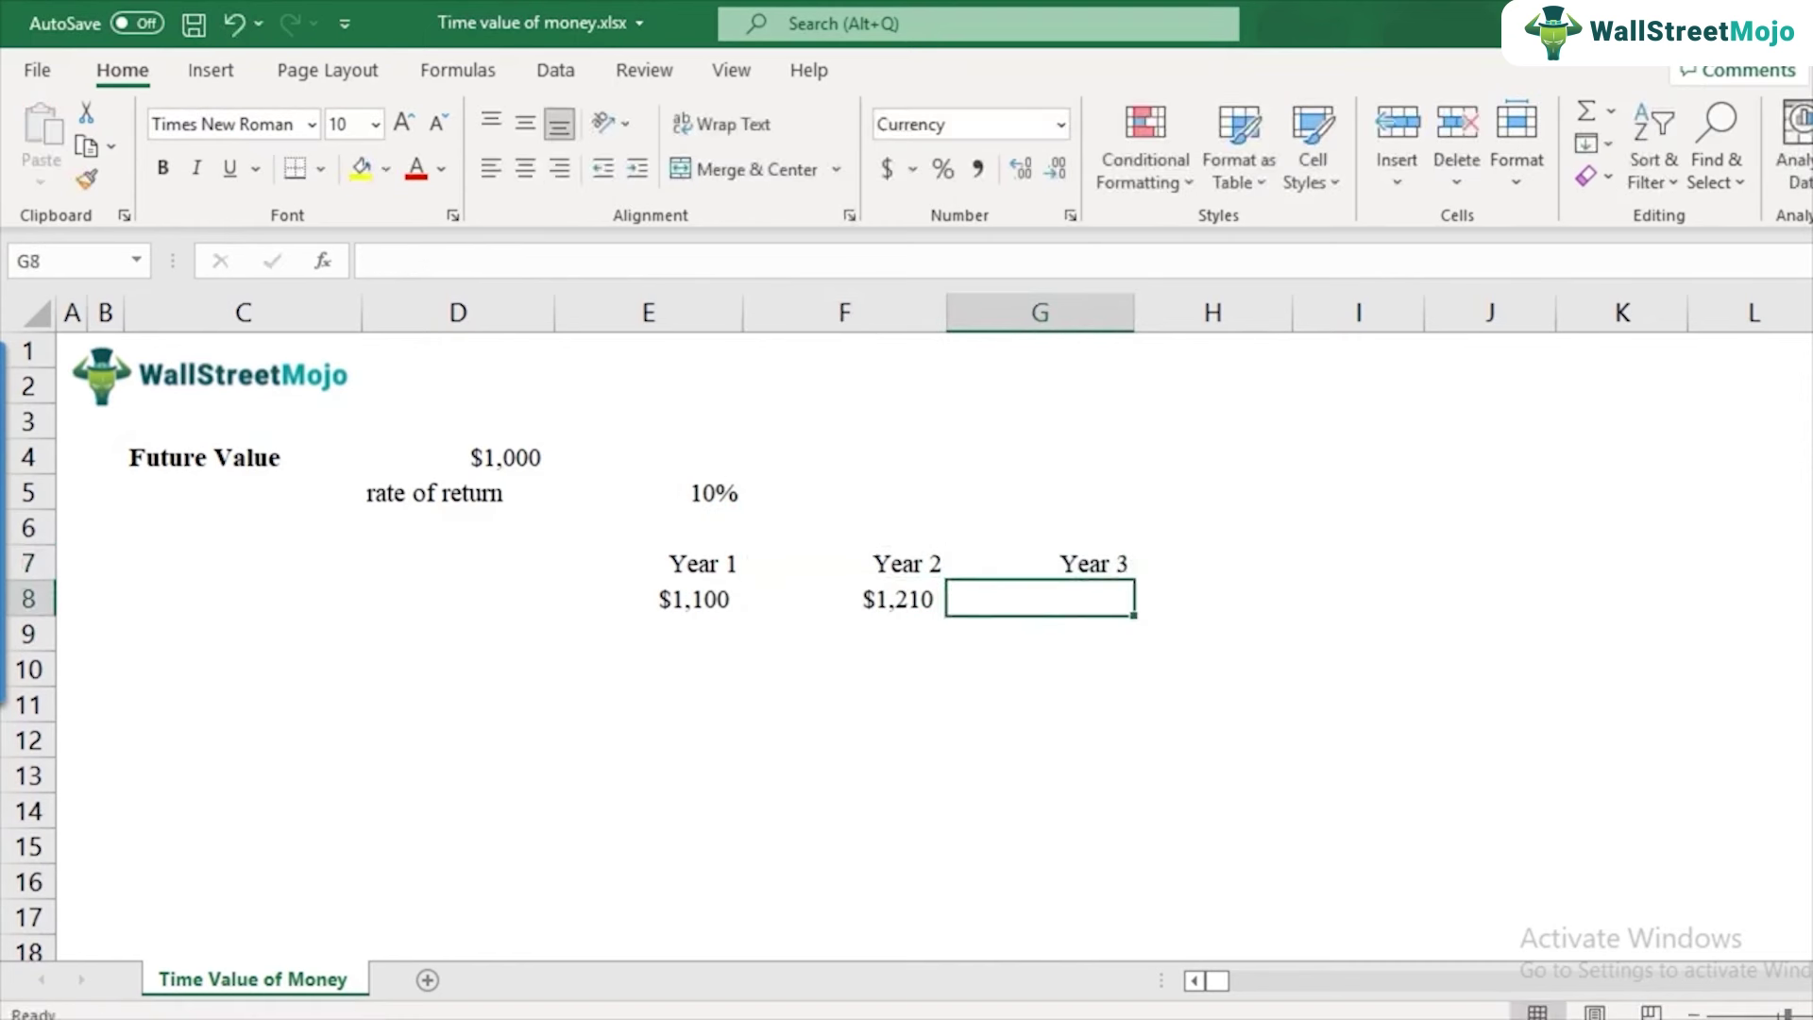
- Calculate the Year 3 future value in cell G8 with the formula =F8*(1+E5)
type("=")
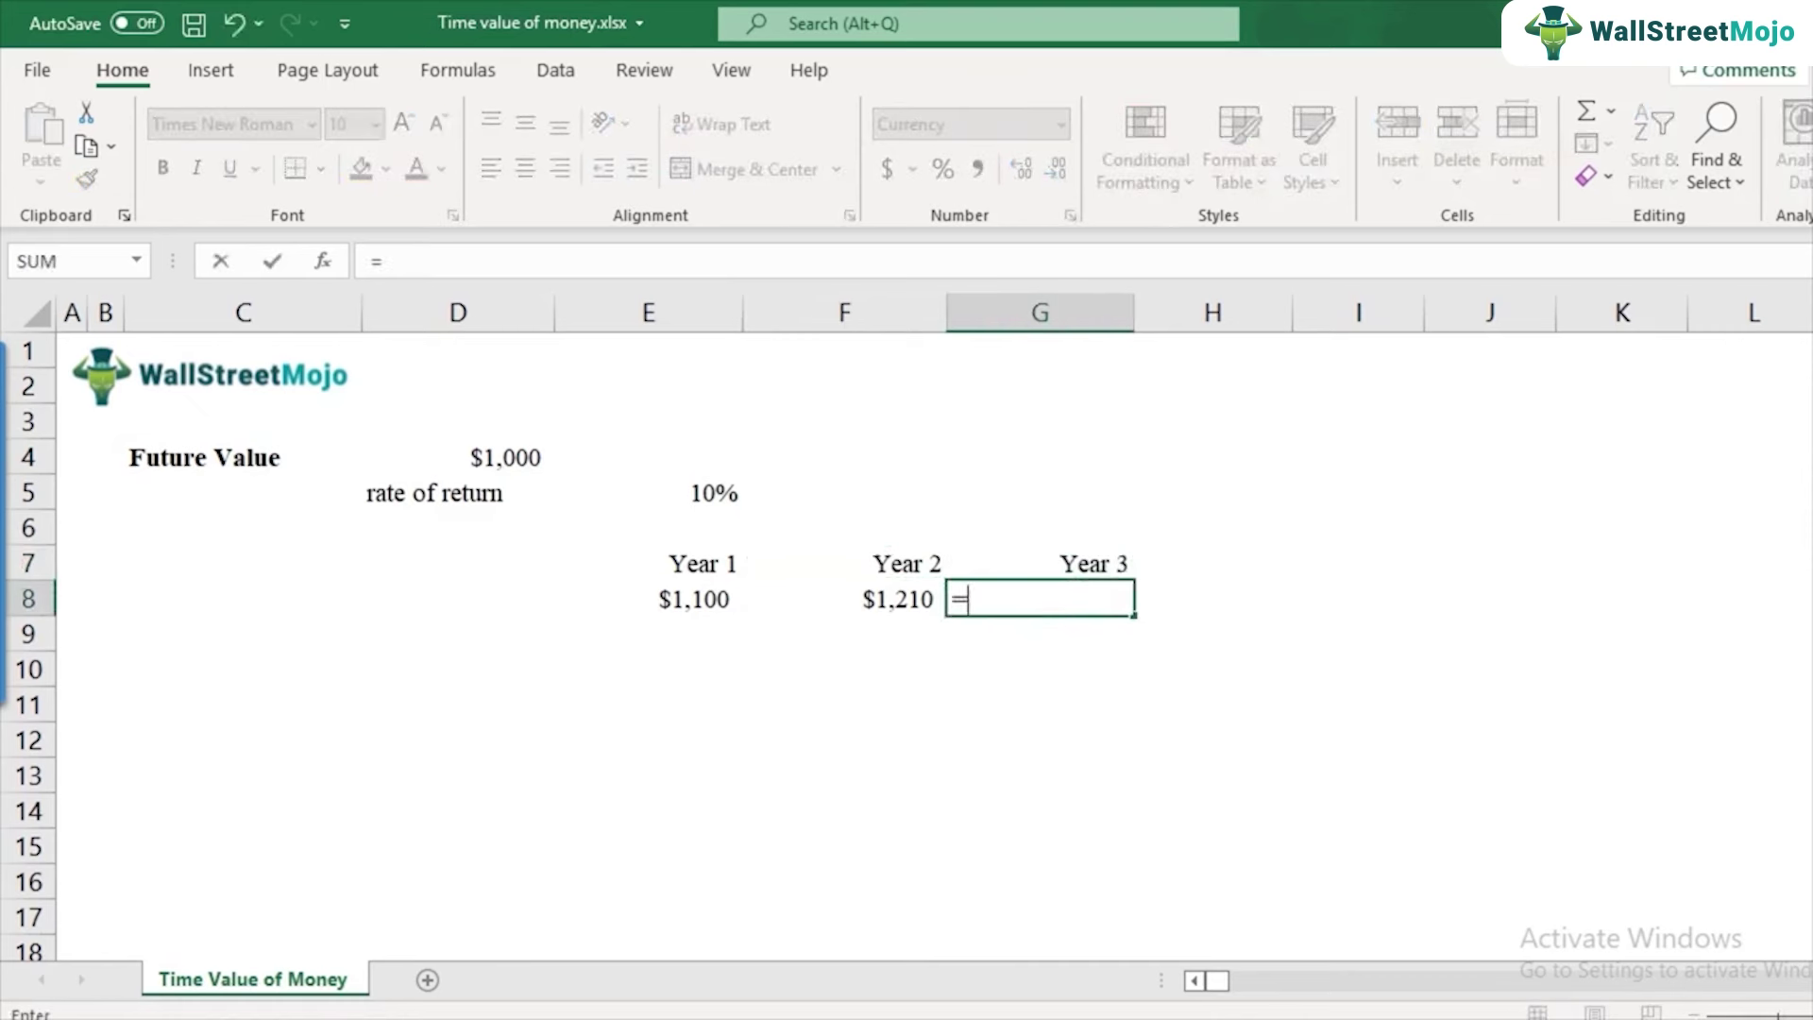
key("Left")
type("*")
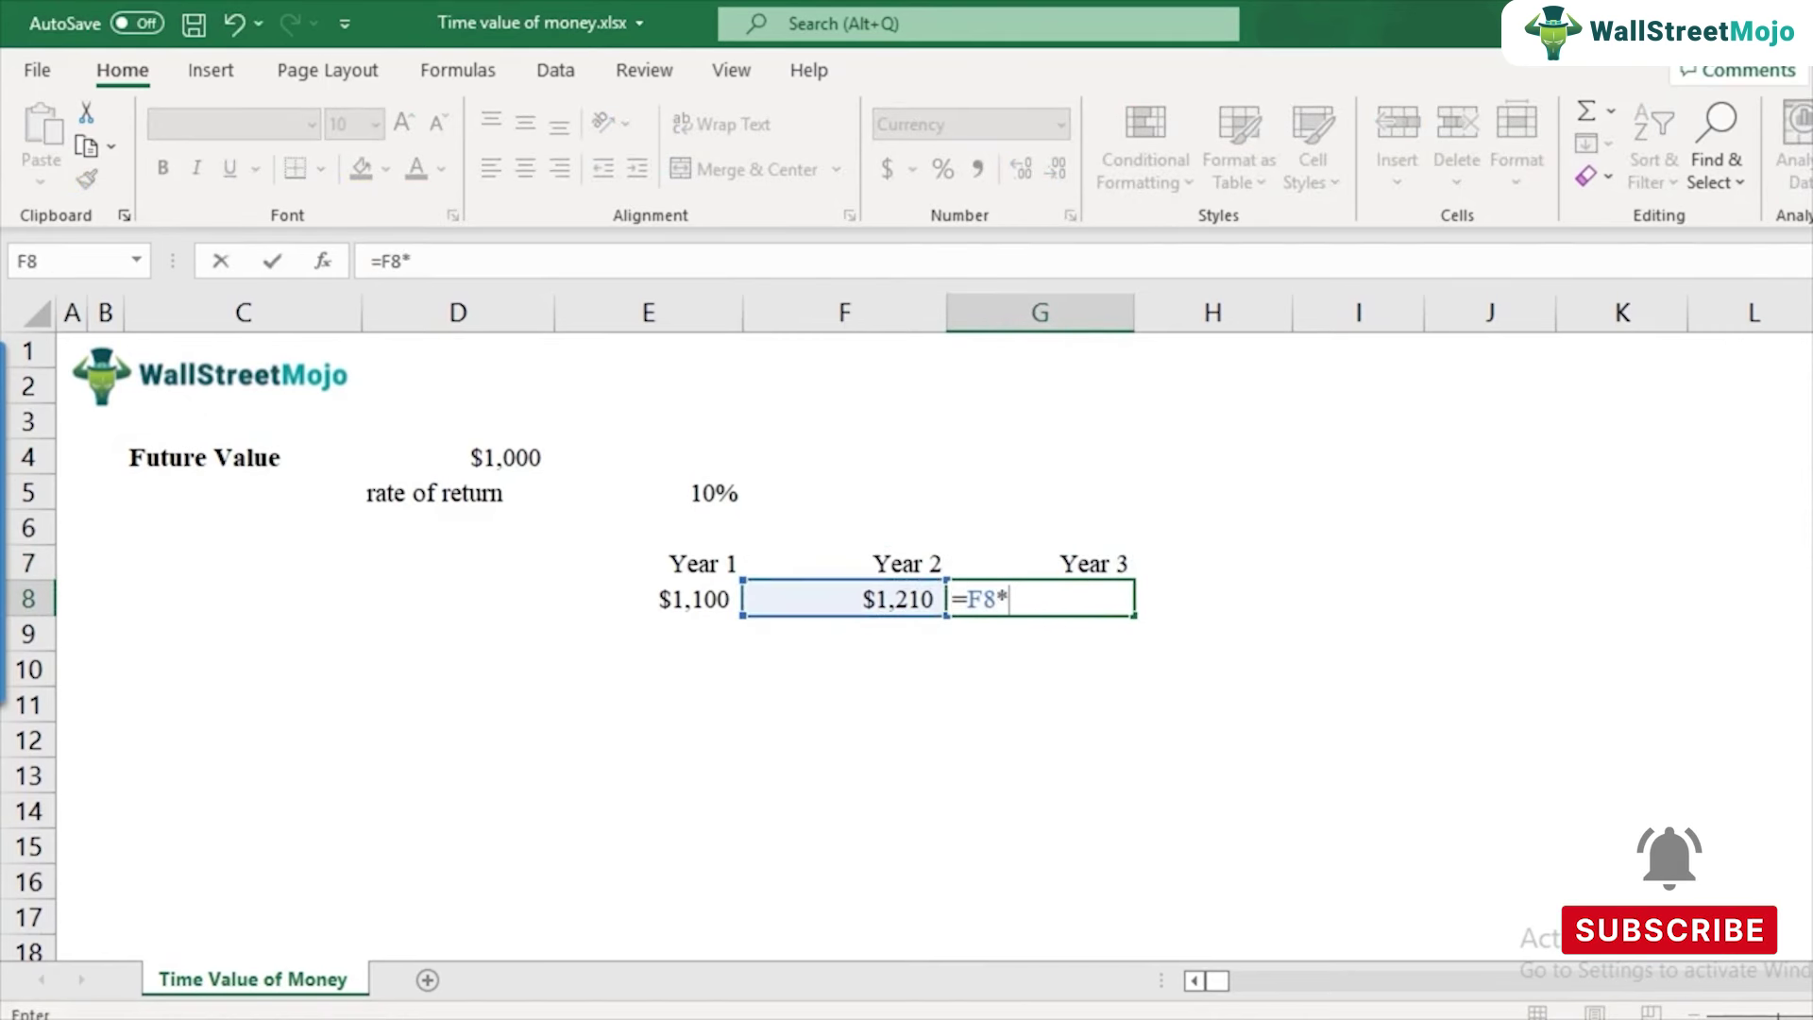
type("(1+")
left_click(648, 493)
type(")")
key("Return")
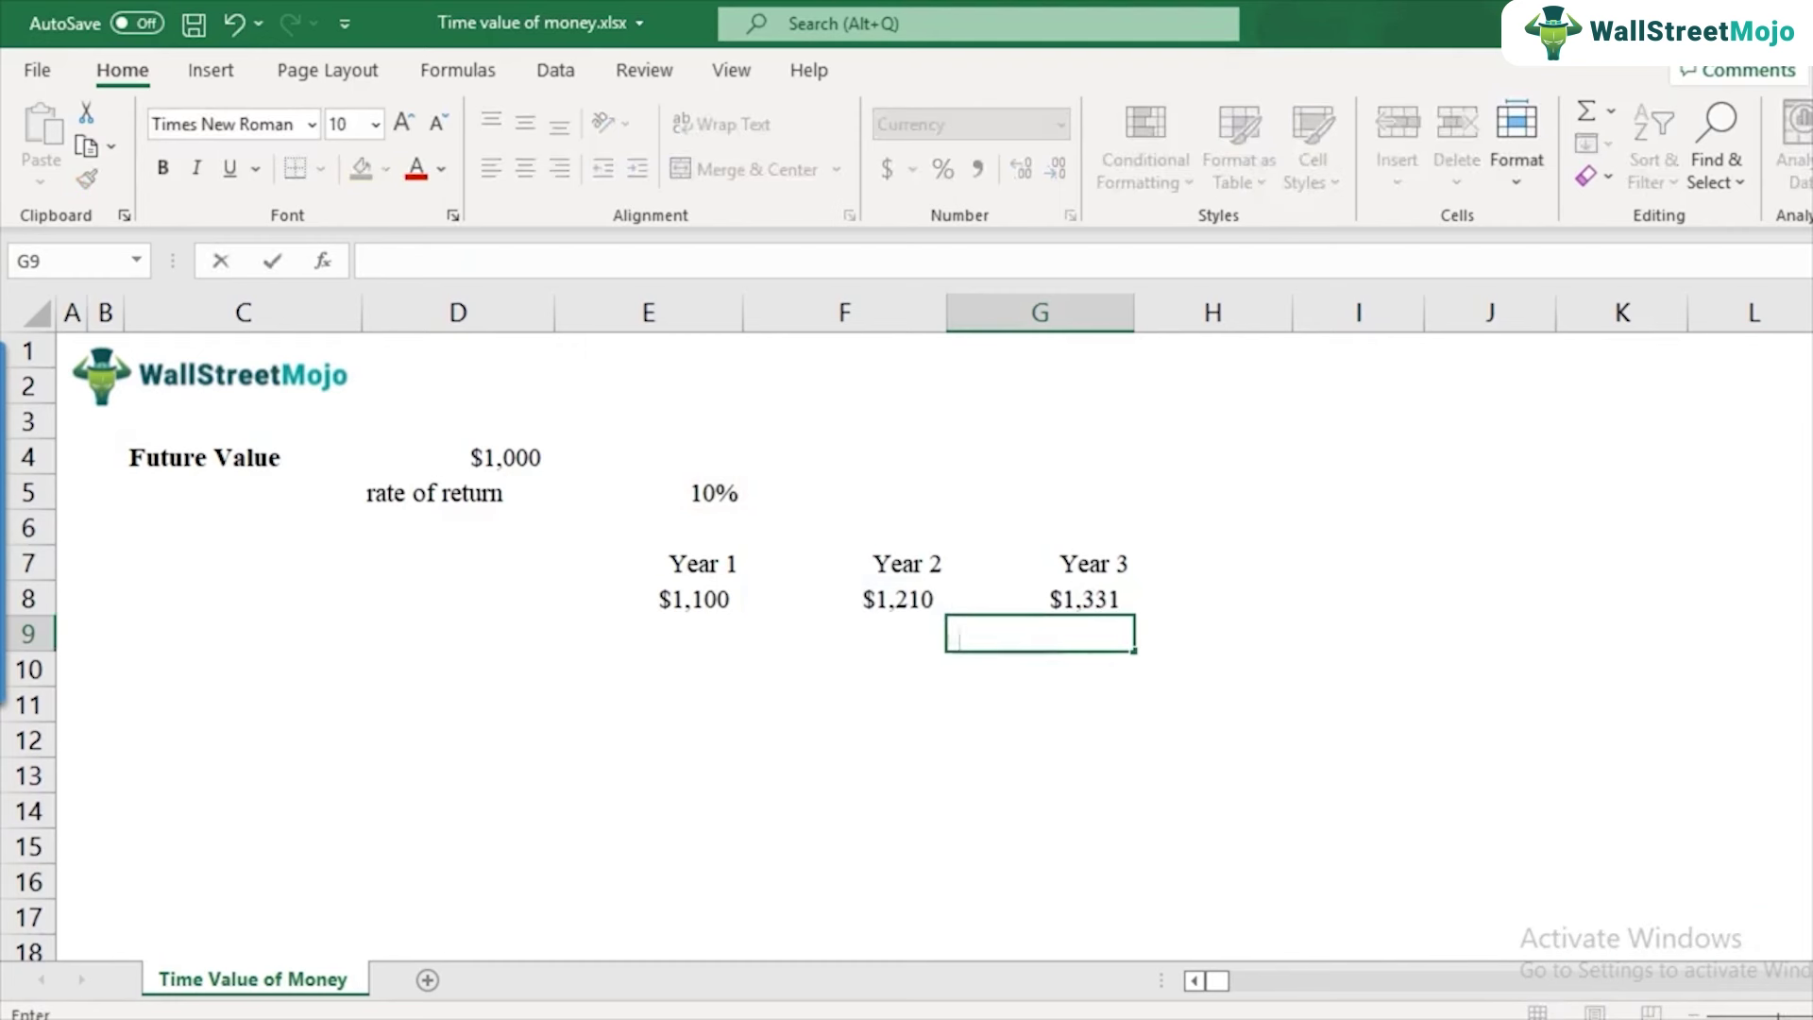
- Enter the label "Compounding" in cell F5 beside the rate of return and make it bold
left_click(648, 598)
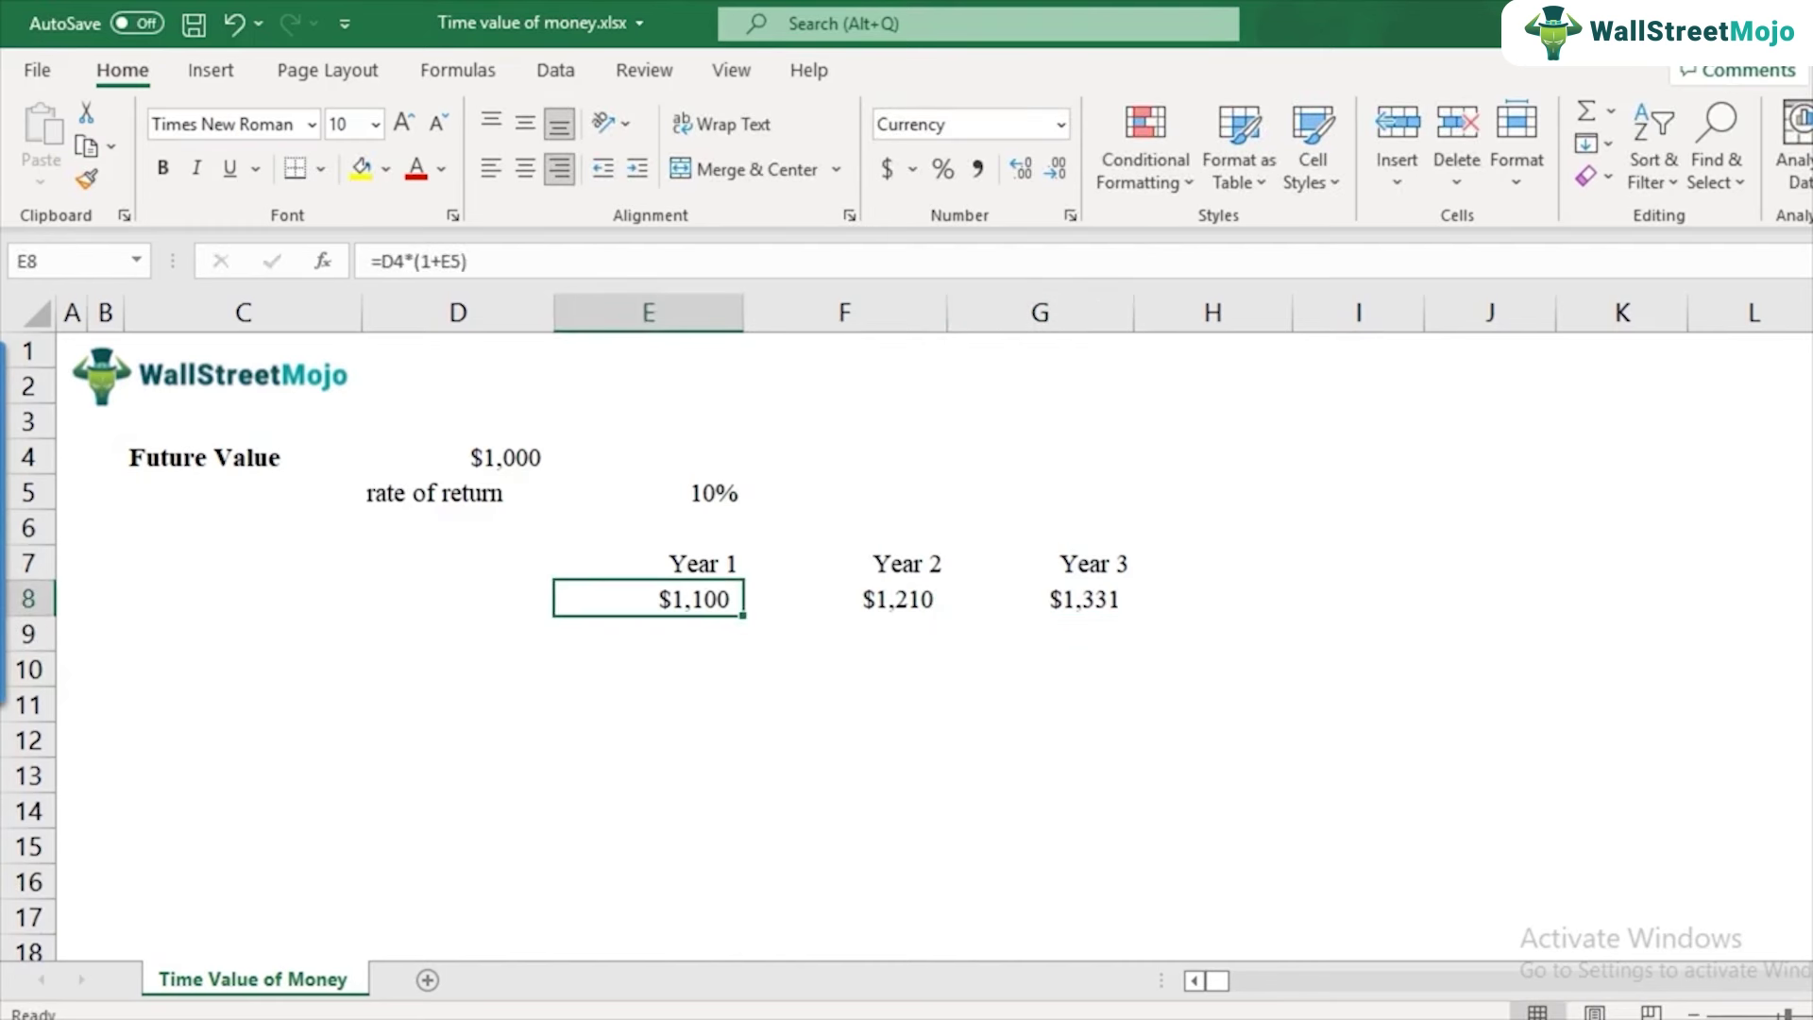
left_click(844, 492)
type("Compounding")
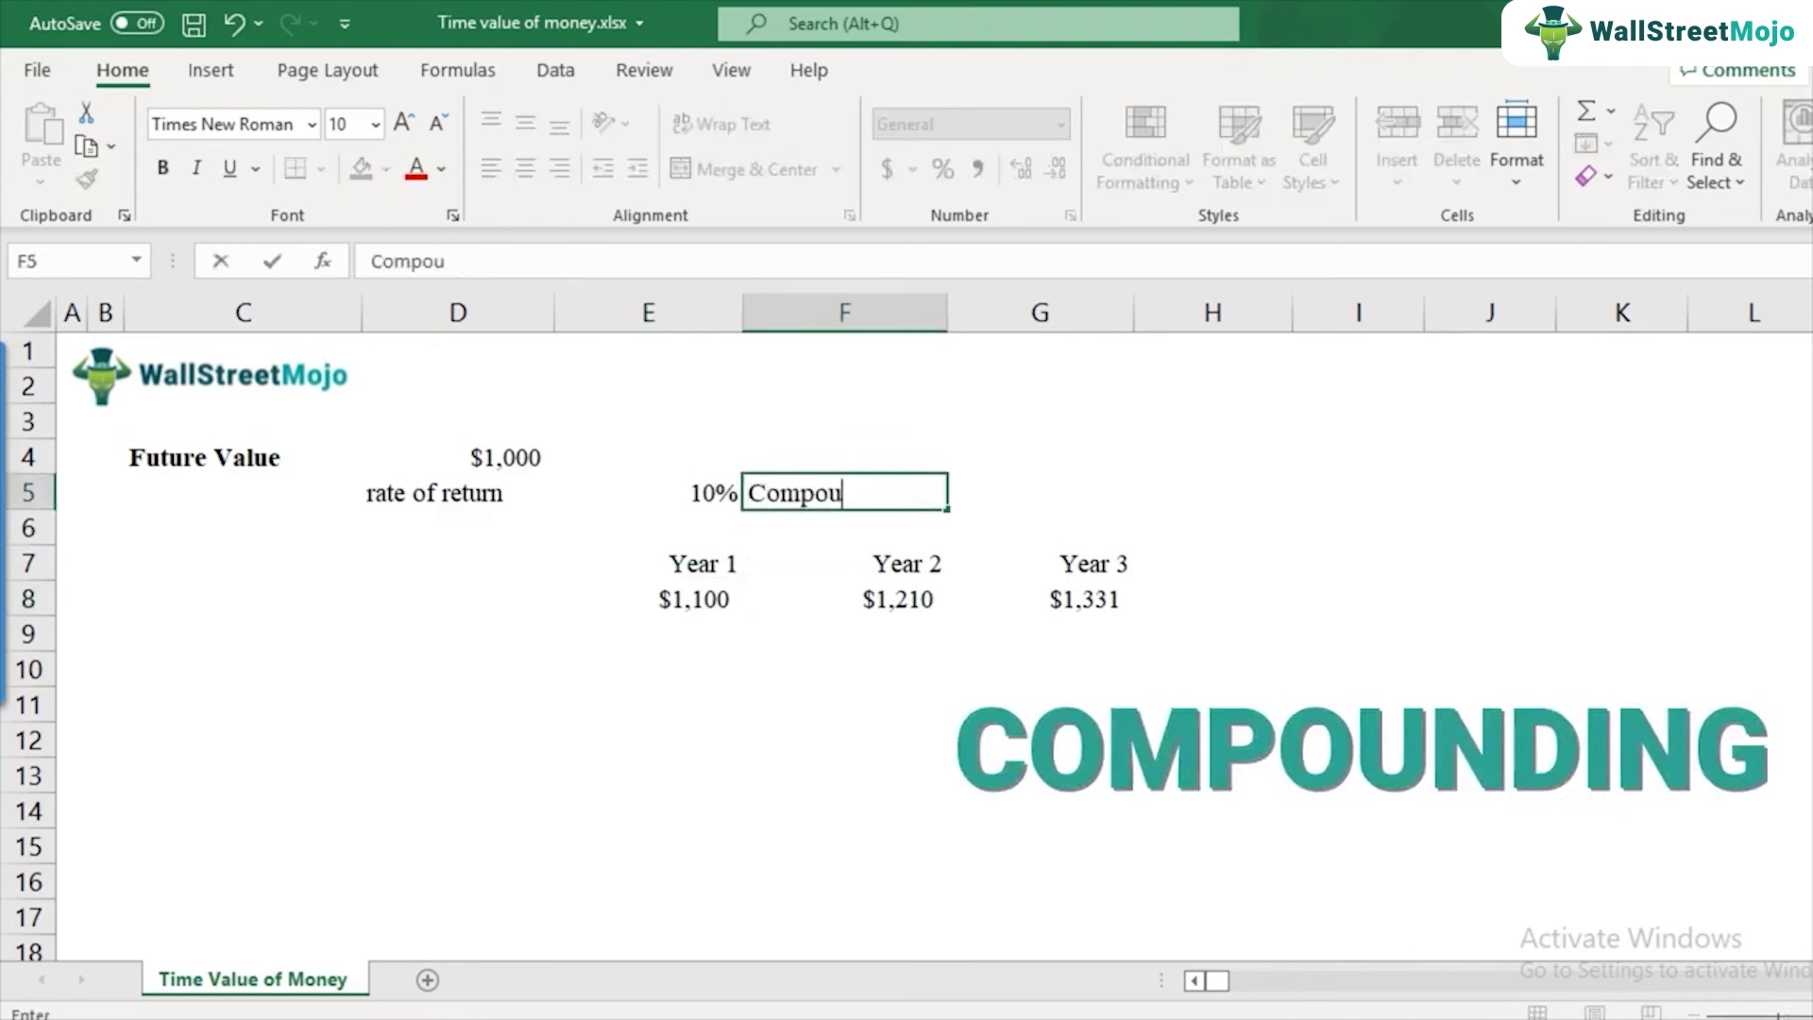
key("Return")
key("Up")
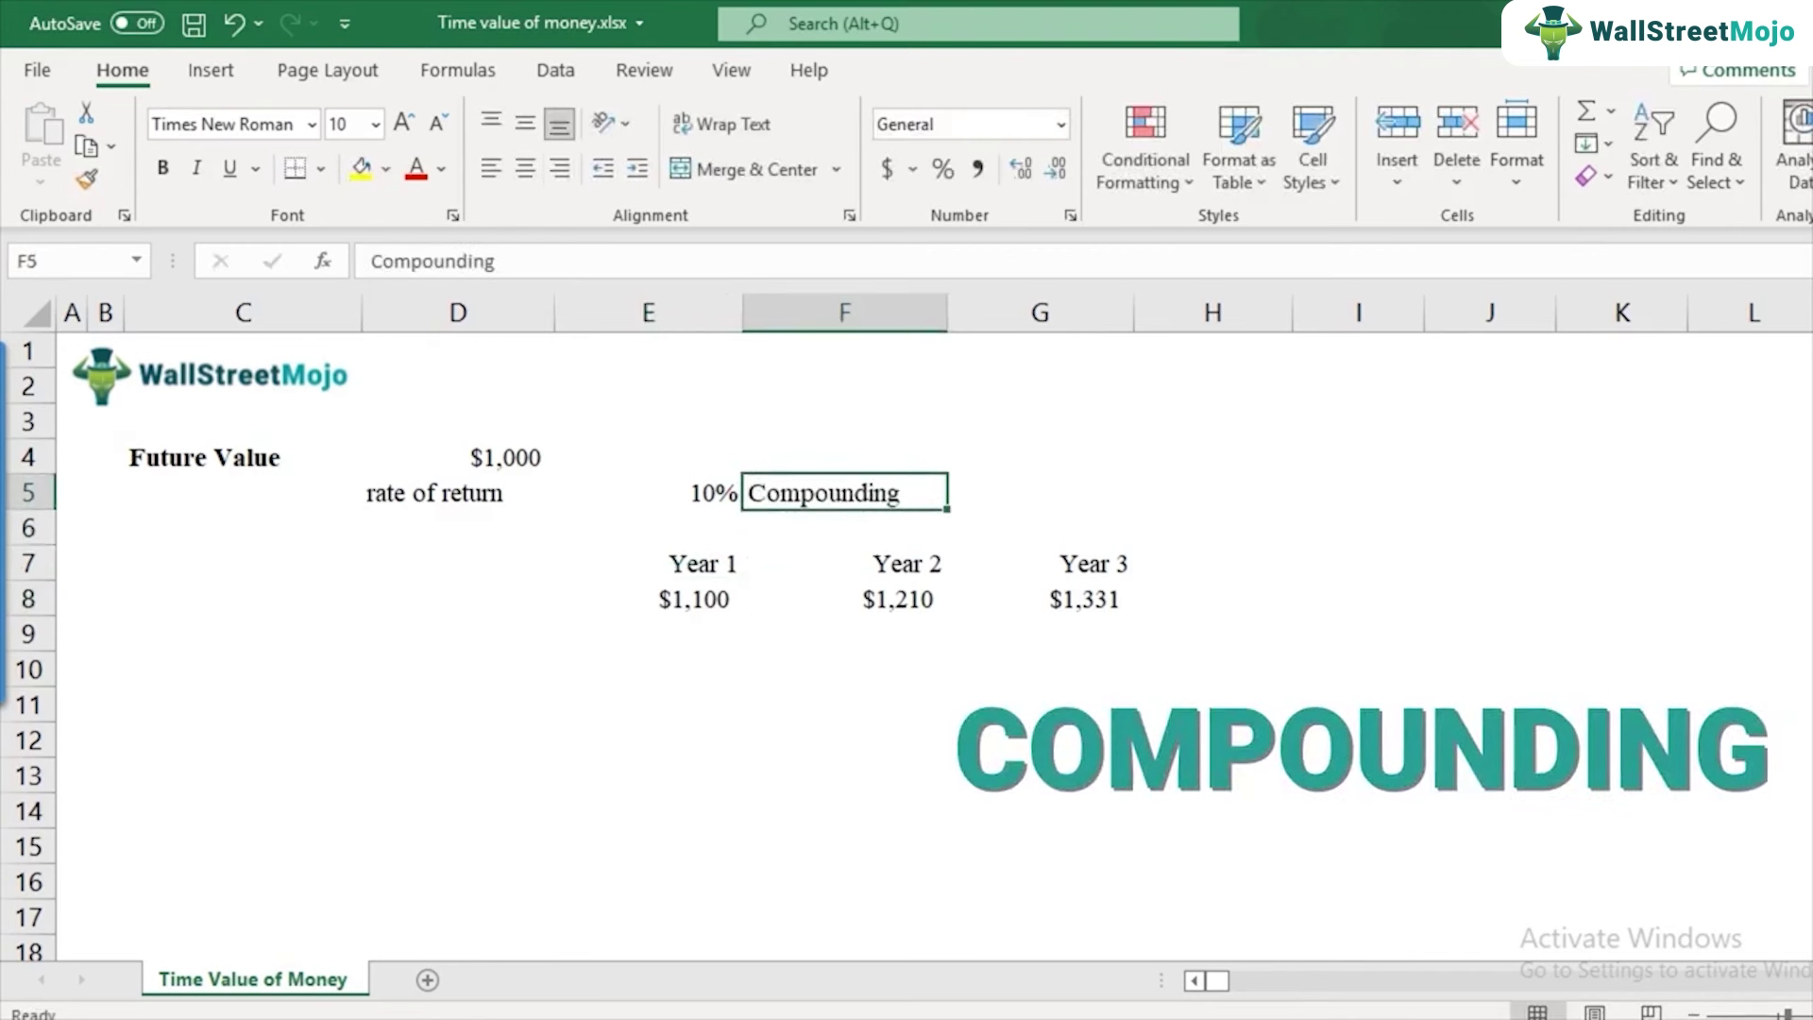
key("ctrl+b")
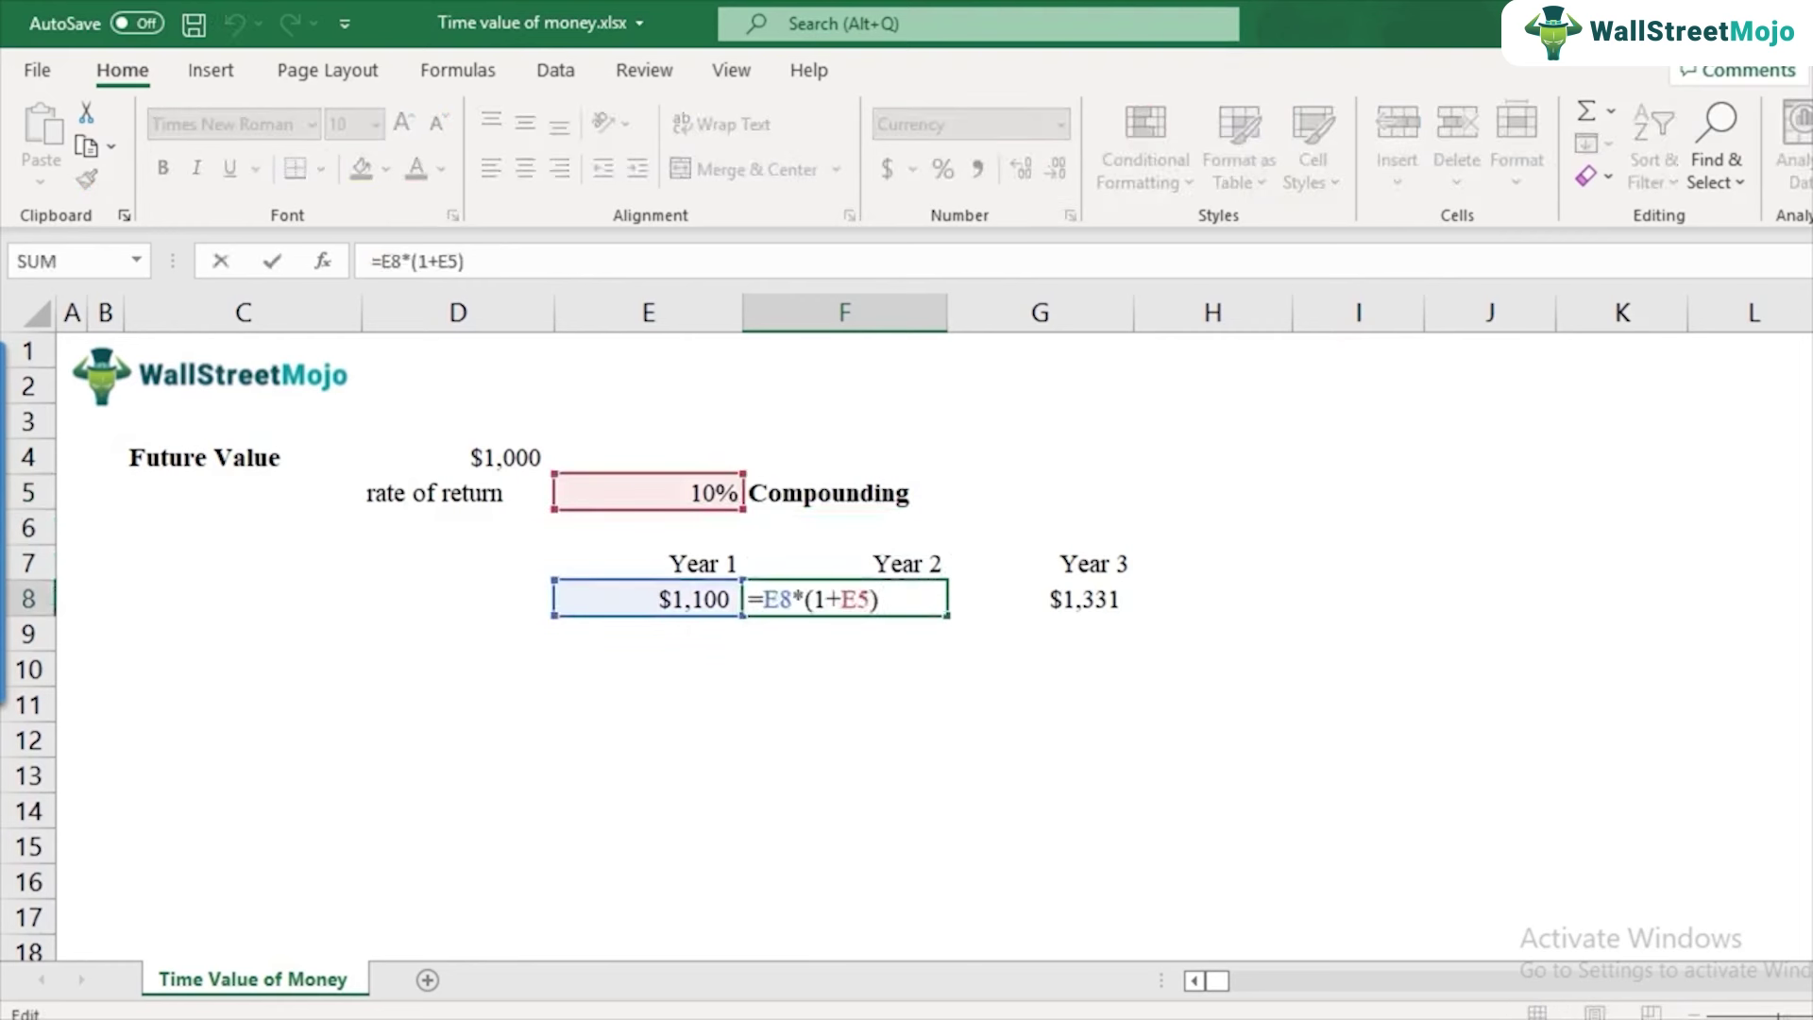
- Close the Year 2 formula in F8 and examine the cell references in the Year 3 formula in G8
key("ctrl+Return")
key("Escape")
double_click(1044, 599)
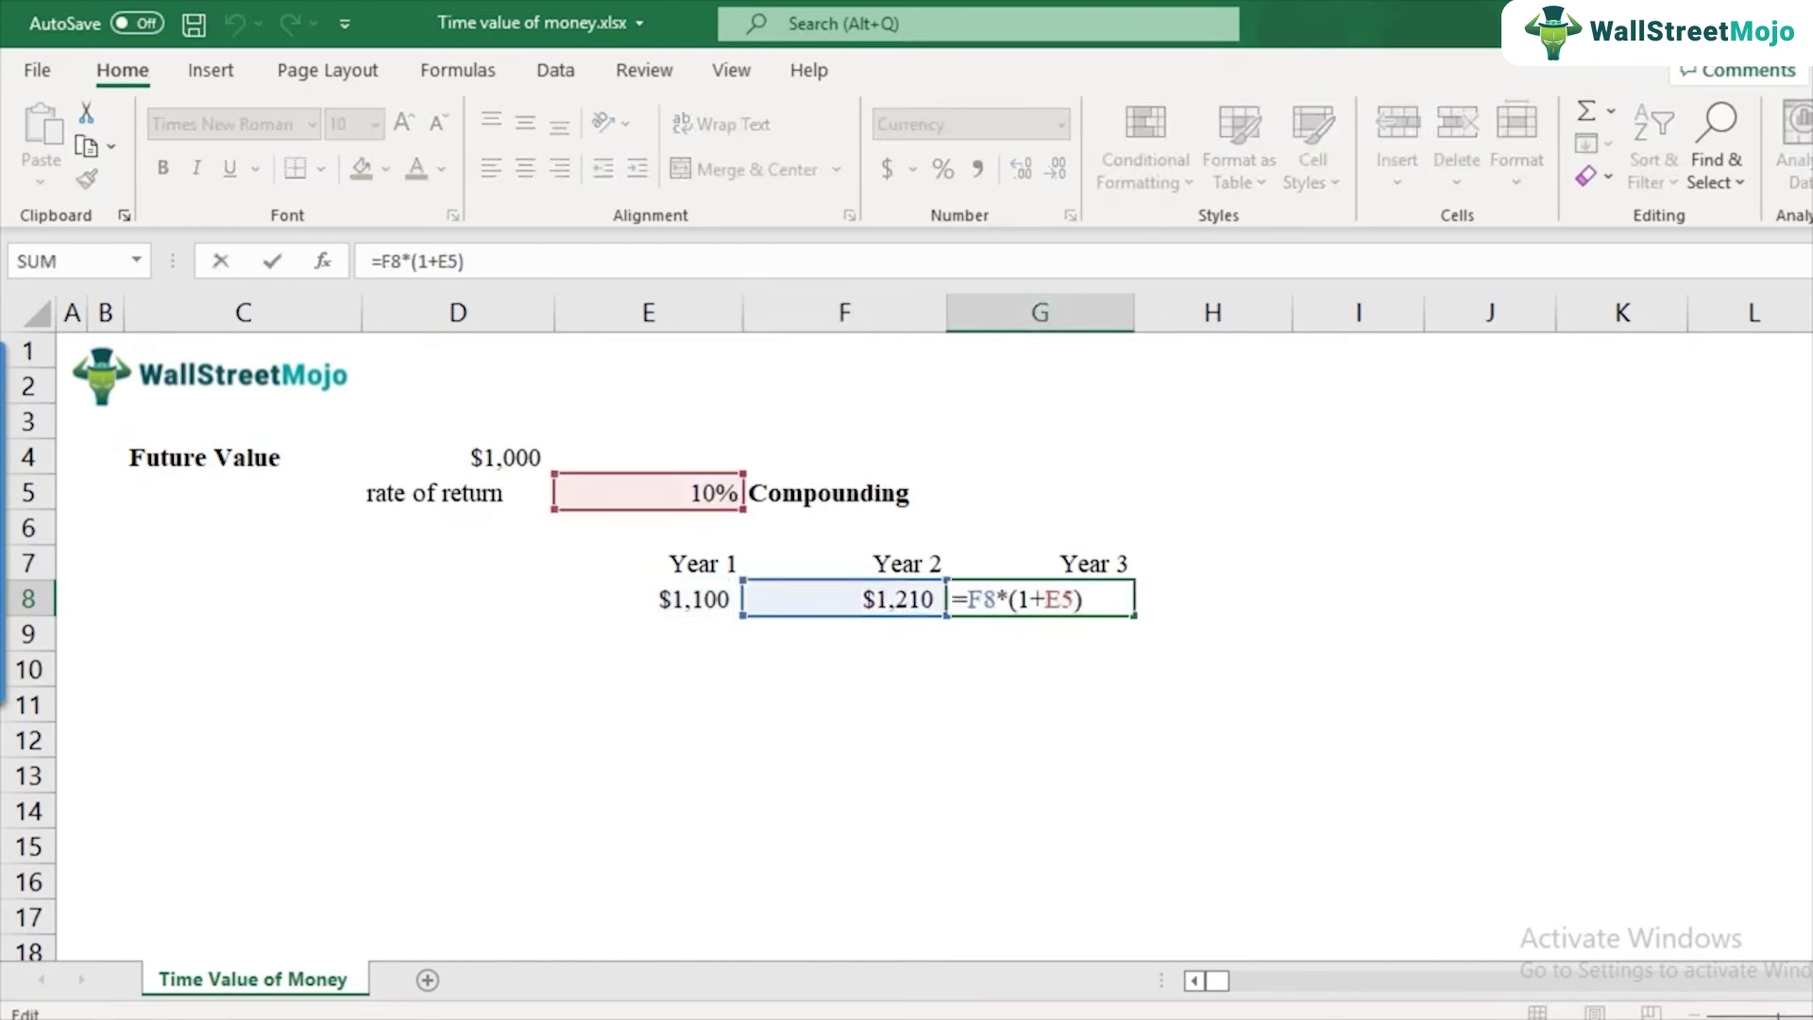
- Calculate the Year 2 future value directly from the initial amount in cell F9 with the formula =D4*(1+E5)*(1+E5)
key("ctrl+Return")
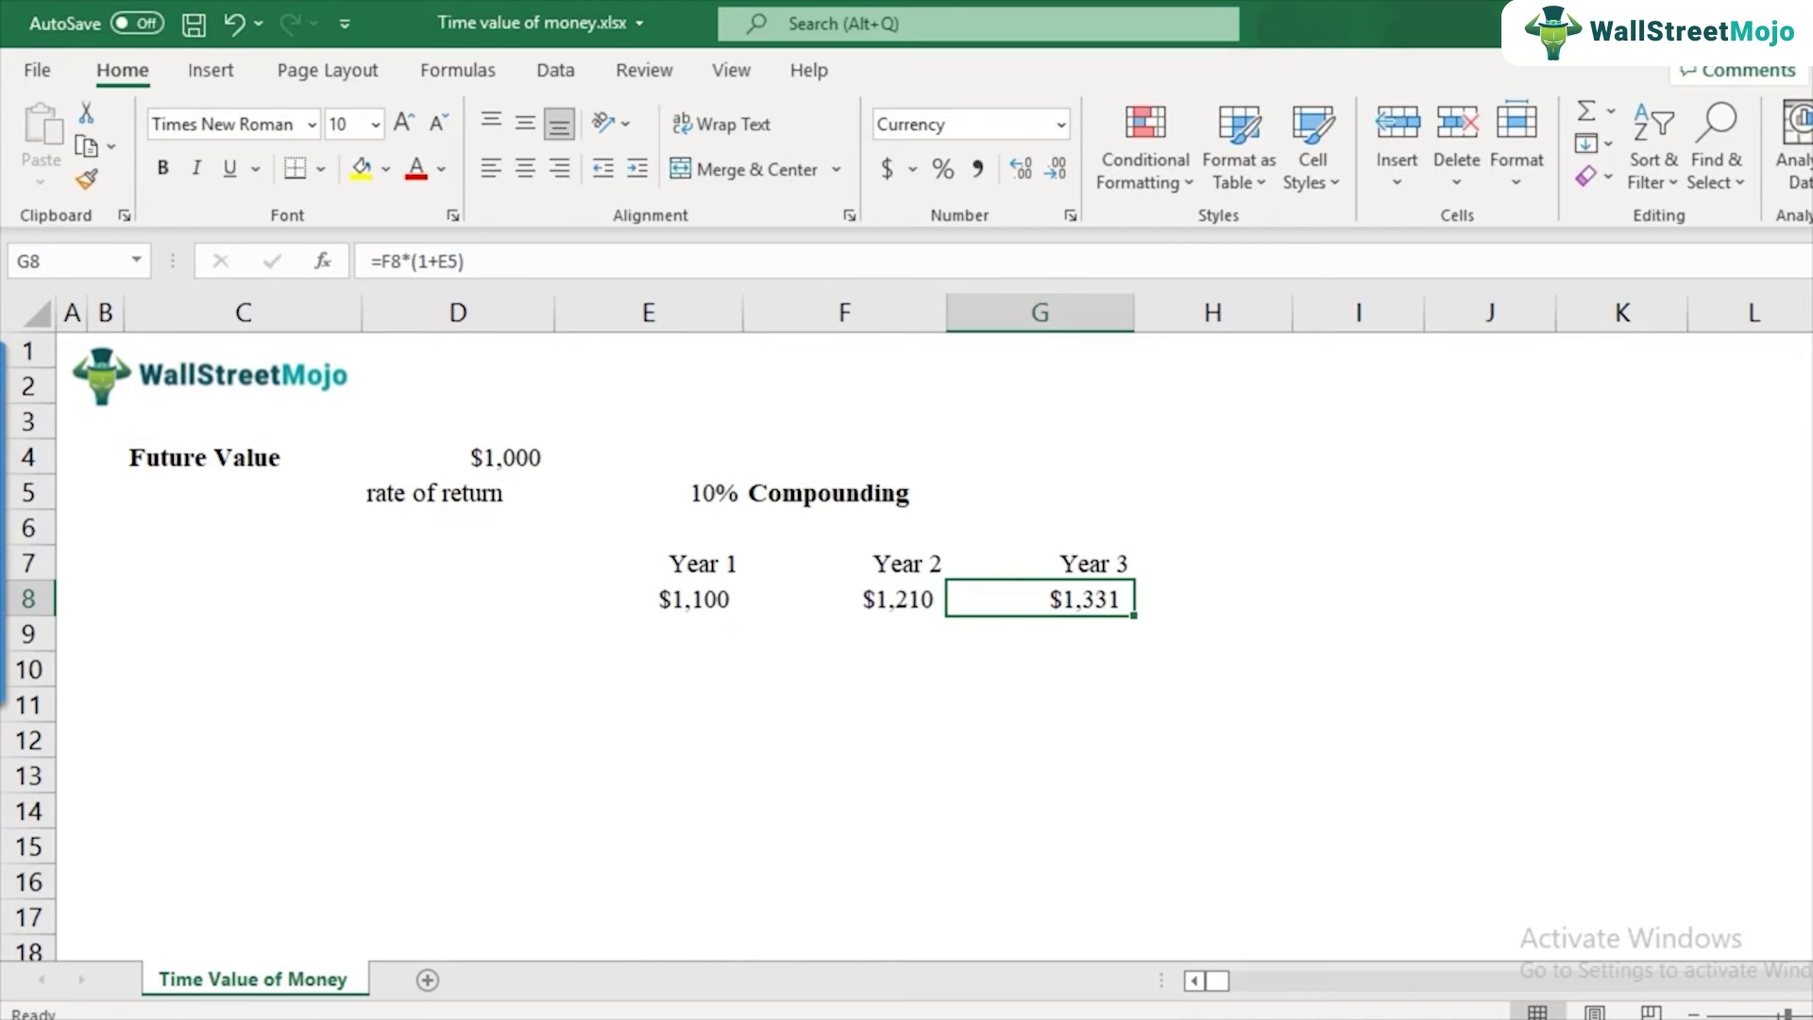
left_click(648, 633)
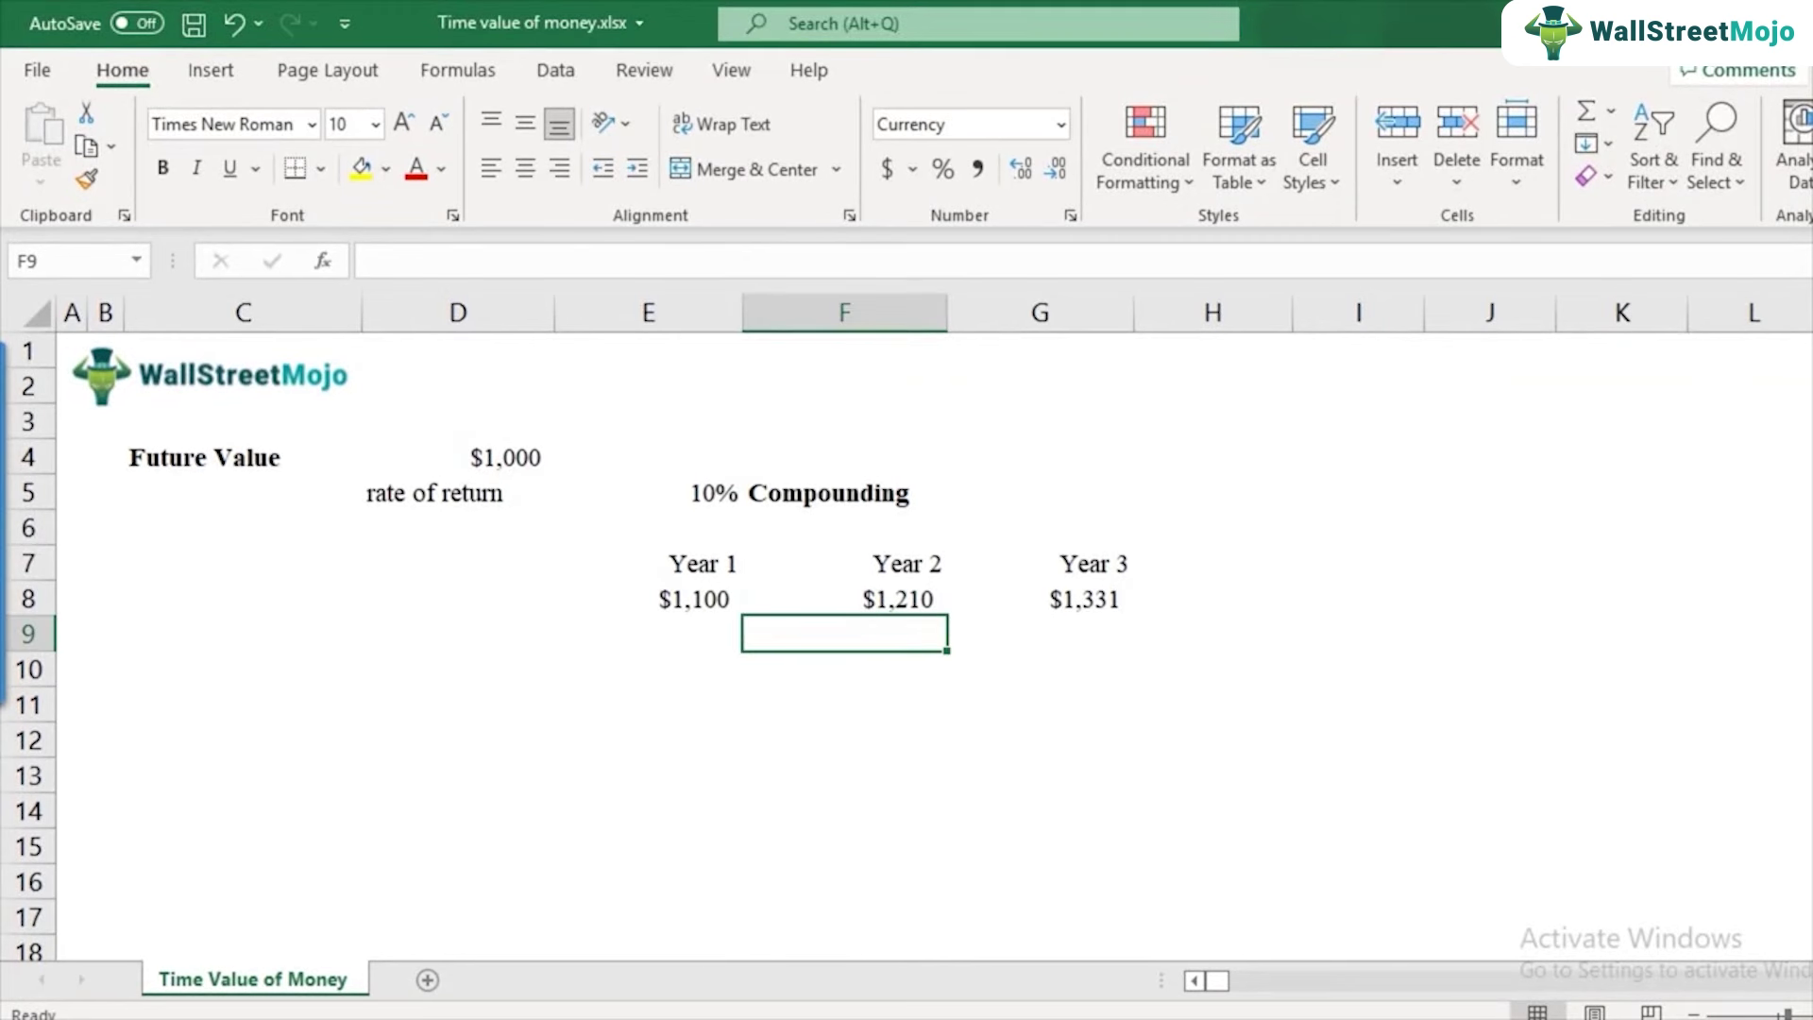
type("=")
left_click(458, 457)
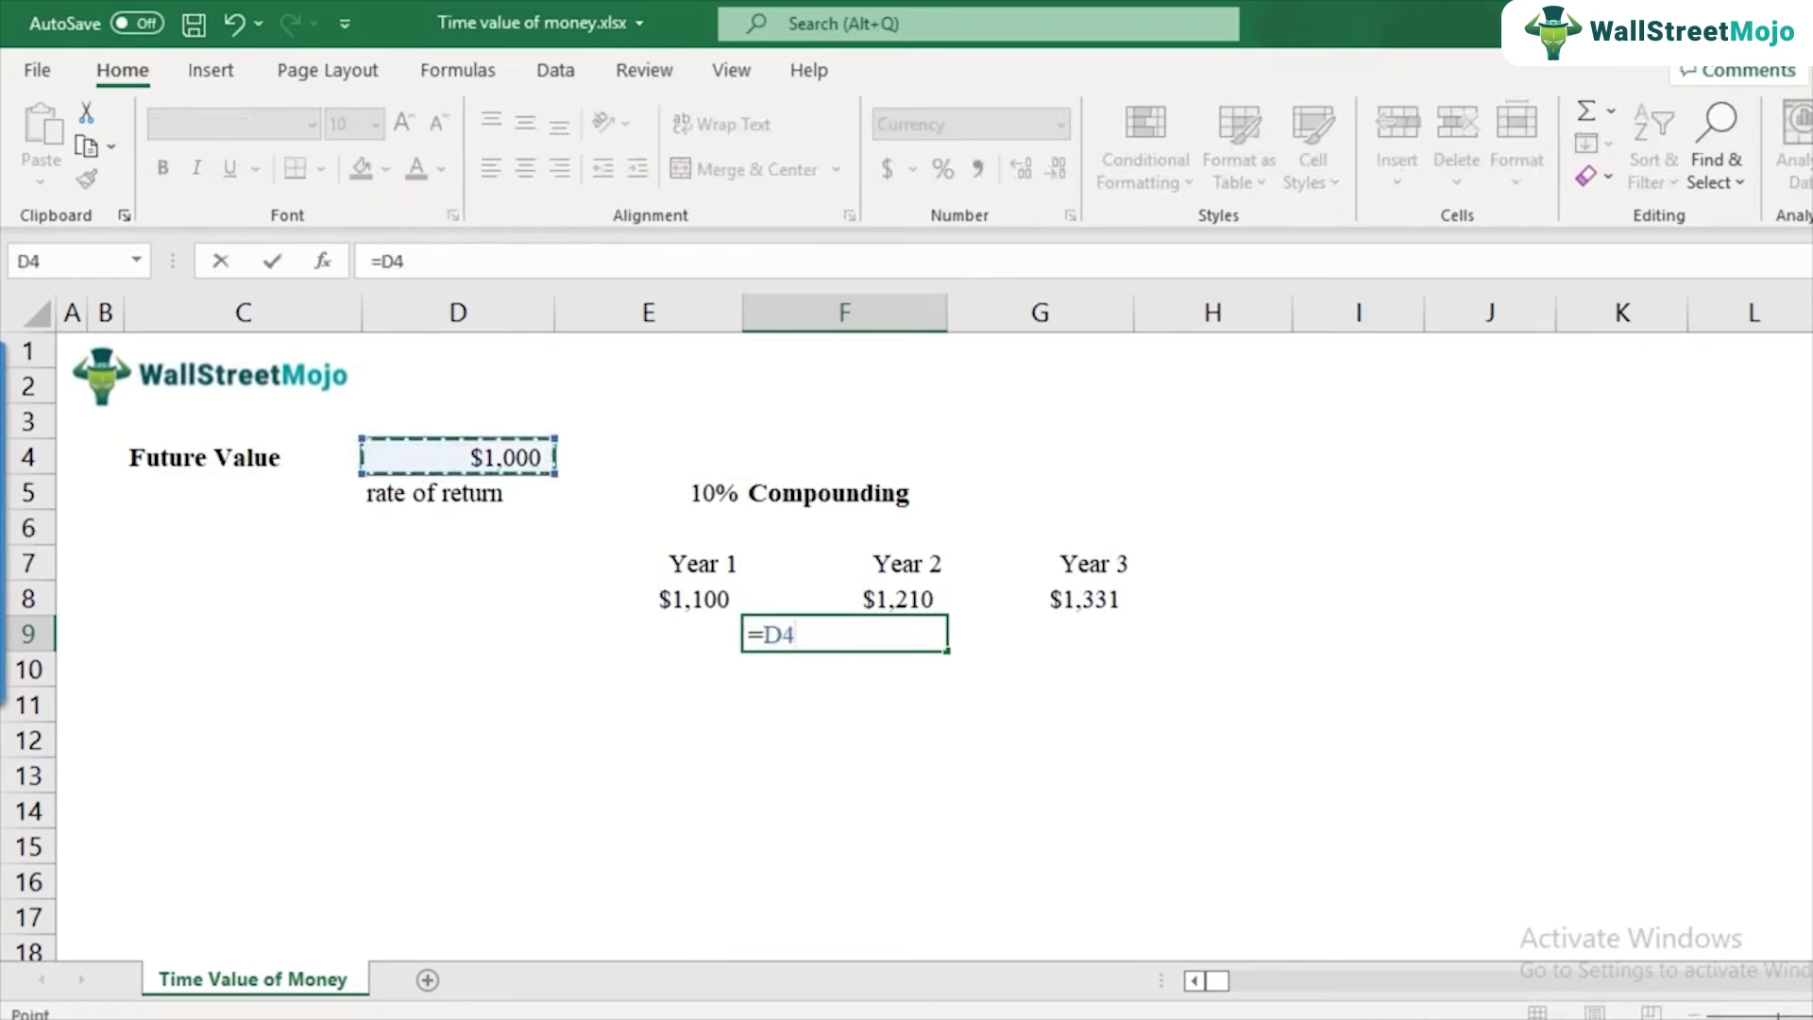
type("*(1+")
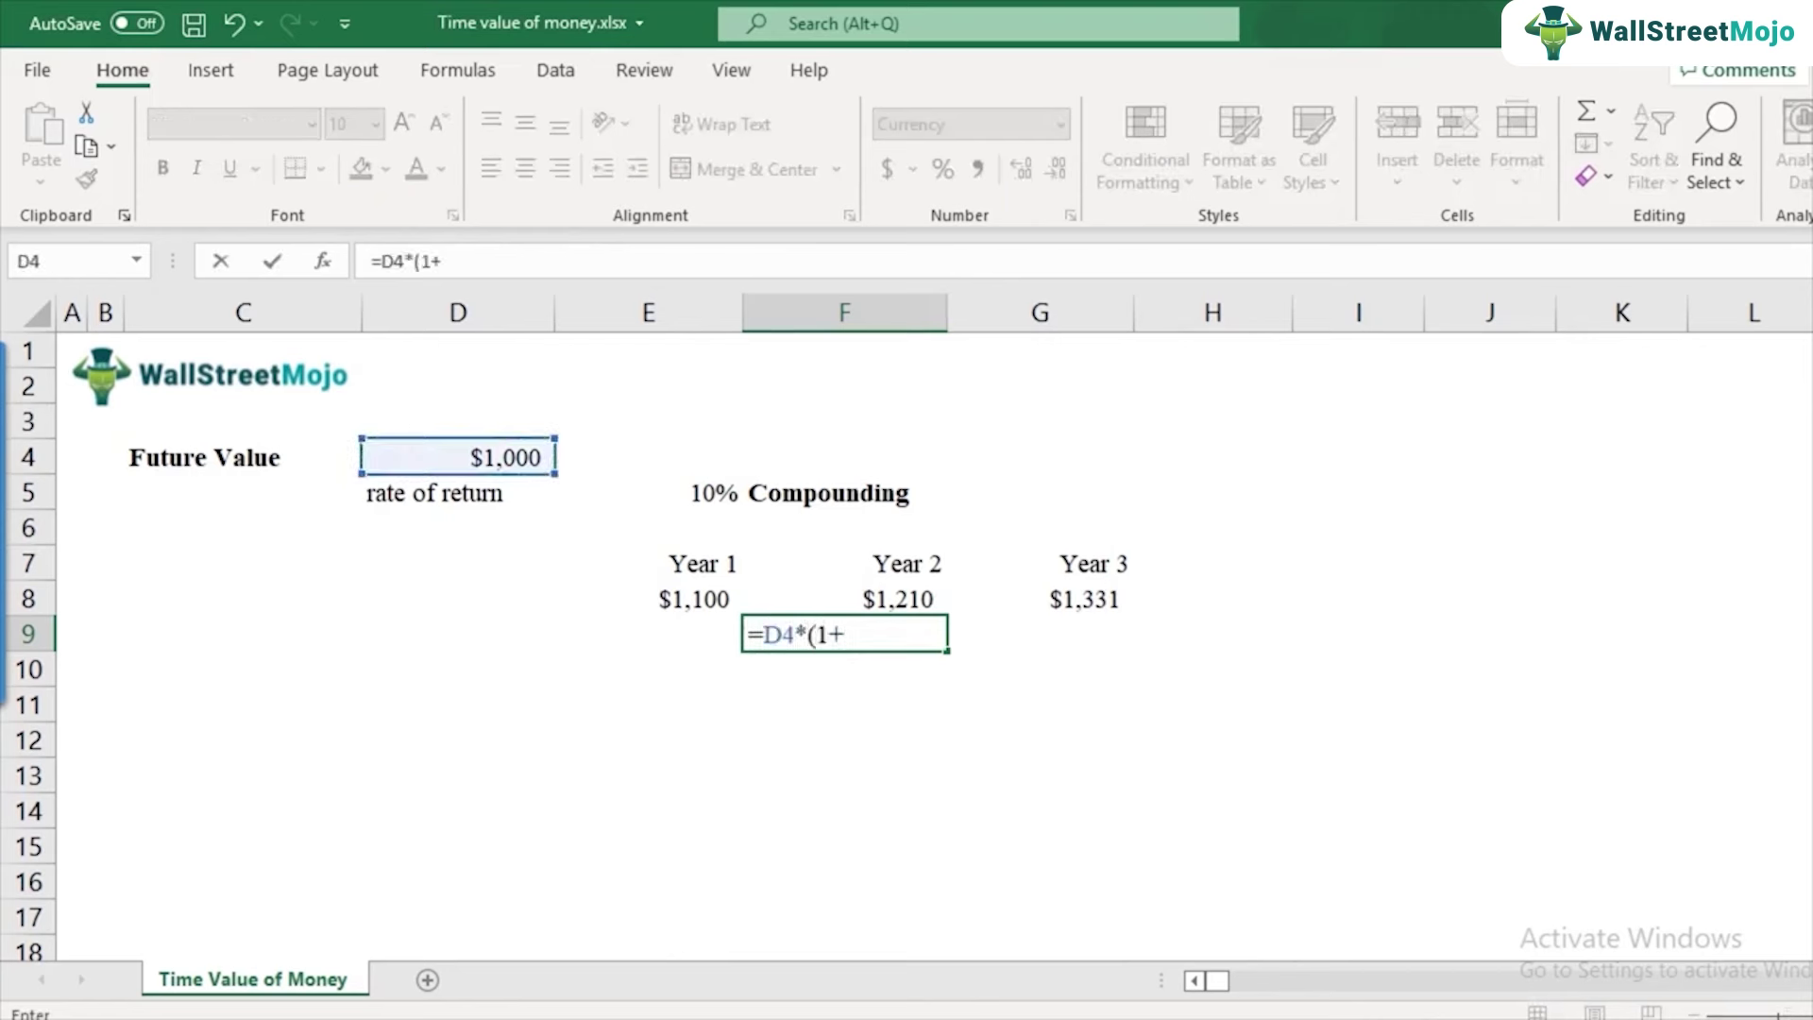
left_click(648, 492)
type(")")
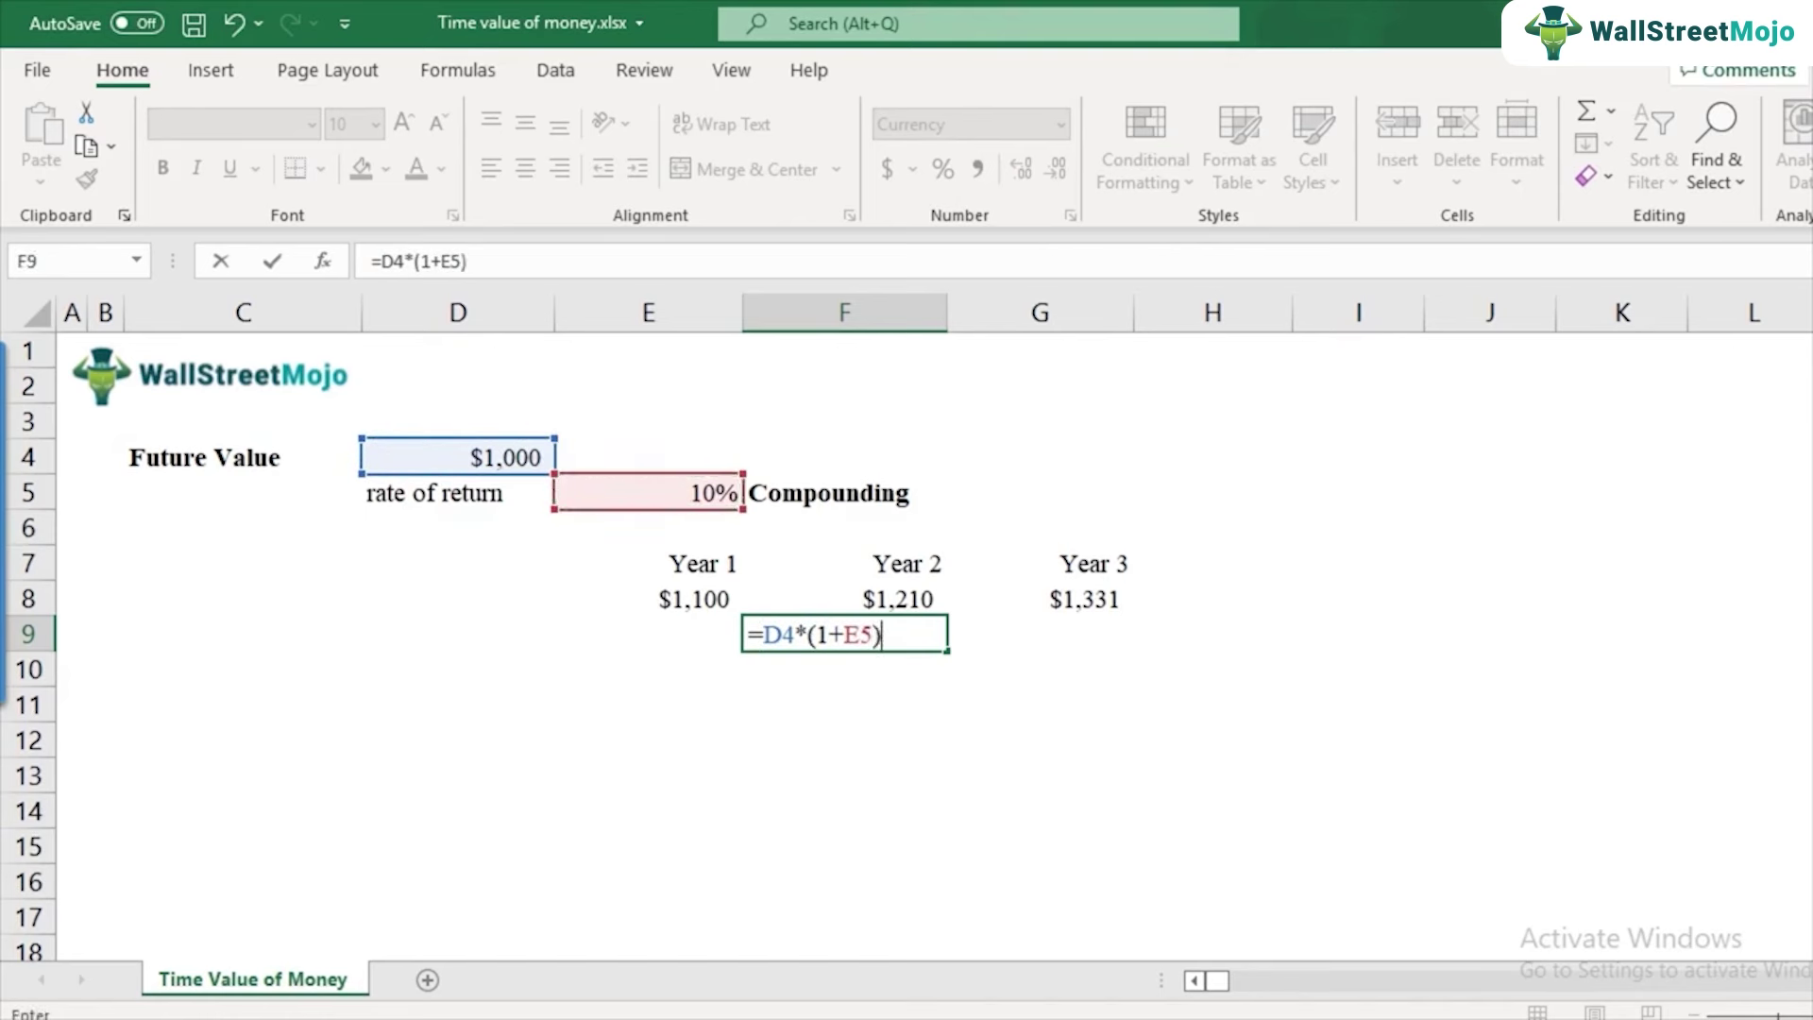
left_click_drag(763, 635, 873, 635)
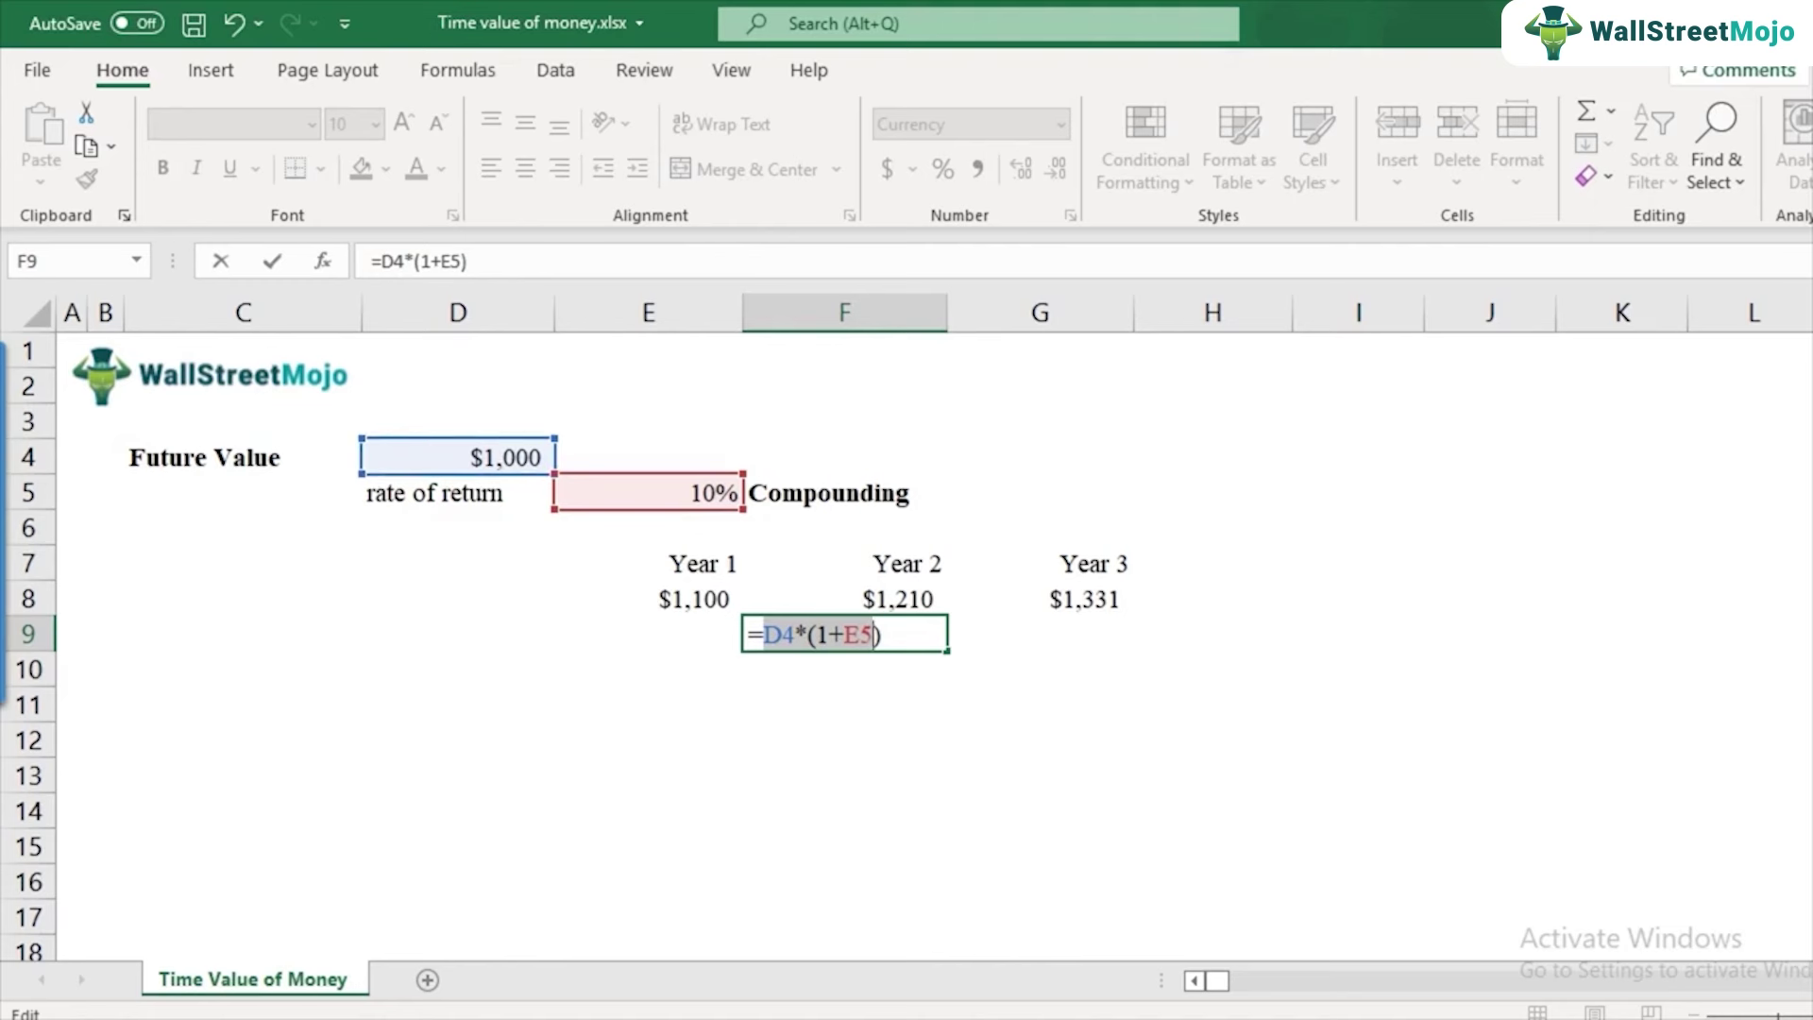
left_click(882, 634)
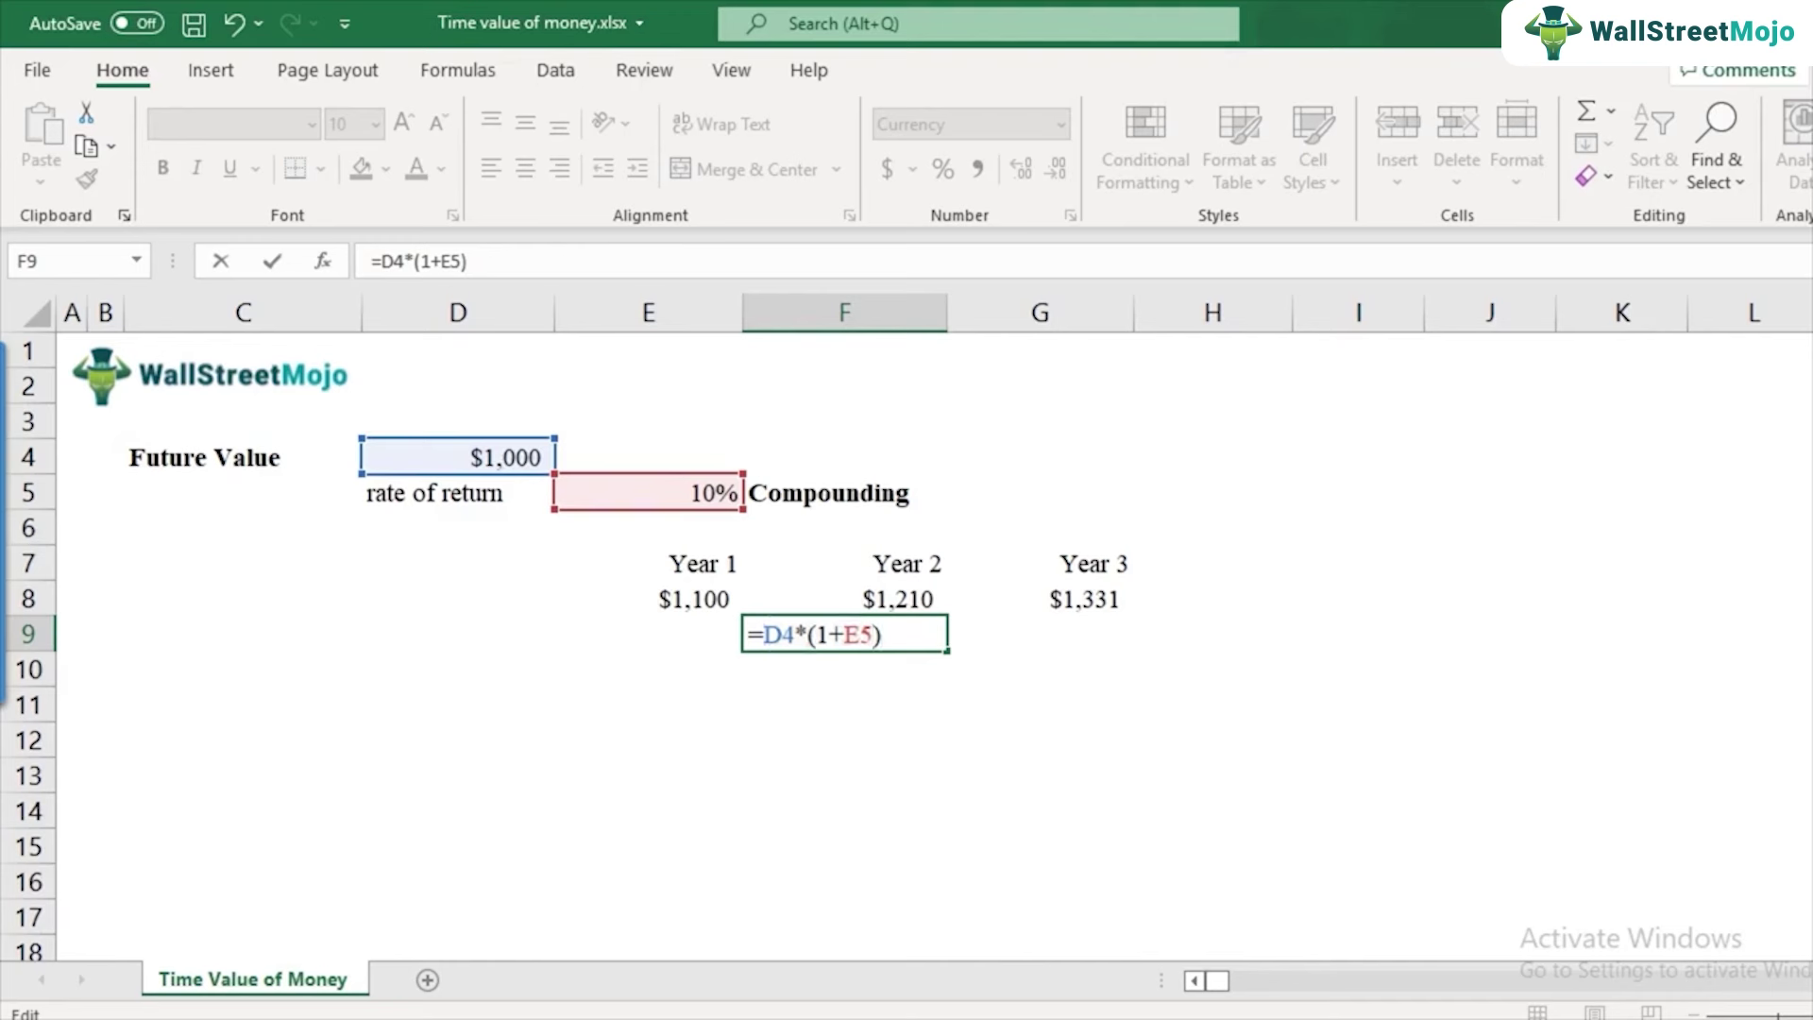
type("*(1+")
left_click(648, 492)
type(")")
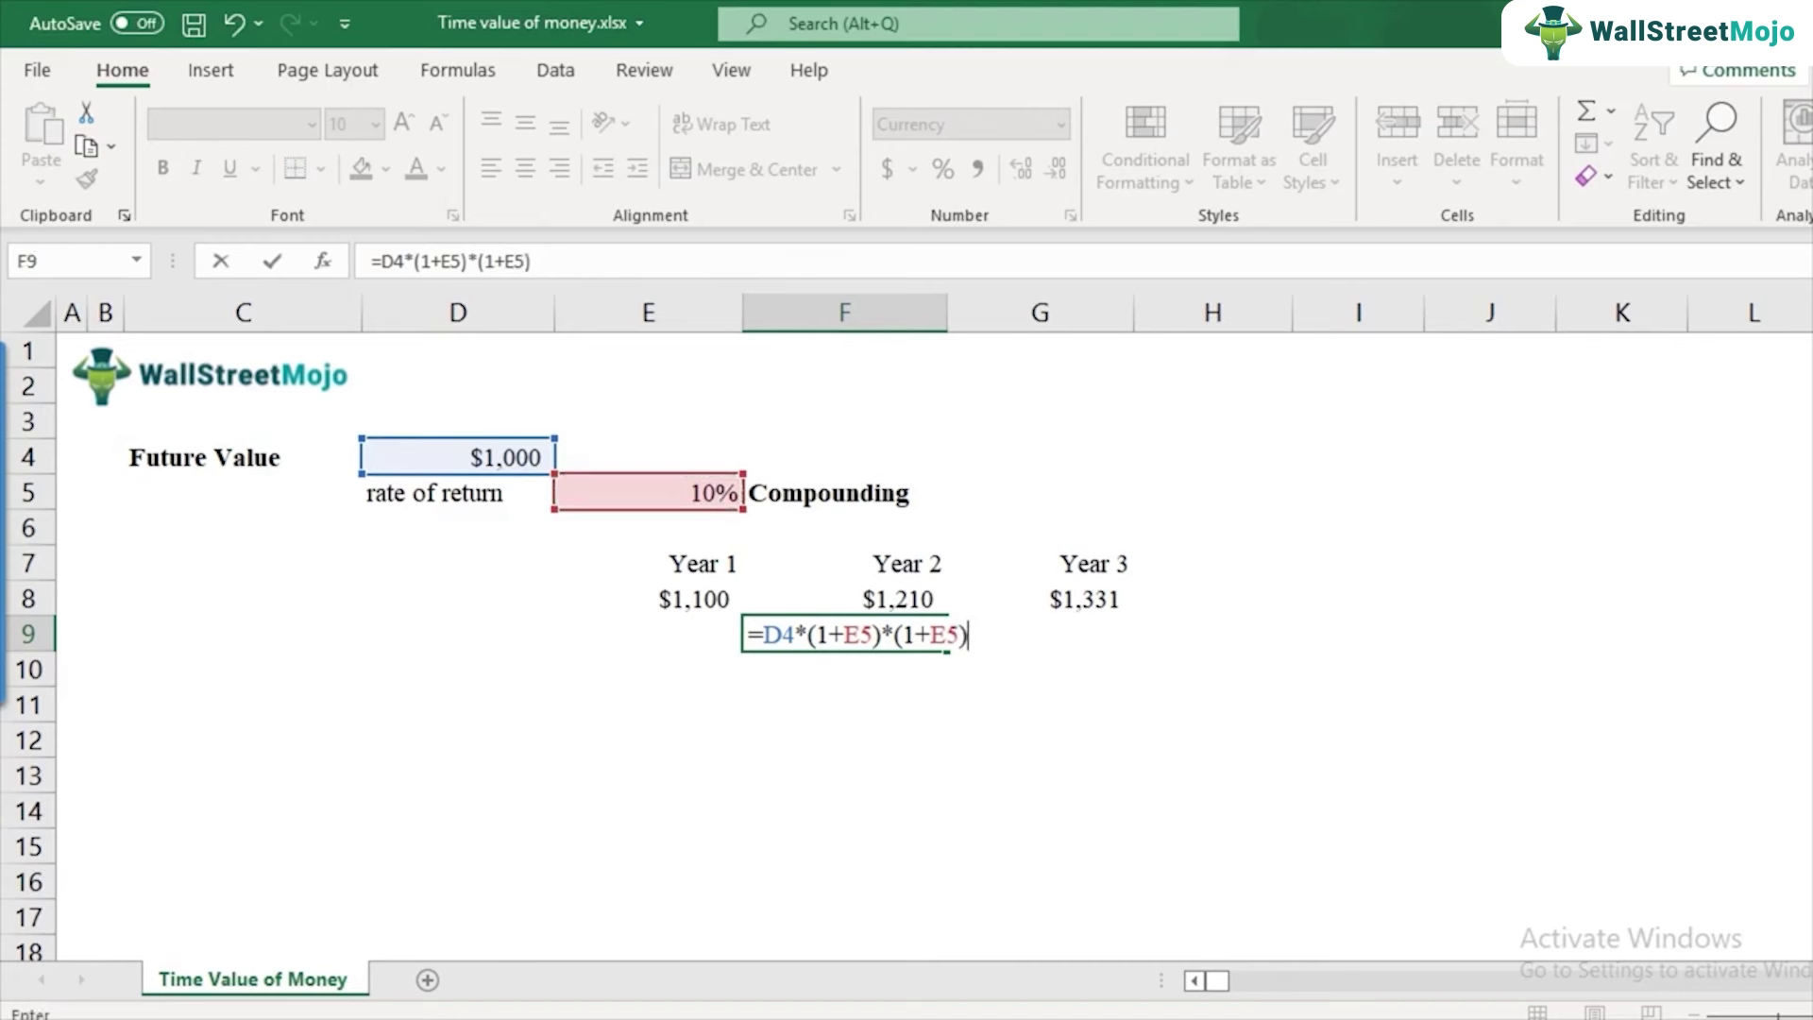
left_click_drag(808, 634, 967, 634)
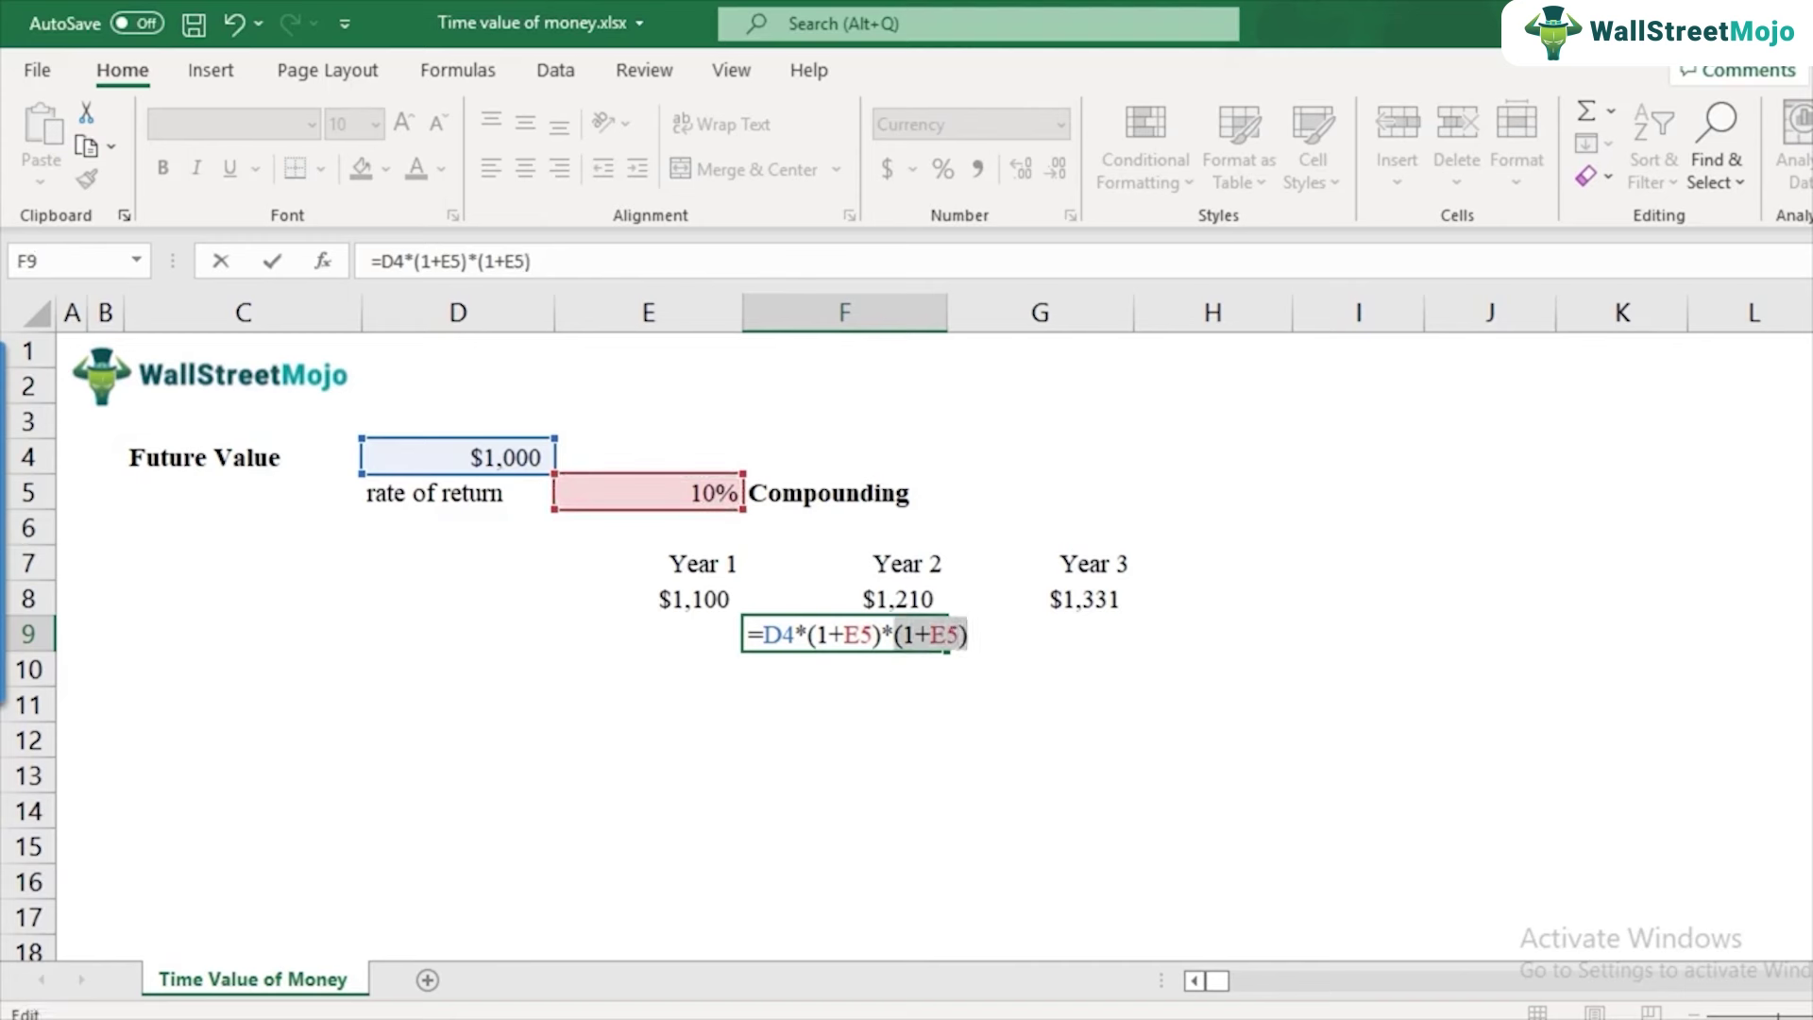
key("Return")
left_click(844, 633)
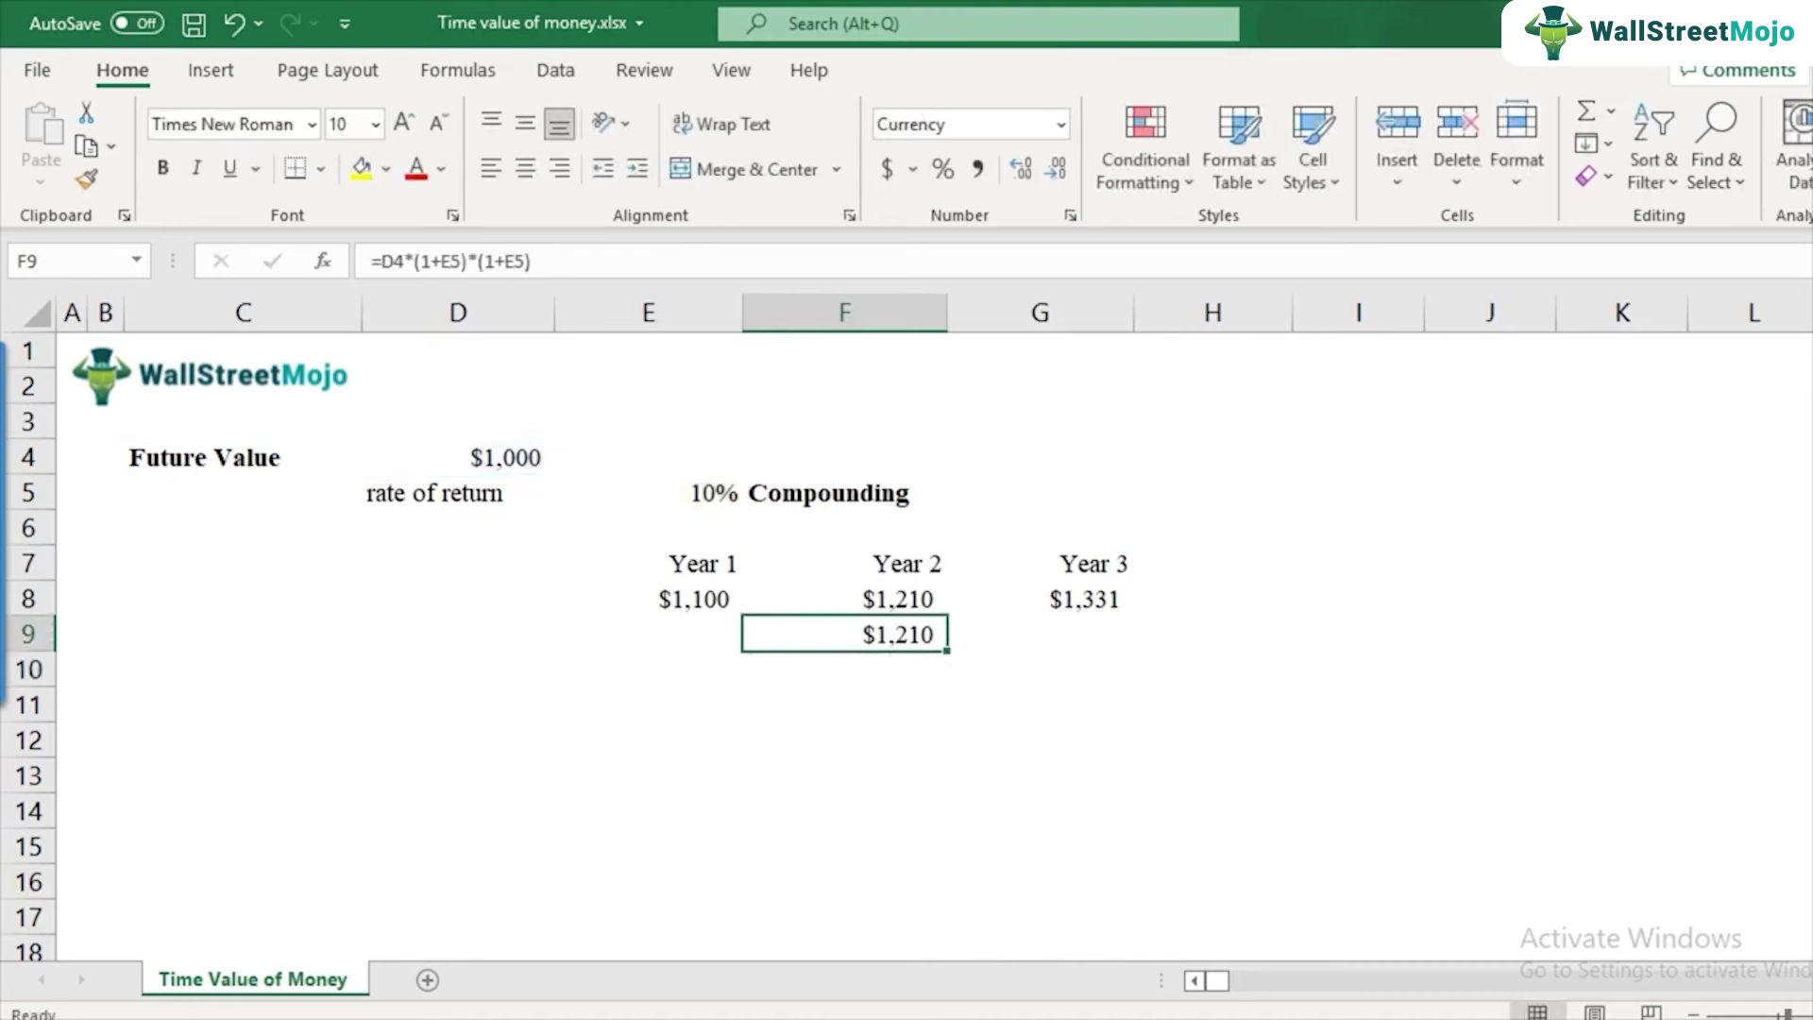
- Replace the repeated (1+E5) factor in the F9 formula with an exponent so it reads =D4*(1+E5)^2
key("F2")
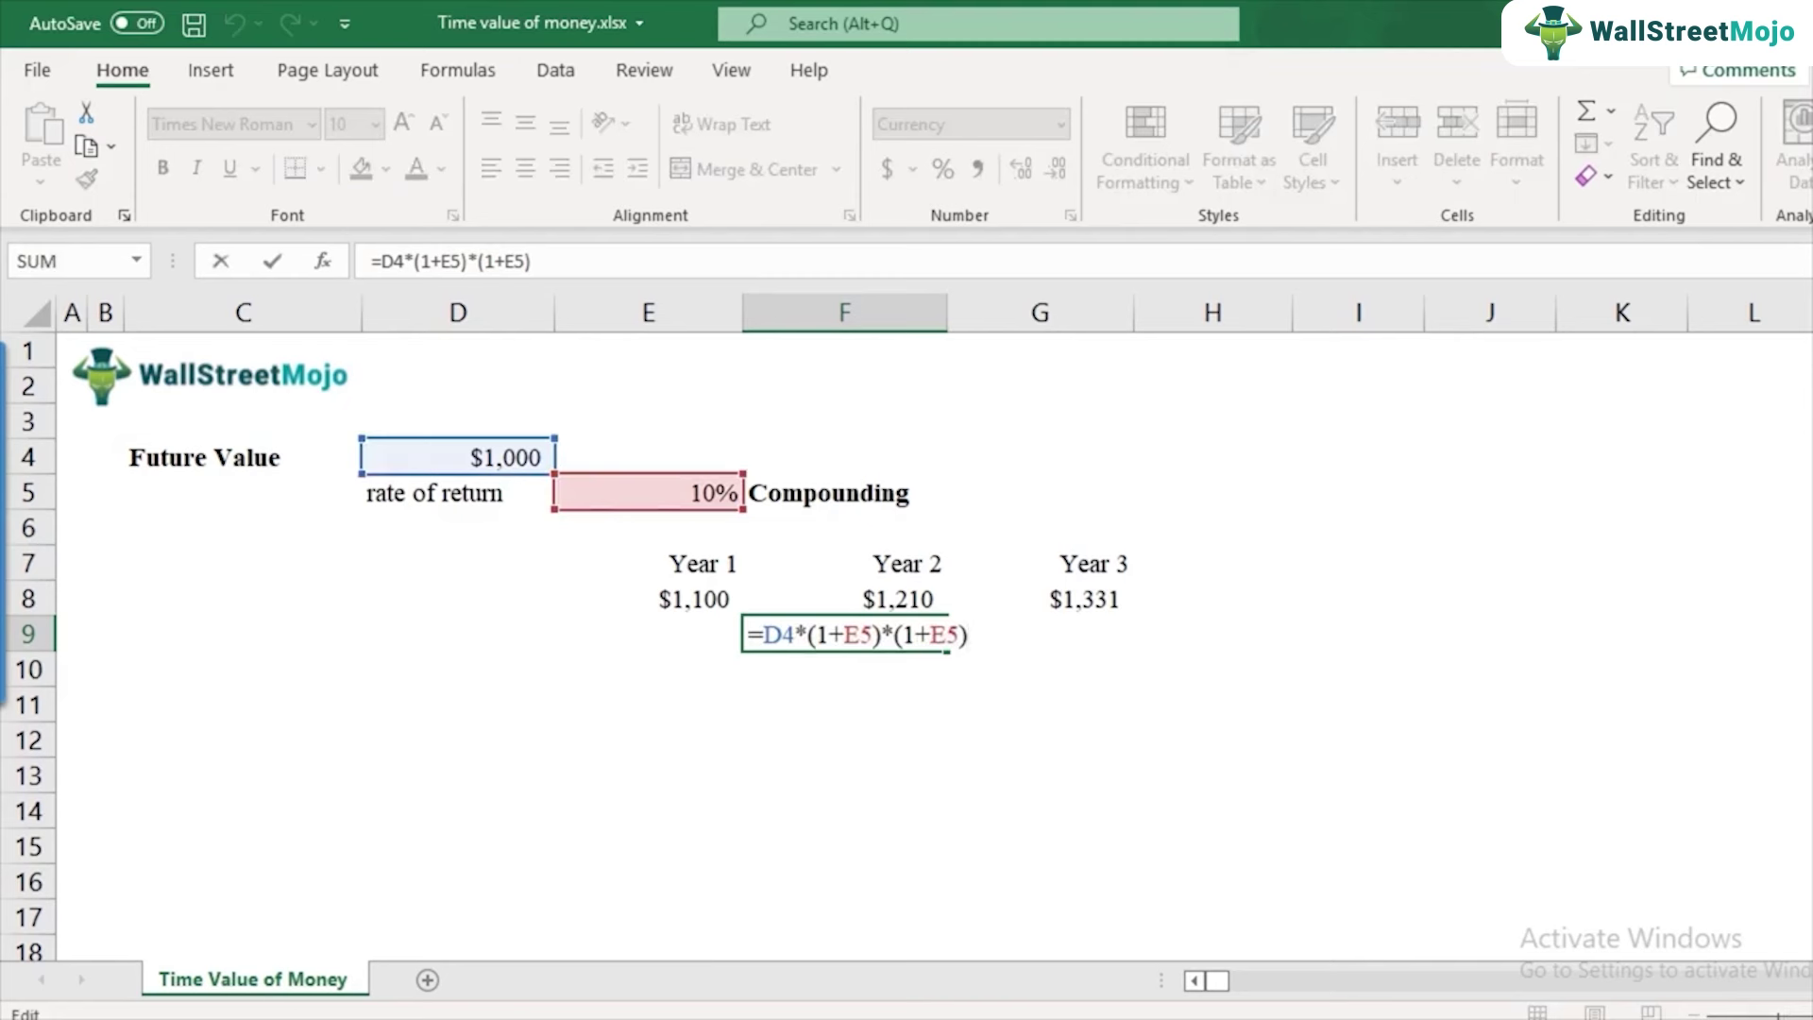
key("Left")
key("Left")
key("Left")
key("Left")
key("Left")
key("Left")
key("Left")
key("shift+Right")
key("shift+Right")
key("shift+Right")
key("shift+Right")
key("shift+Right")
key("shift+Right")
key("shift+Right")
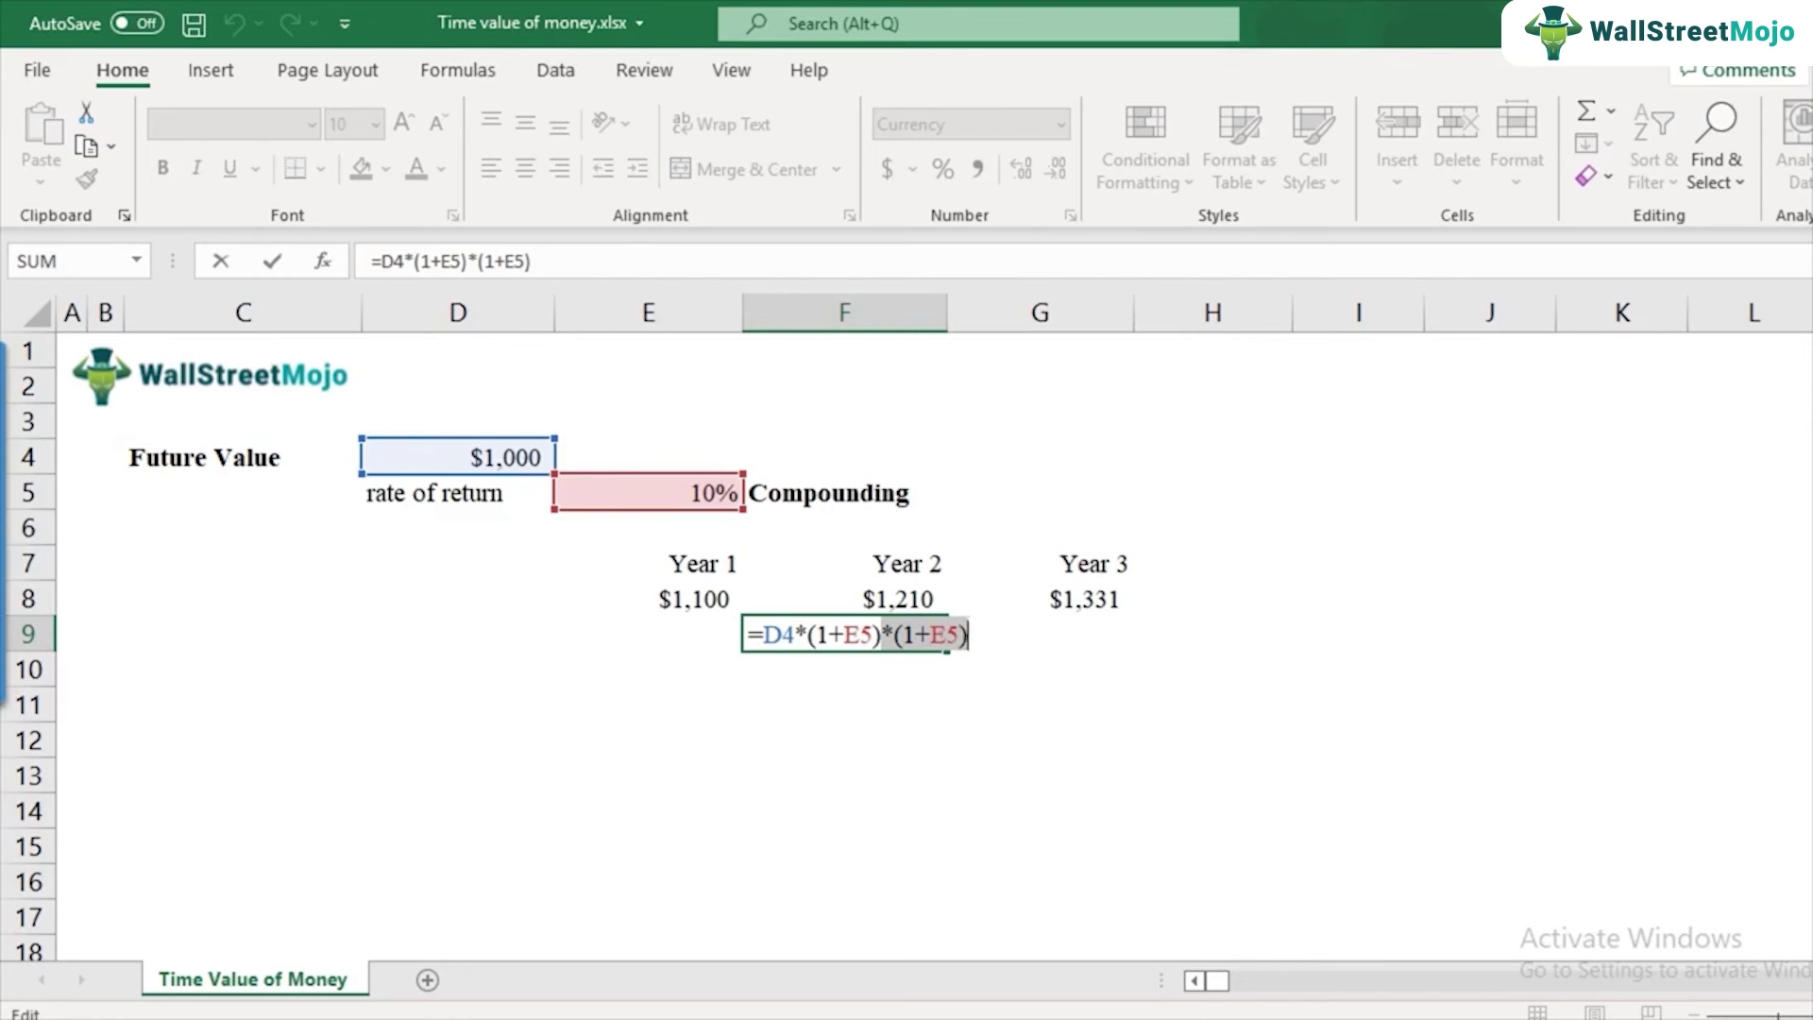
type("^2")
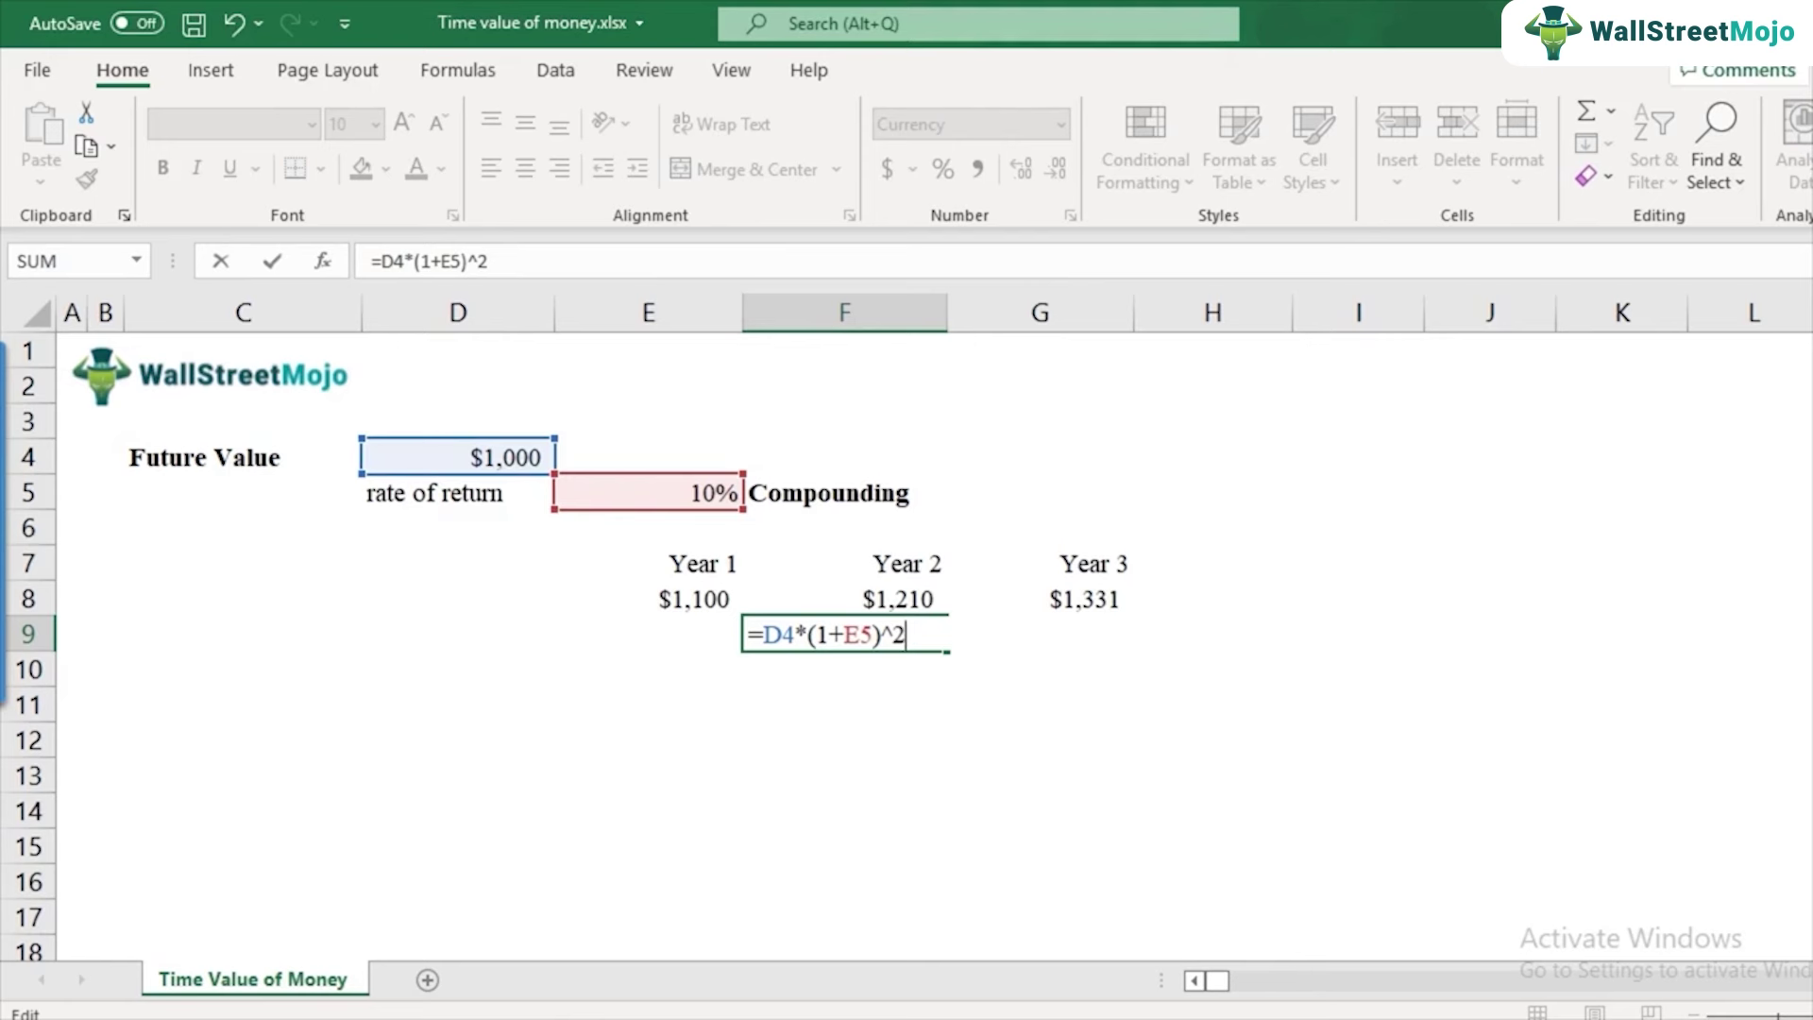
- Examine the D4*(1+E5) part and the exponent of the formula in F9, and finish editing the cell
key("Left")
key("Left")
key("shift+Left")
key("shift+Left")
key("shift+Left")
key("shift+Left")
key("shift+Left")
key("shift+Left")
key("shift+Left")
key("shift+Left")
key("shift+Left")
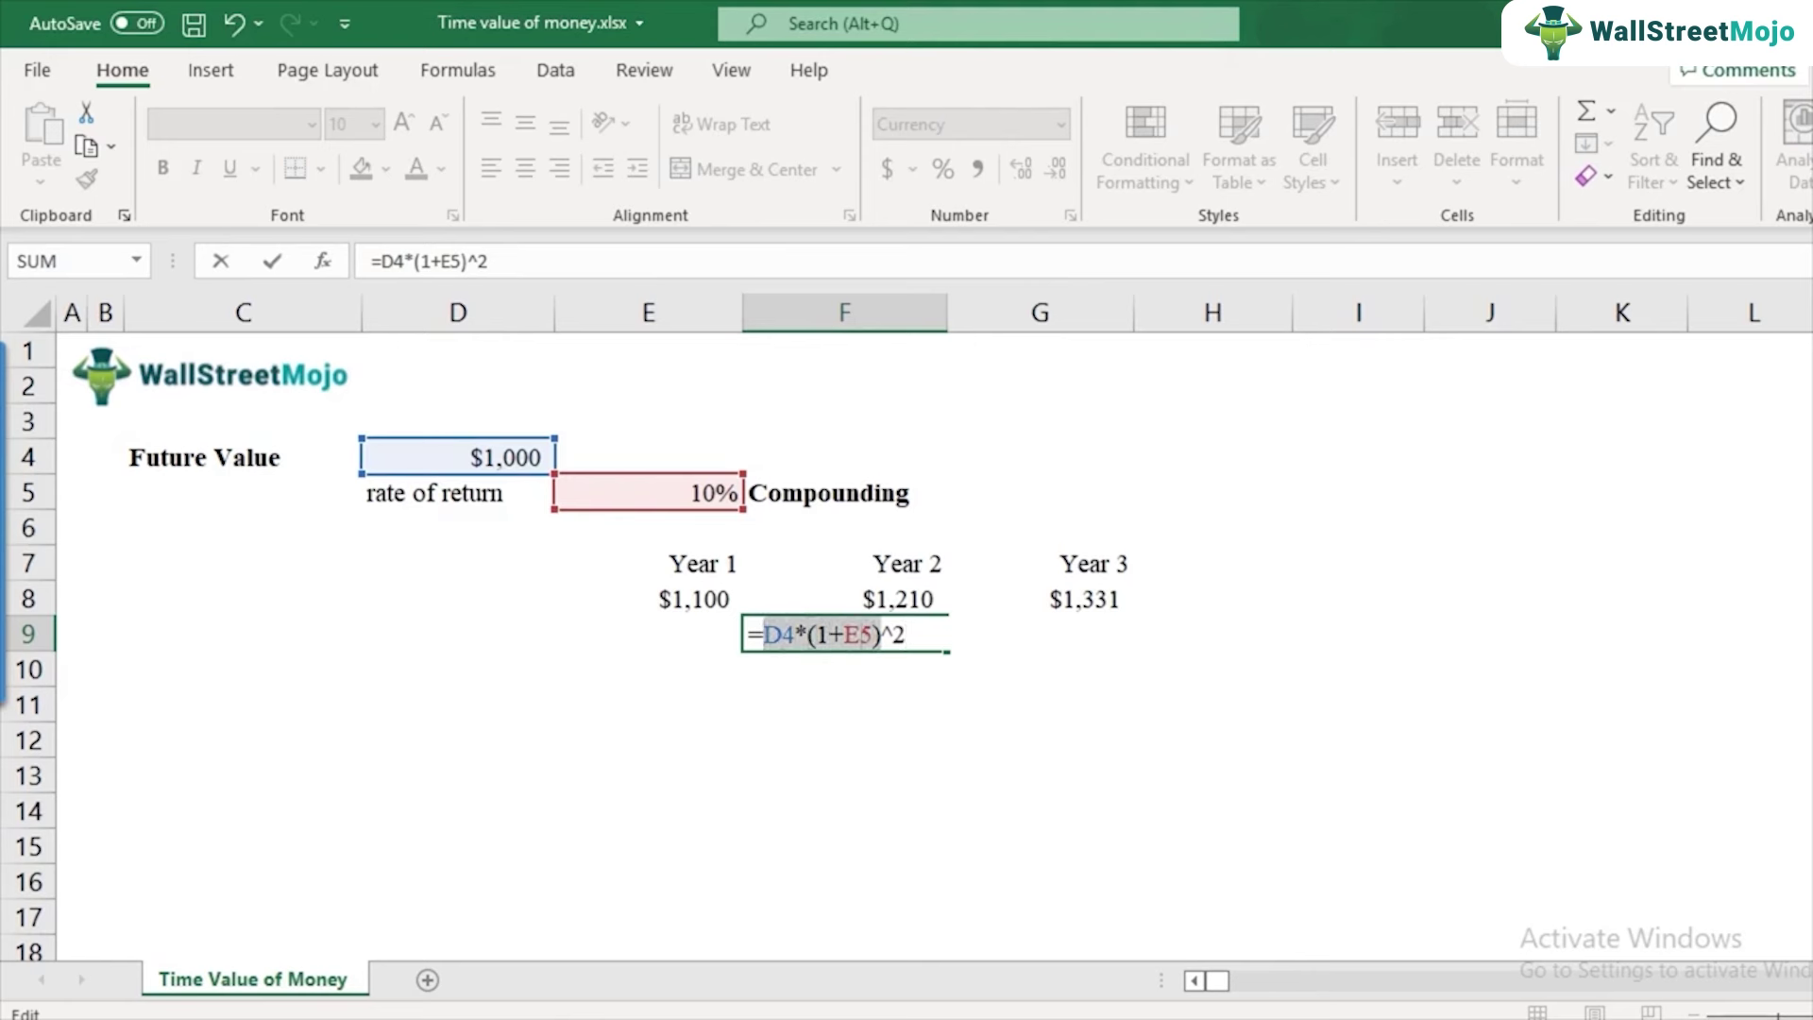
key("Right")
key("Right")
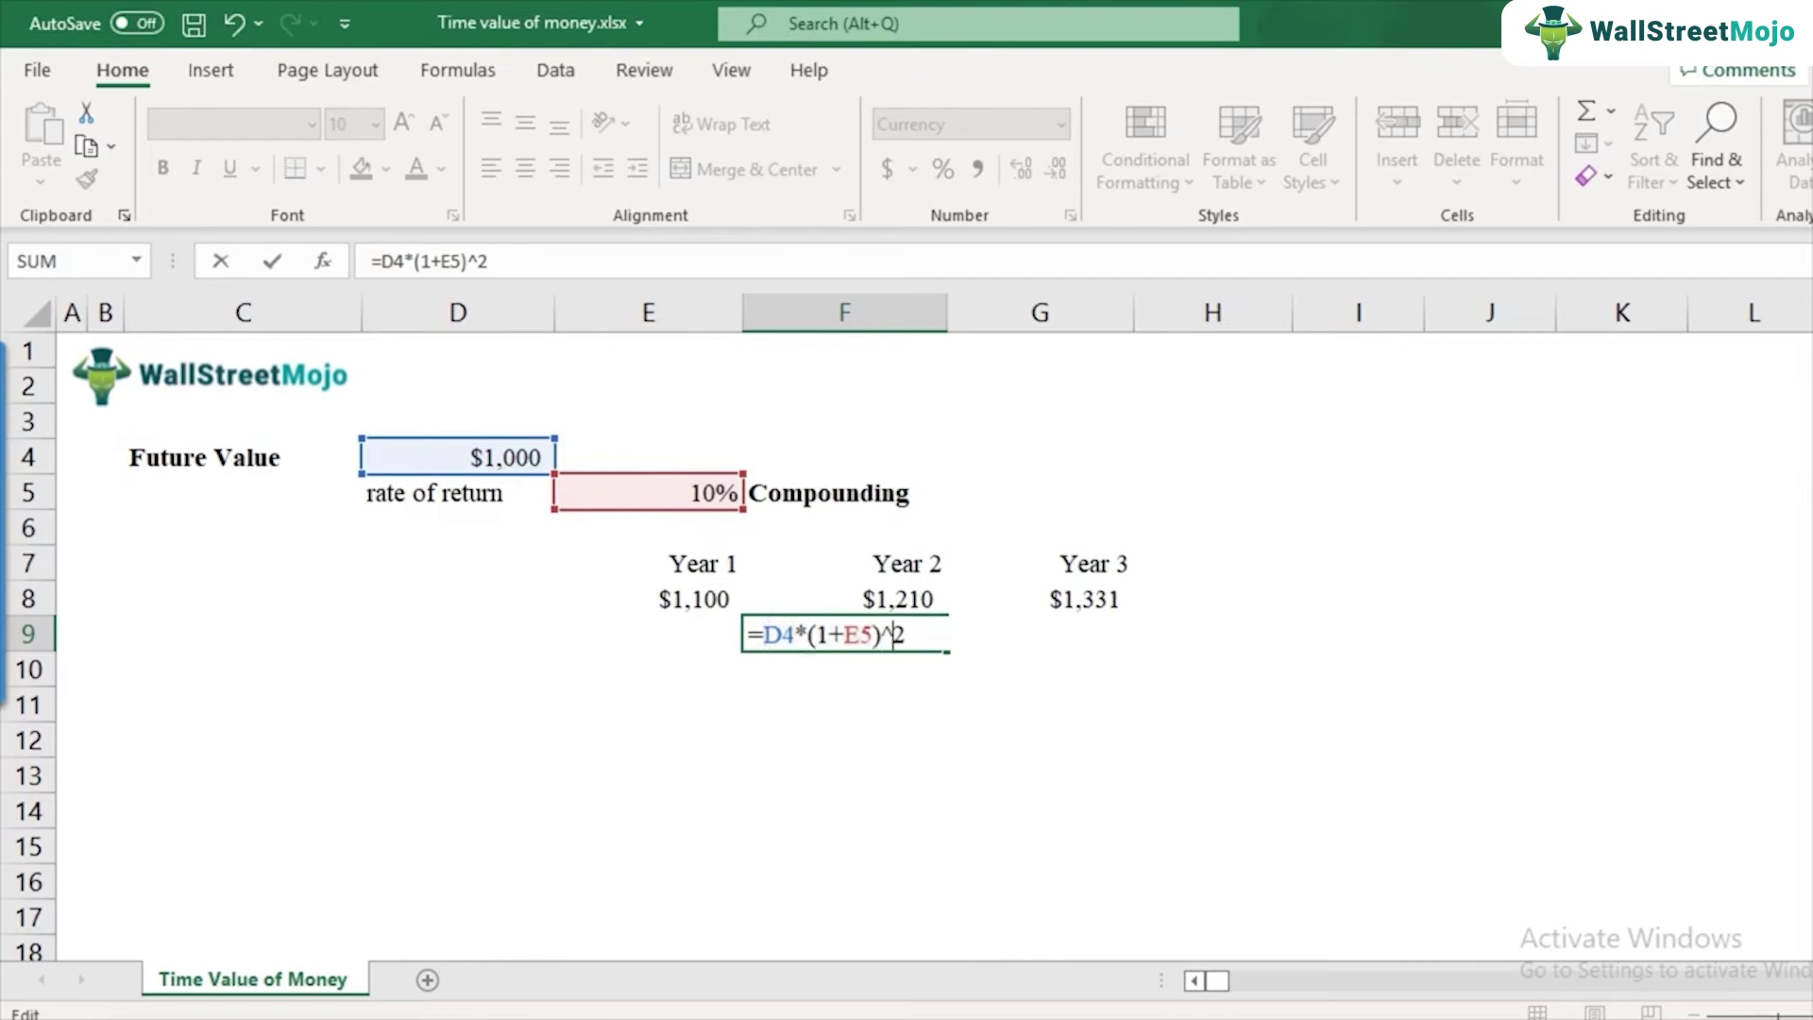
key("Left")
key("shift+Right")
key("shift+Right")
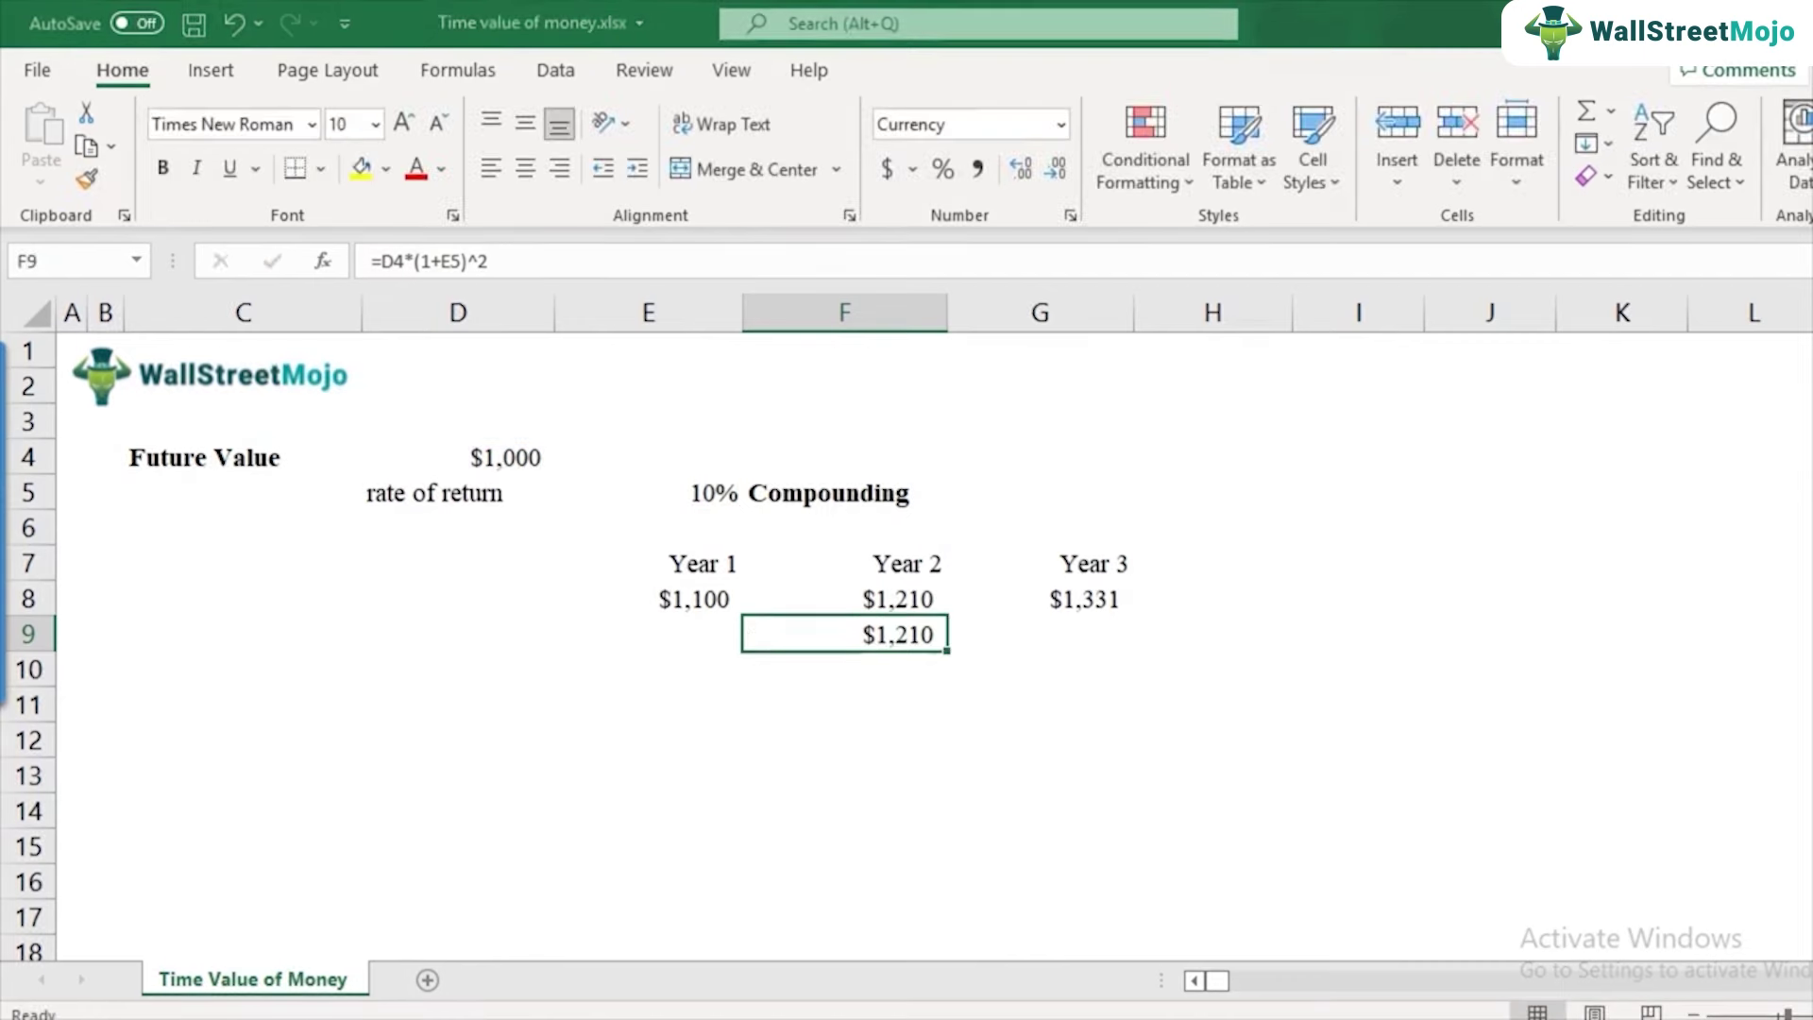
- Copy the exact formula text from F9 into G9 and change the exponent to get =D4*(1+E5)^3 for Year 3
key("F2")
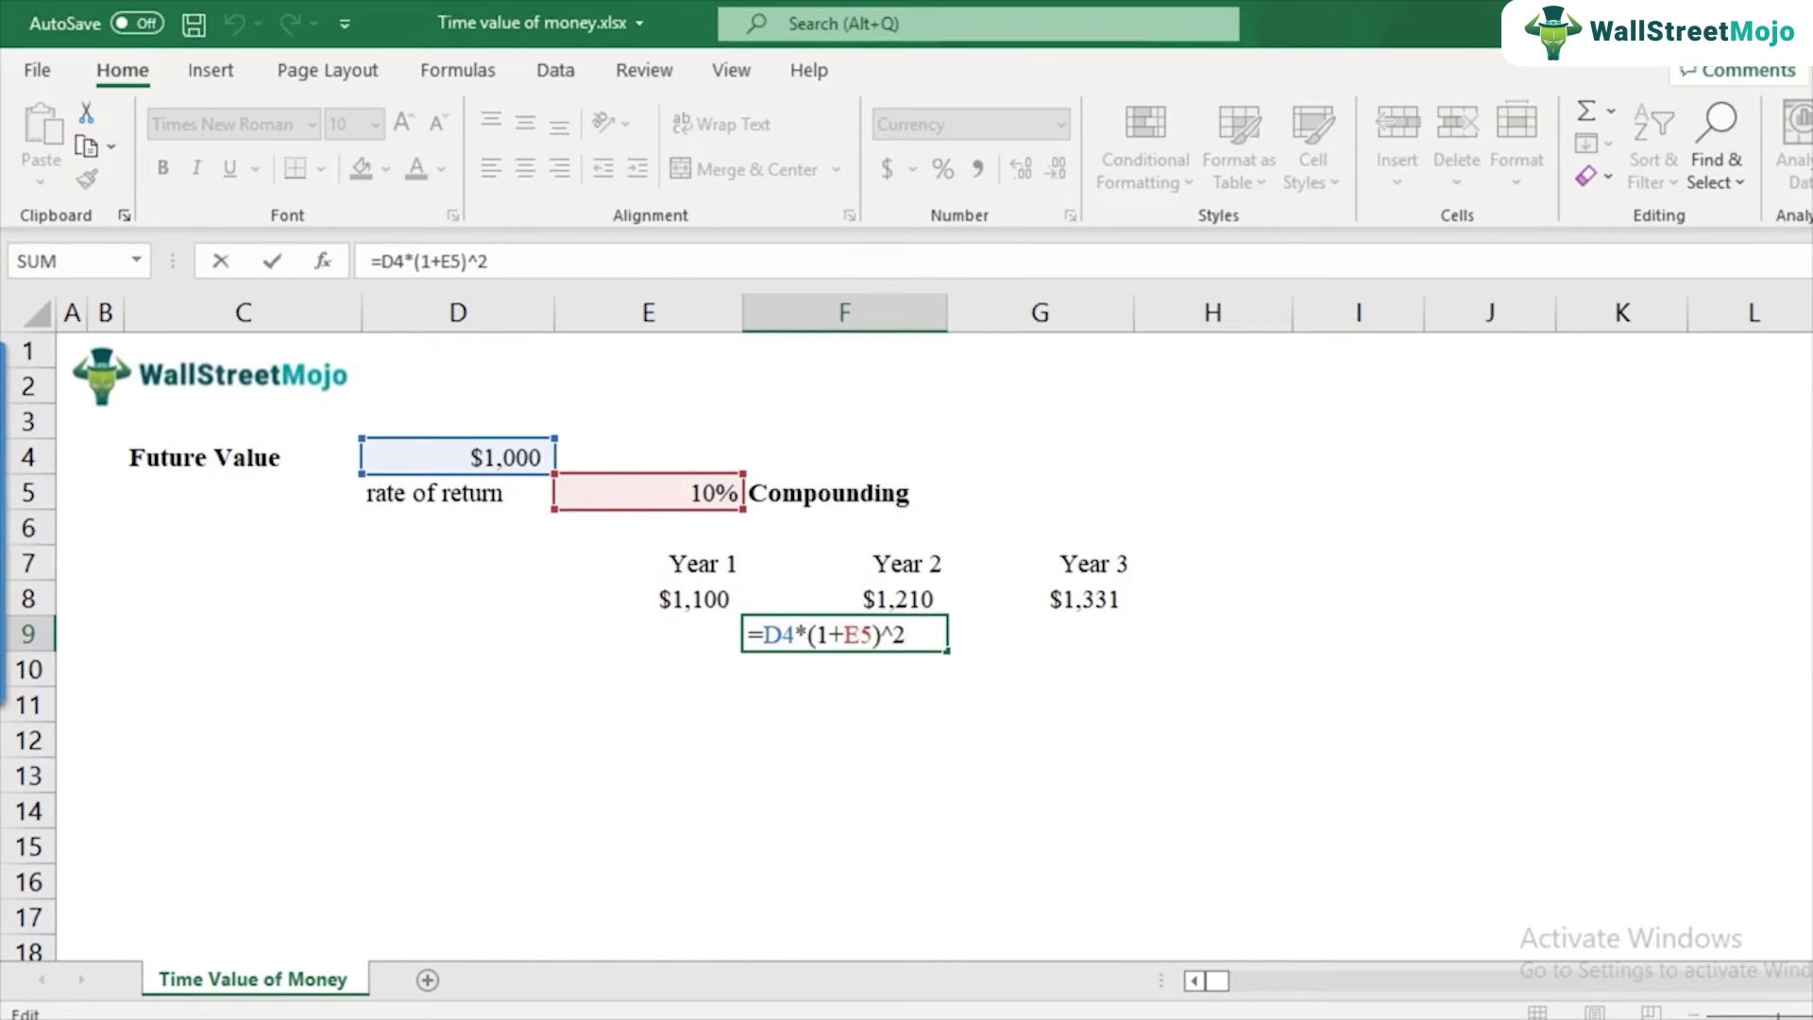
key("shift+Home")
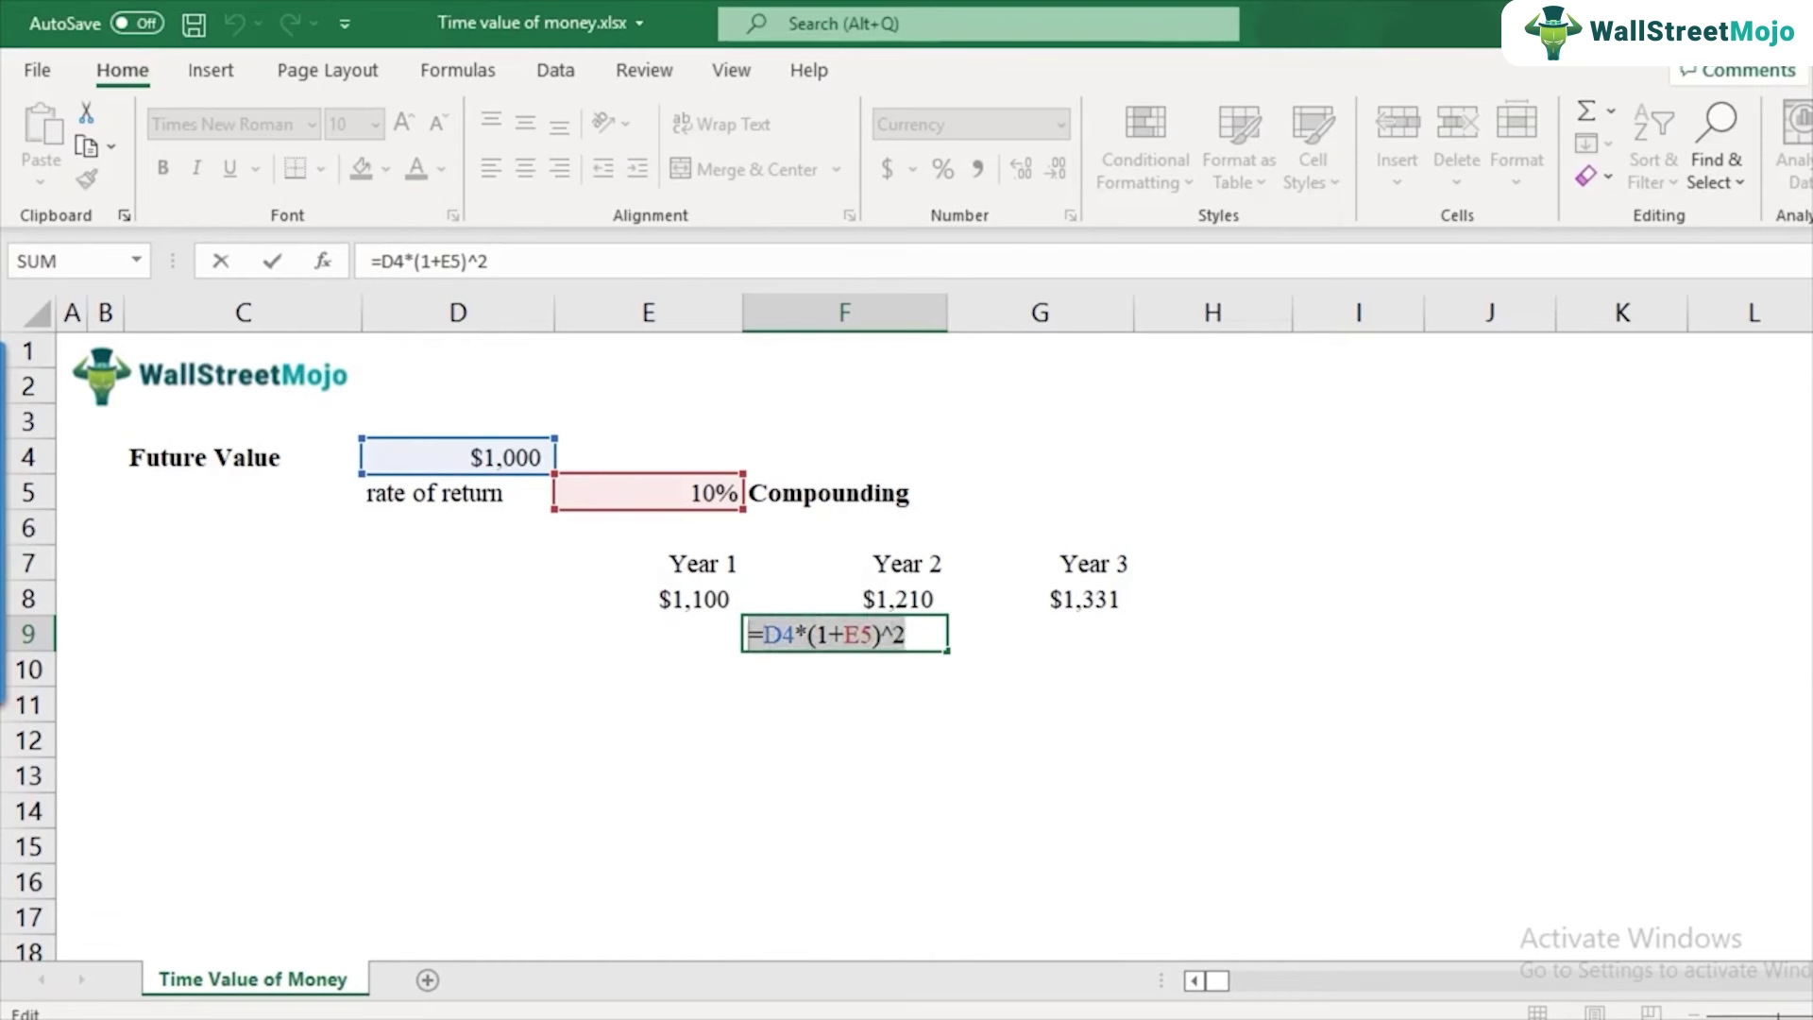
key("ctrl+c")
left_click(1117, 634)
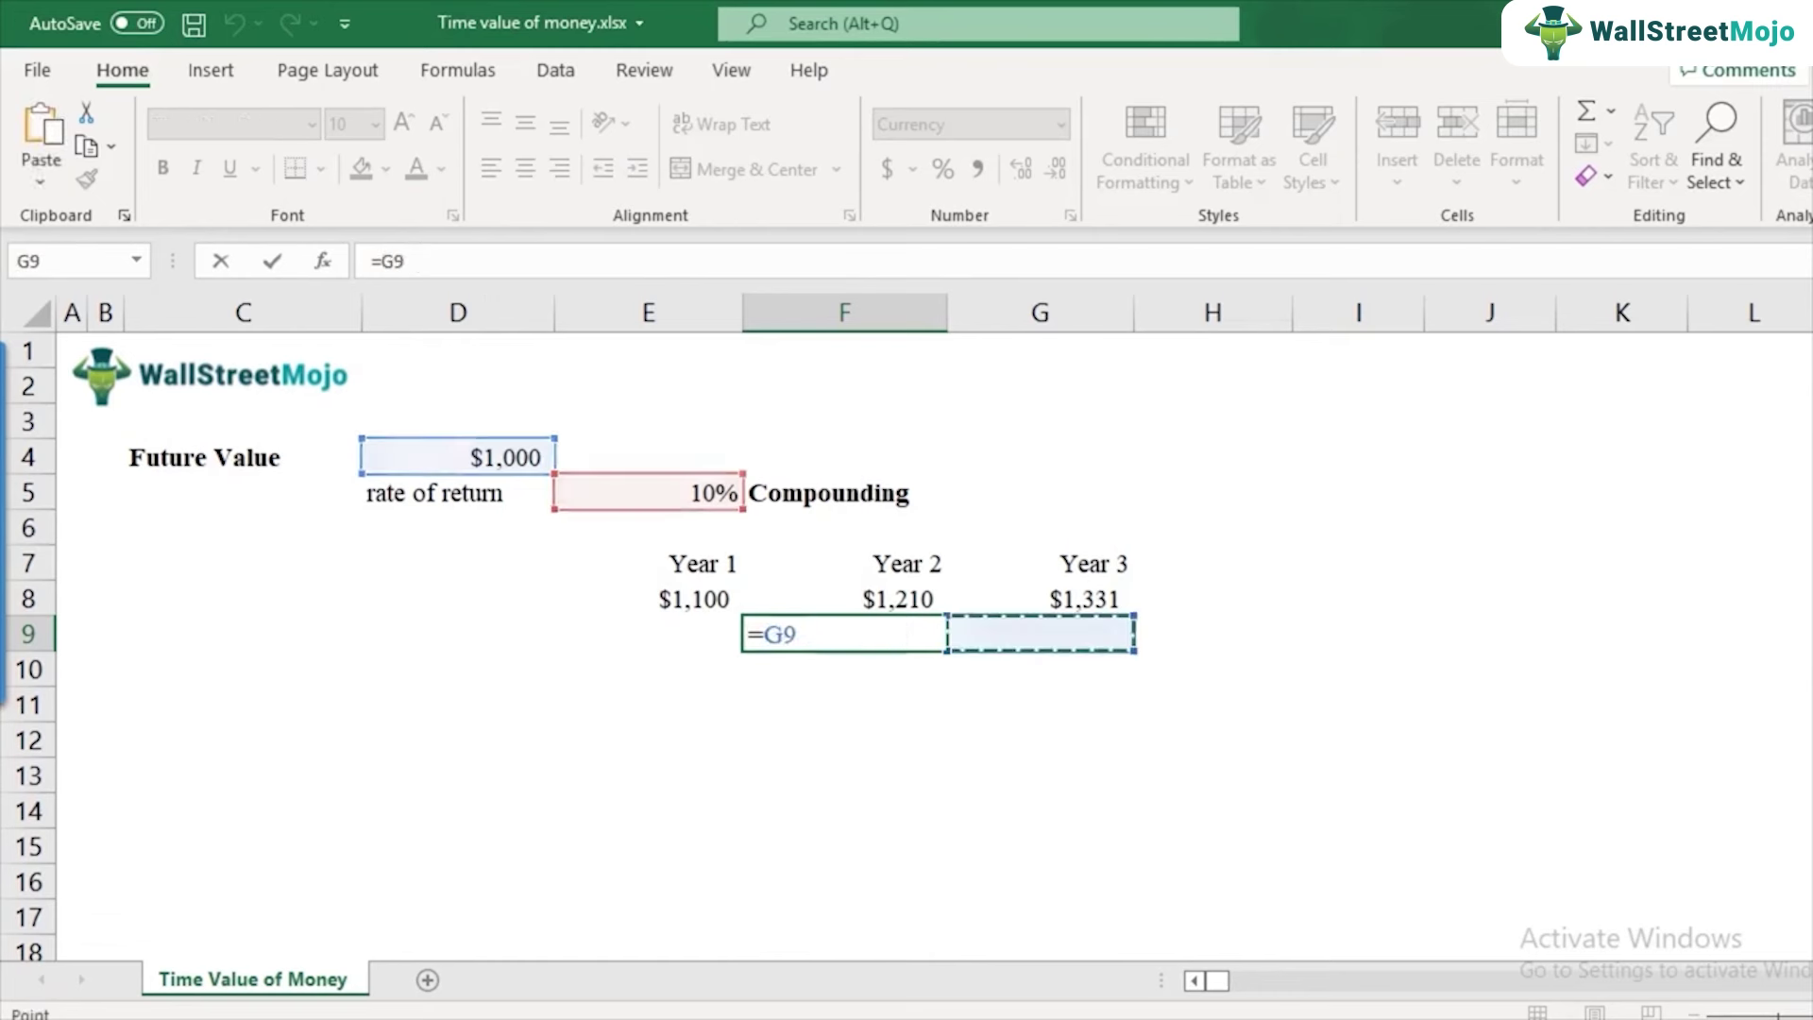
key("Escape")
key("F2")
key("Tab")
key("ctrl+v")
key("Return")
key("Up")
key("F2")
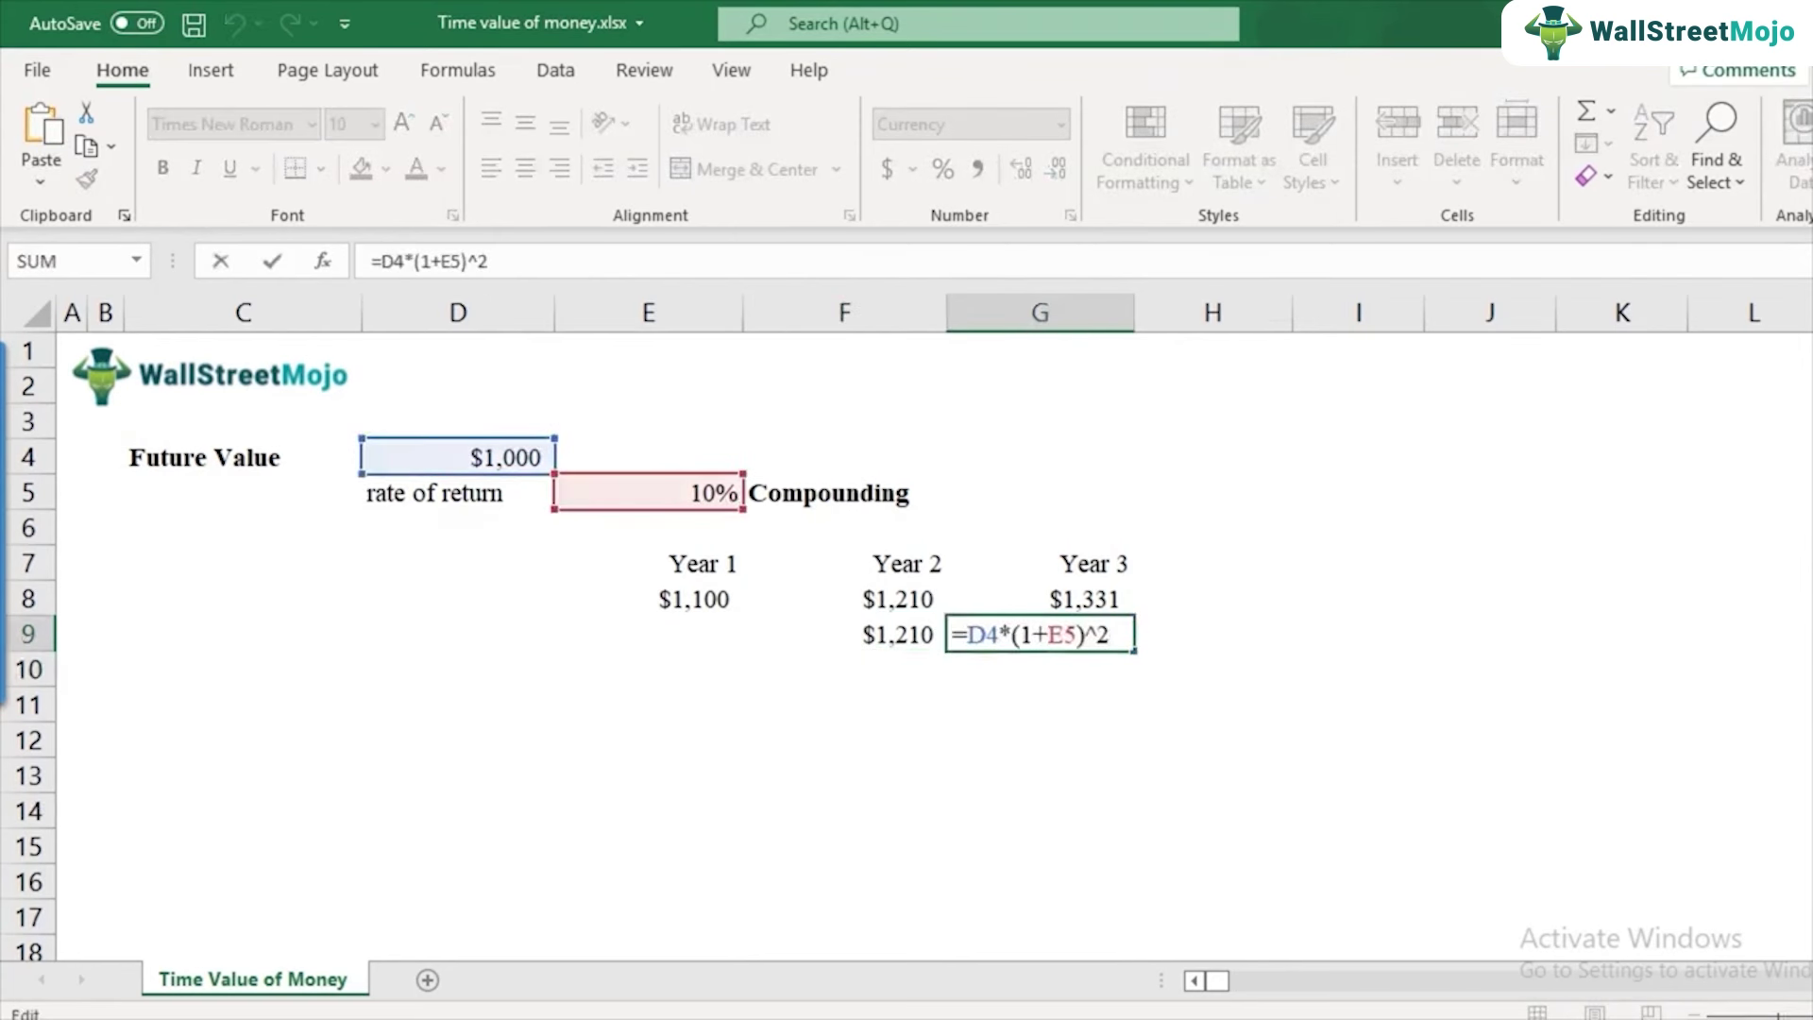
type("3")
key("Return")
left_click(1039, 633)
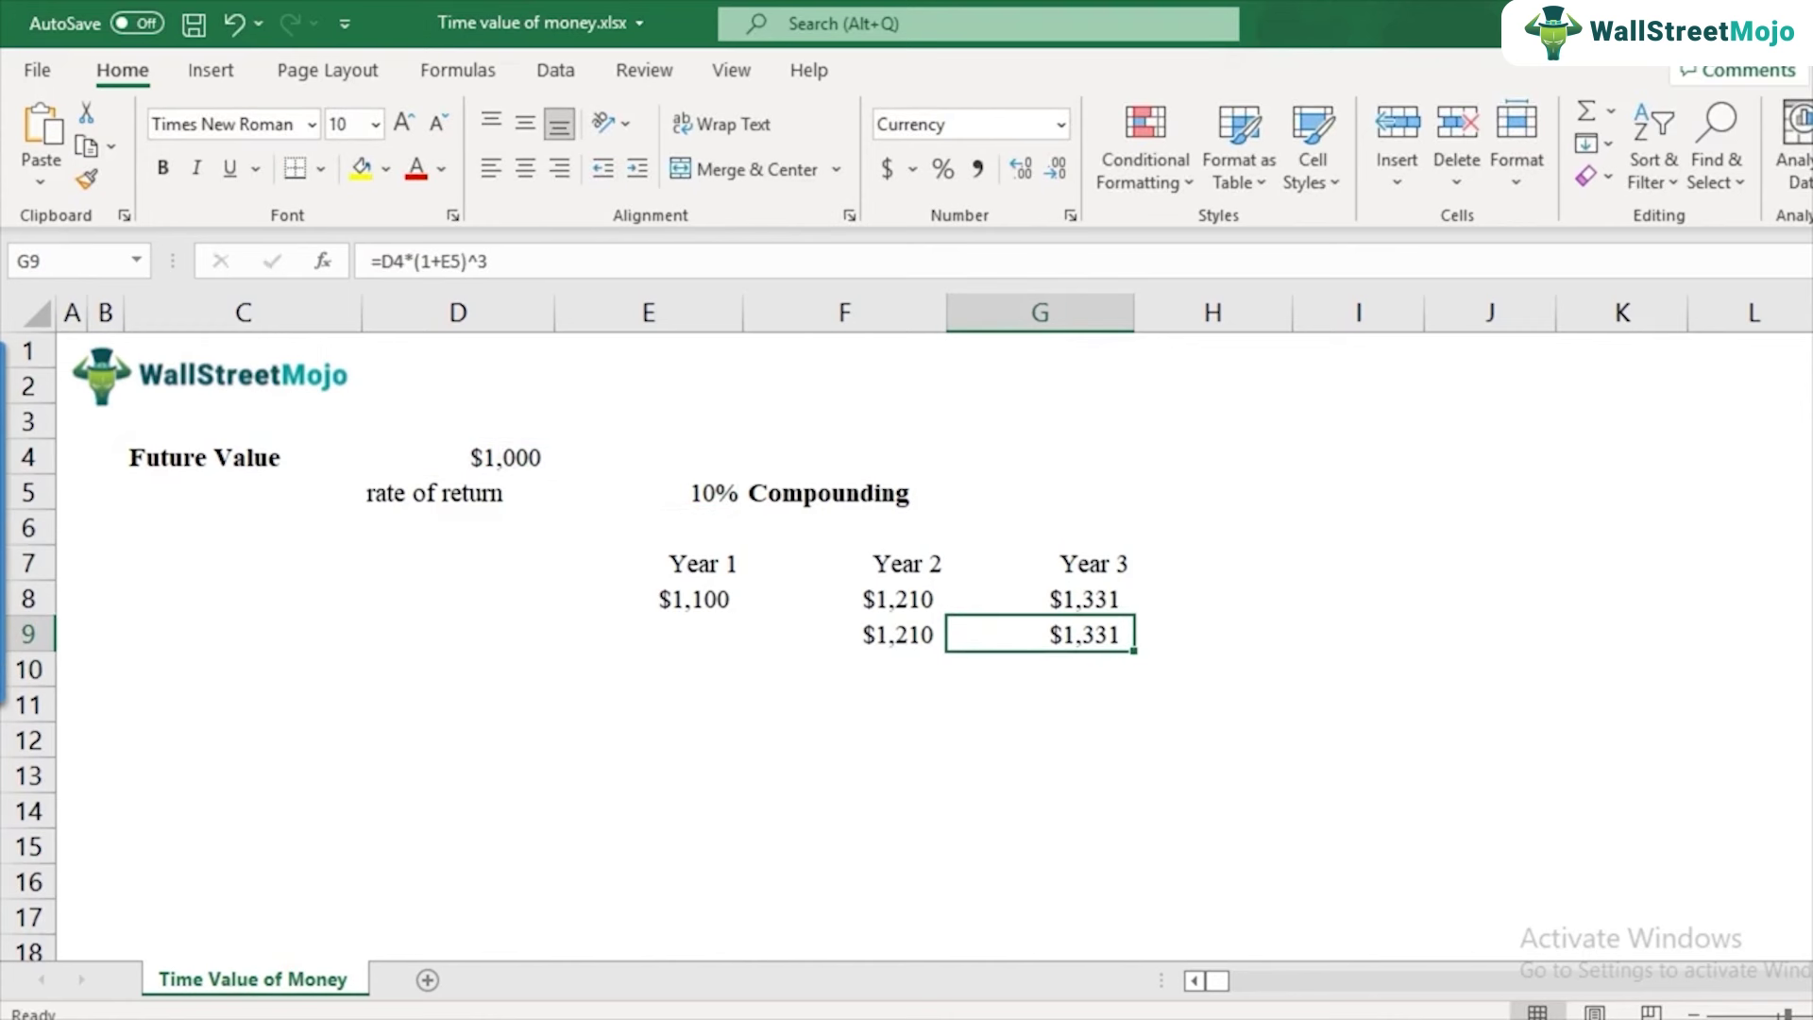
- Display the Year 1 formula as text in cell E11 with =FORMULATEXT(E8)
key("Left")
key("Left")
key("Down")
key("Down")
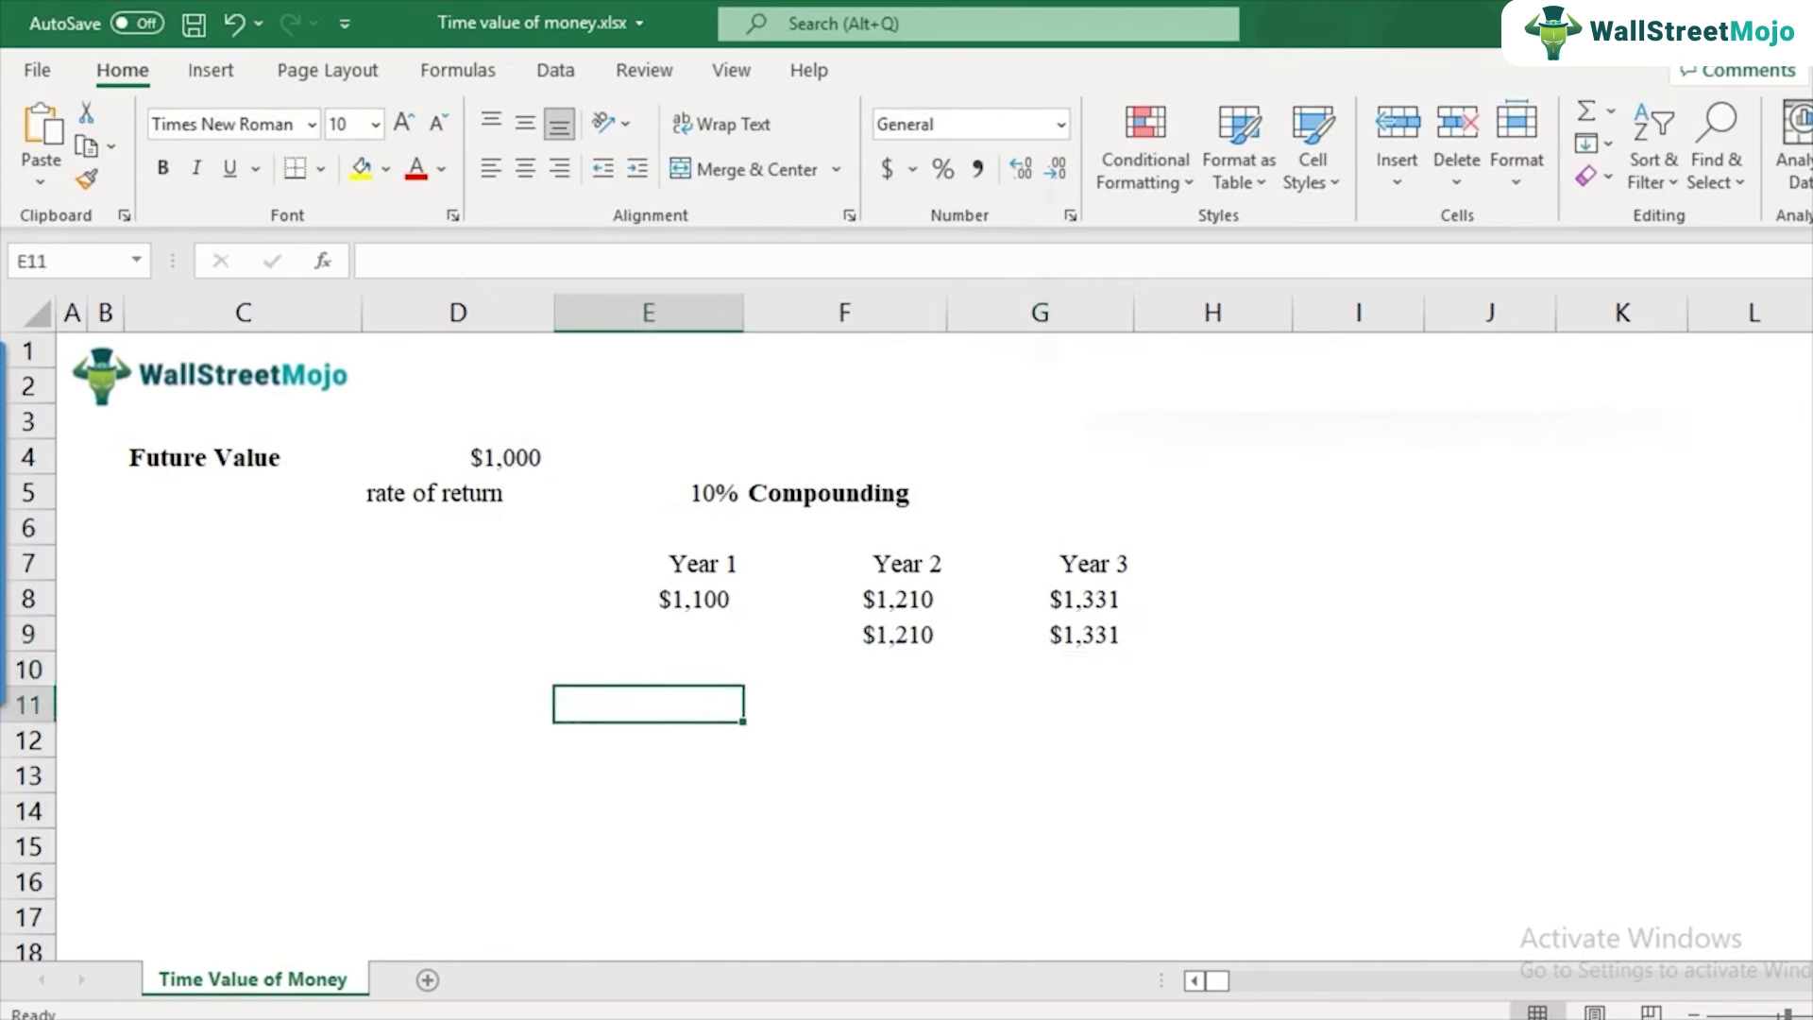
type("=f")
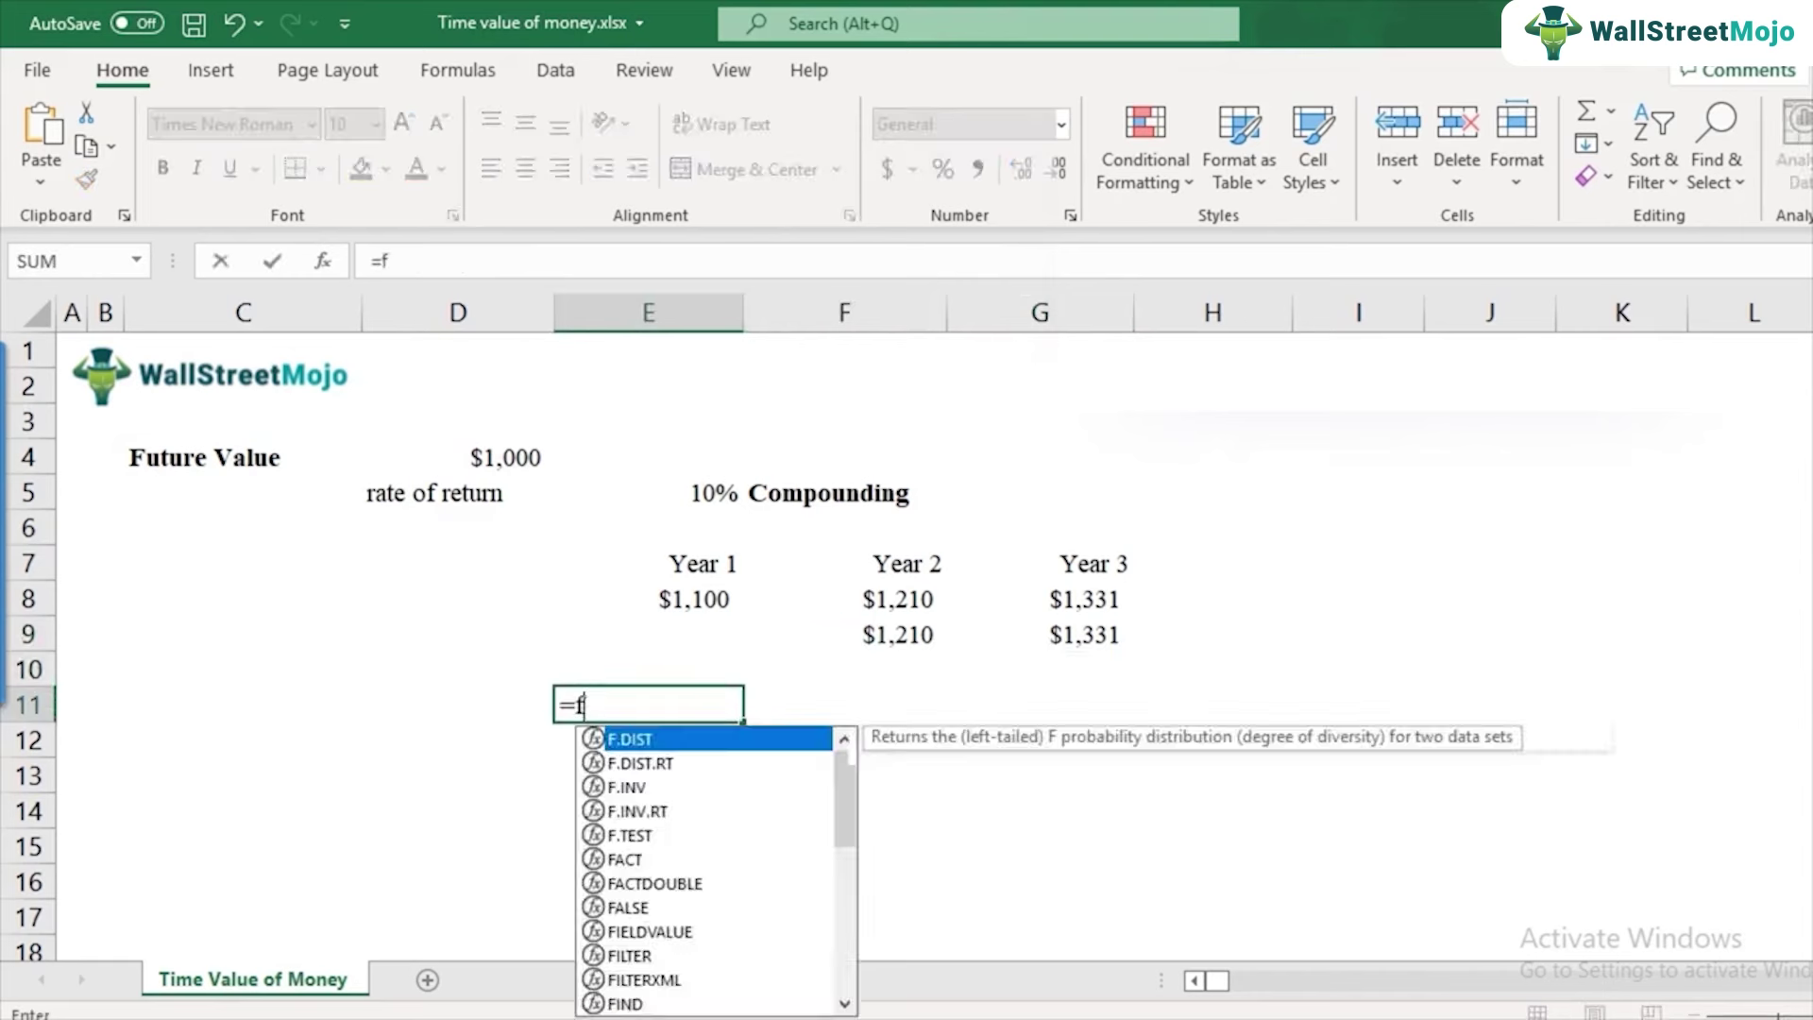
type("ormulatext(")
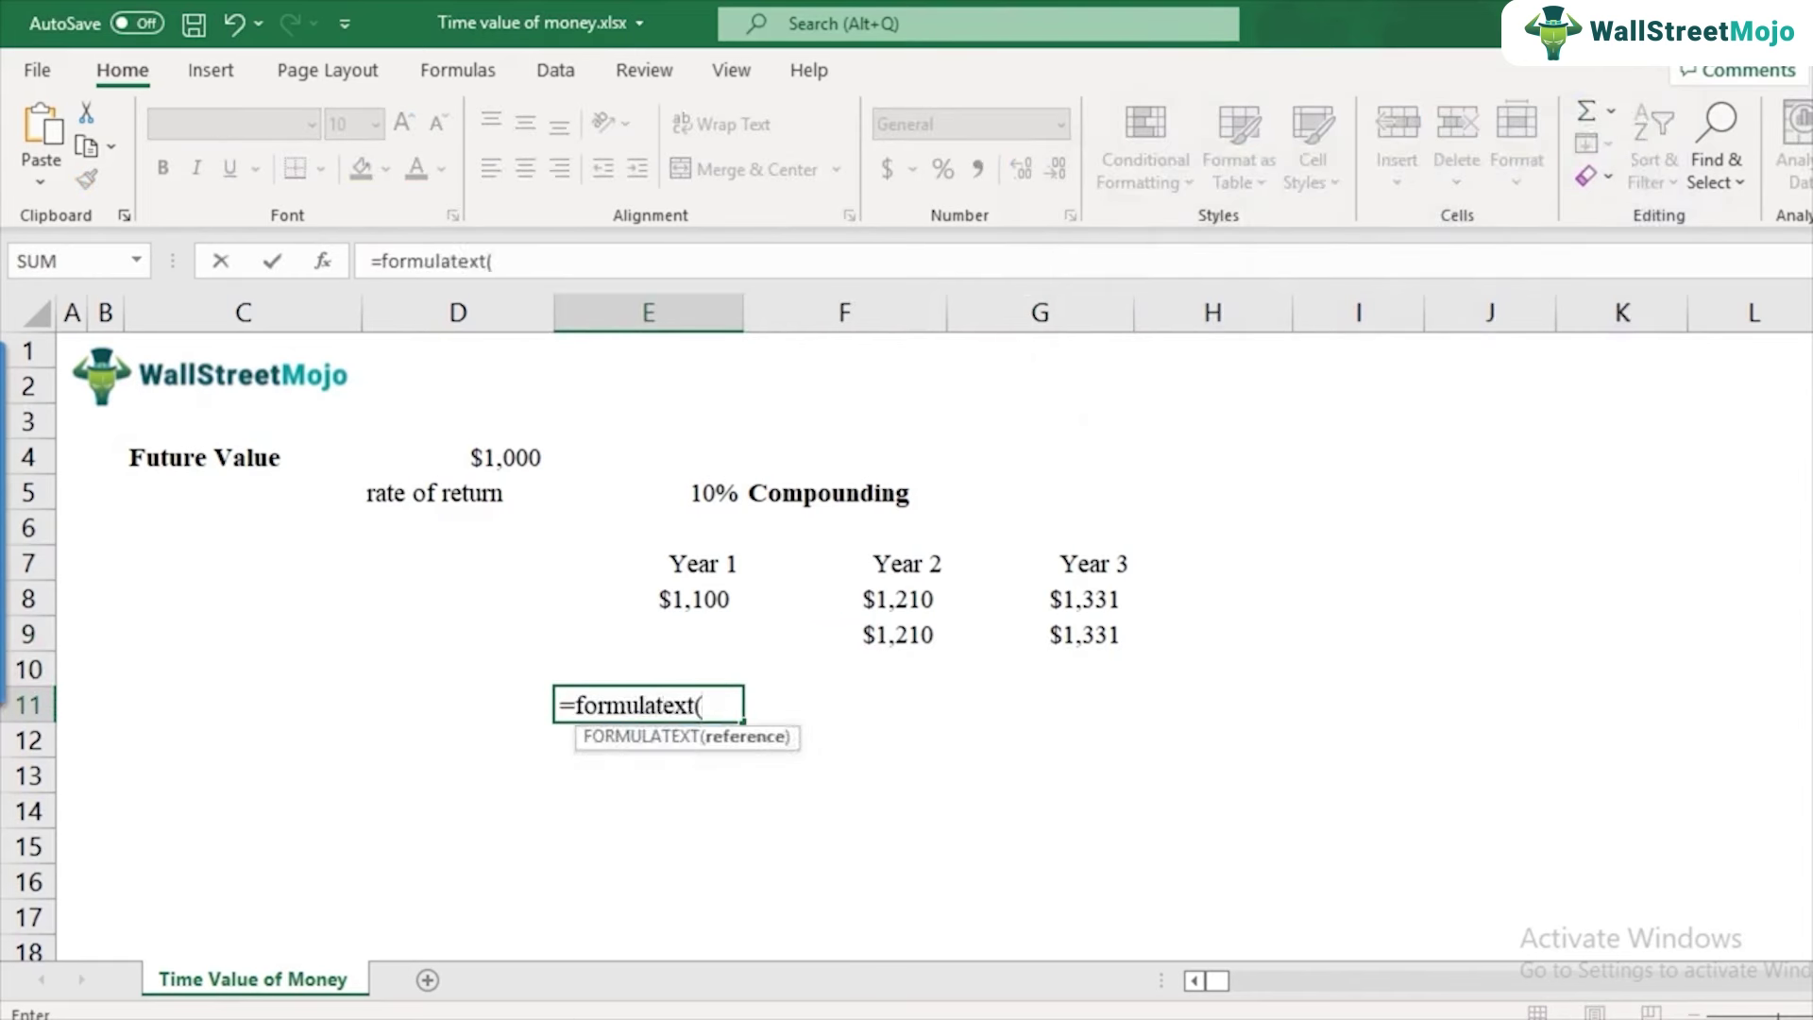
left_click(648, 598)
type(")")
key("Return")
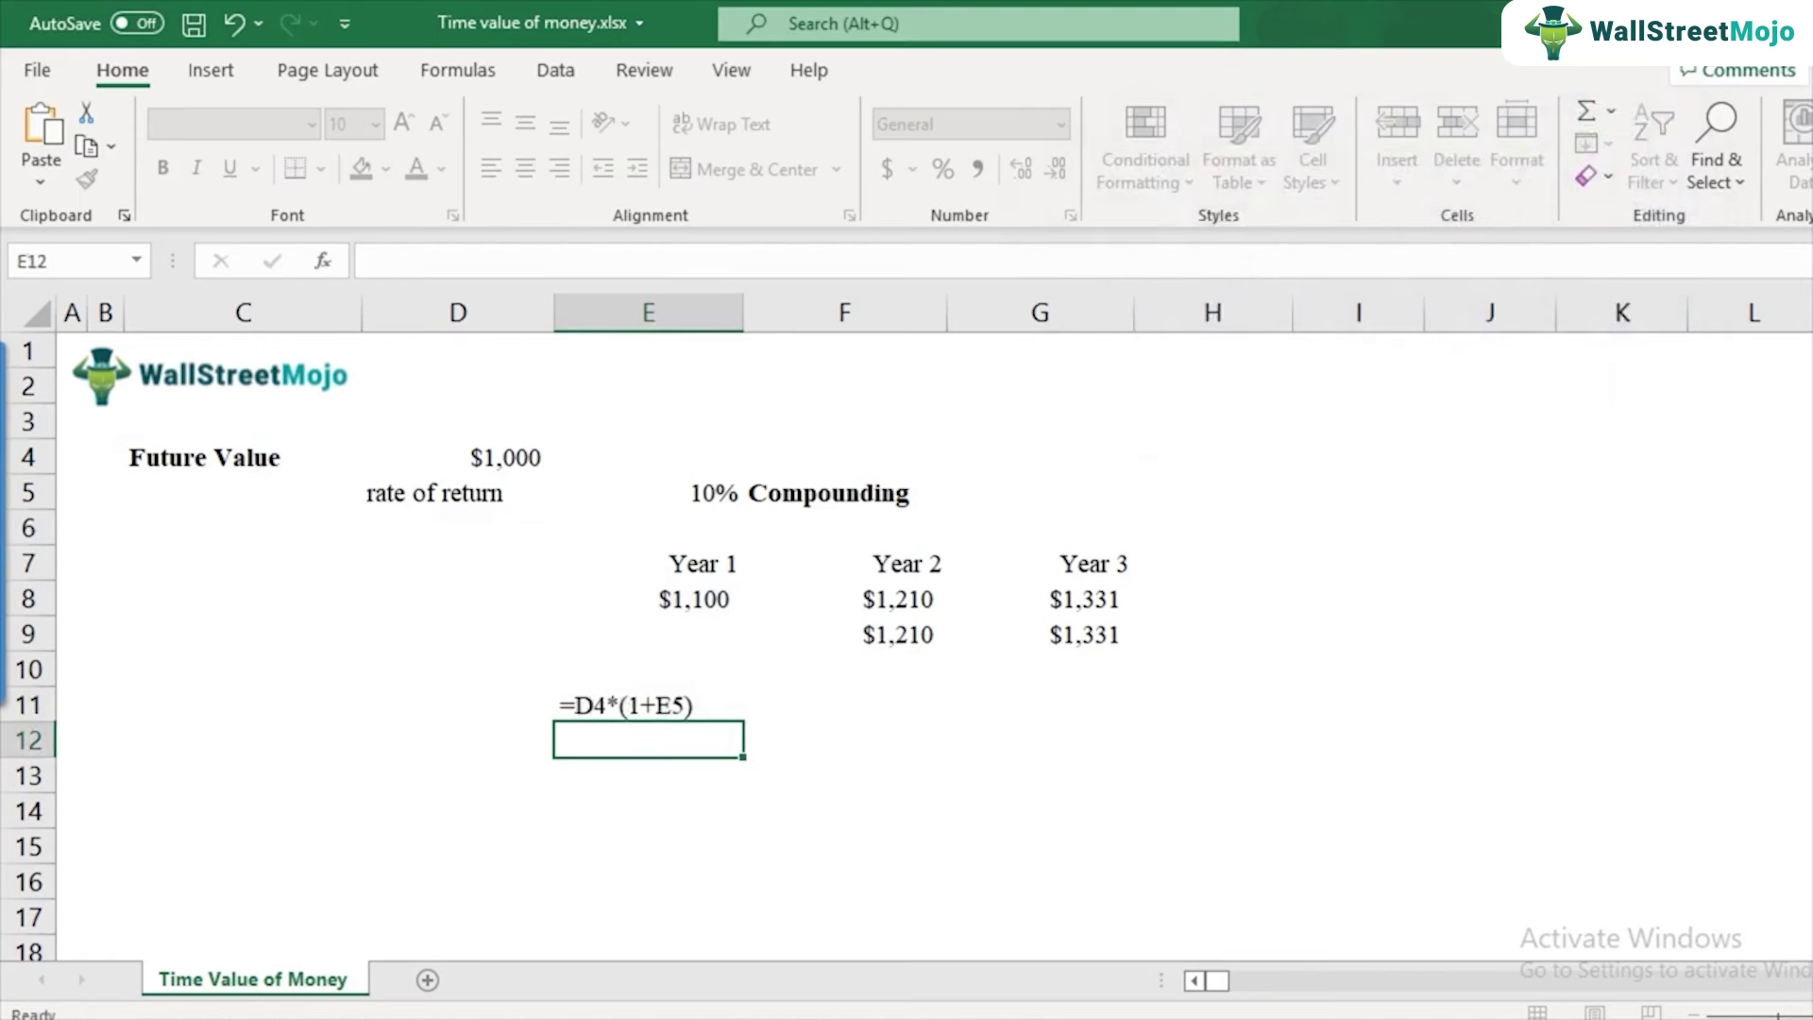
- Display the Year 2 exponent formula as text in cell F11 with =FORMULATEXT(F9)
key("Up")
key("Right")
type("=formulatext")
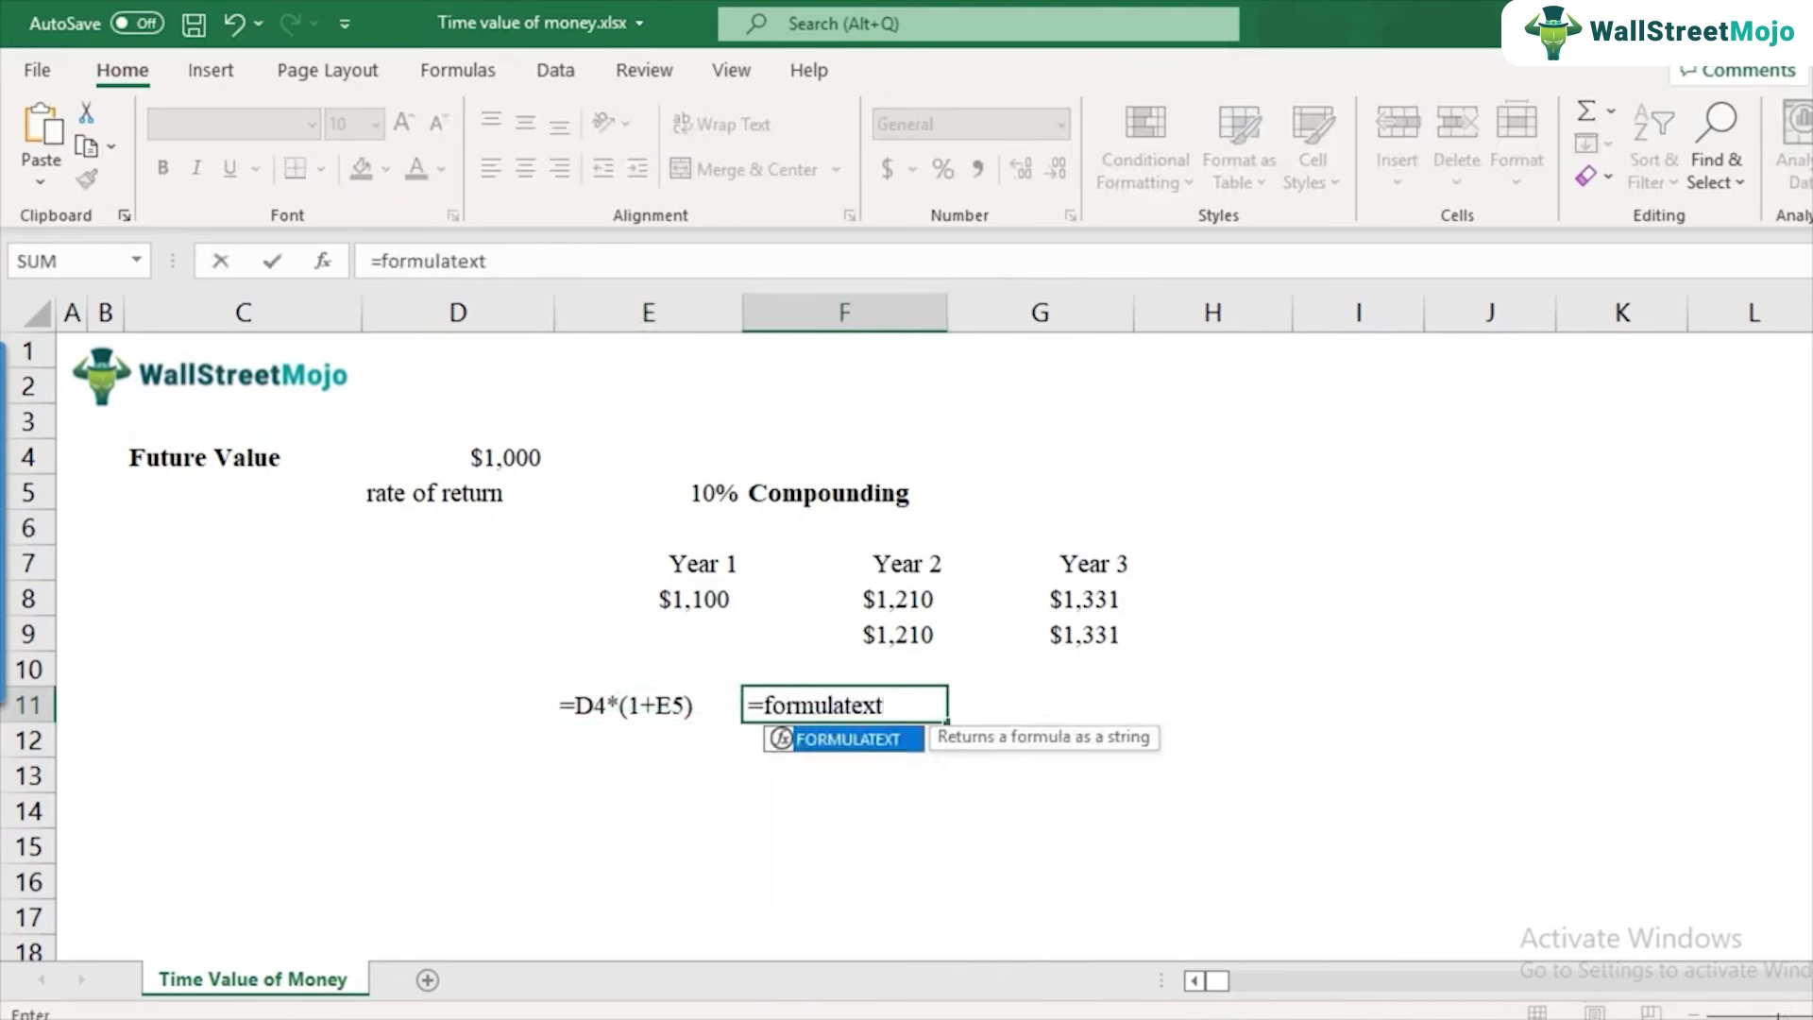
type("(")
key("Up")
key("Up")
type(")")
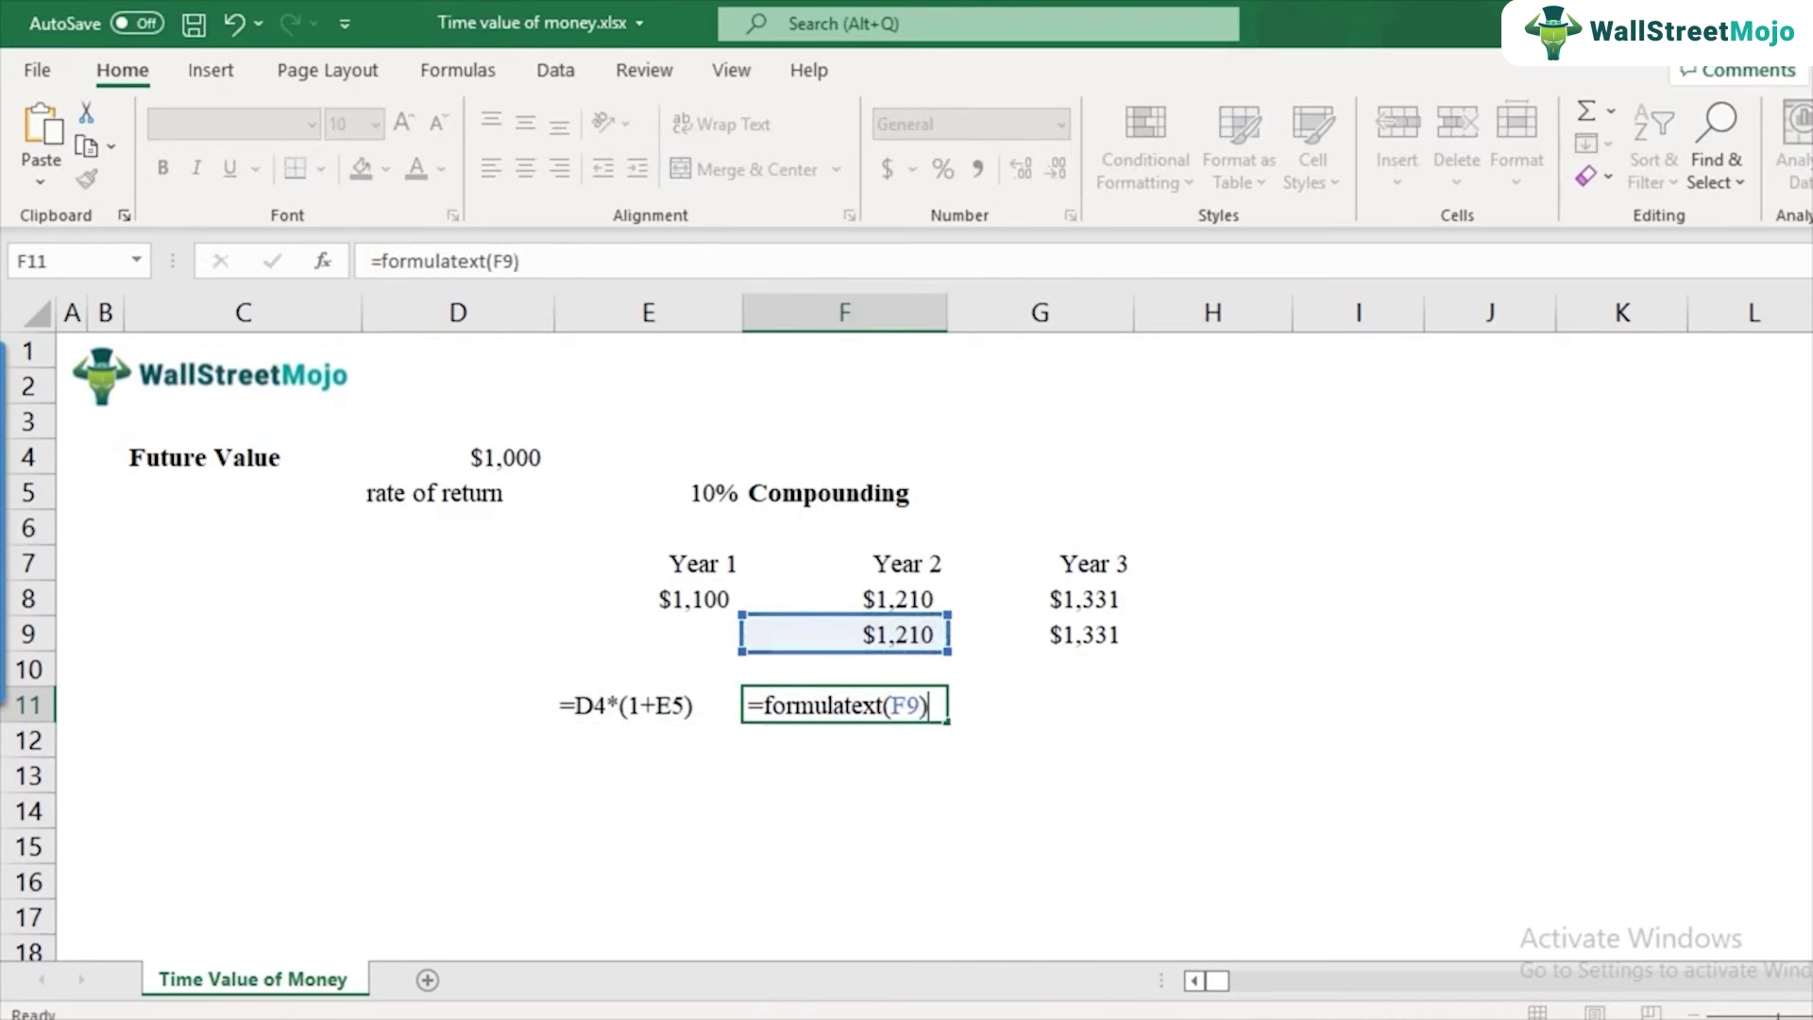
key("ctrl+Return")
- Copy the FORMULATEXT formula from F11 into G11 for Year 3 and compare the three formulas in row 11
key("ctrl+c")
key("Right")
key("ctrl+v")
key("F2")
key("Escape")
key("Left")
key("Right")
key("Left")
key("Left")
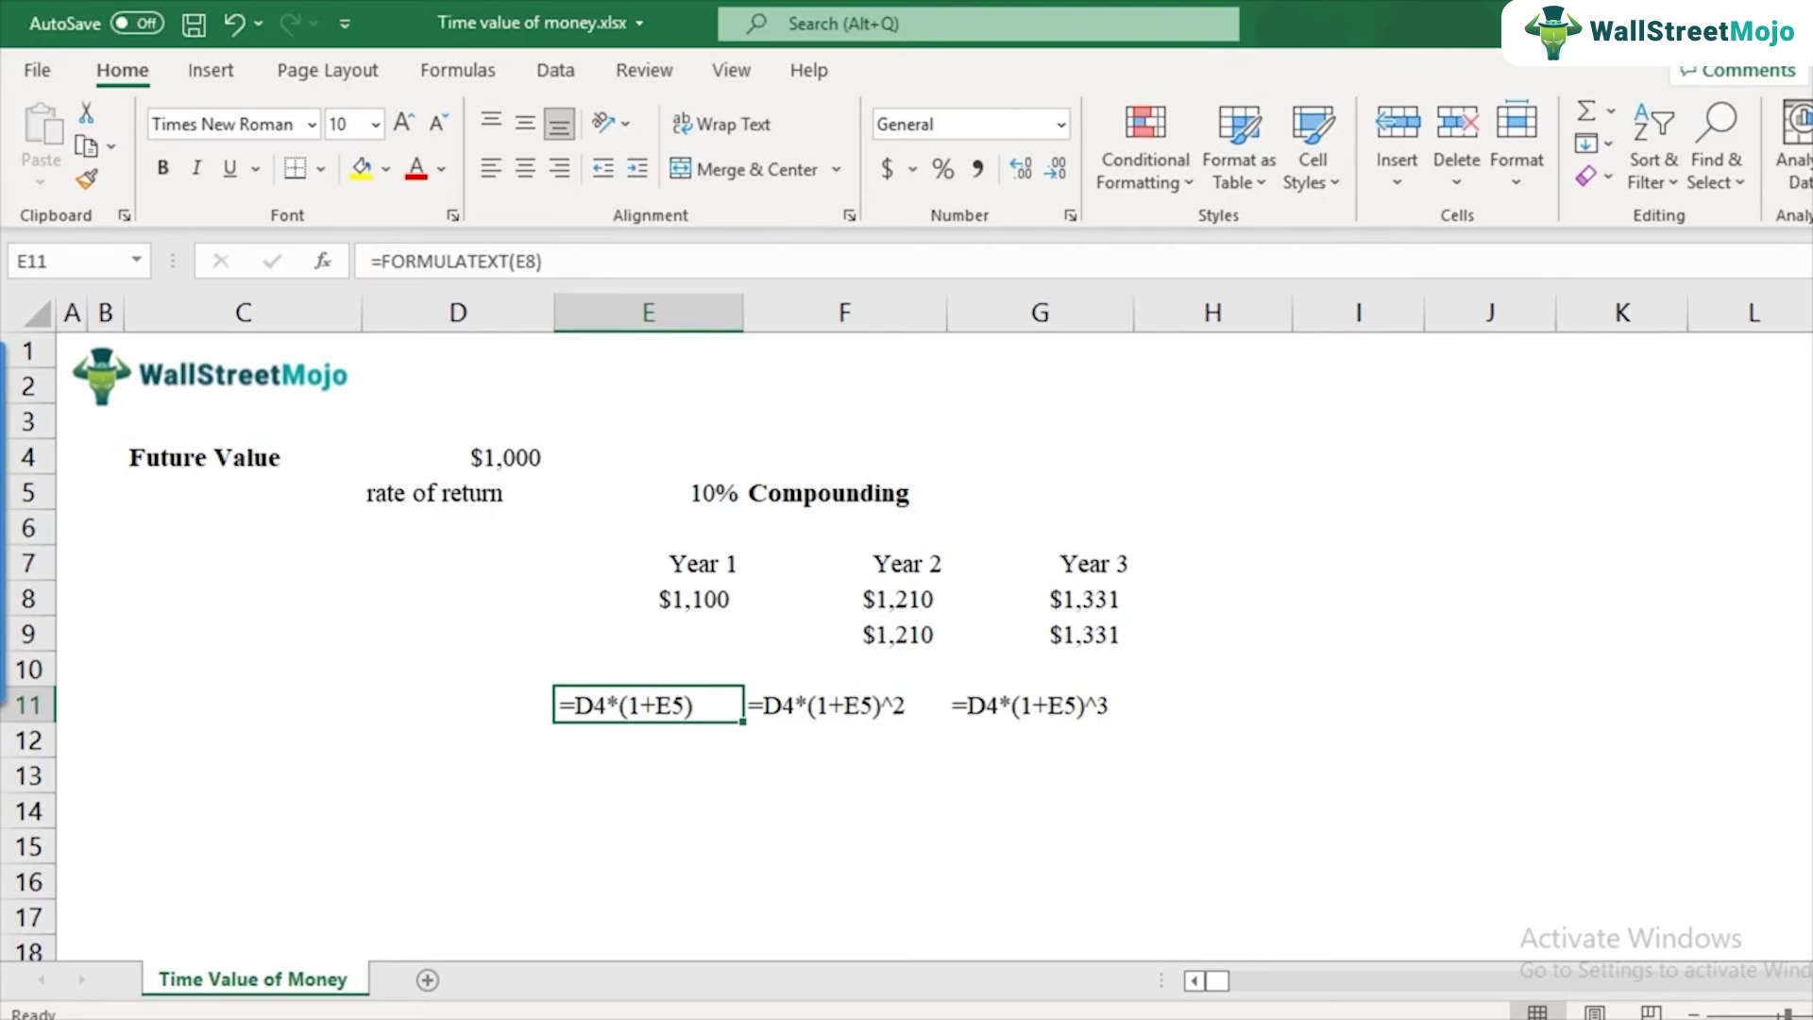
key("Right")
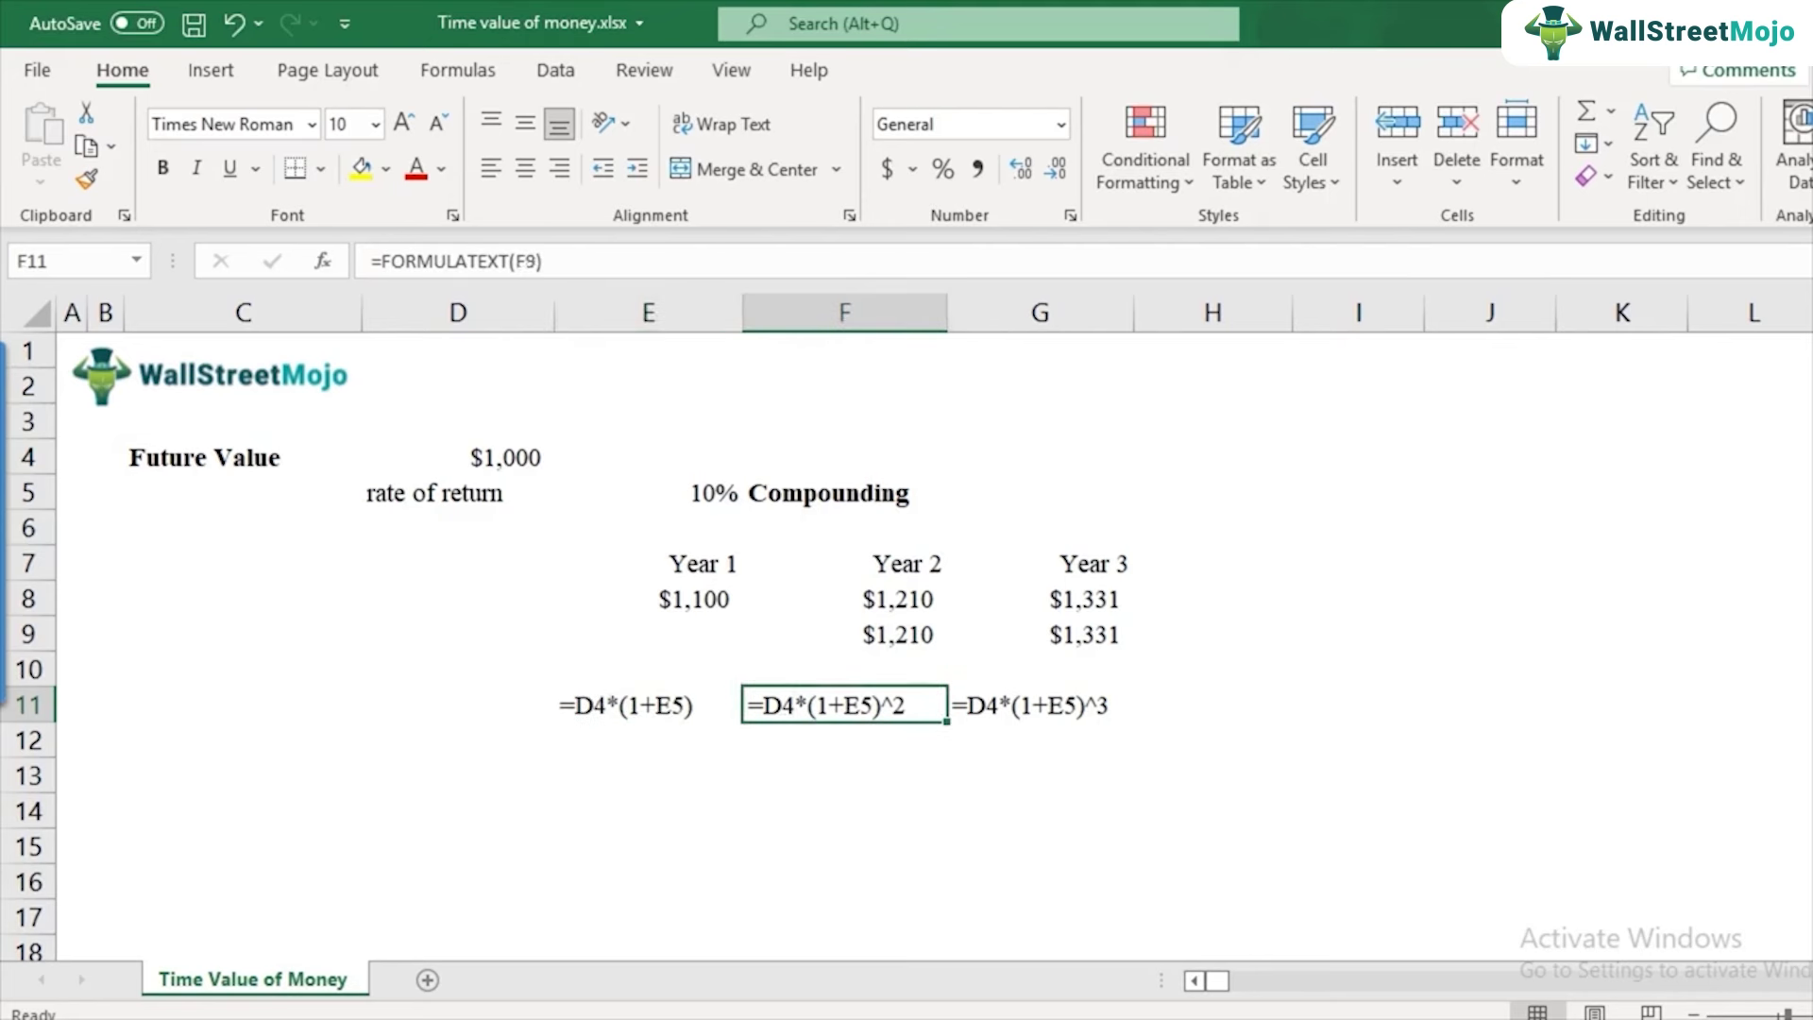
left_click(1038, 705)
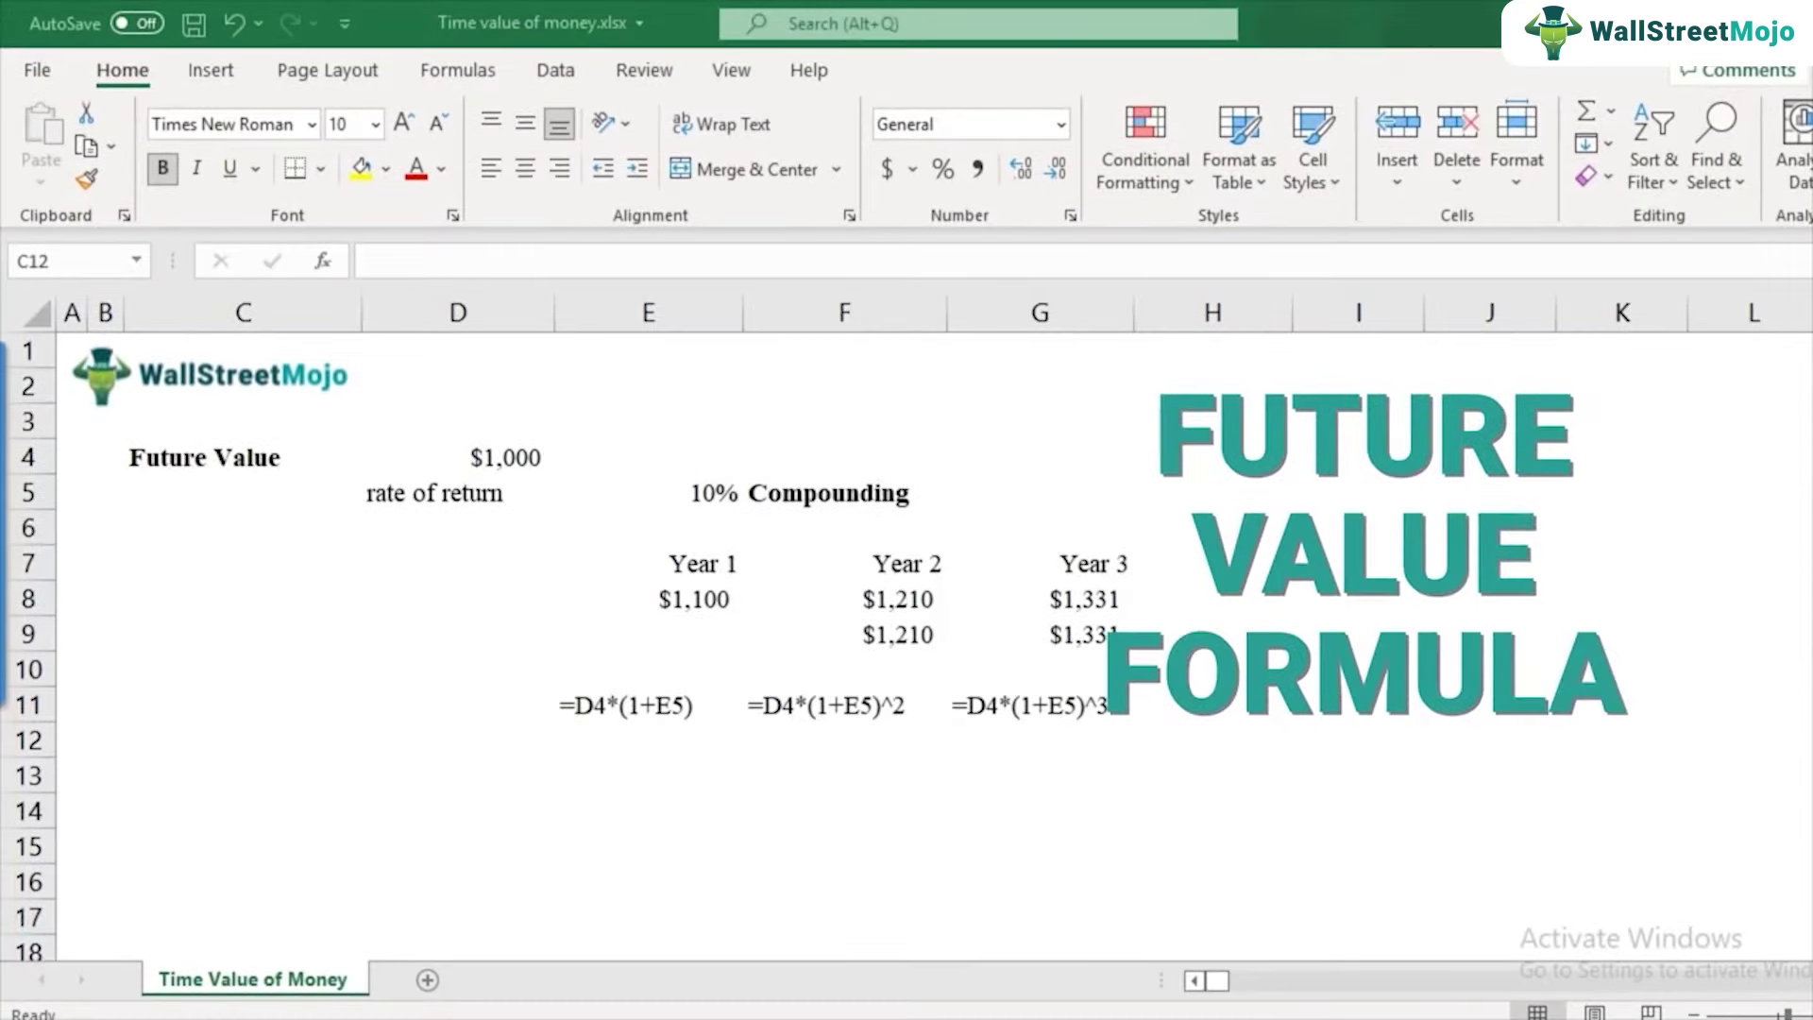
- Make the "Future Value Formula" heading in cell C20 bold
scroll(567, 646, "down", 5)
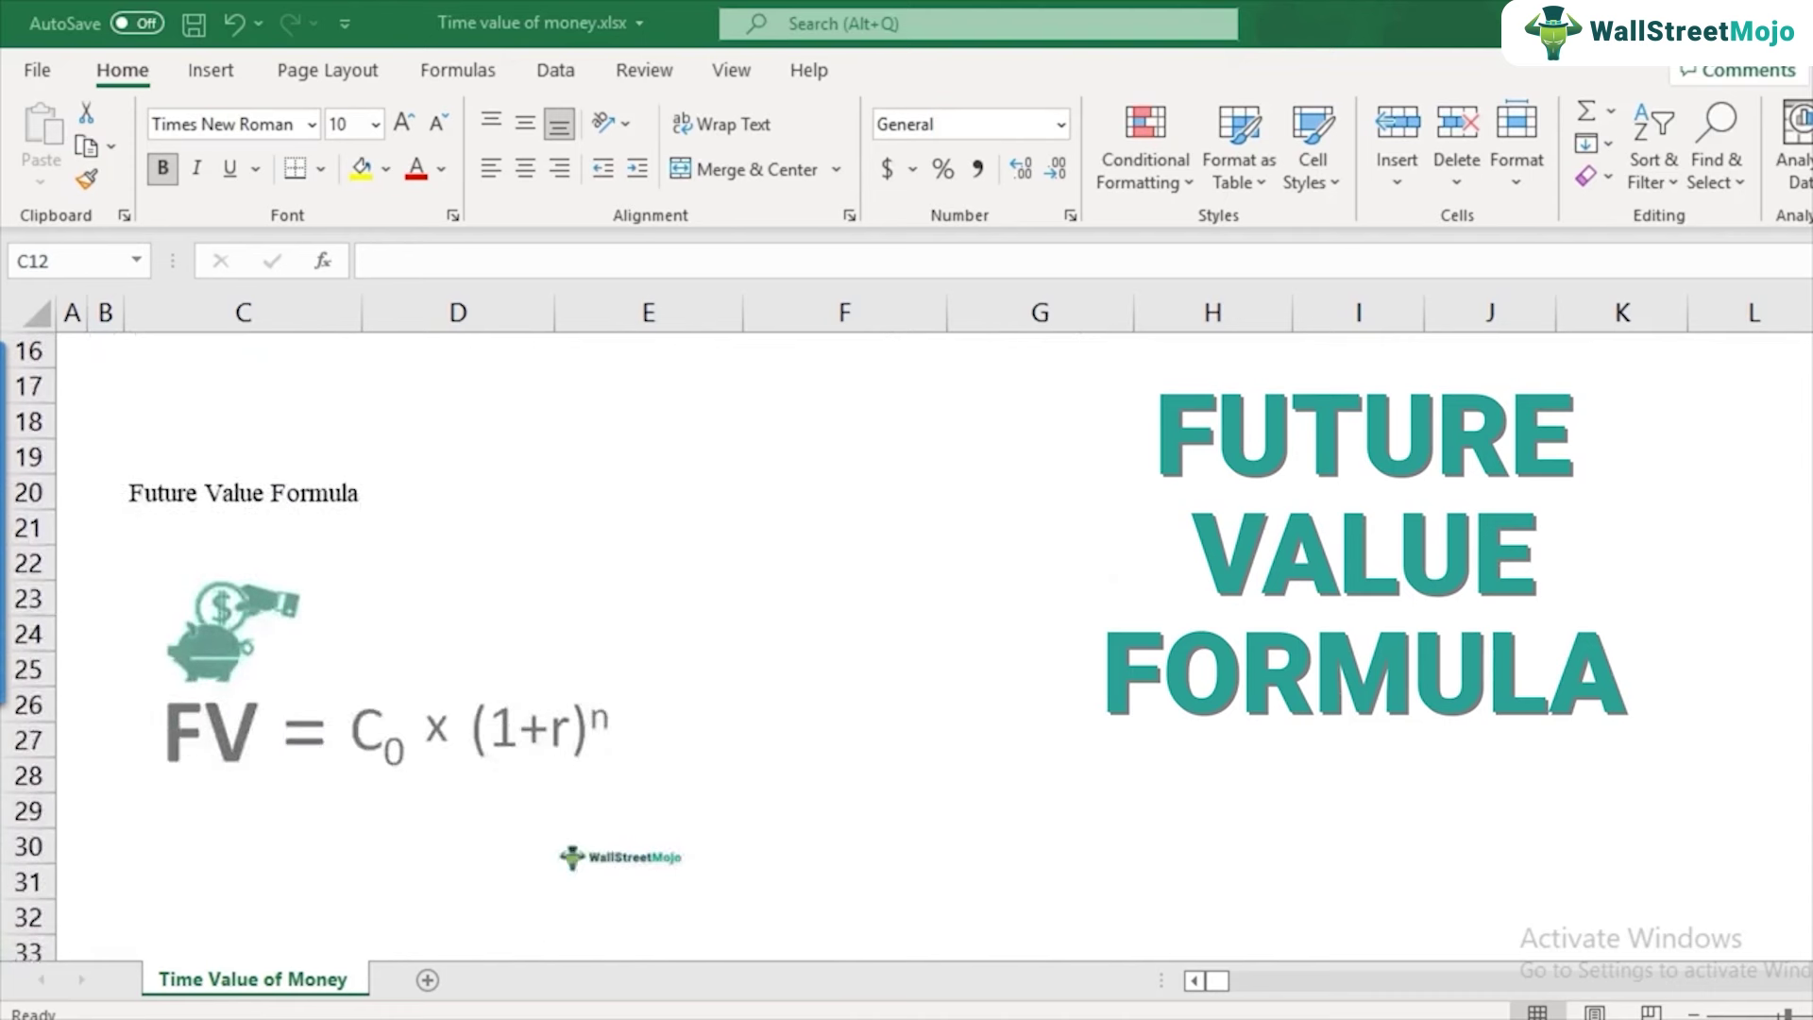
left_click(242, 492)
key("ctrl+b")
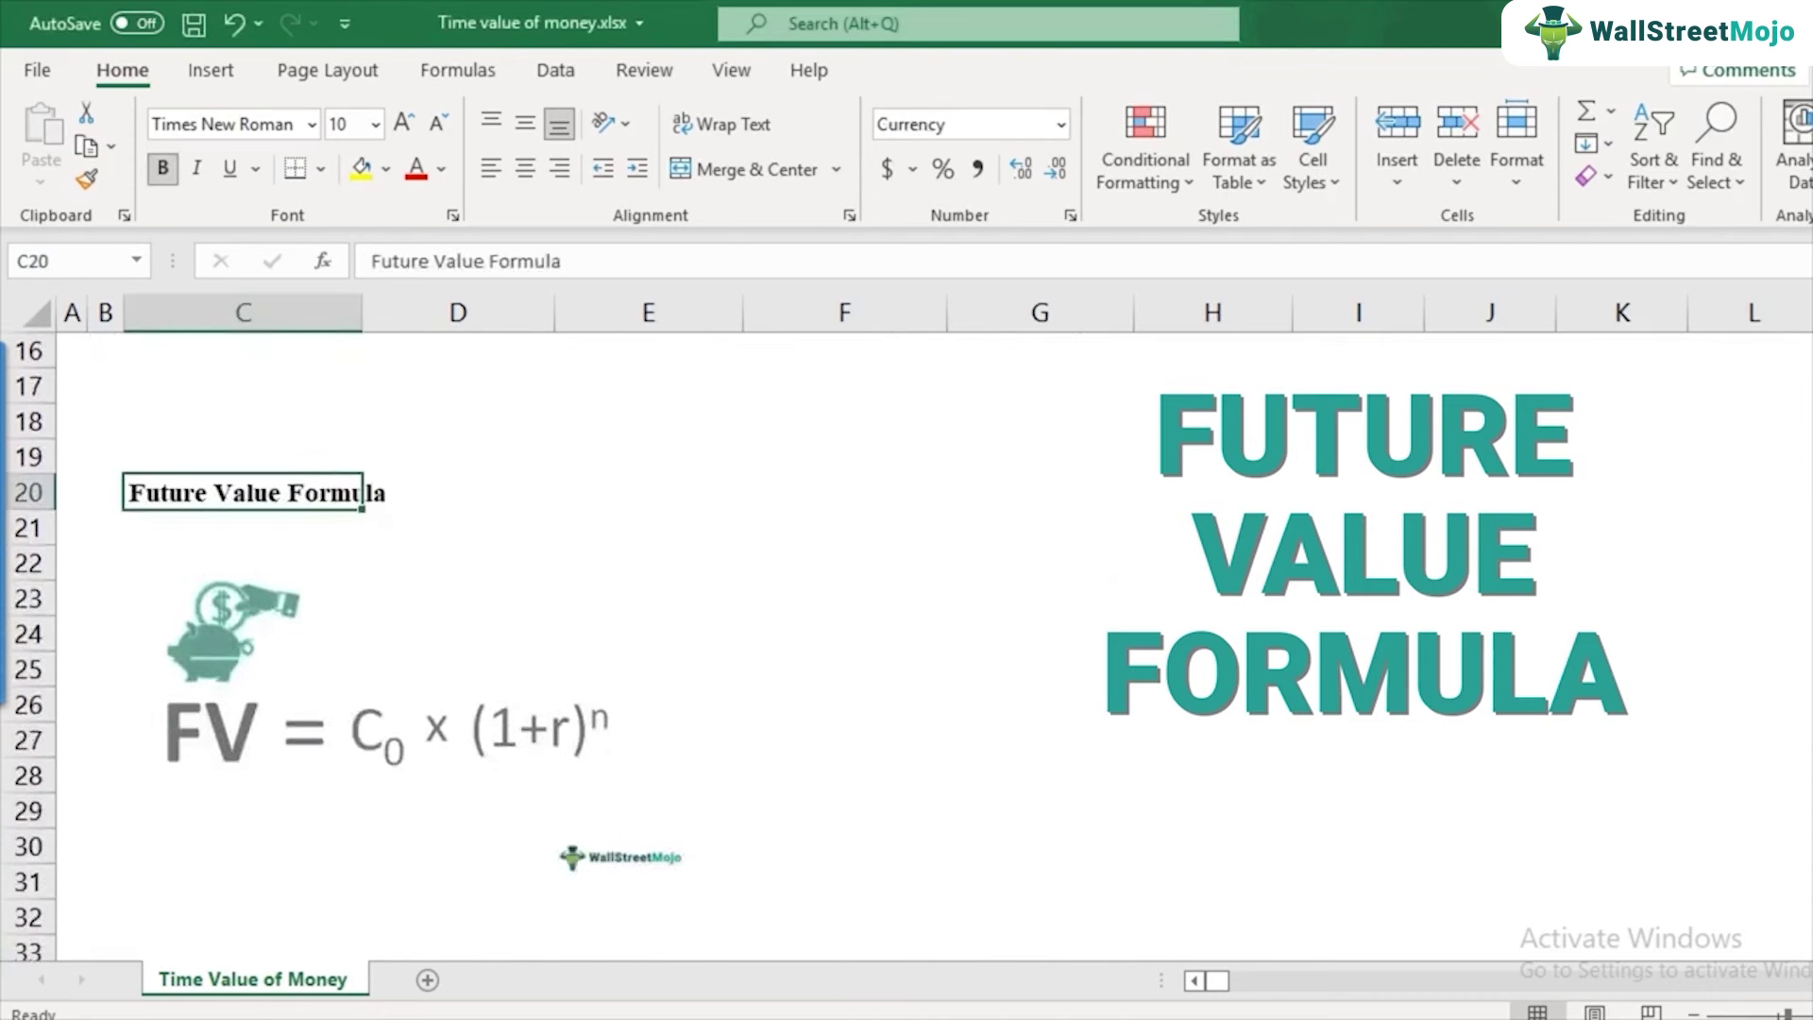
left_click(844, 561)
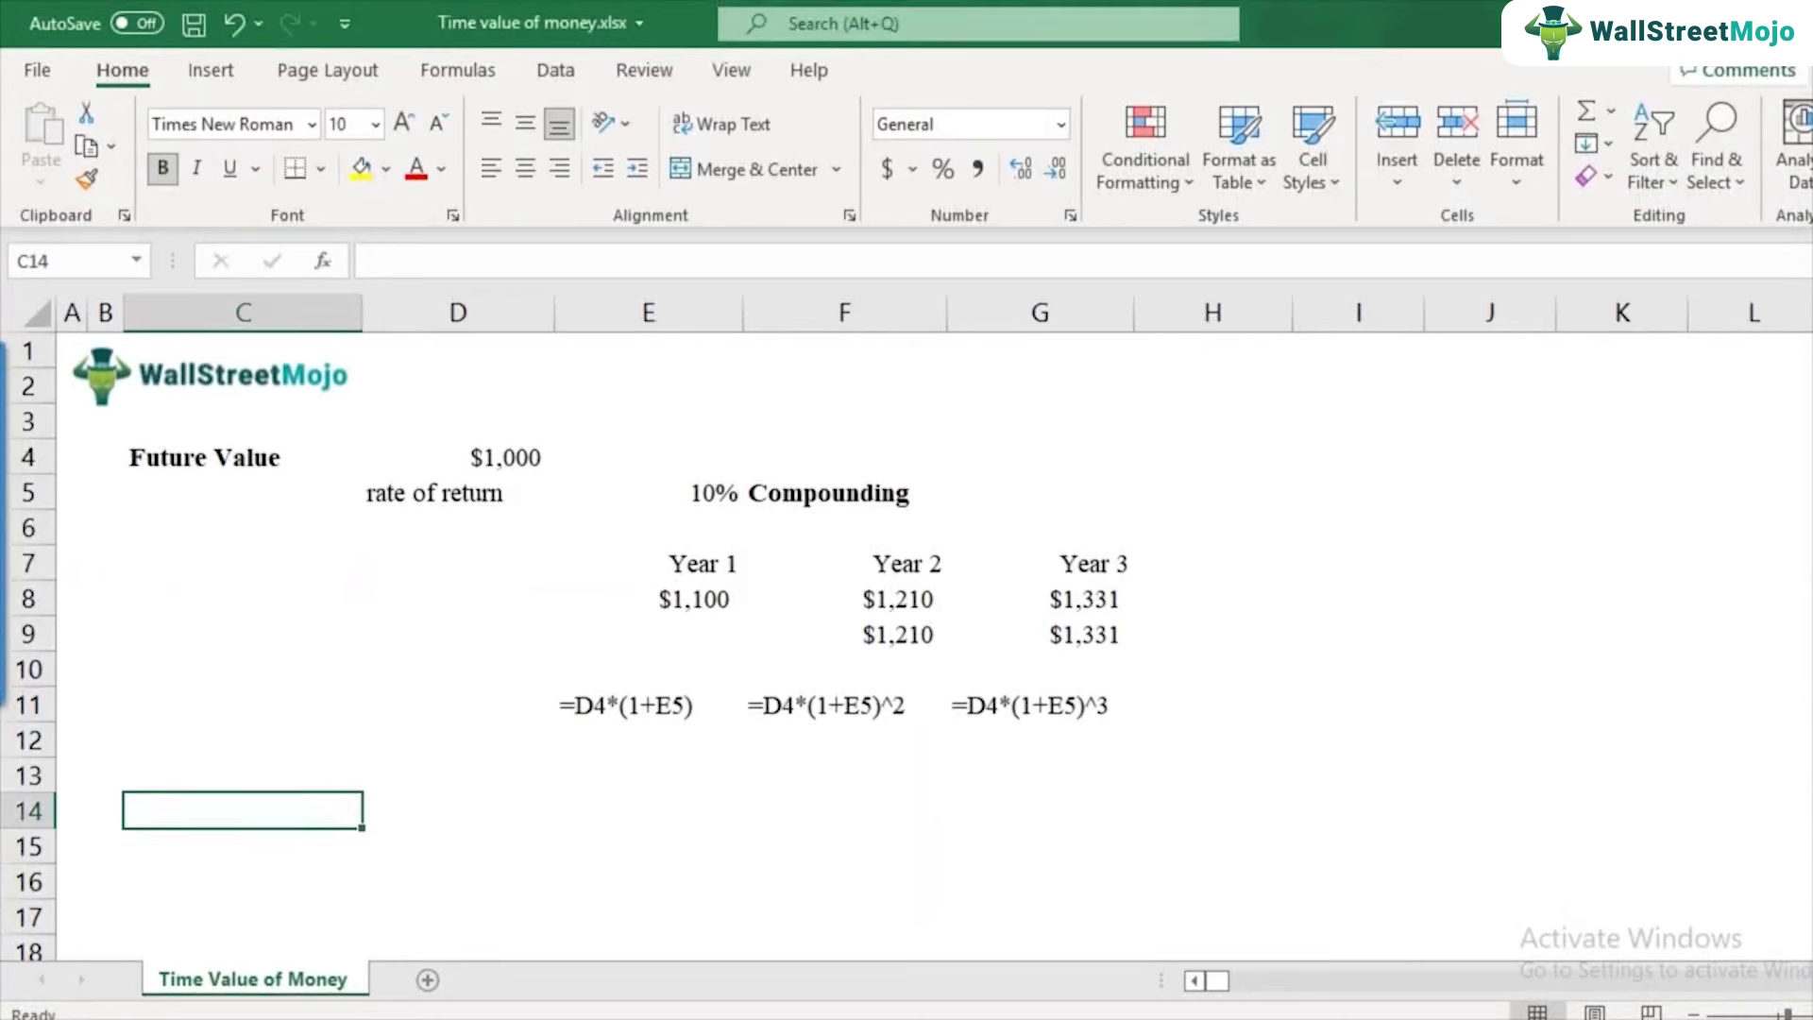
- Enter the section heading "Present Value" in cell C14 below the future value example
type("Present Value")
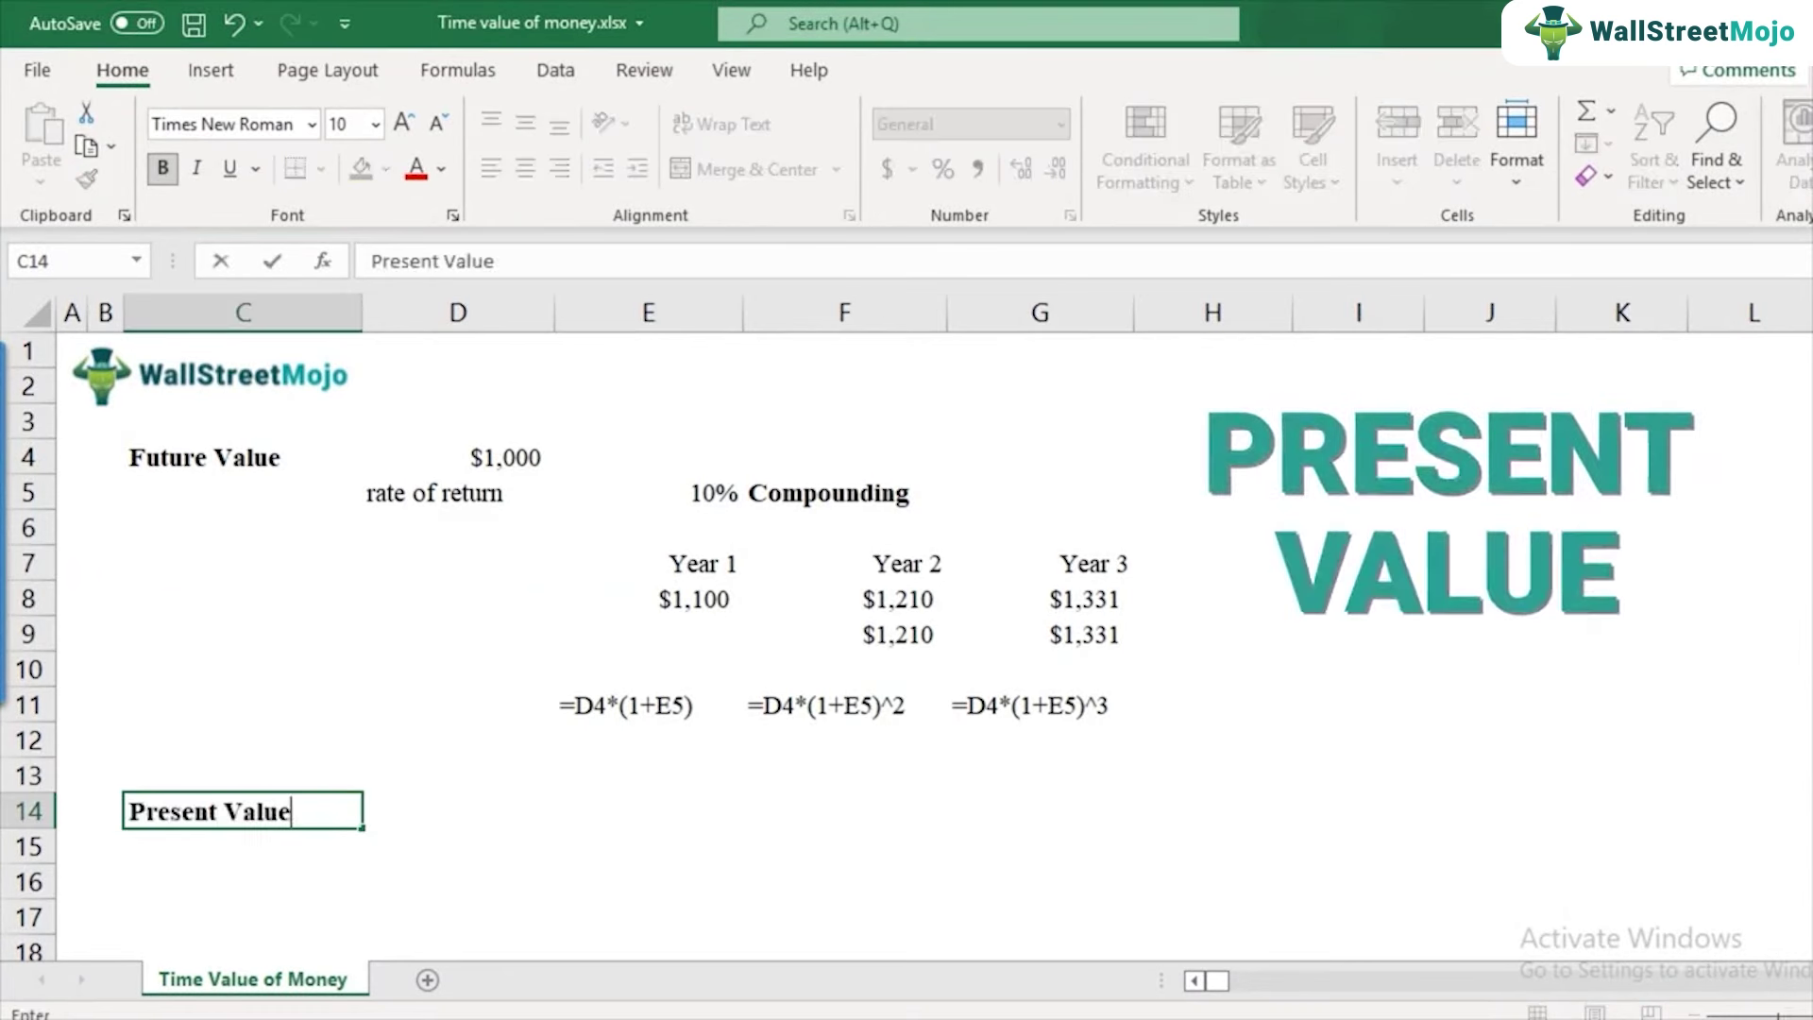
key("Return")
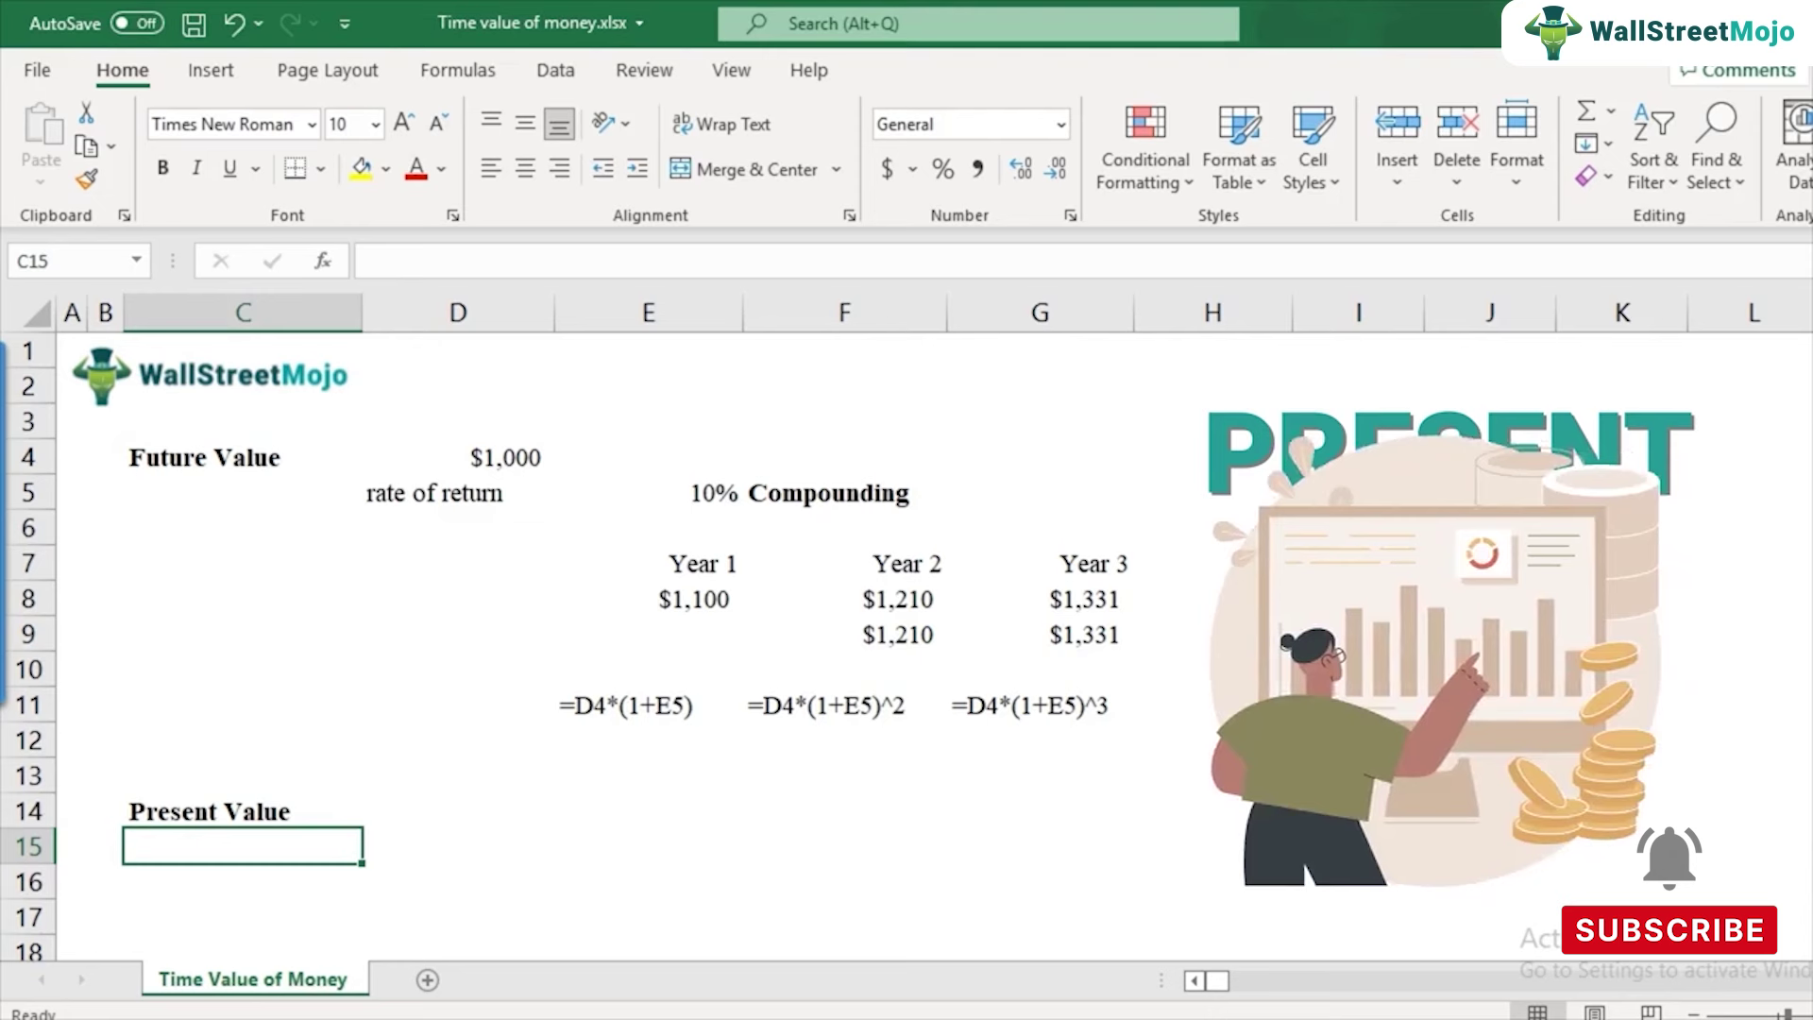
- Enter the label "Invest today?" in cell C15 under the Present Value heading
type("Invest otday")
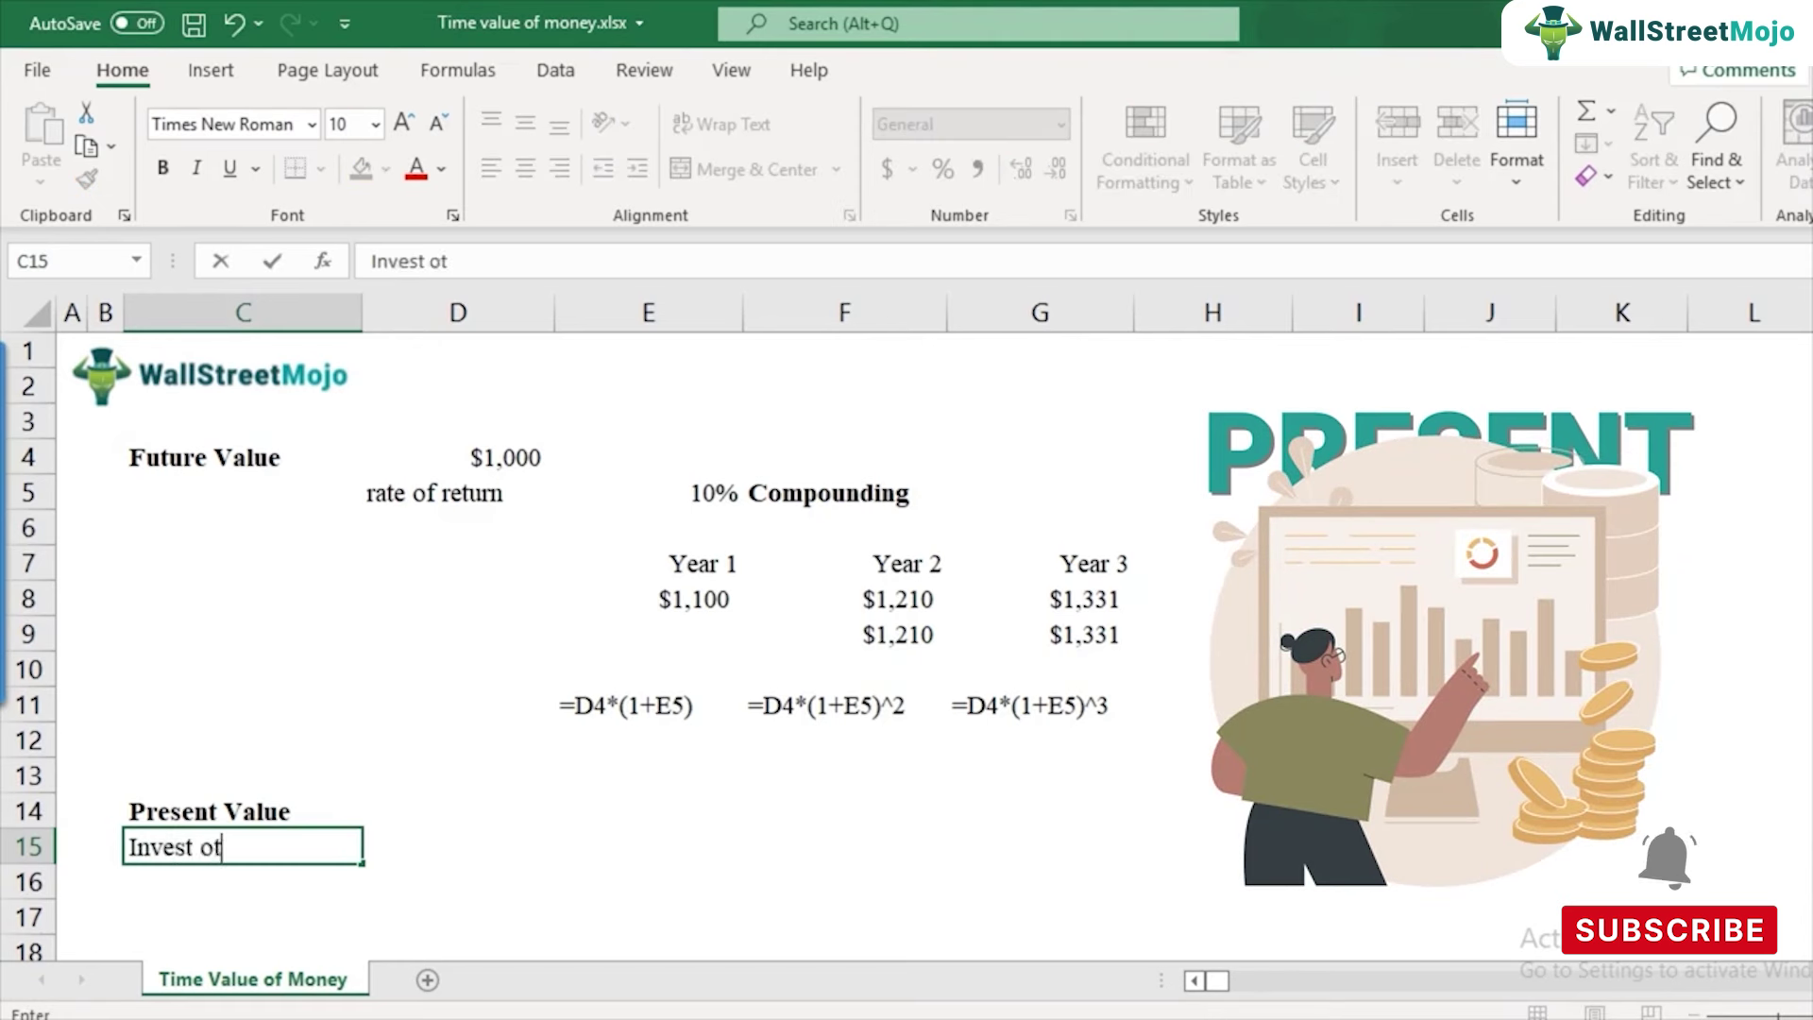
key("BackSpace")
key("BackSpace")
key("BackSpace")
type("oday?")
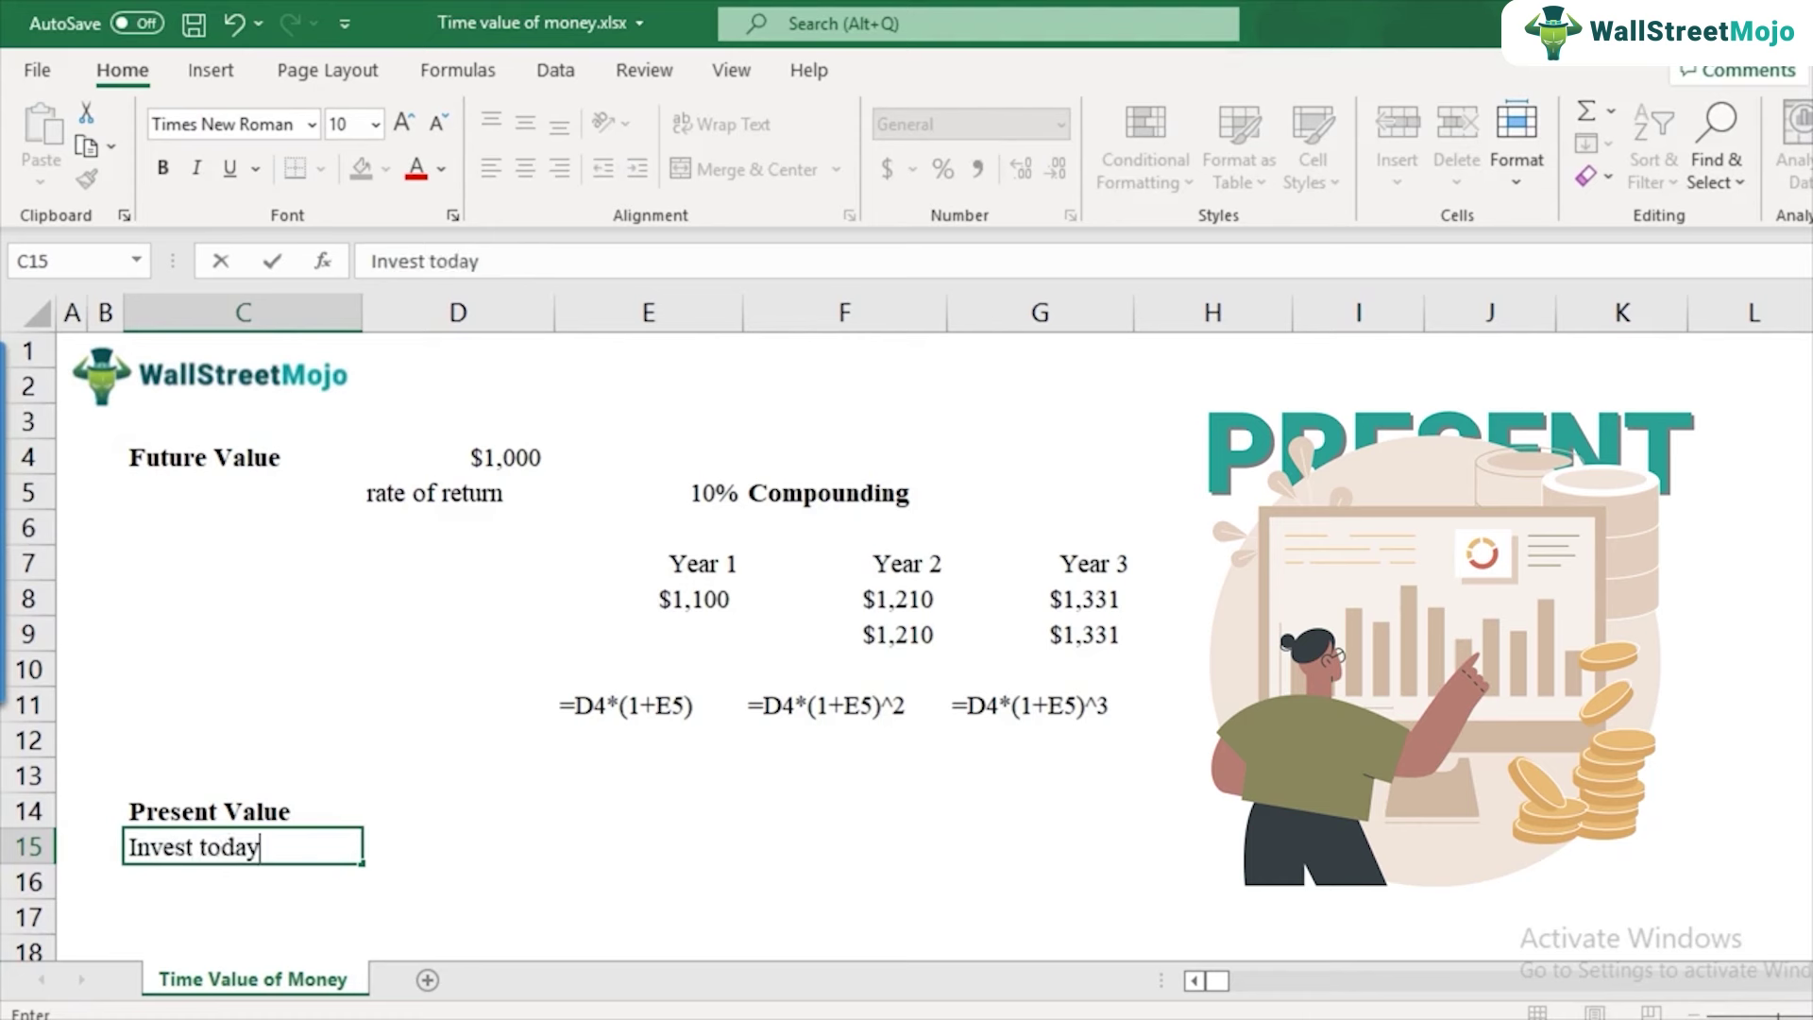
key("Return")
key("Up")
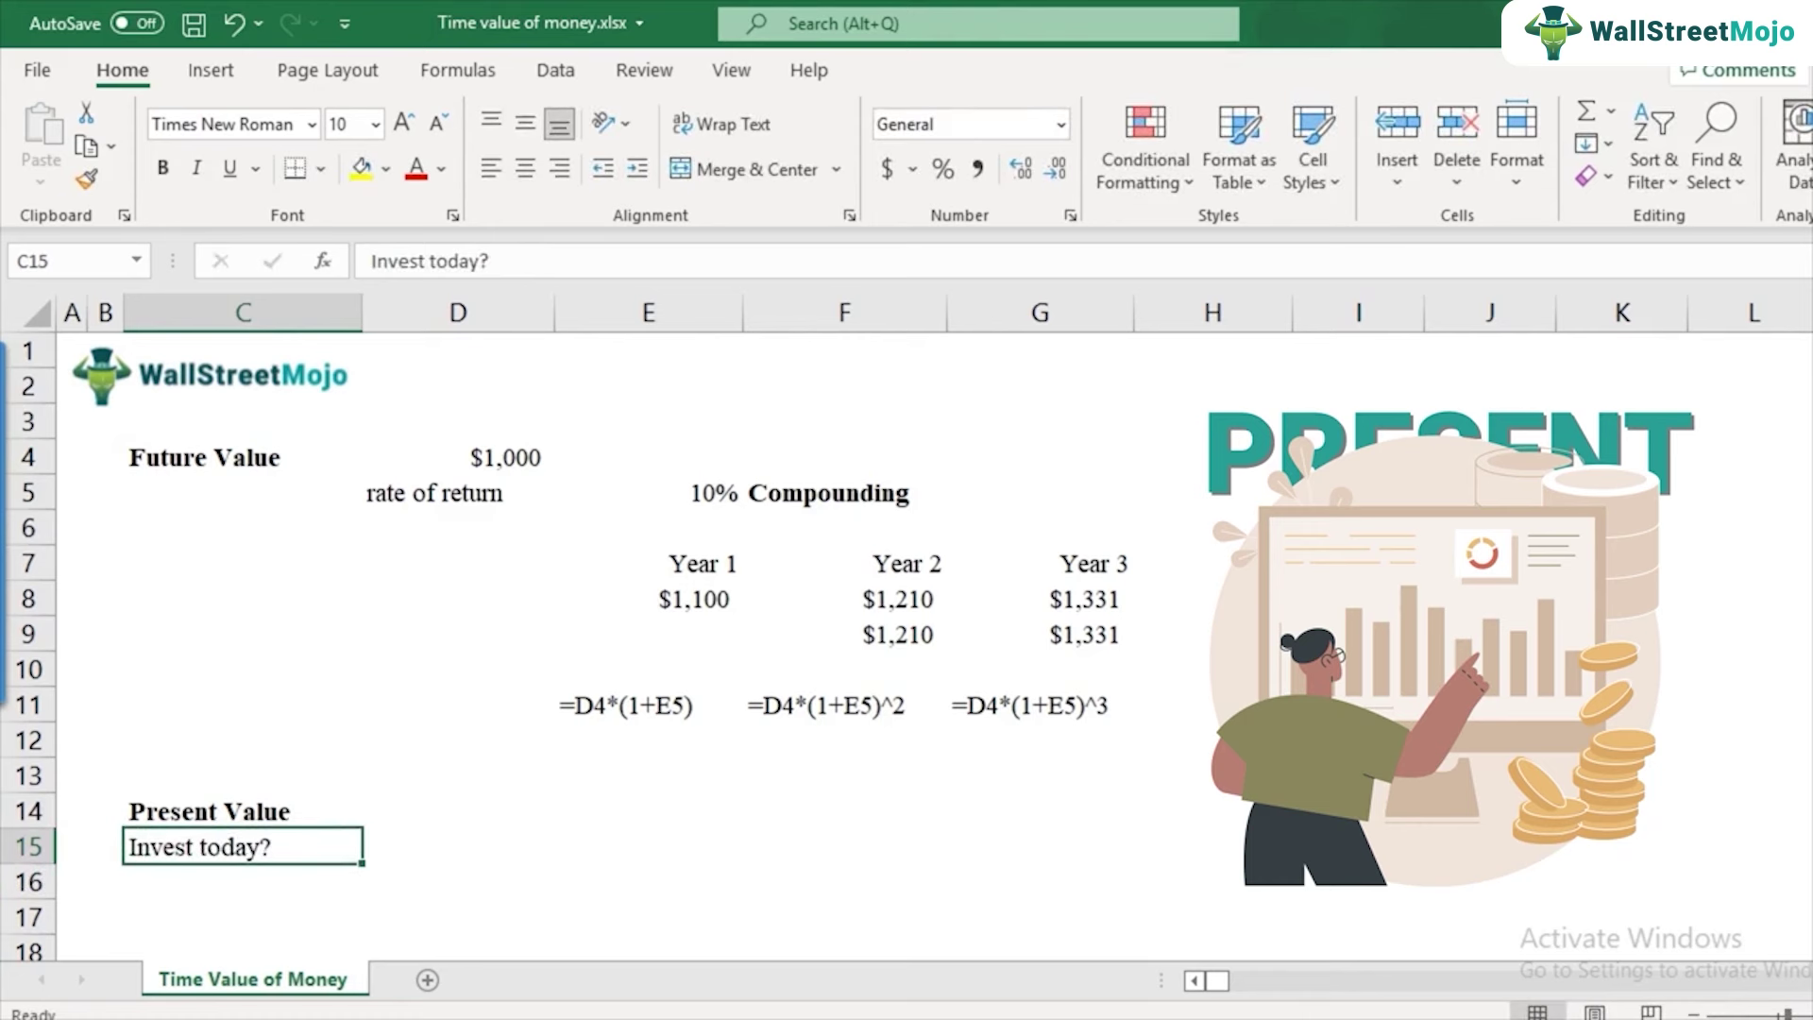
- Enter the heading "Year 1" in cell E14 and the amount 1,100 below it in E15
left_click(647, 599)
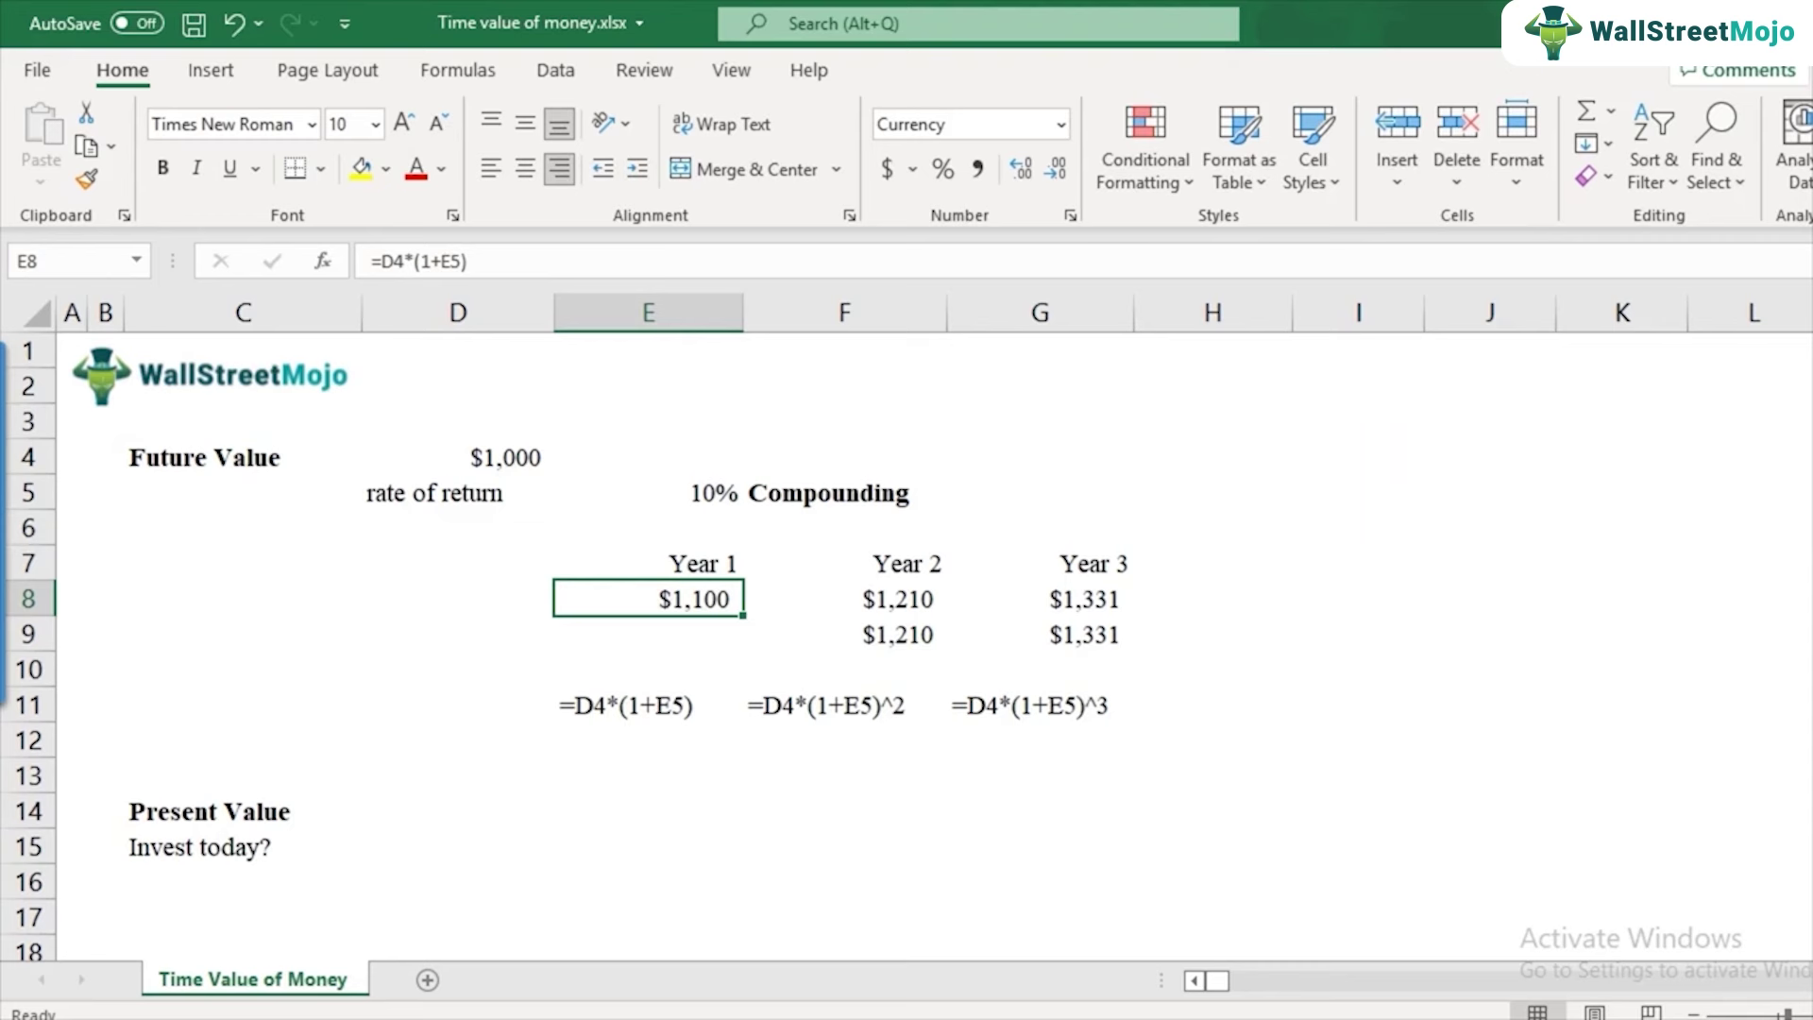
left_click(648, 810)
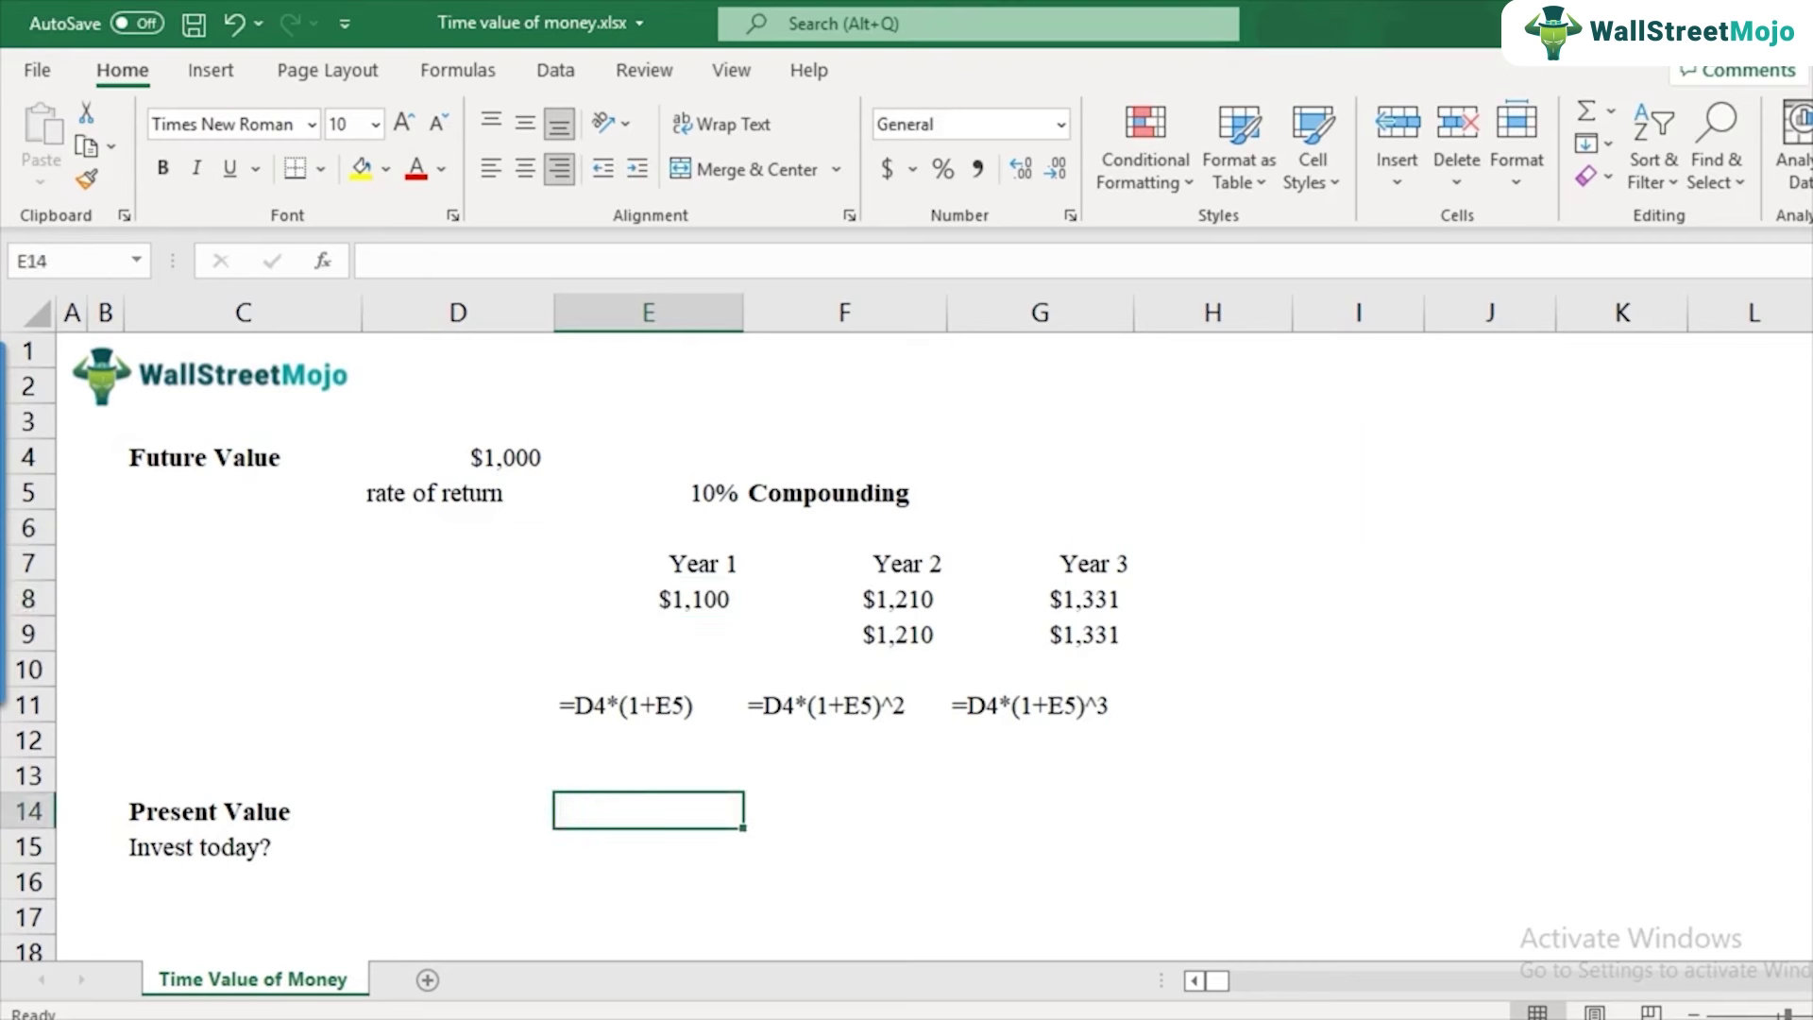
type("Year 1")
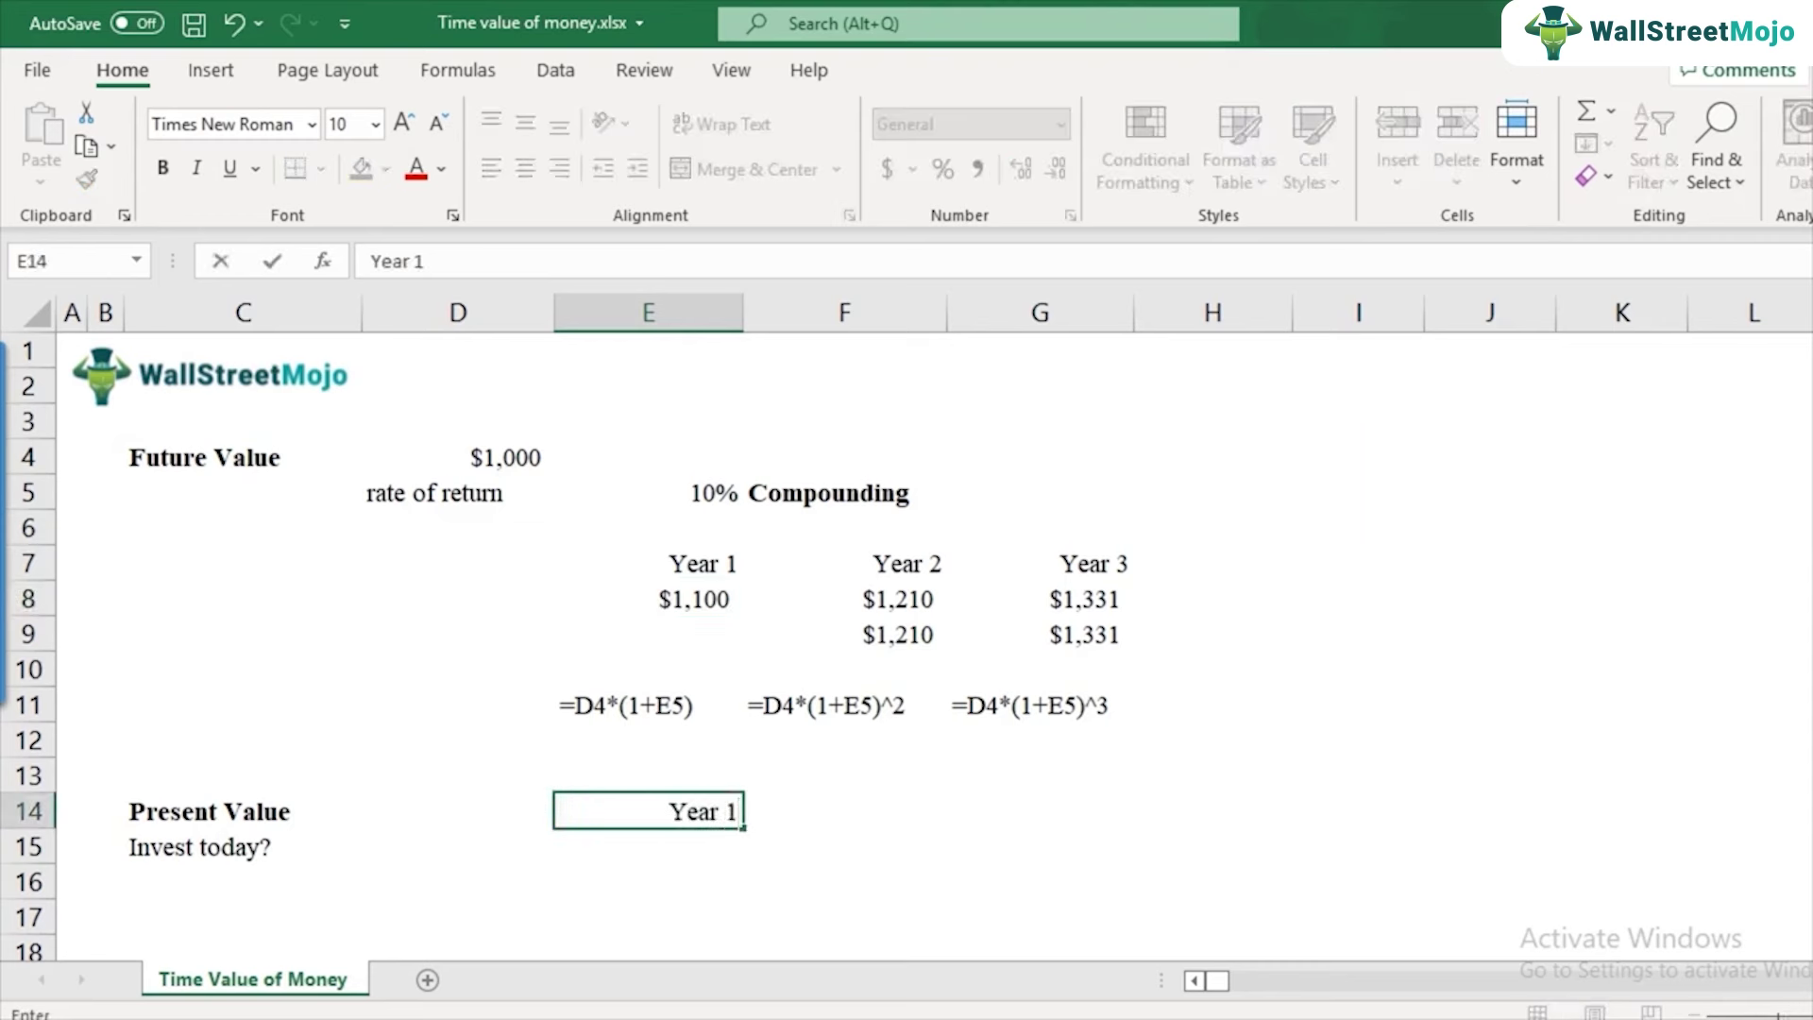
key("Return")
type("1,1")
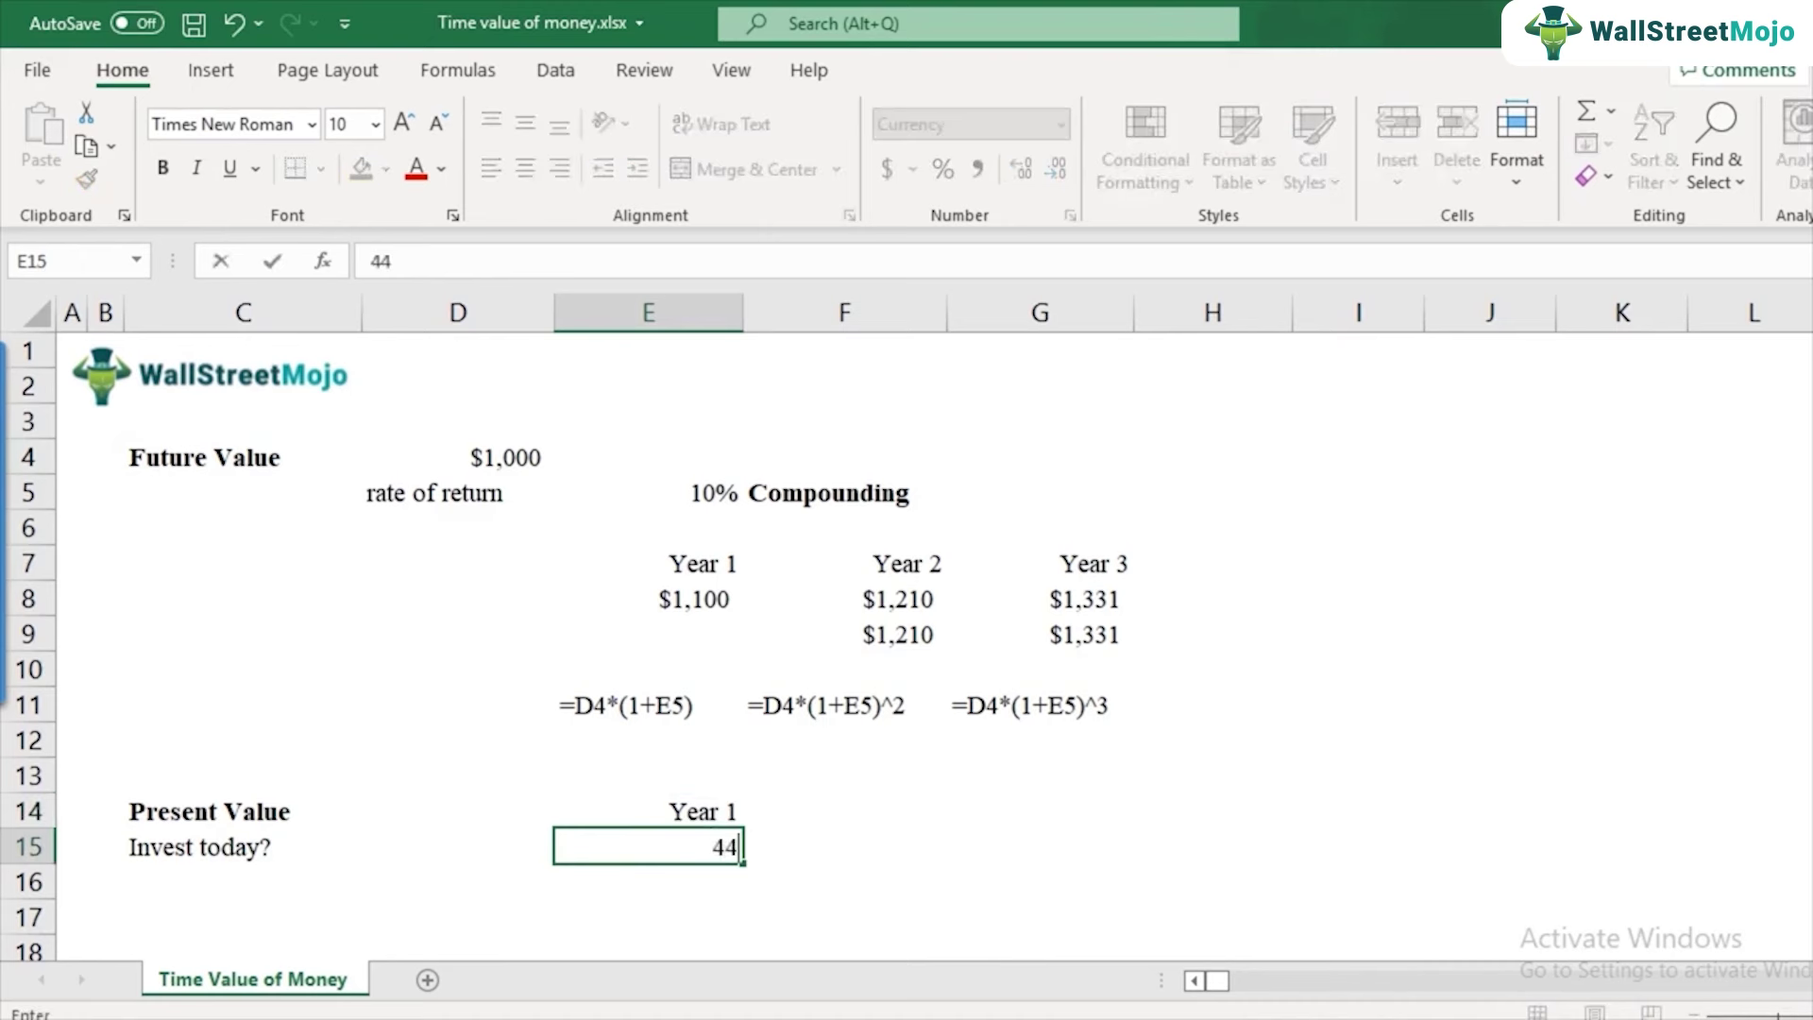
type("00")
key("Return")
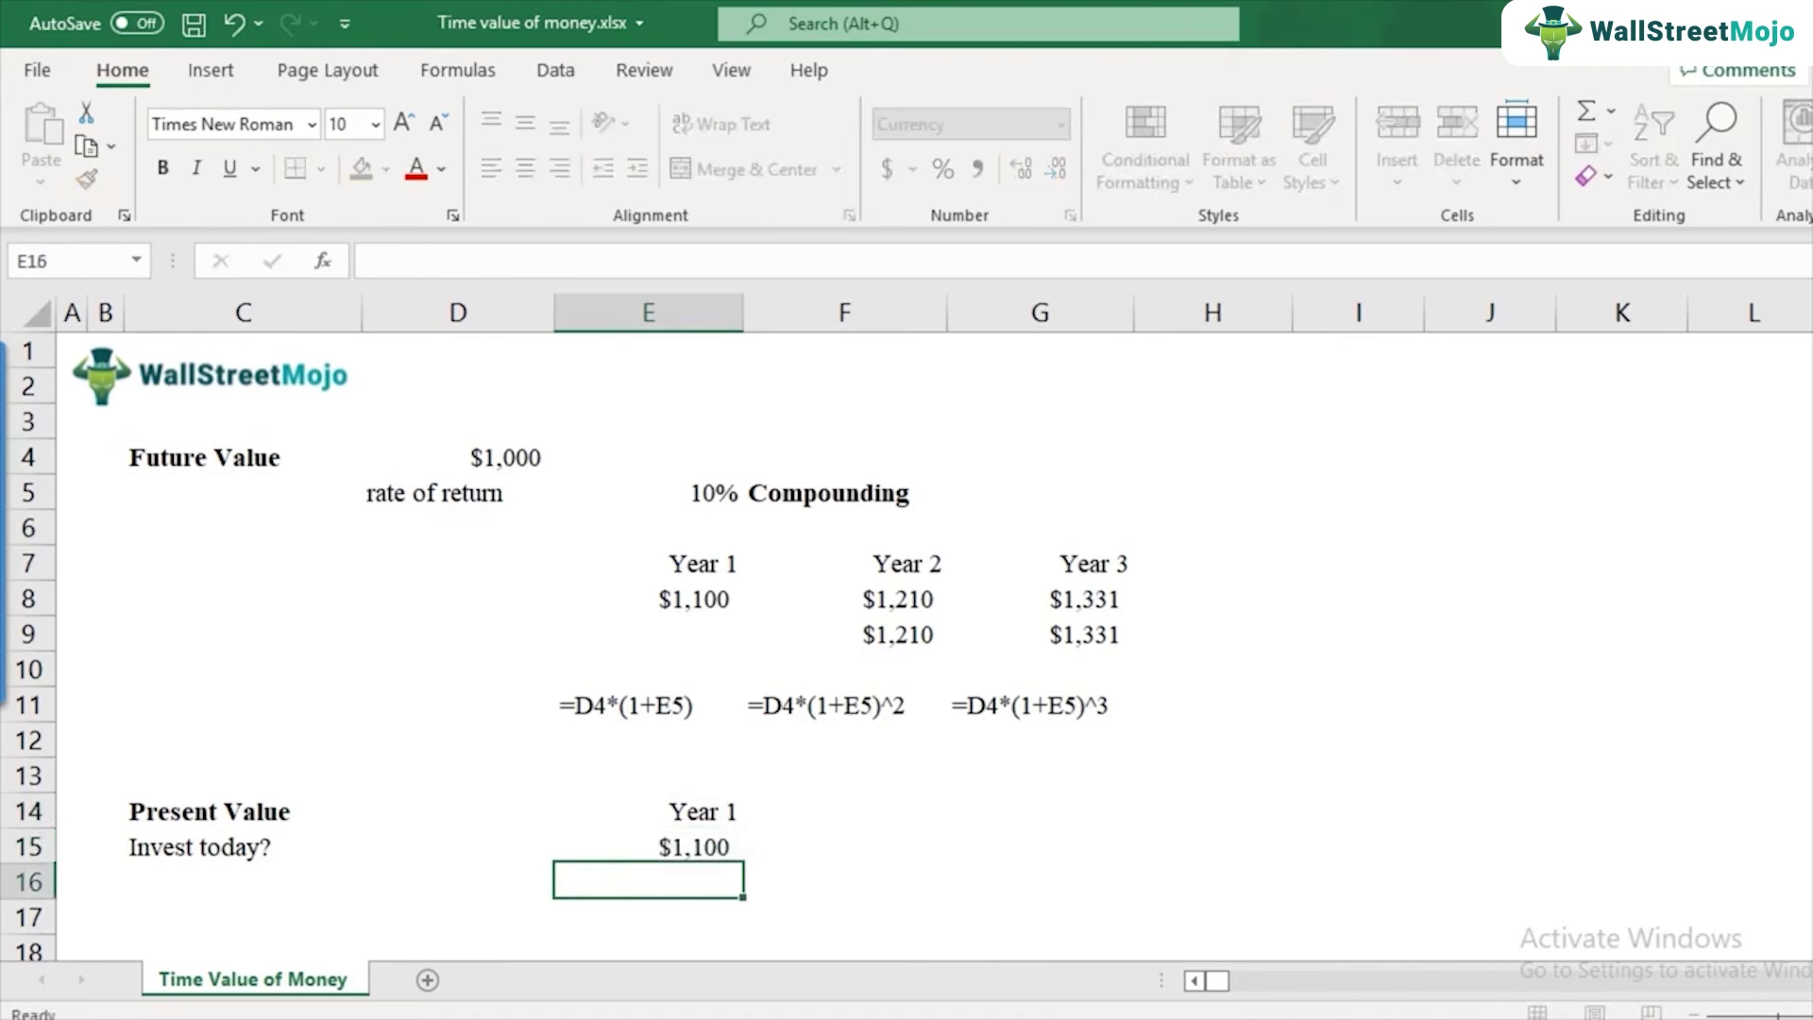
- Enter the label "PV" in cell C17 below the "Invest today?" row
scroll(907, 646, "down", 1)
left_click(243, 810)
scroll(243, 811, "up", 1)
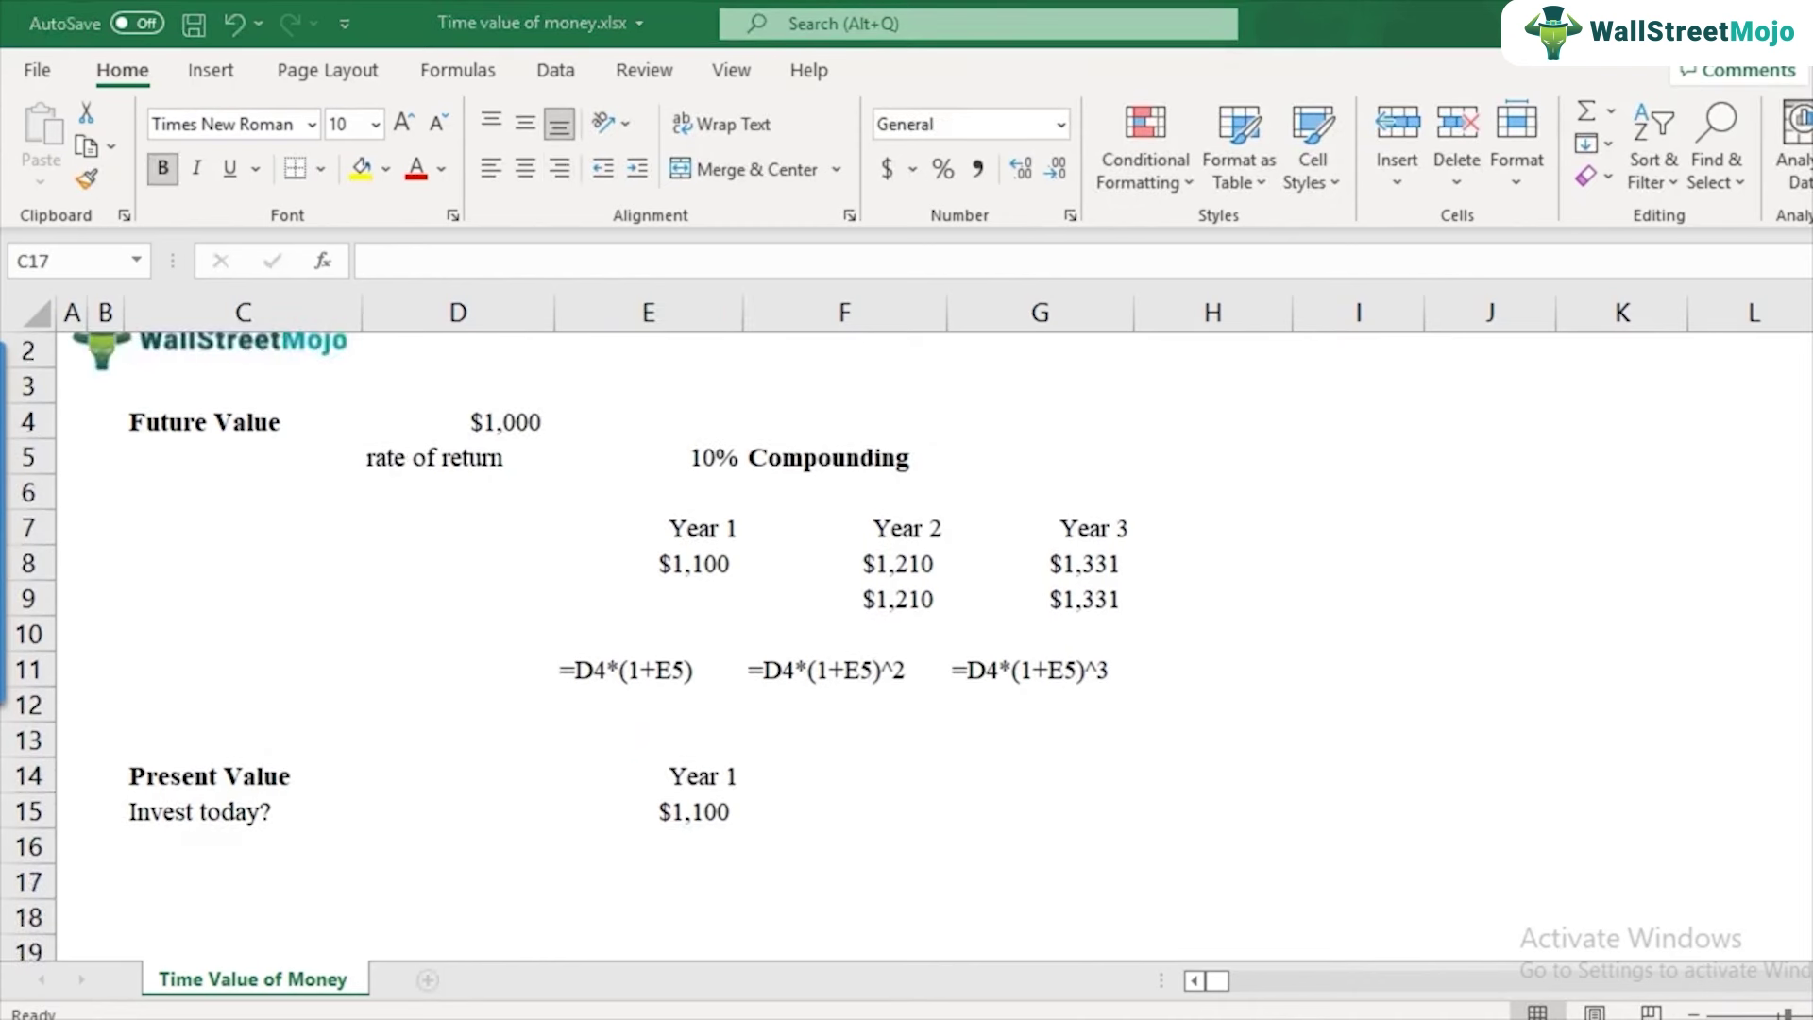
type("PV")
key("Return")
- Calculate the one-year present value in cell D17 with the formula =E15/(1+E5)
left_click(457, 881)
type("=")
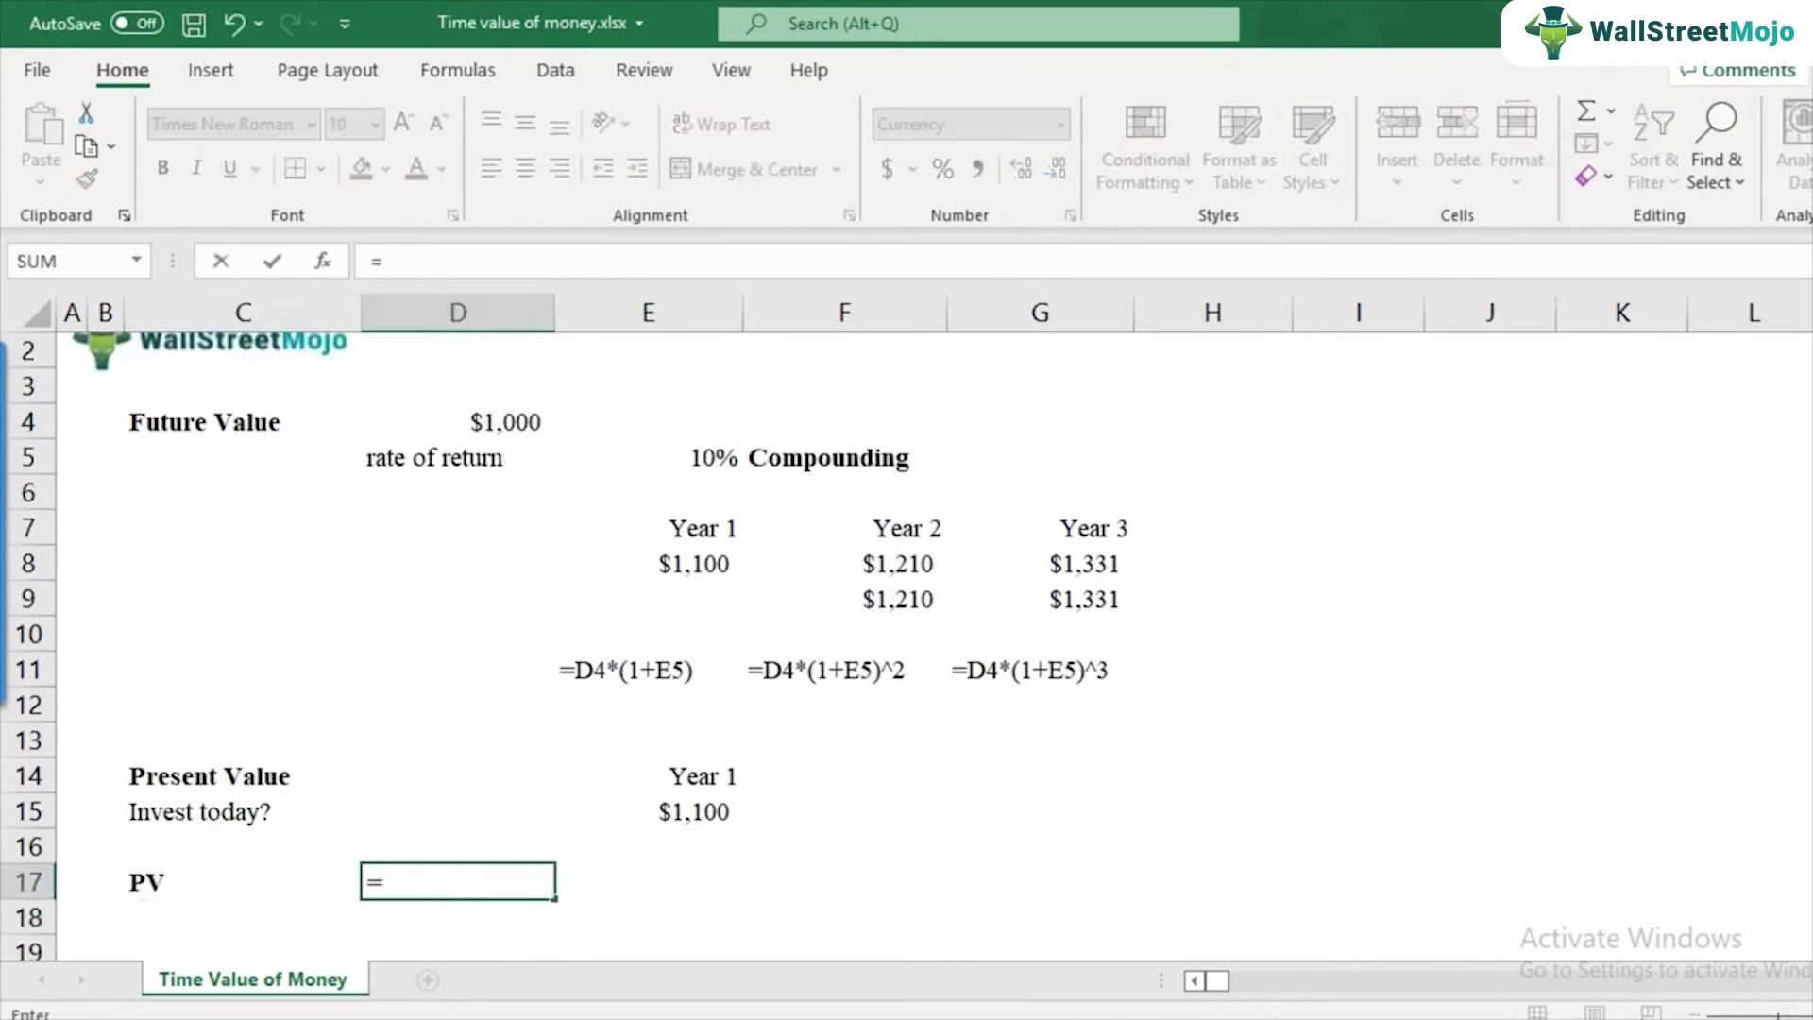
left_click(685, 816)
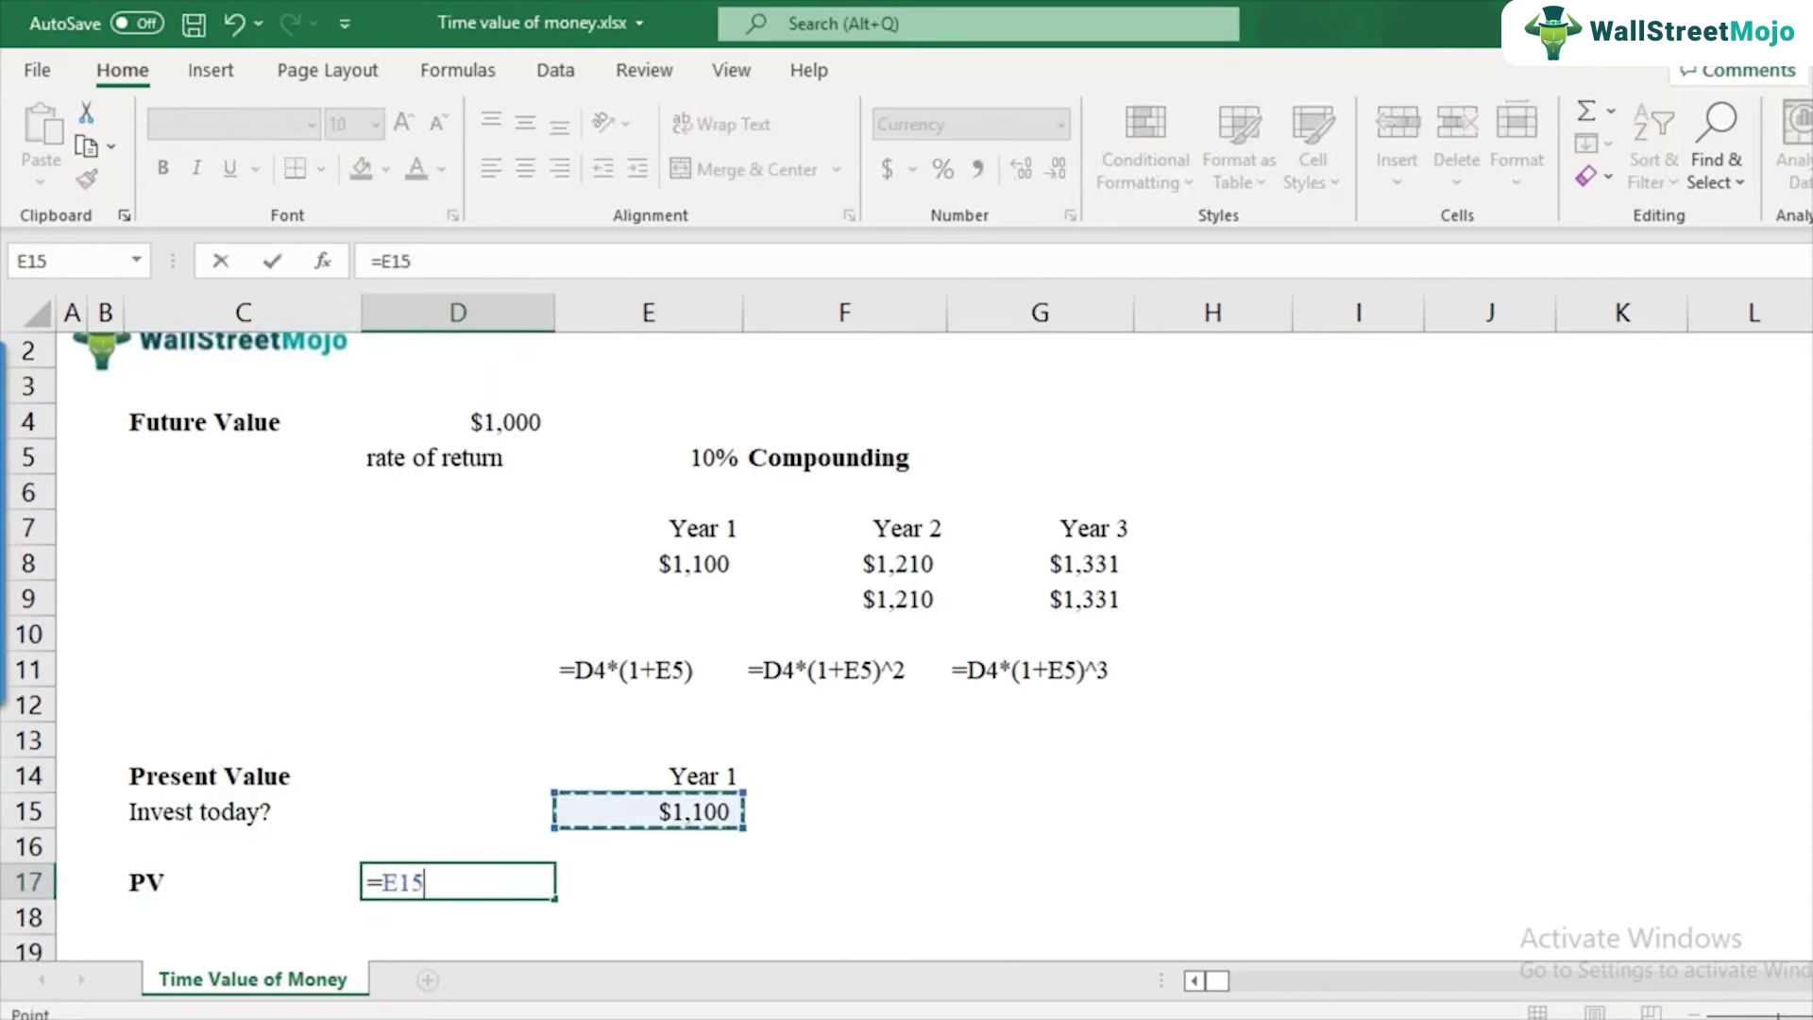
type("/")
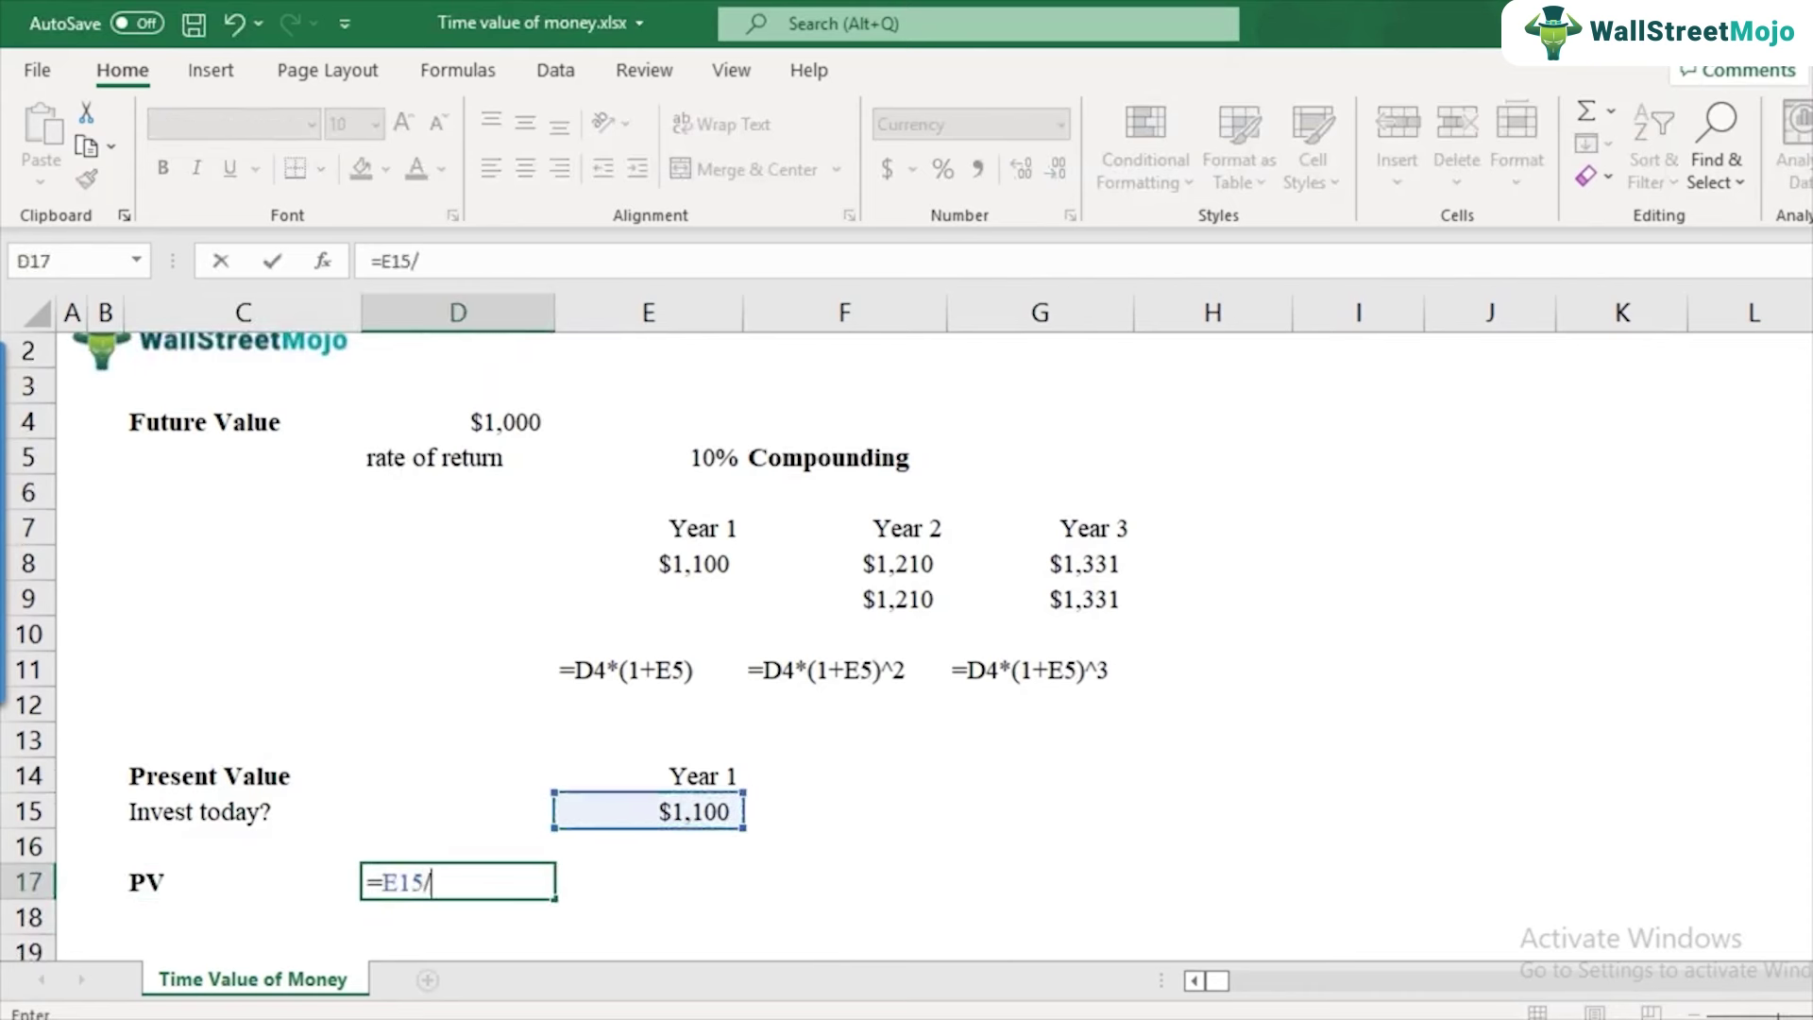
type("(1+")
left_click(648, 458)
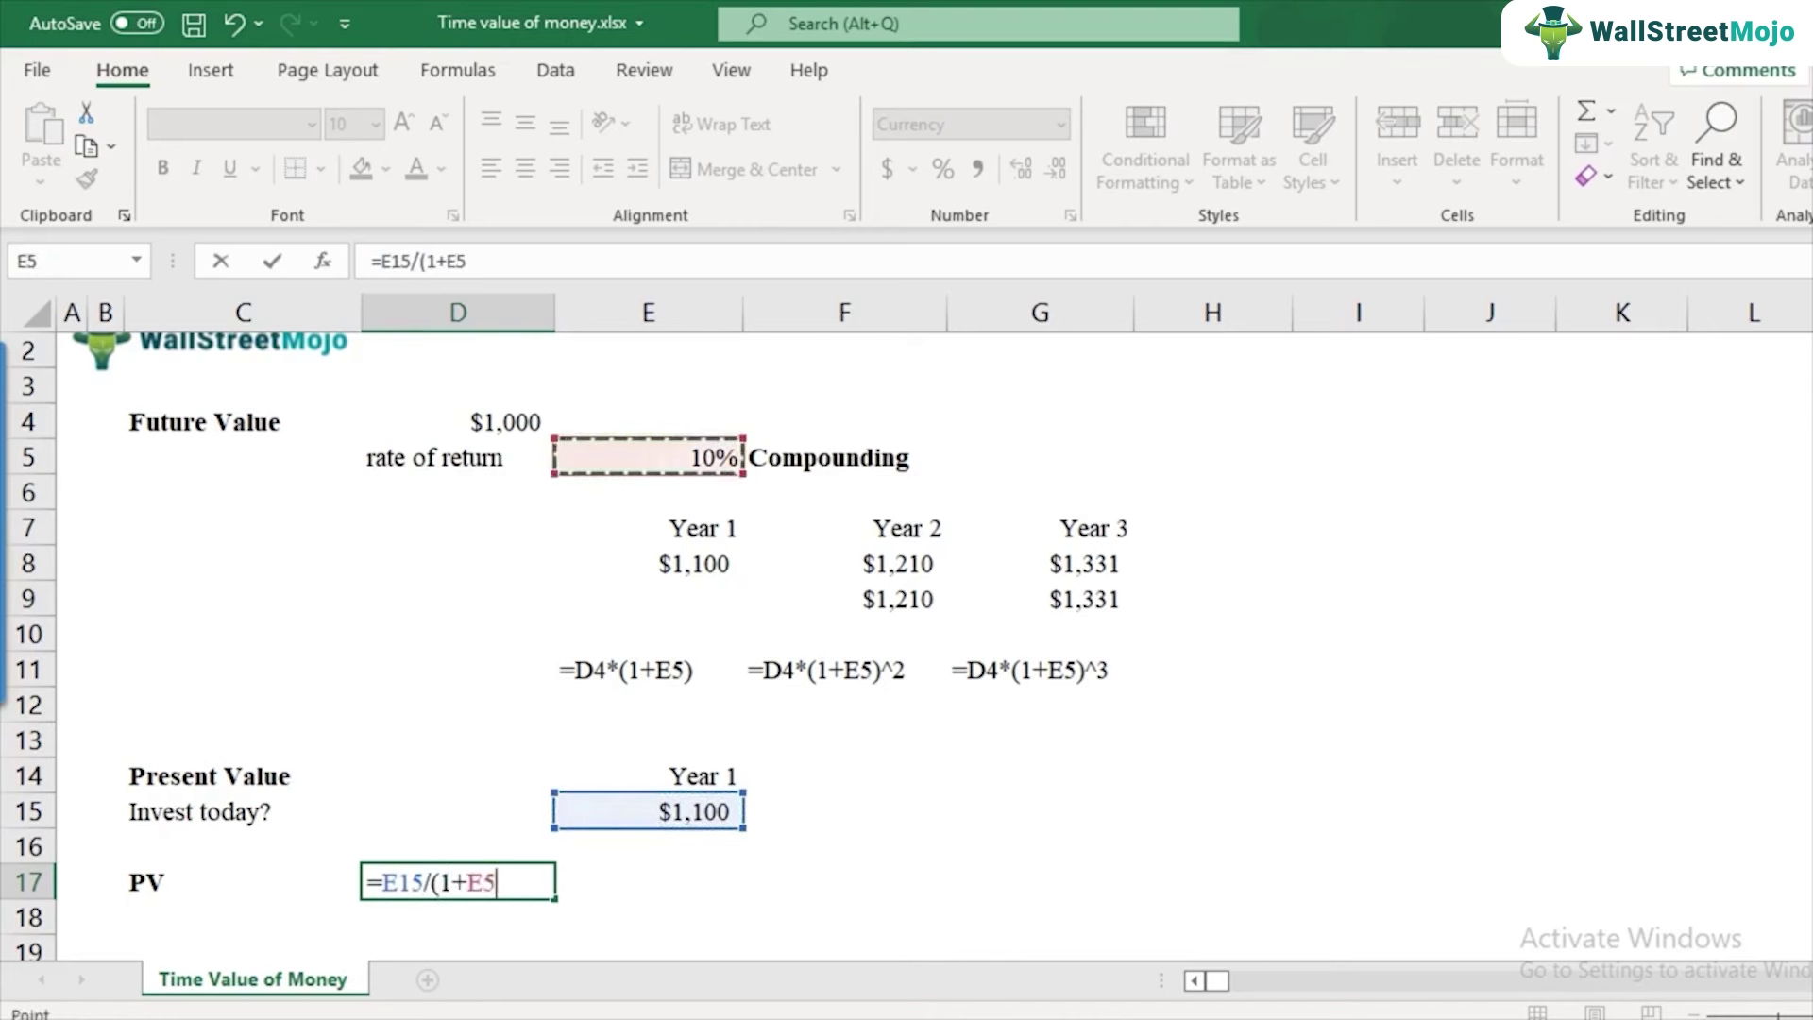
type(")")
key("Return")
- Compare the present value formula in D17 with the Year 1 future value formula in E8, focusing on the (1+E5) part
left_click(458, 882)
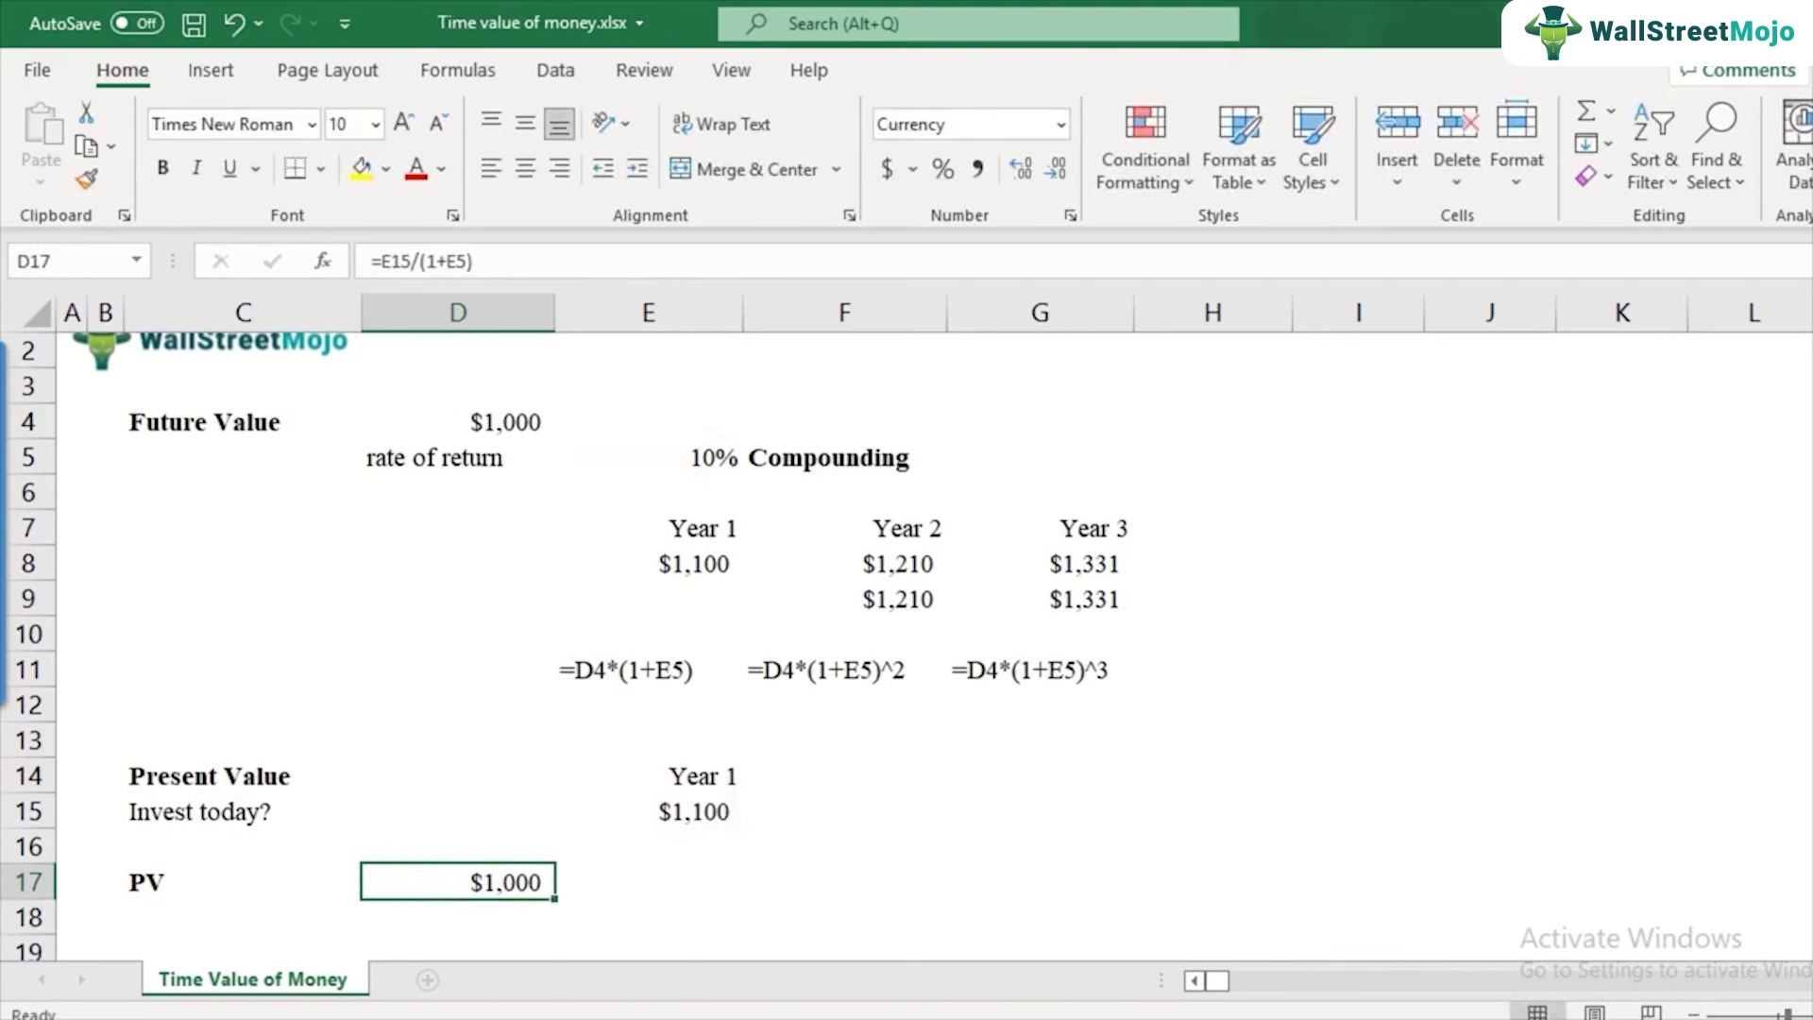
key("F2")
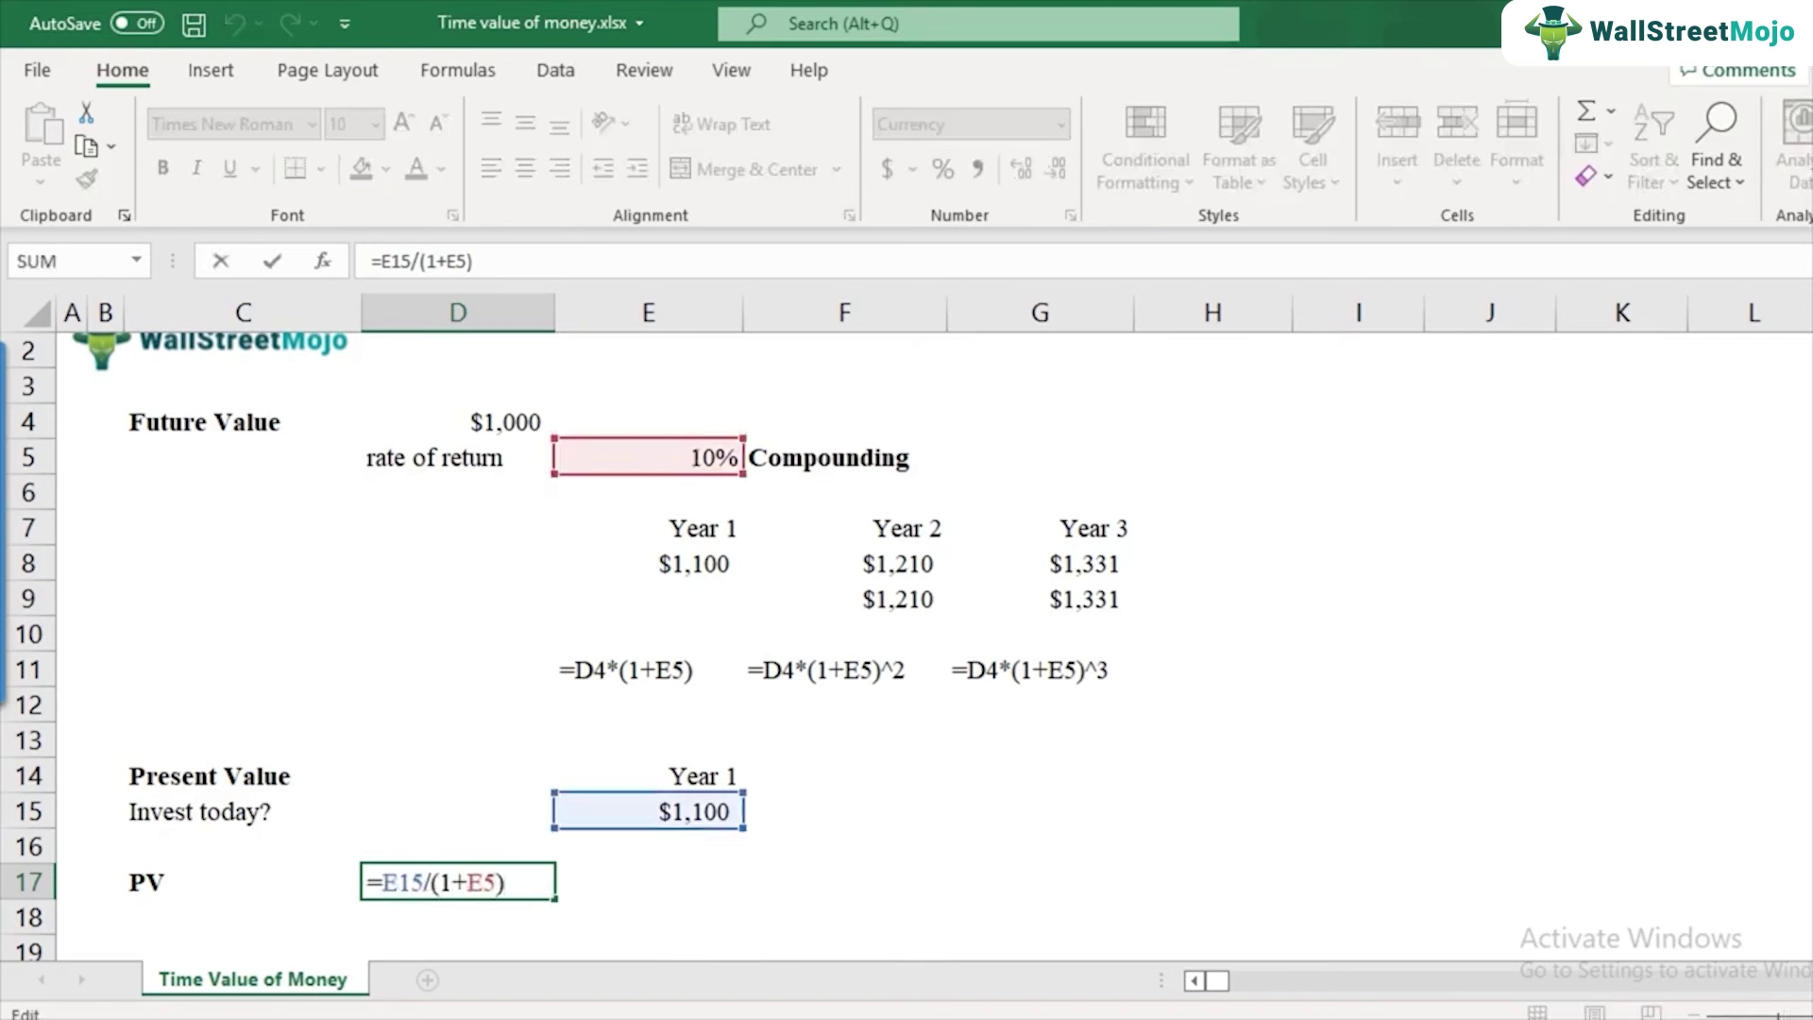
left_click_drag(430, 882, 504, 882)
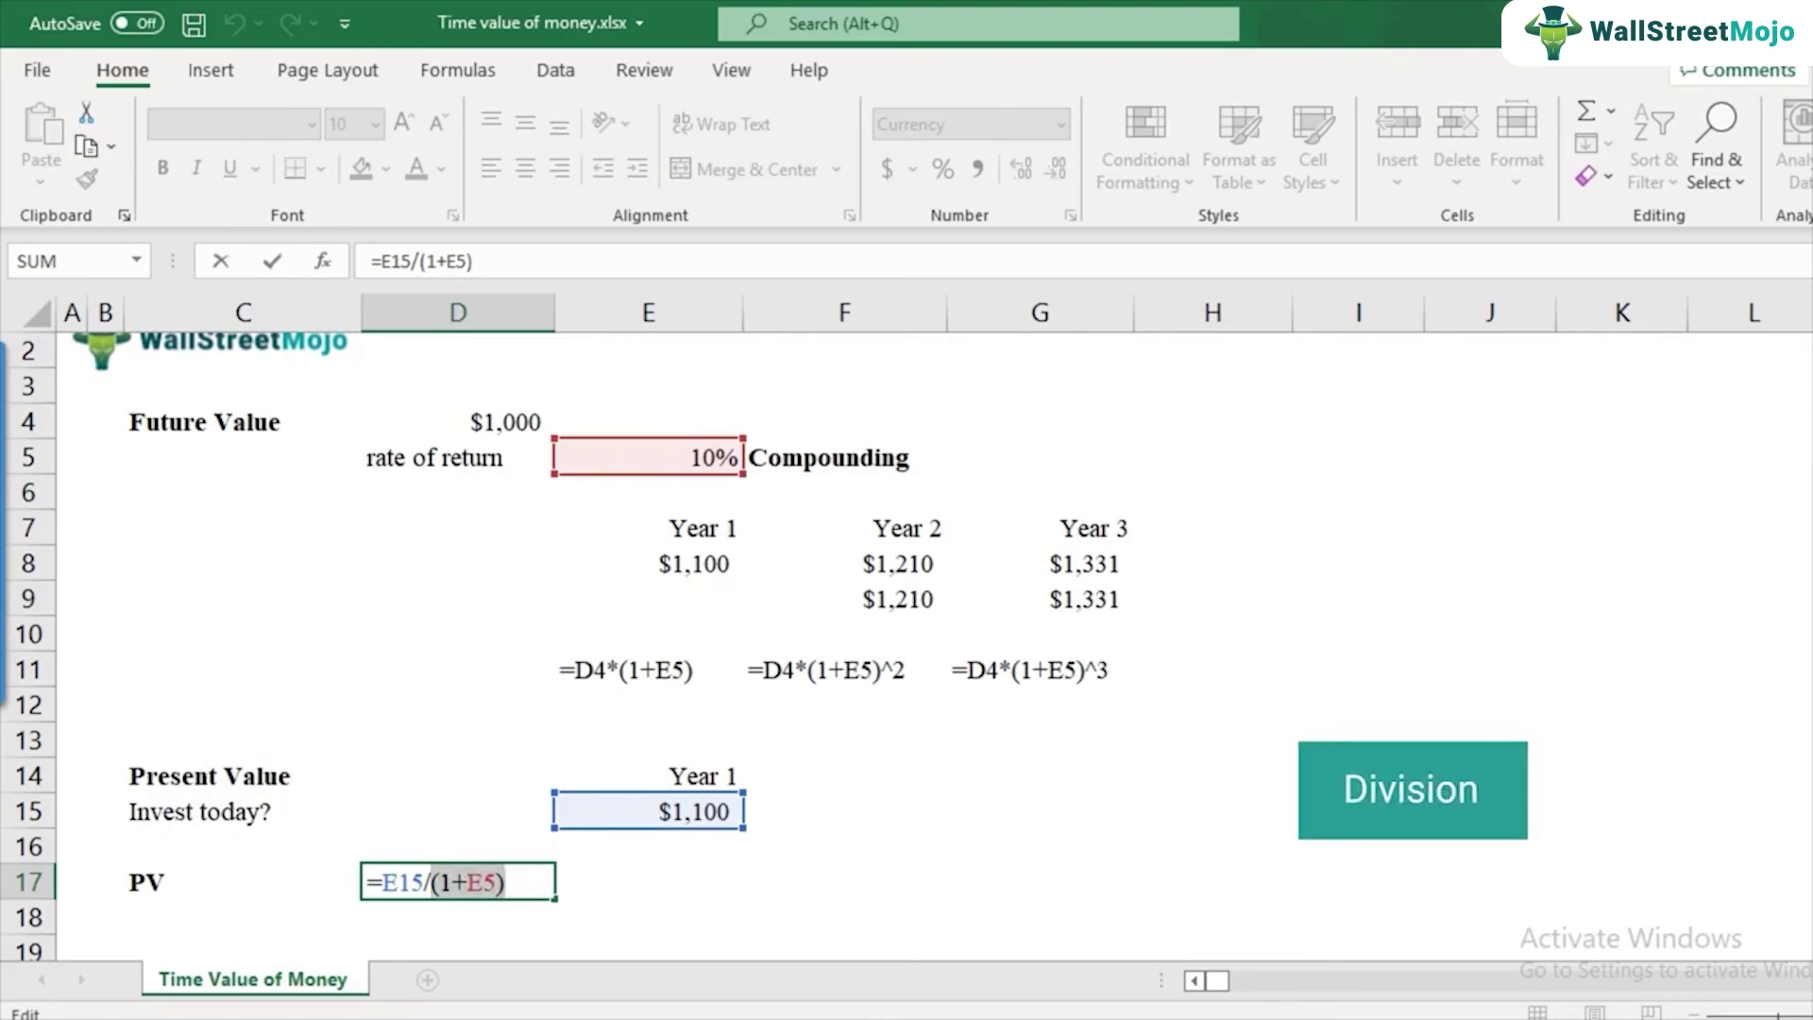
key("Escape")
double_click(650, 670)
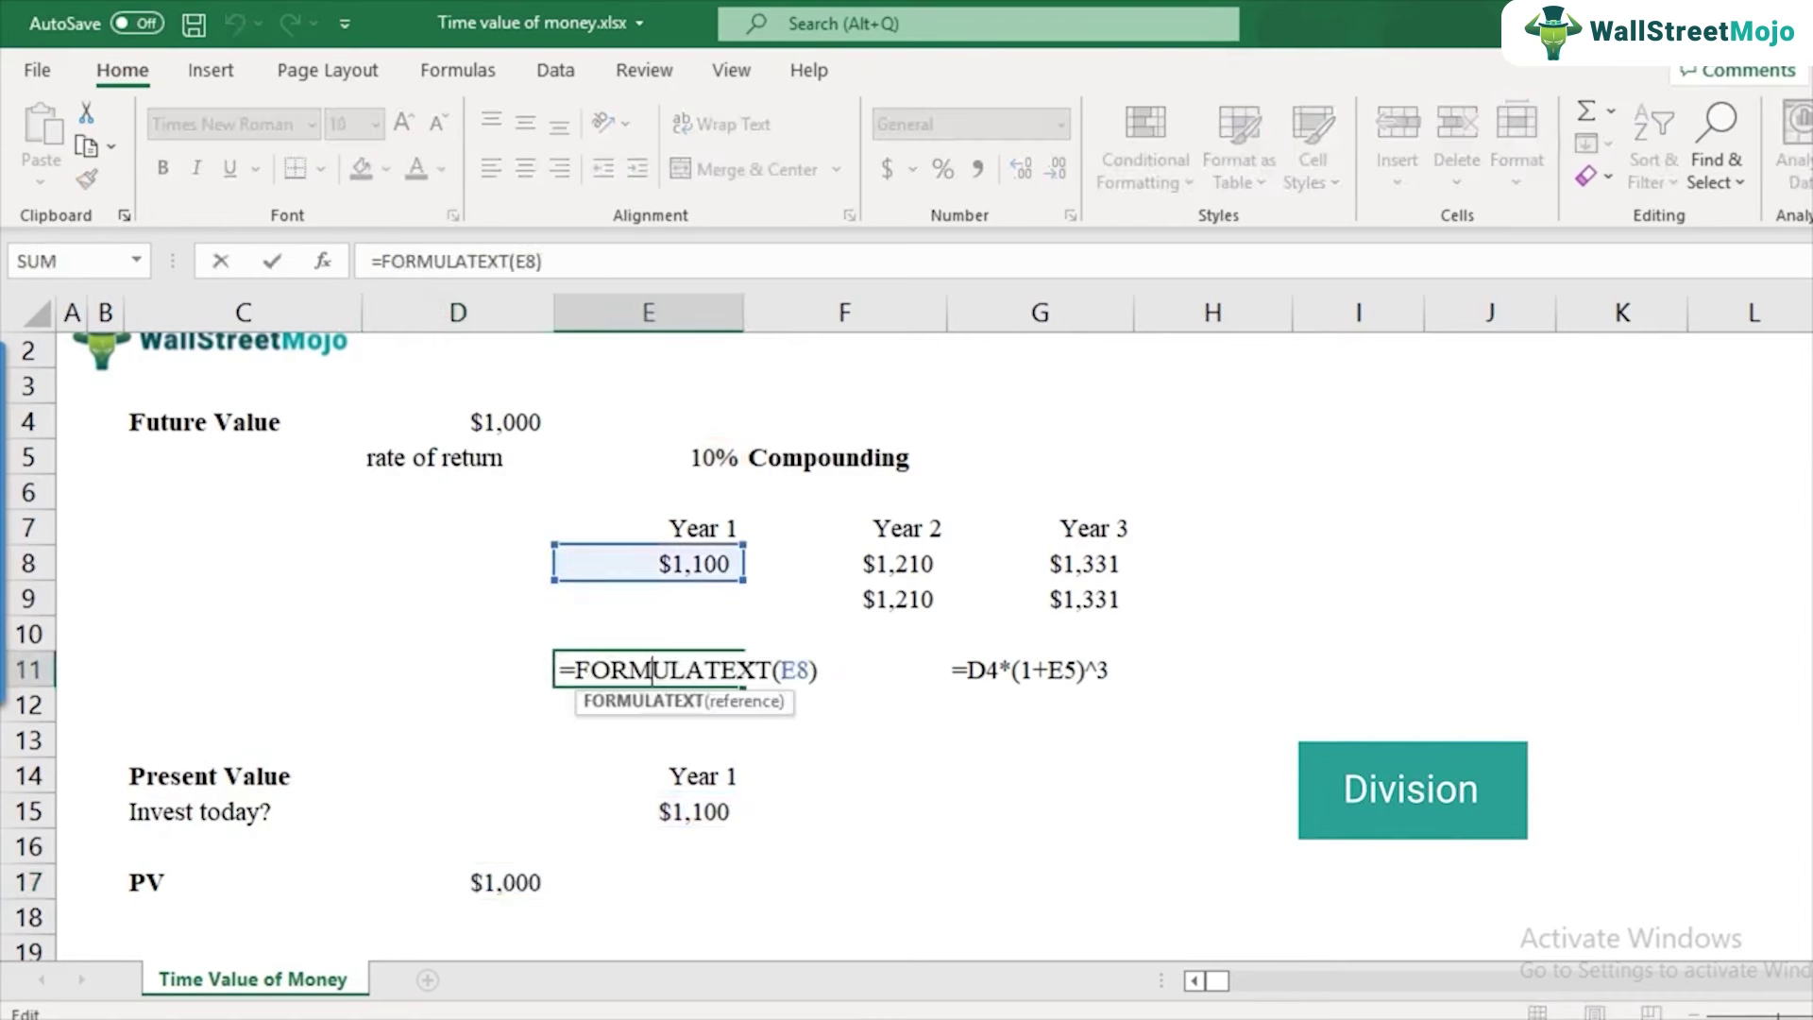
key("Escape")
double_click(648, 564)
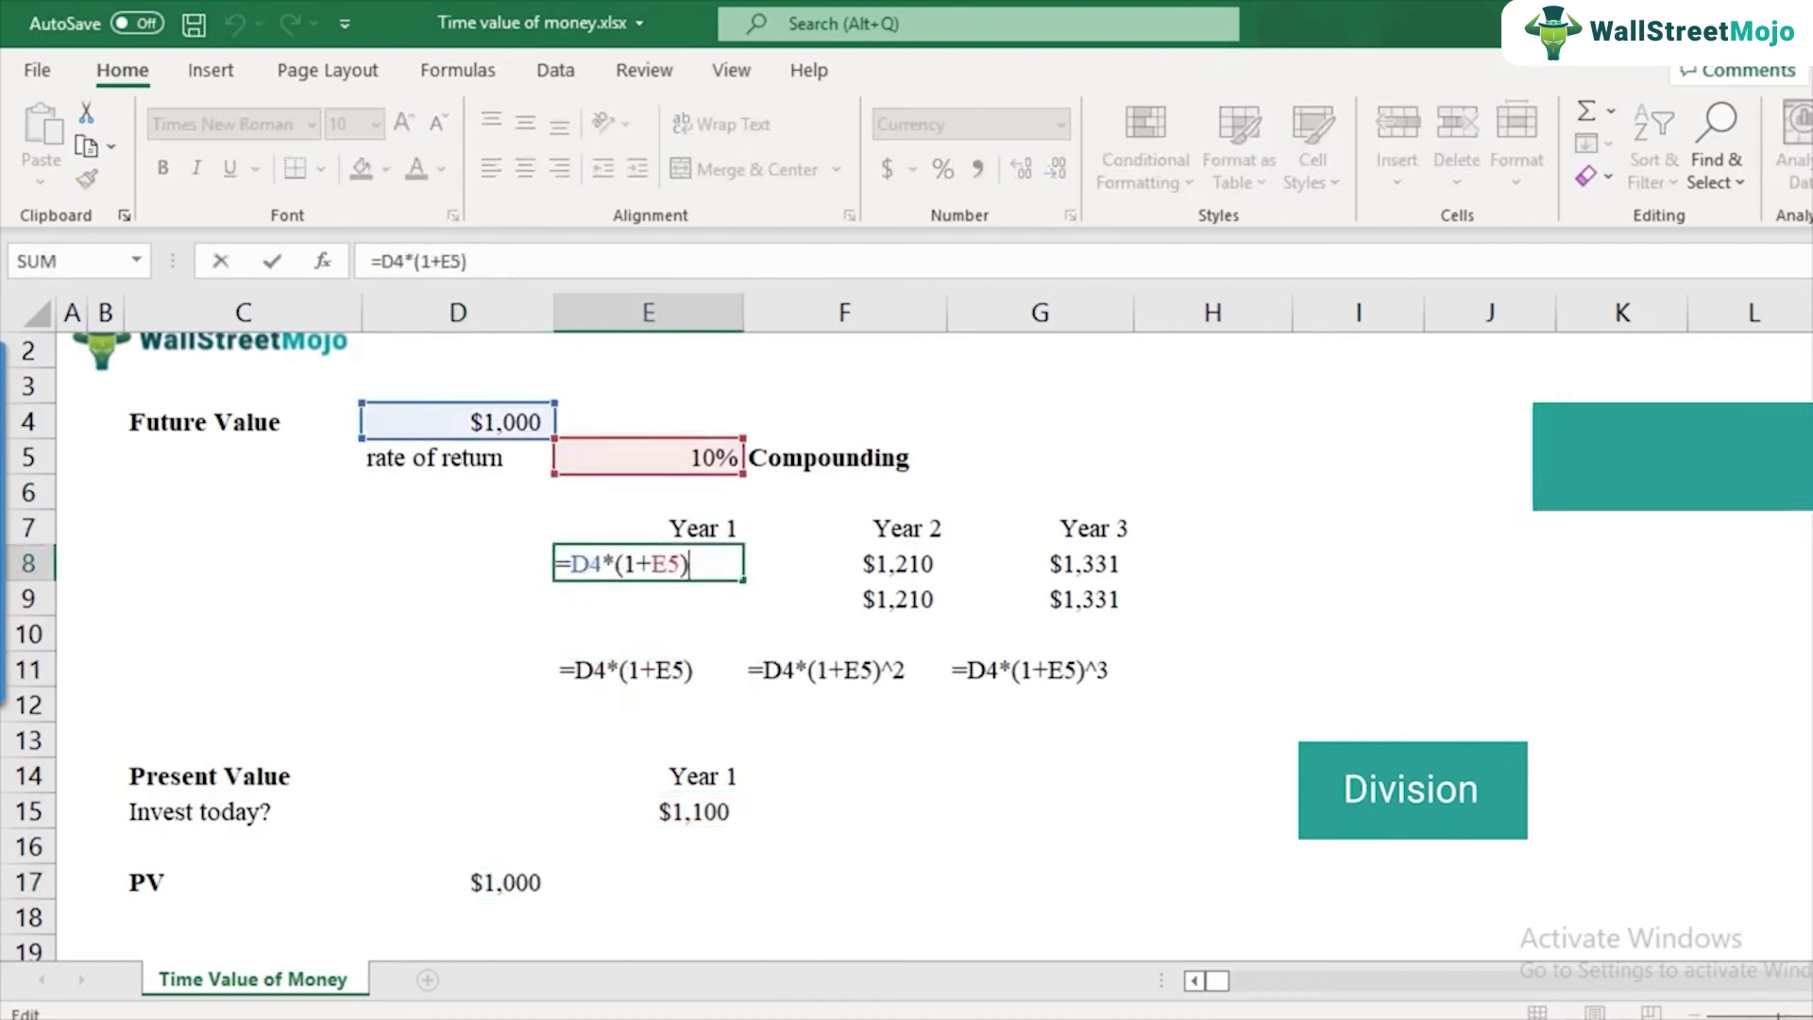
left_click_drag(615, 564, 689, 563)
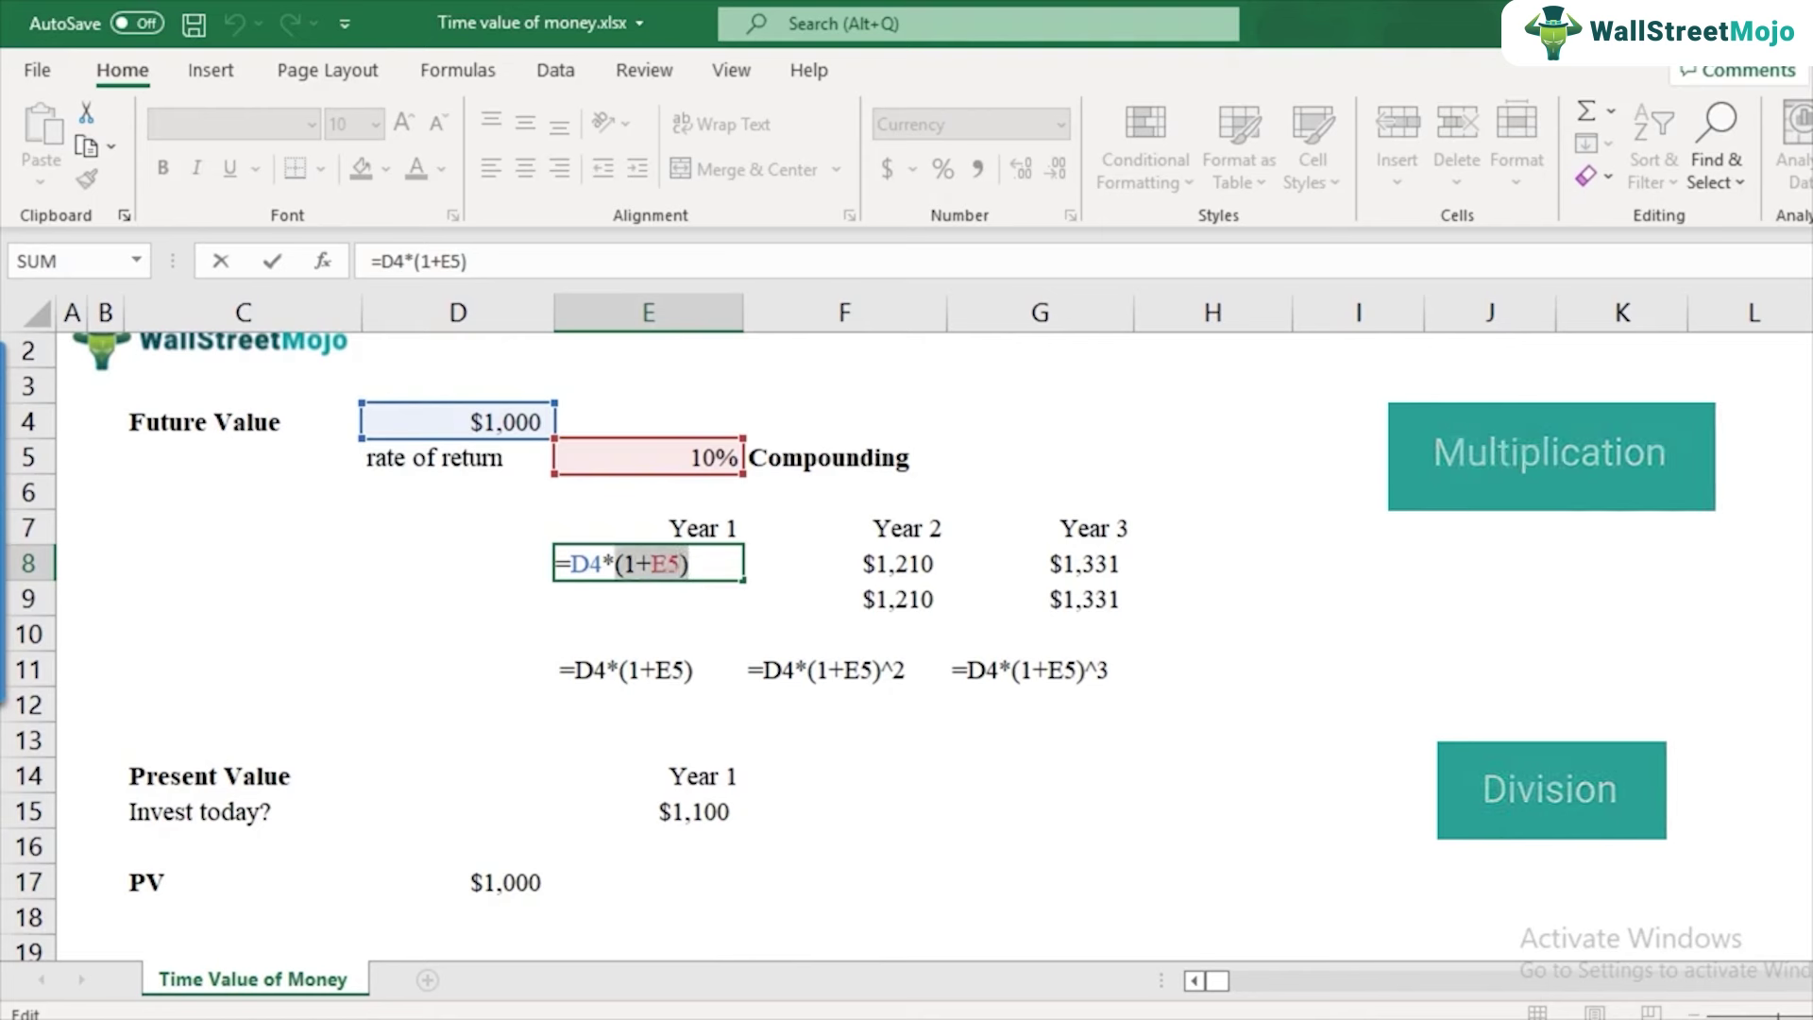
key("Escape")
- Enter the label "discounting" in cell F17 on the PV row
left_click(844, 457)
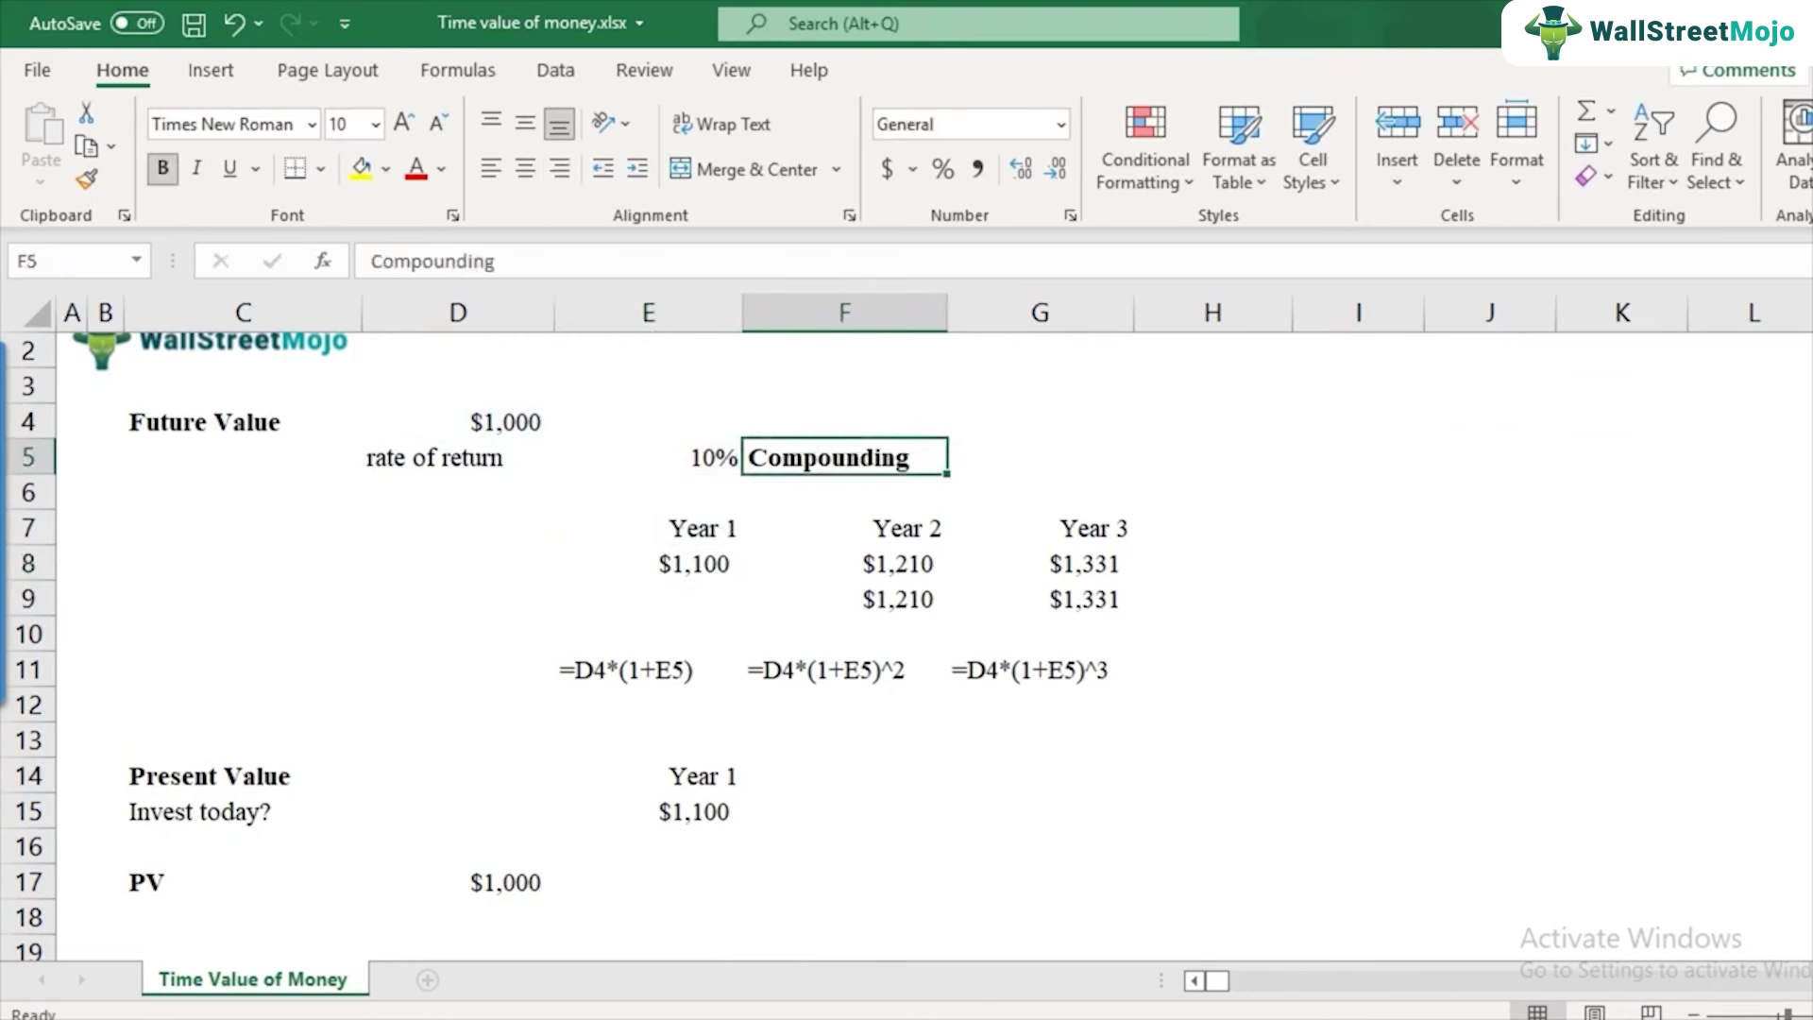
left_click(647, 882)
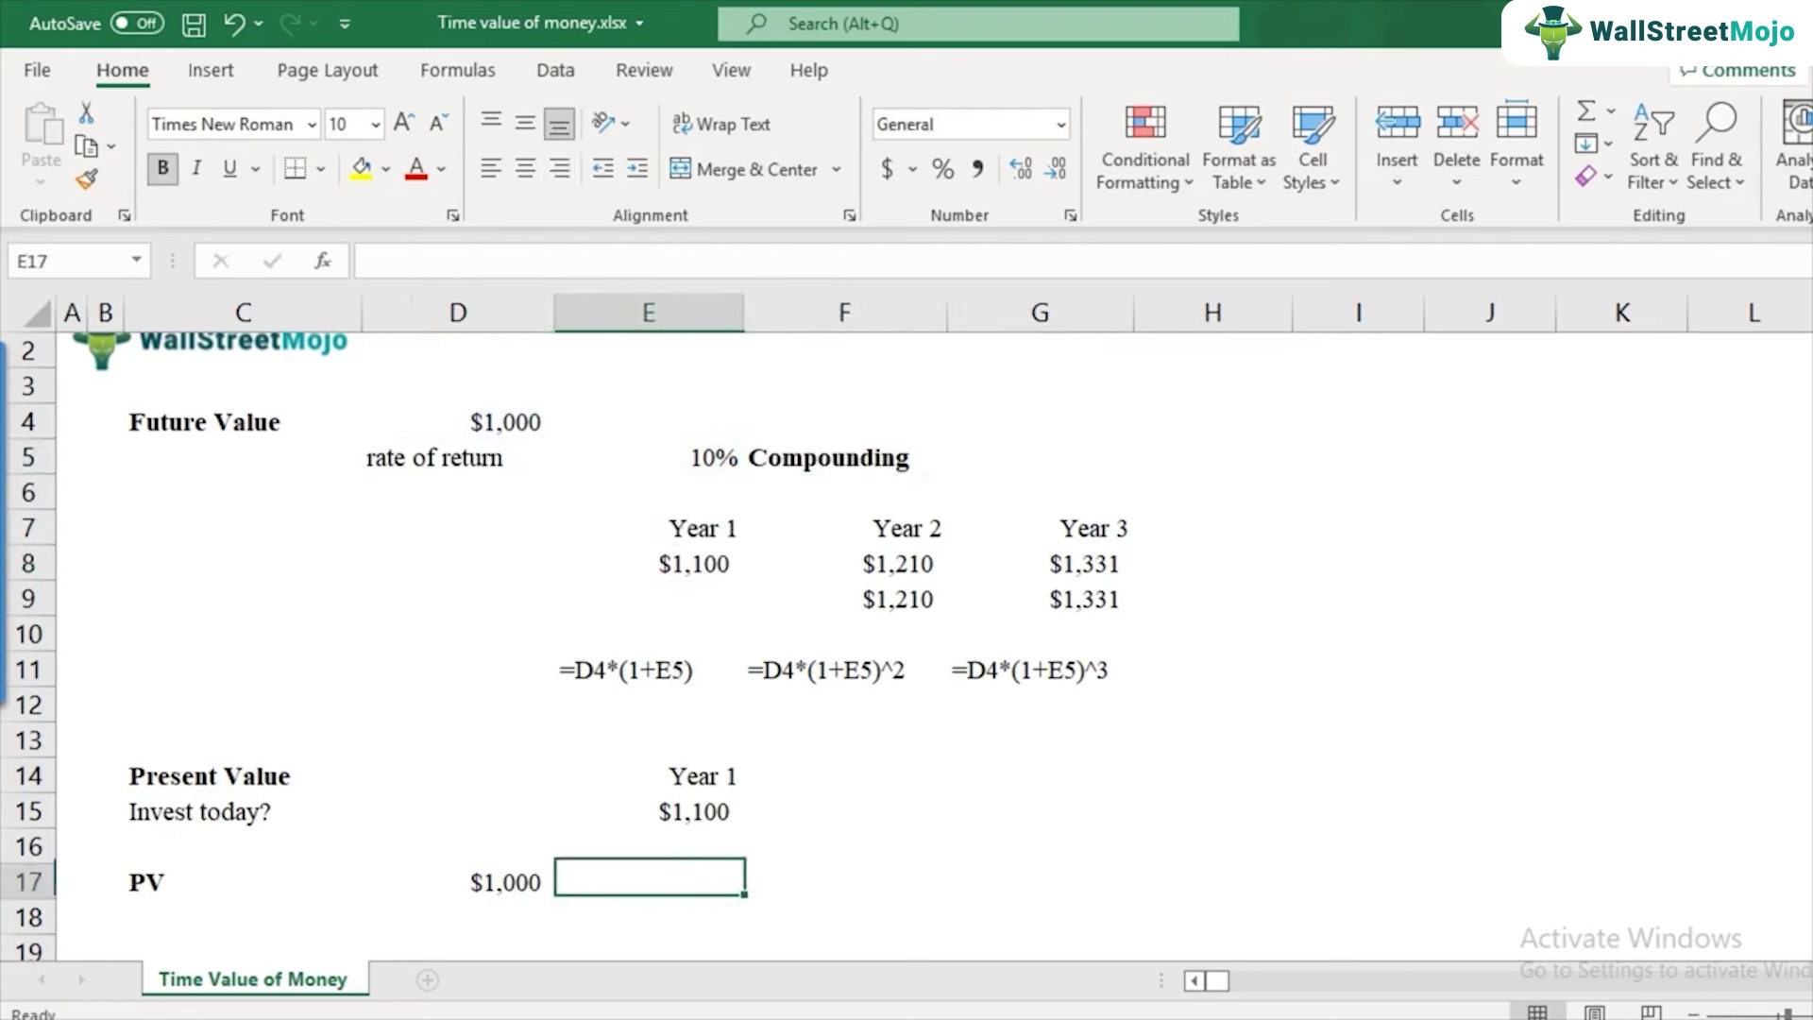
left_click(843, 882)
type("discounting")
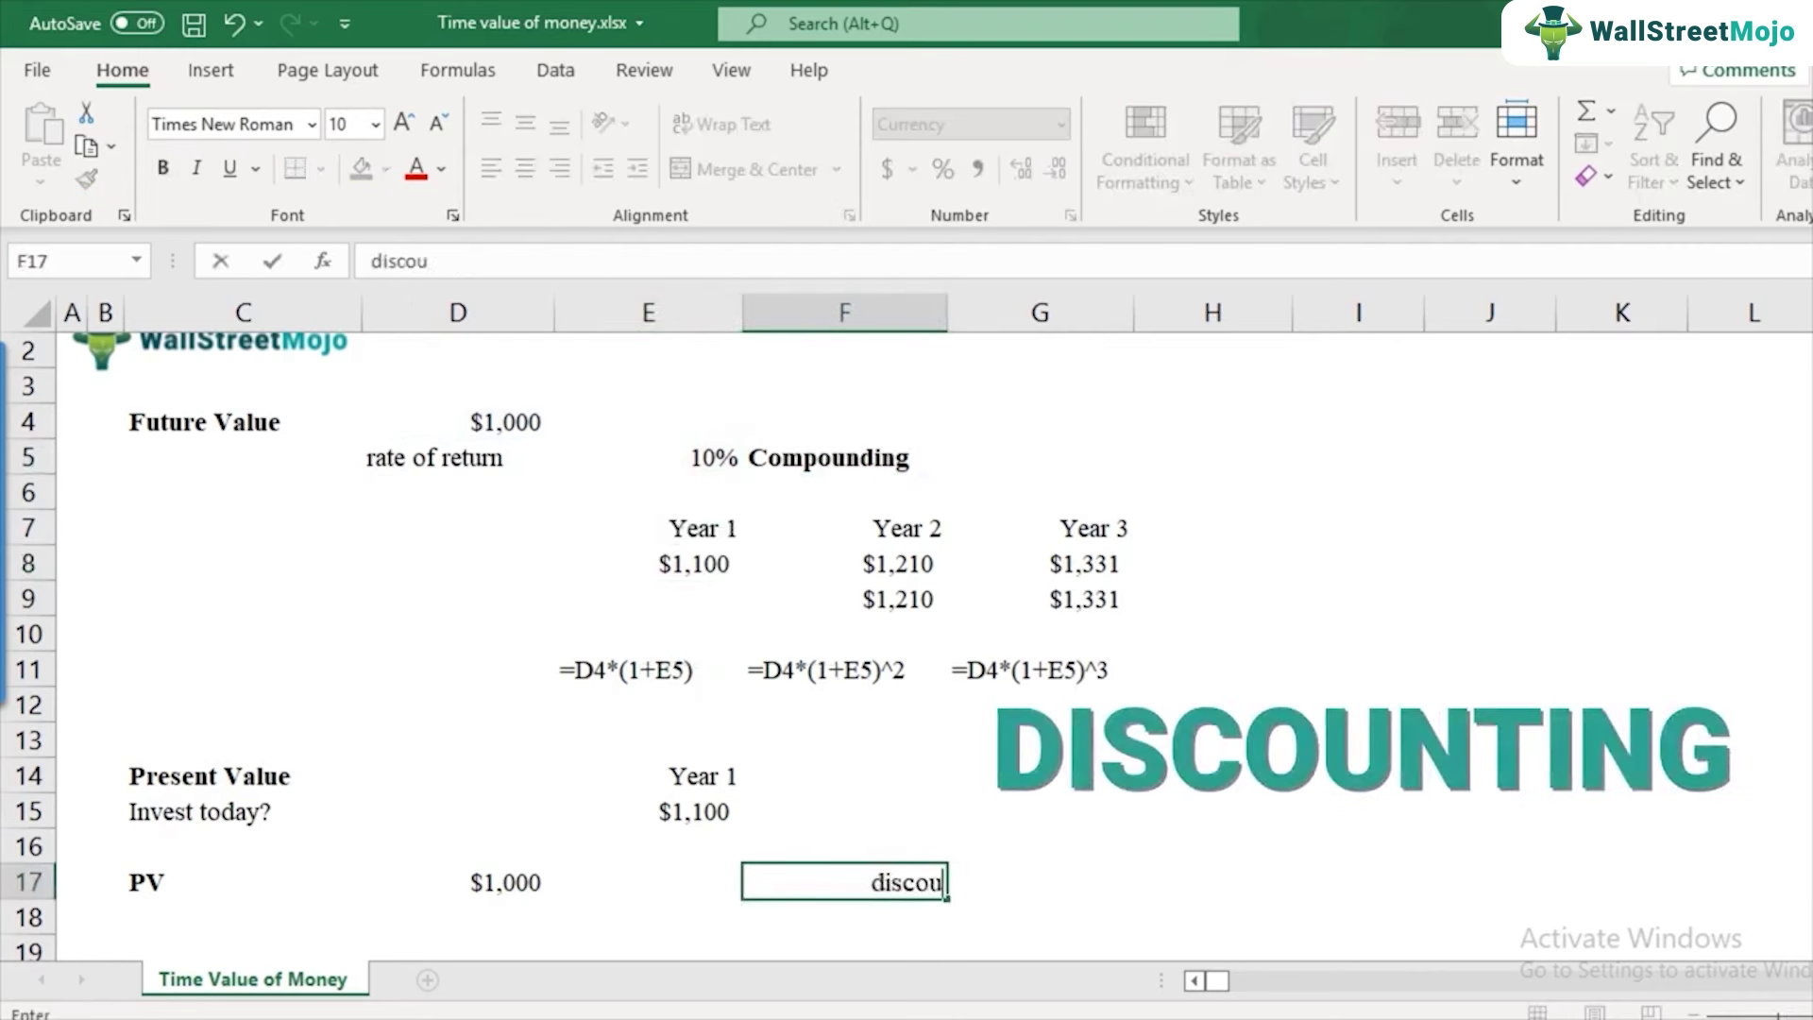
key("Return")
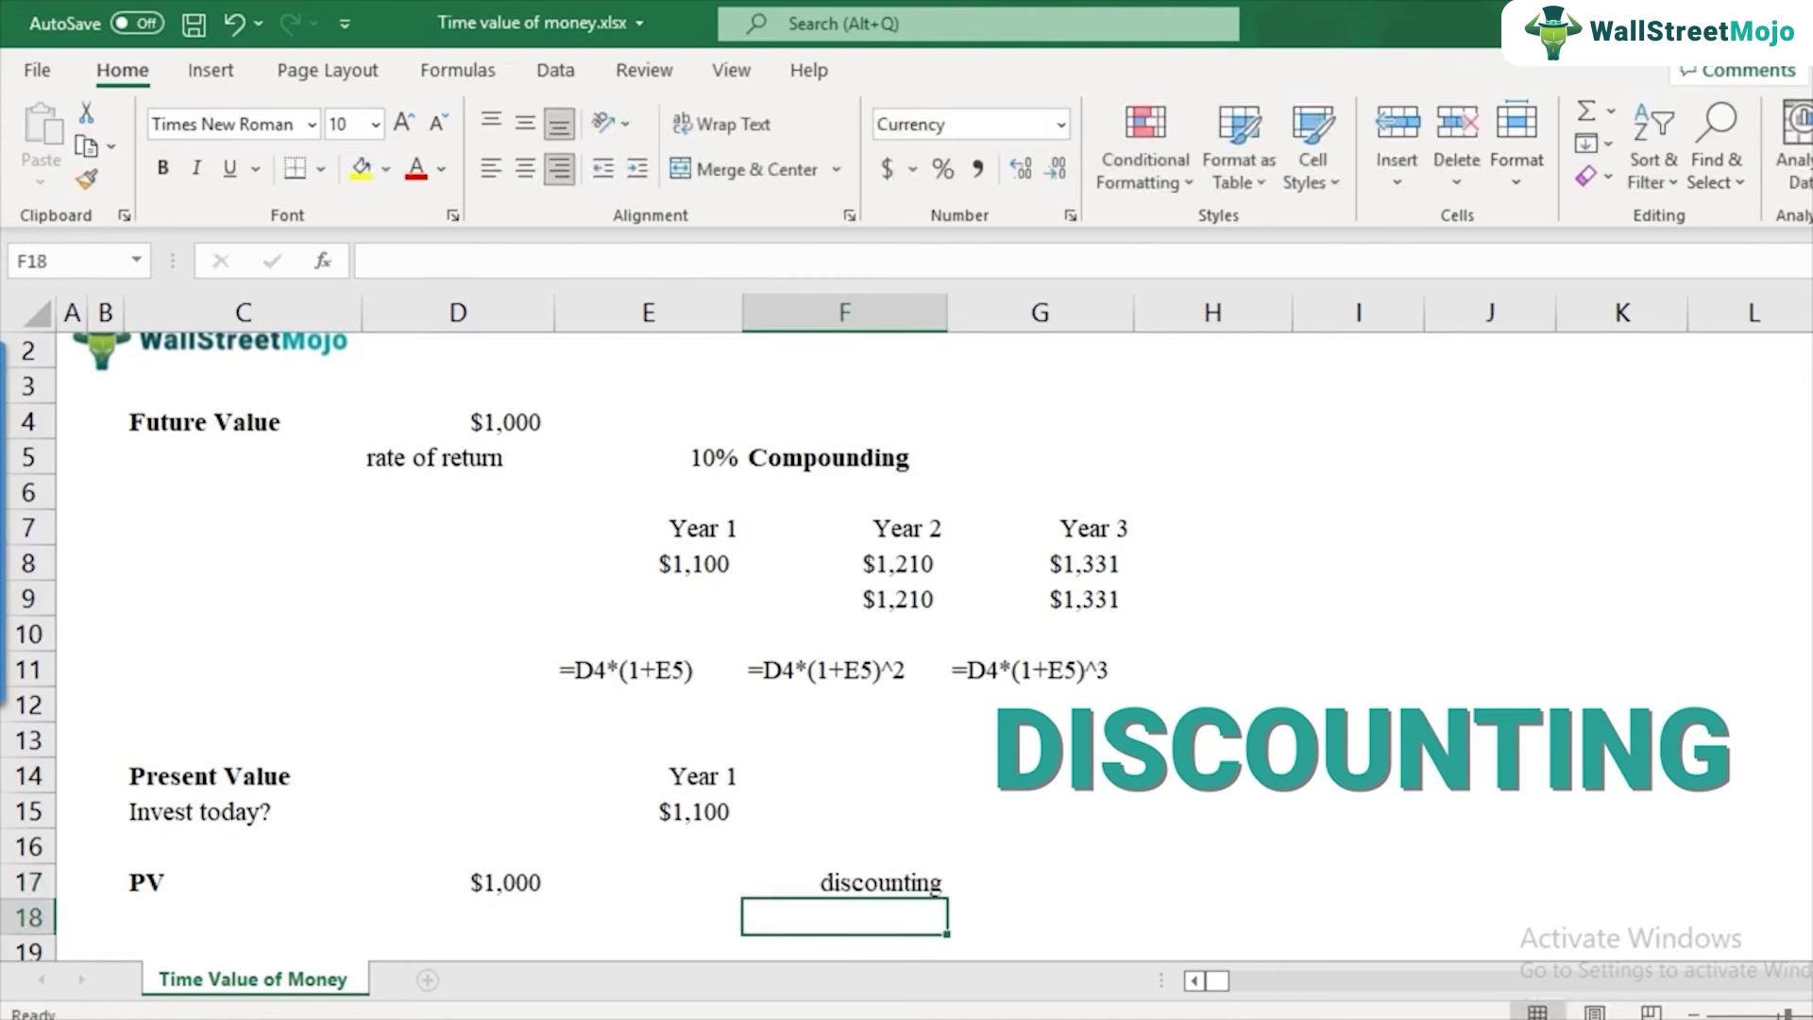
- Examine the (1+E5) divisor in the present value formula in D17, leaving the formula unedited
left_click(483, 882)
double_click(484, 882)
left_click_drag(431, 882, 505, 882)
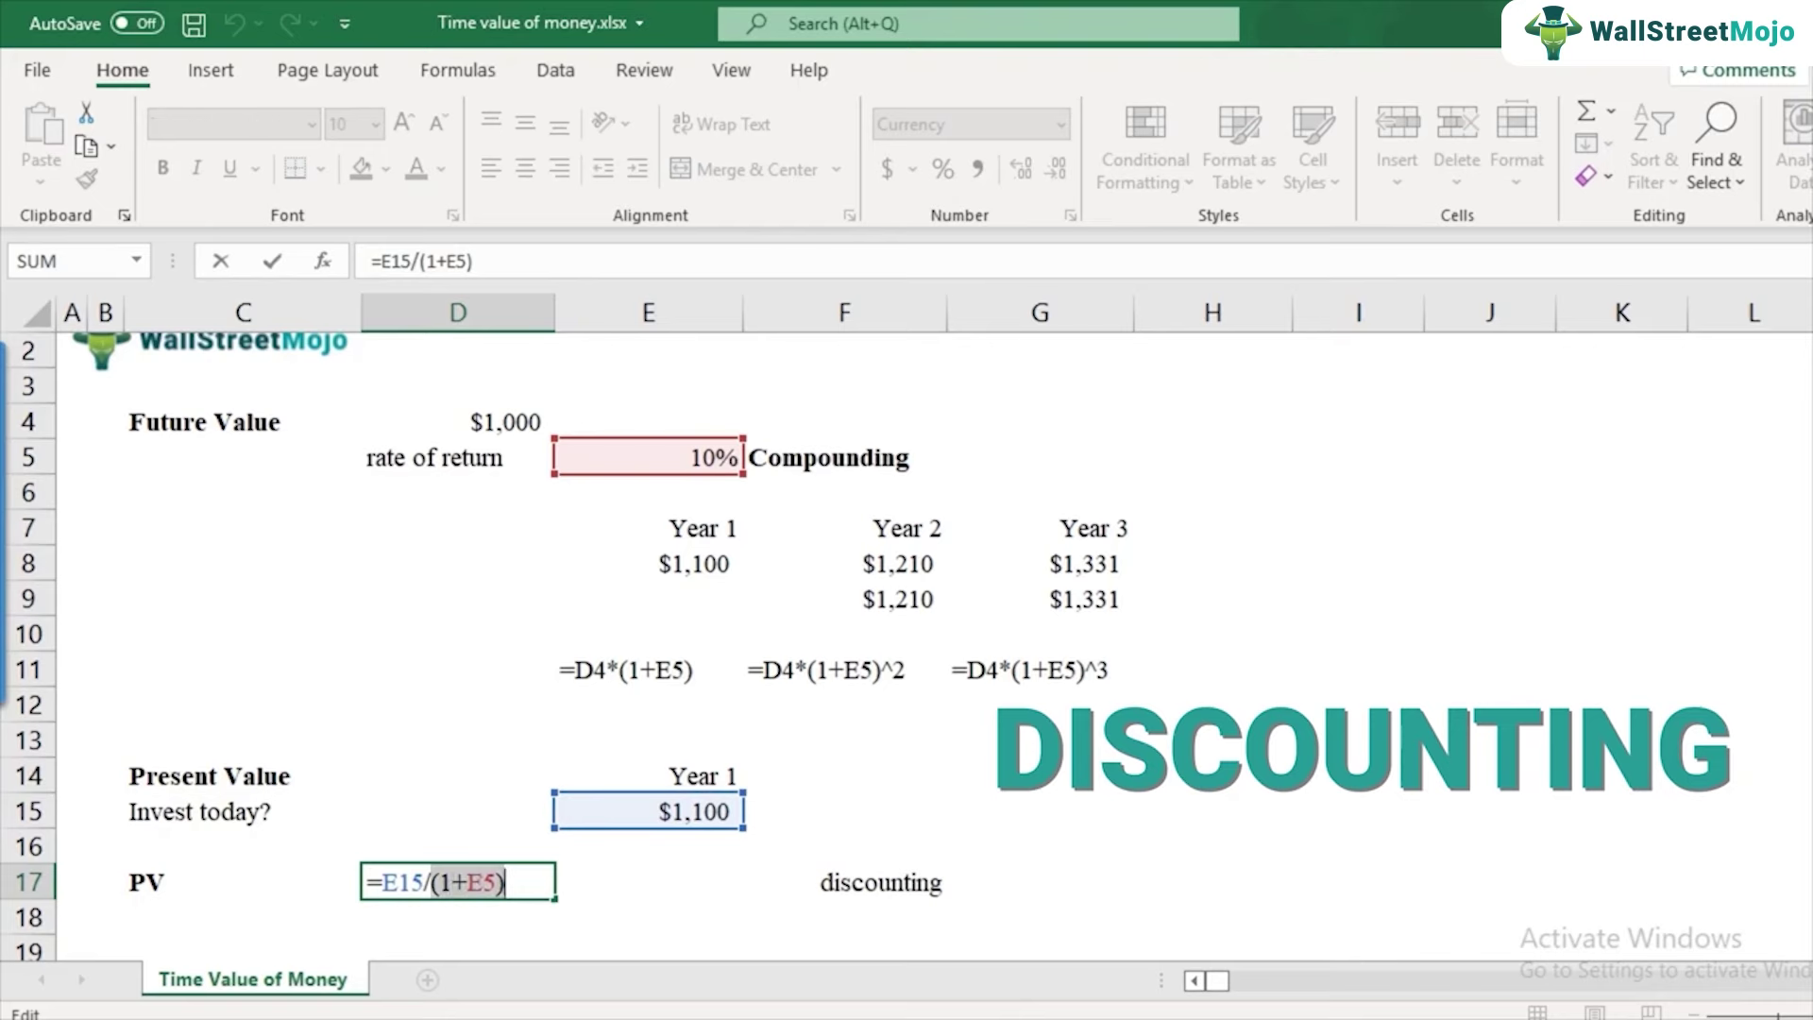
key("Escape")
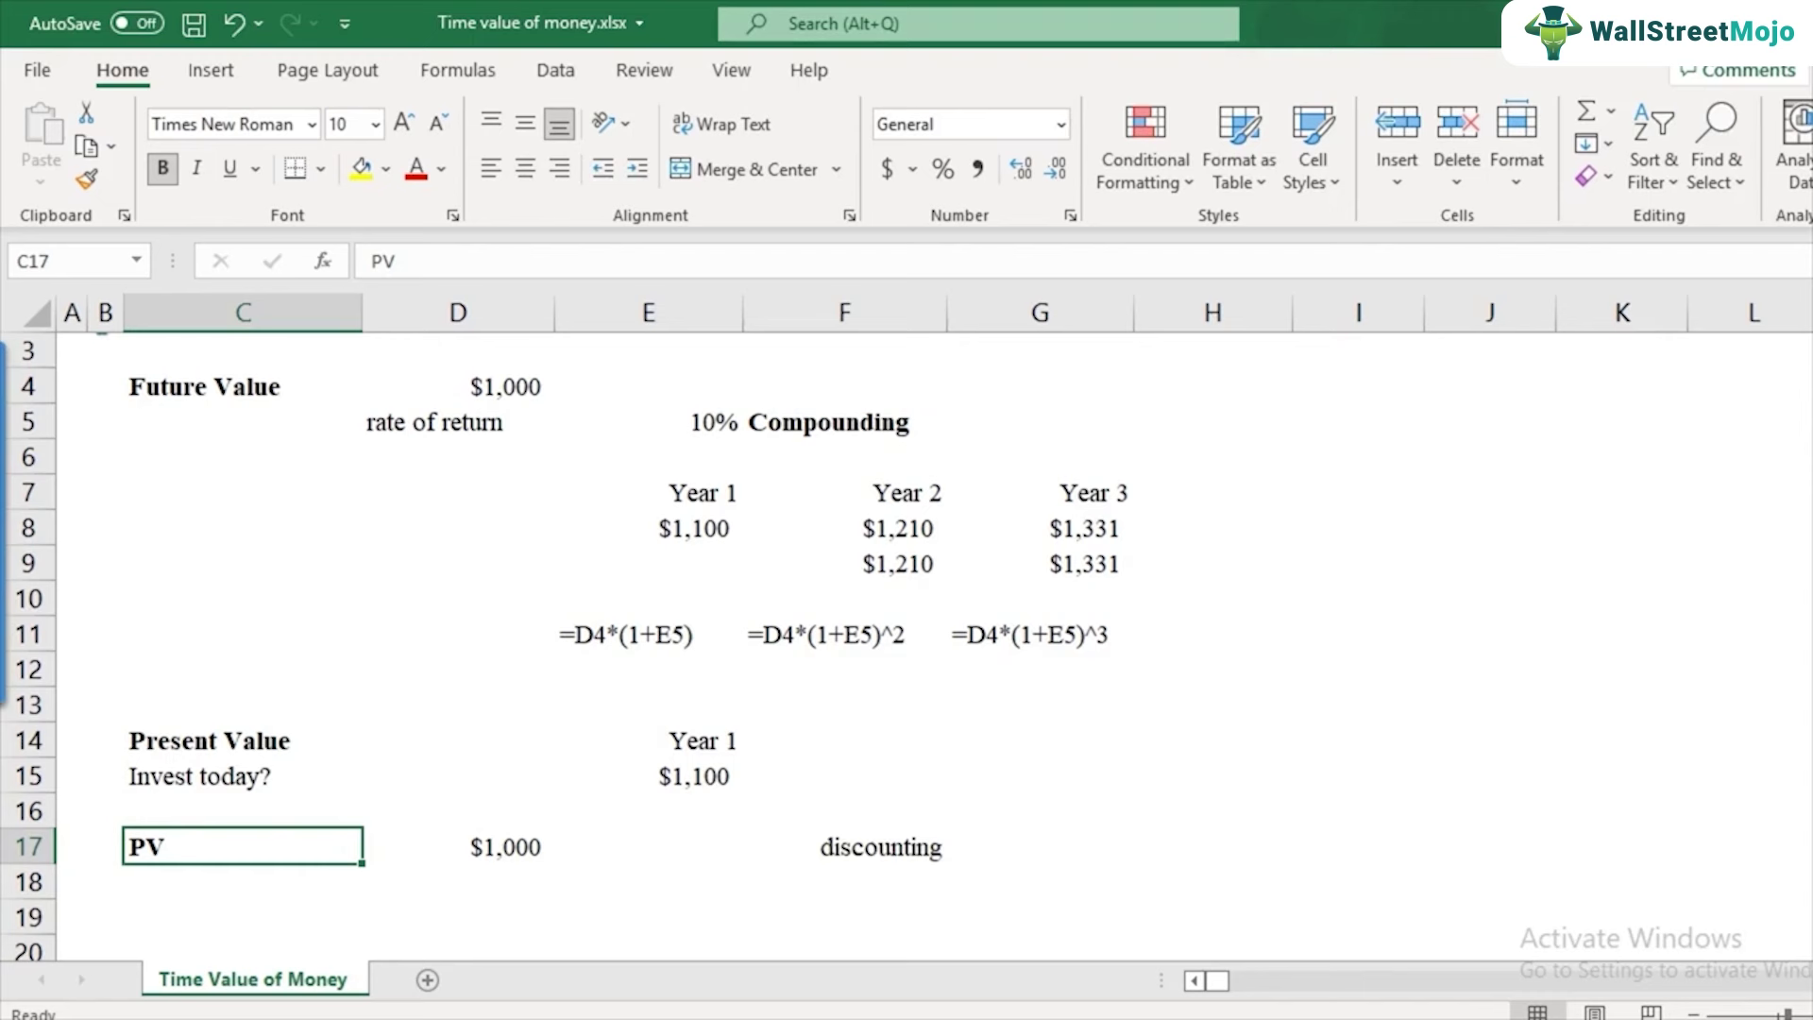
- Extend the PV label in cell C17 with "(1 year)"
left_click(648, 776)
double_click(242, 847)
type("(1 years")
key("BackSpace")
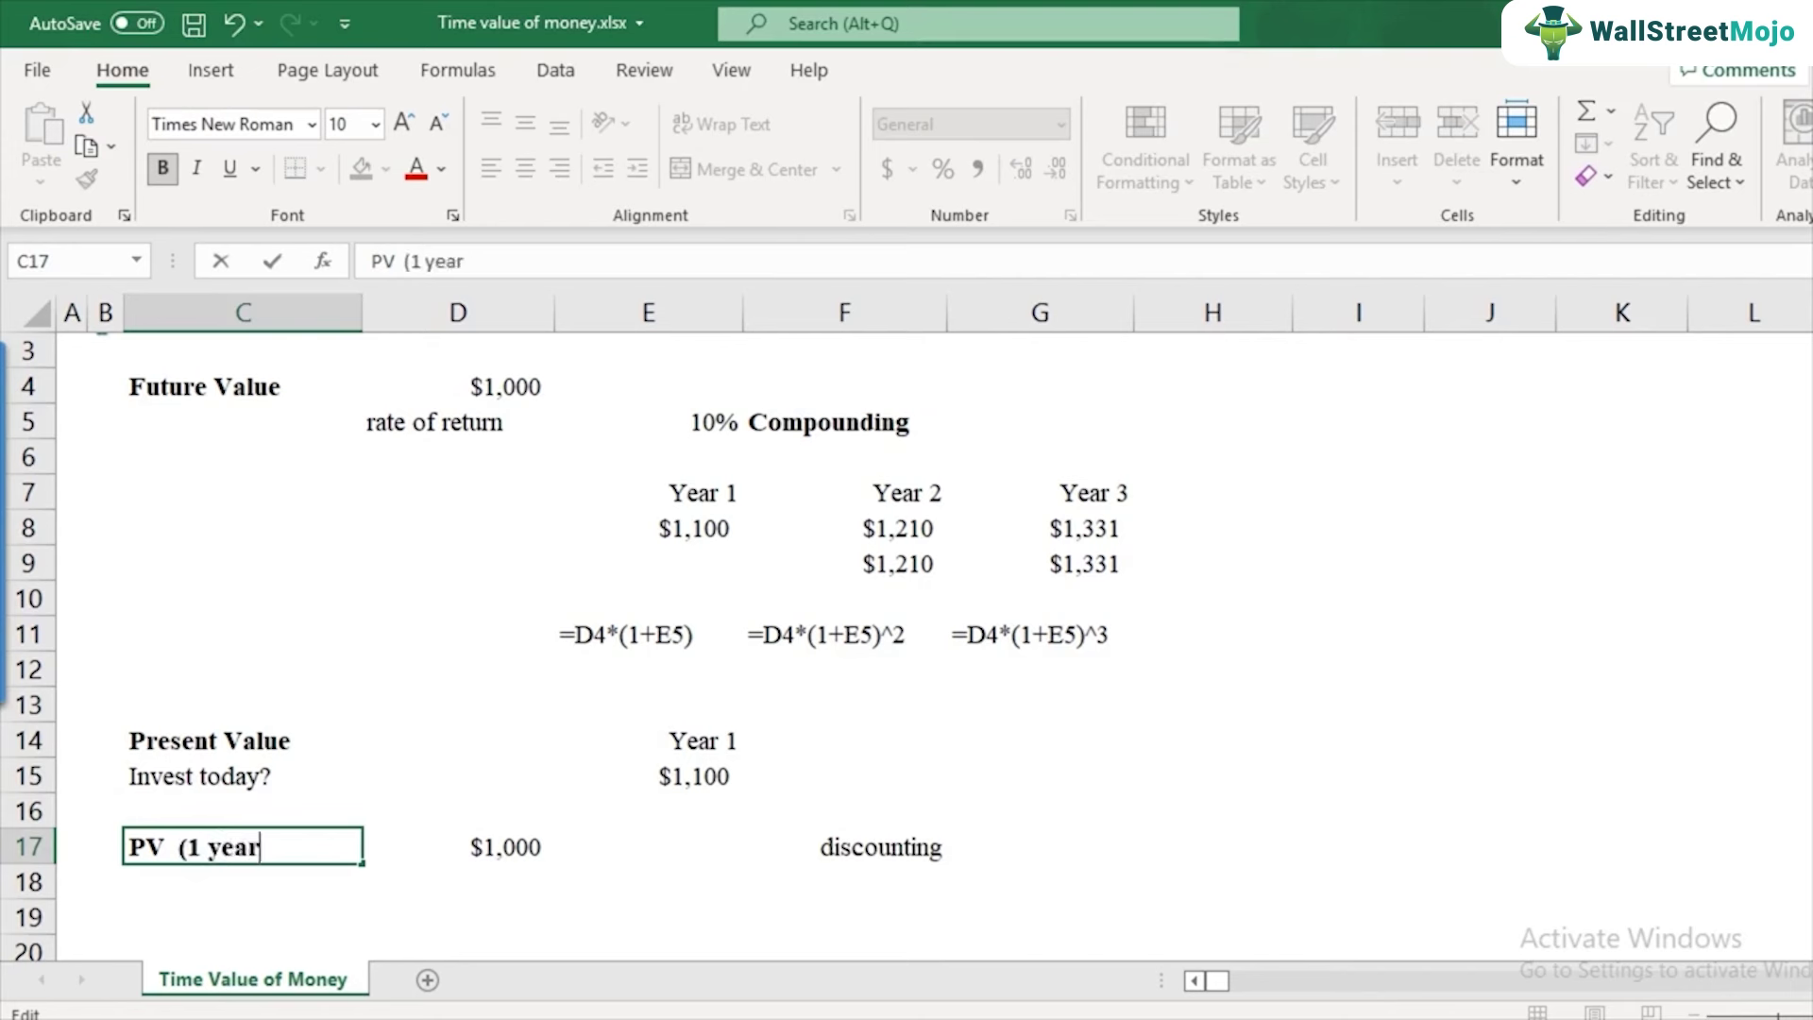
type(")")
key("Return")
- Copy the label from C17 into C18 and change the copy to "PV (2 year)"
key("Up")
key("ctrl+c")
key("Down")
key("Return")
key("F2")
key("Left")
key("Left")
key("Left")
key("Left")
key("Left")
key("Left")
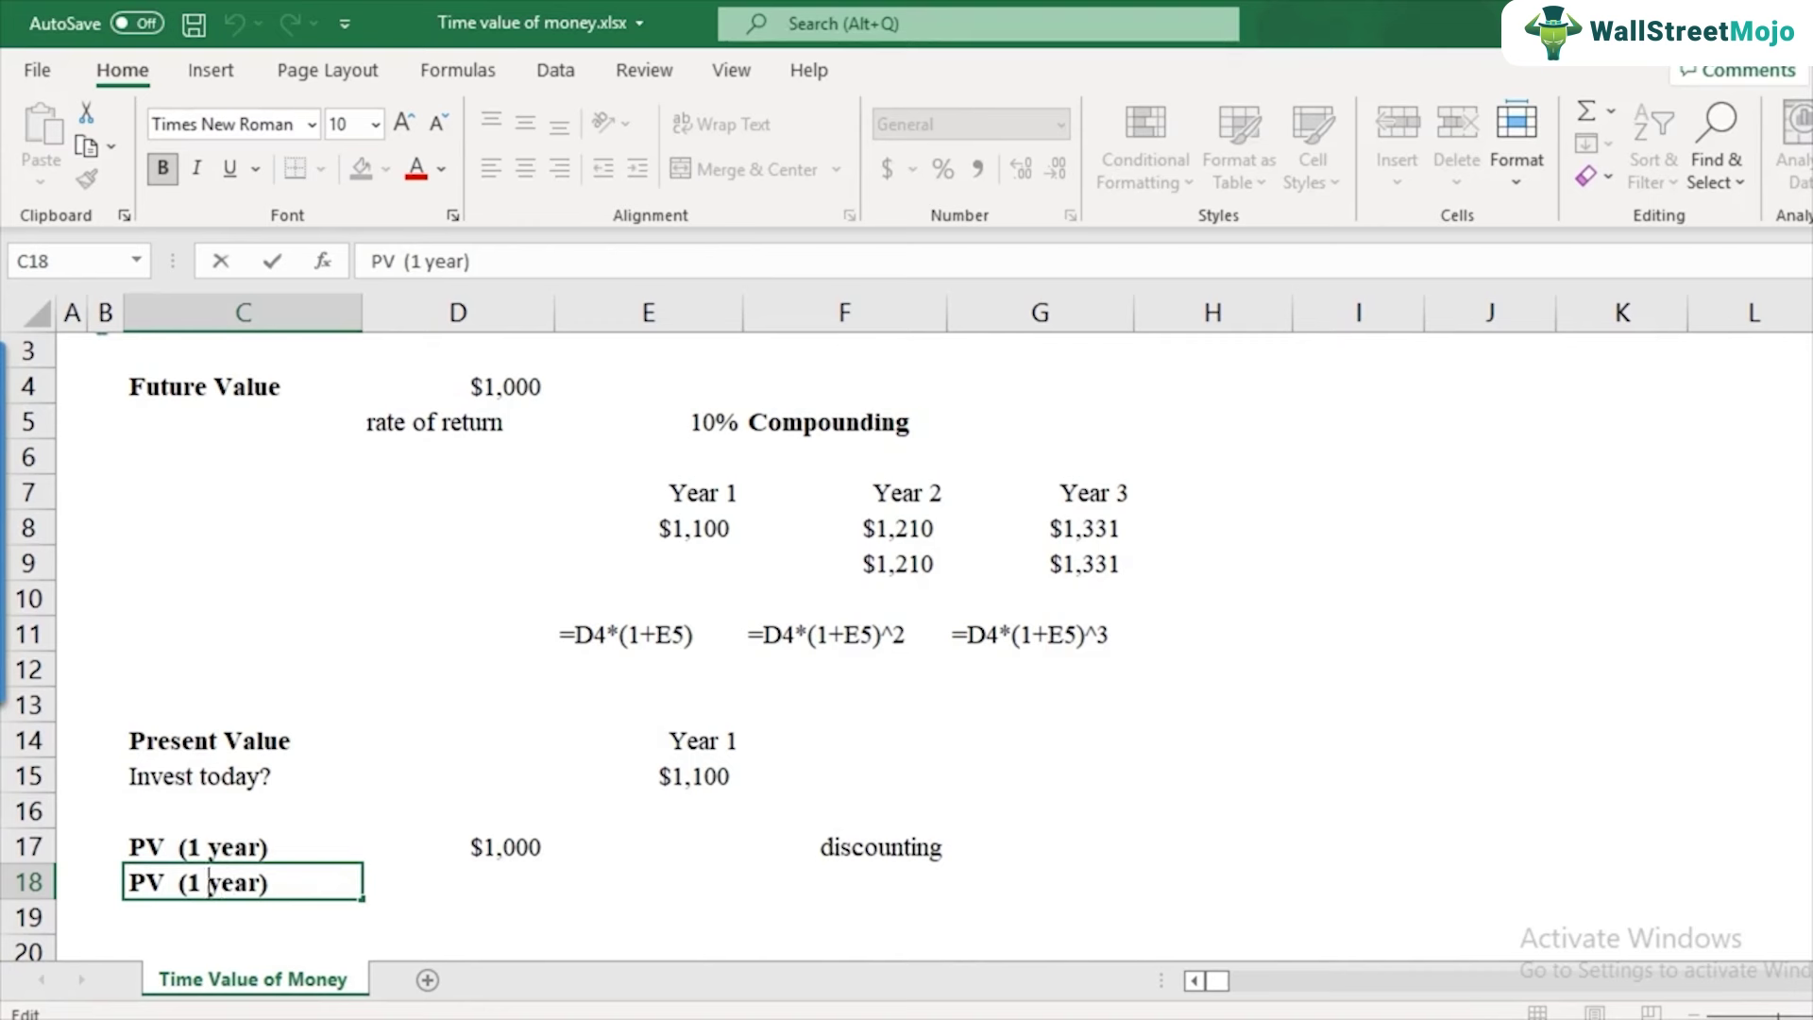
key("BackSpace")
type("2")
key("Return")
key("Up")
key("Right")
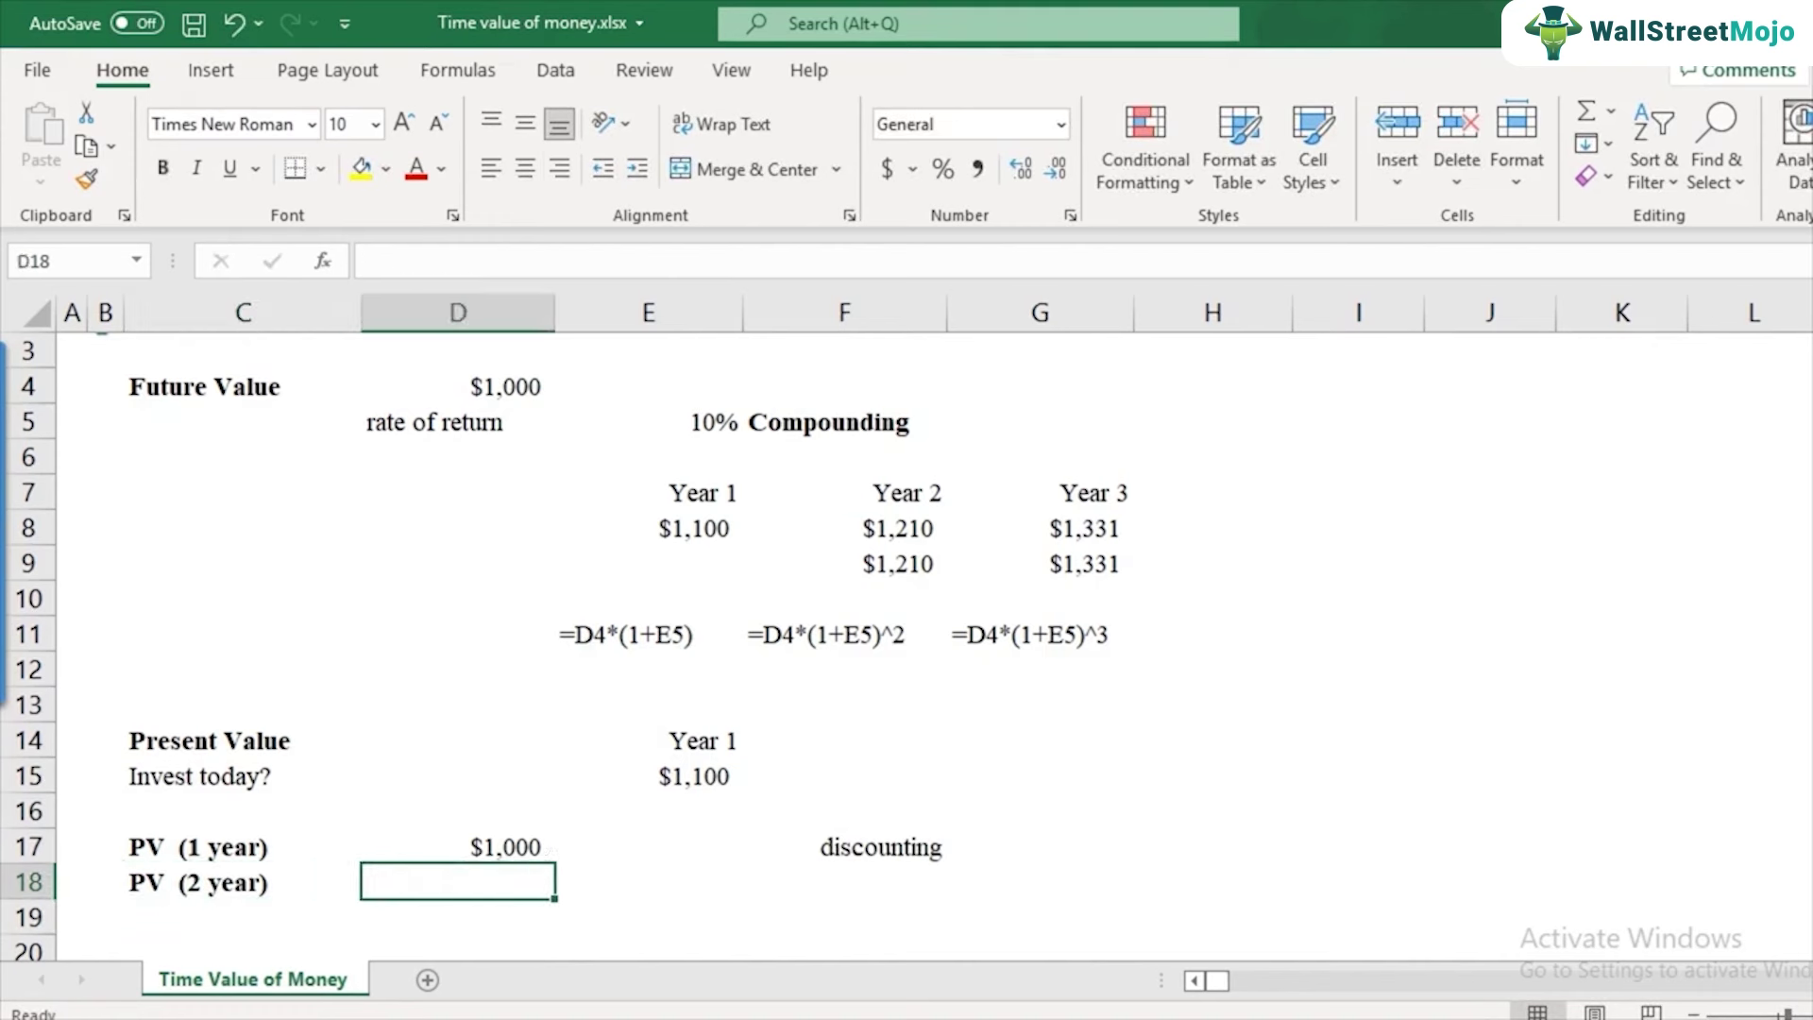
- Copy the "Year 2" heading from F7 into F14 and enter the amount 1,210 below it in F15
left_click(844, 492)
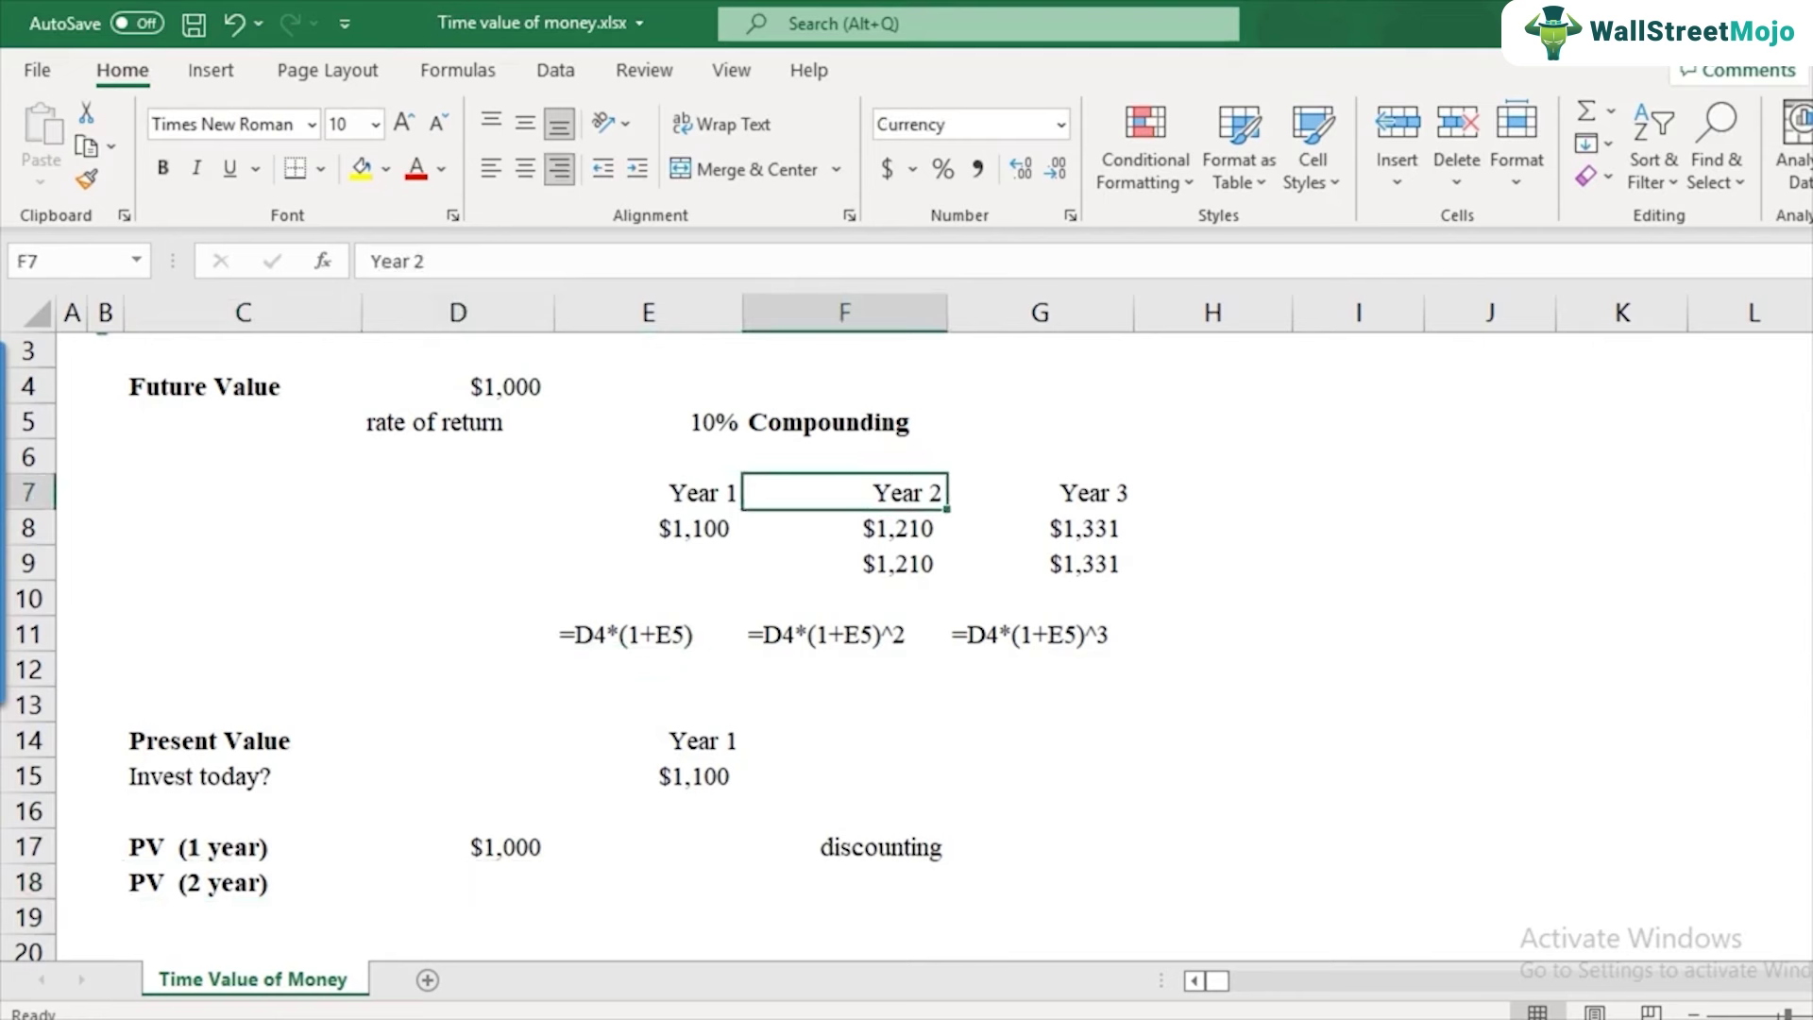
left_click(648, 740)
left_click(844, 491)
key("ctrl+c")
left_click(844, 740)
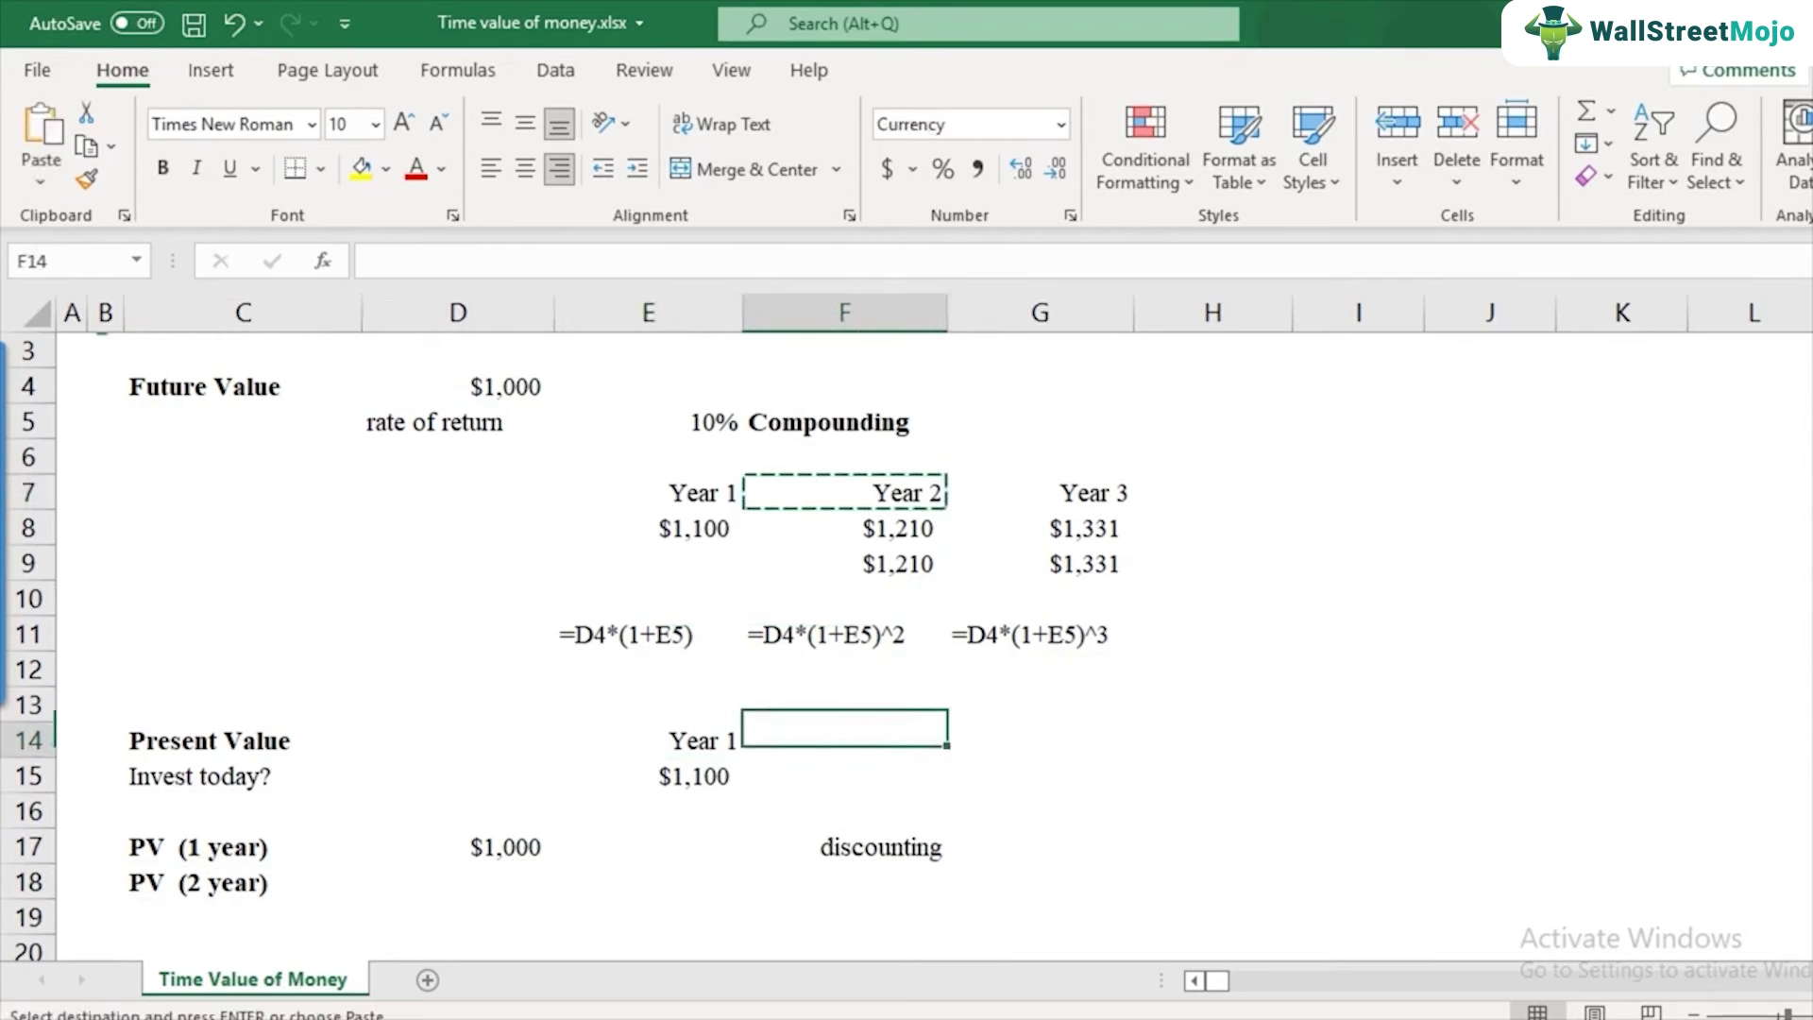
key("ctrl+v")
left_click(844, 776)
type("1,210")
key("Return")
- Enter the two-year present value formula =F15/(1+E5)^2 in D18
scroll(907, 642, "down", 1)
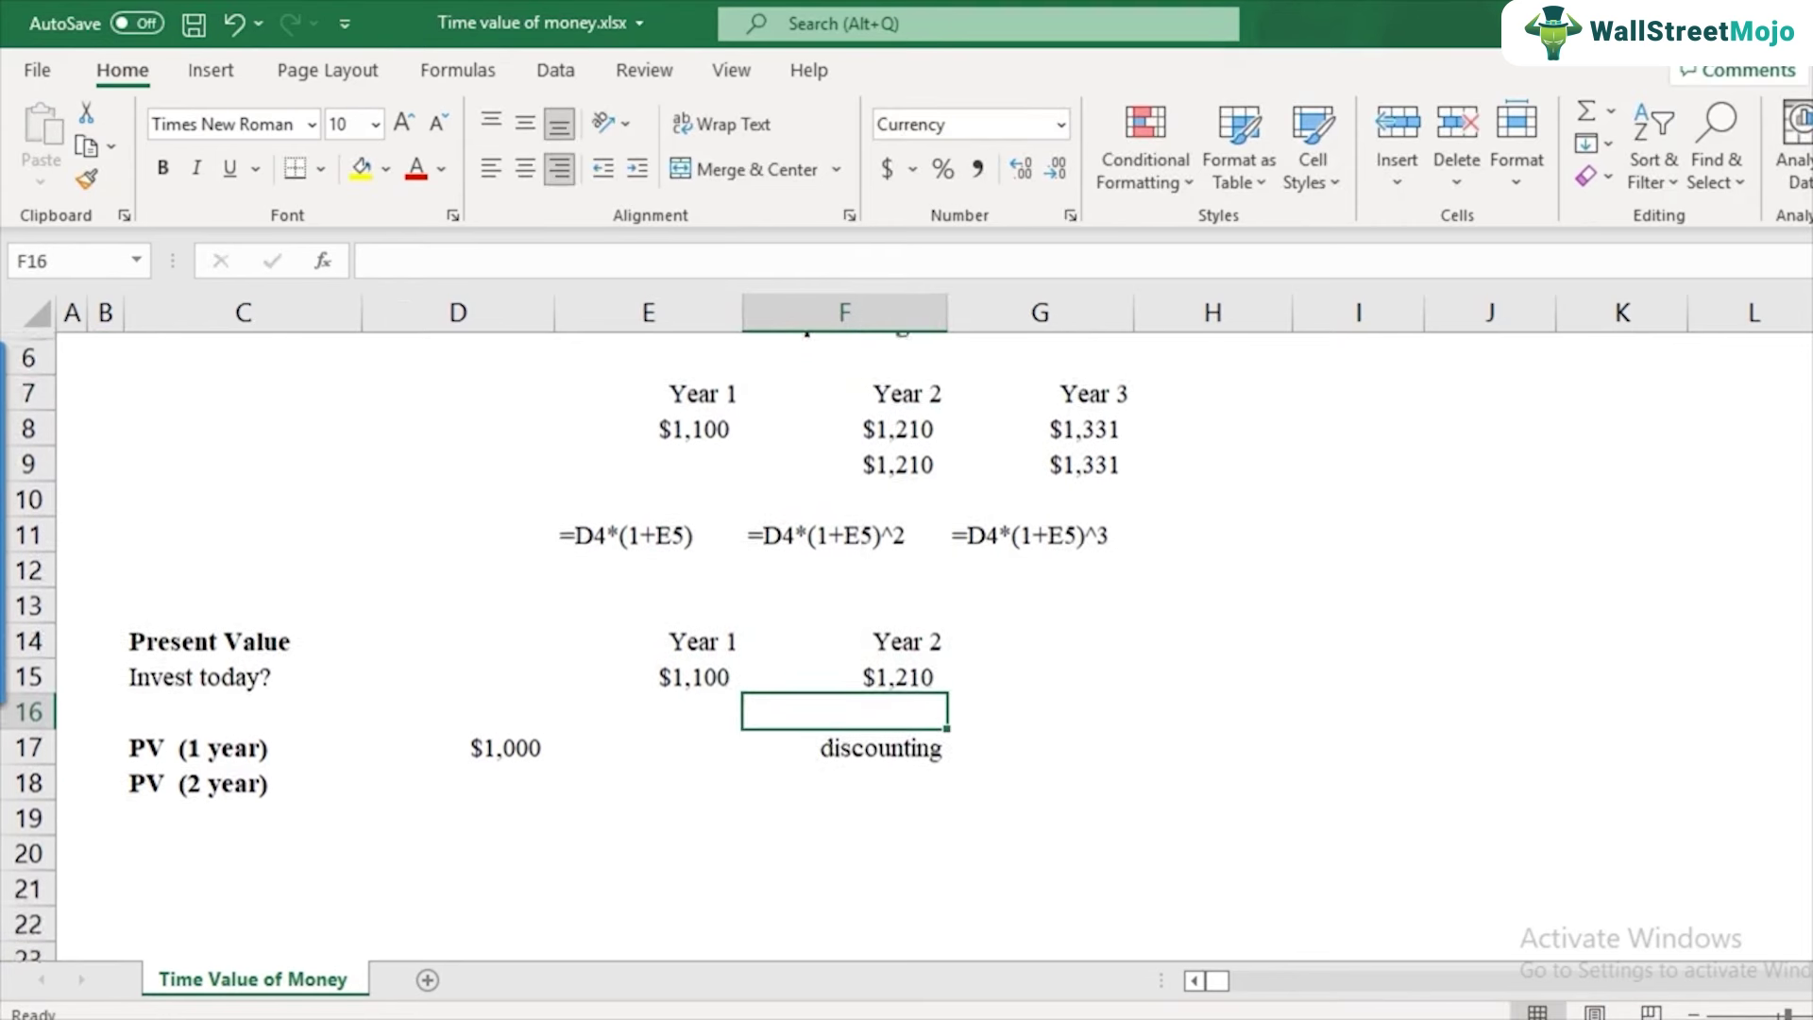
left_click(458, 778)
type("=")
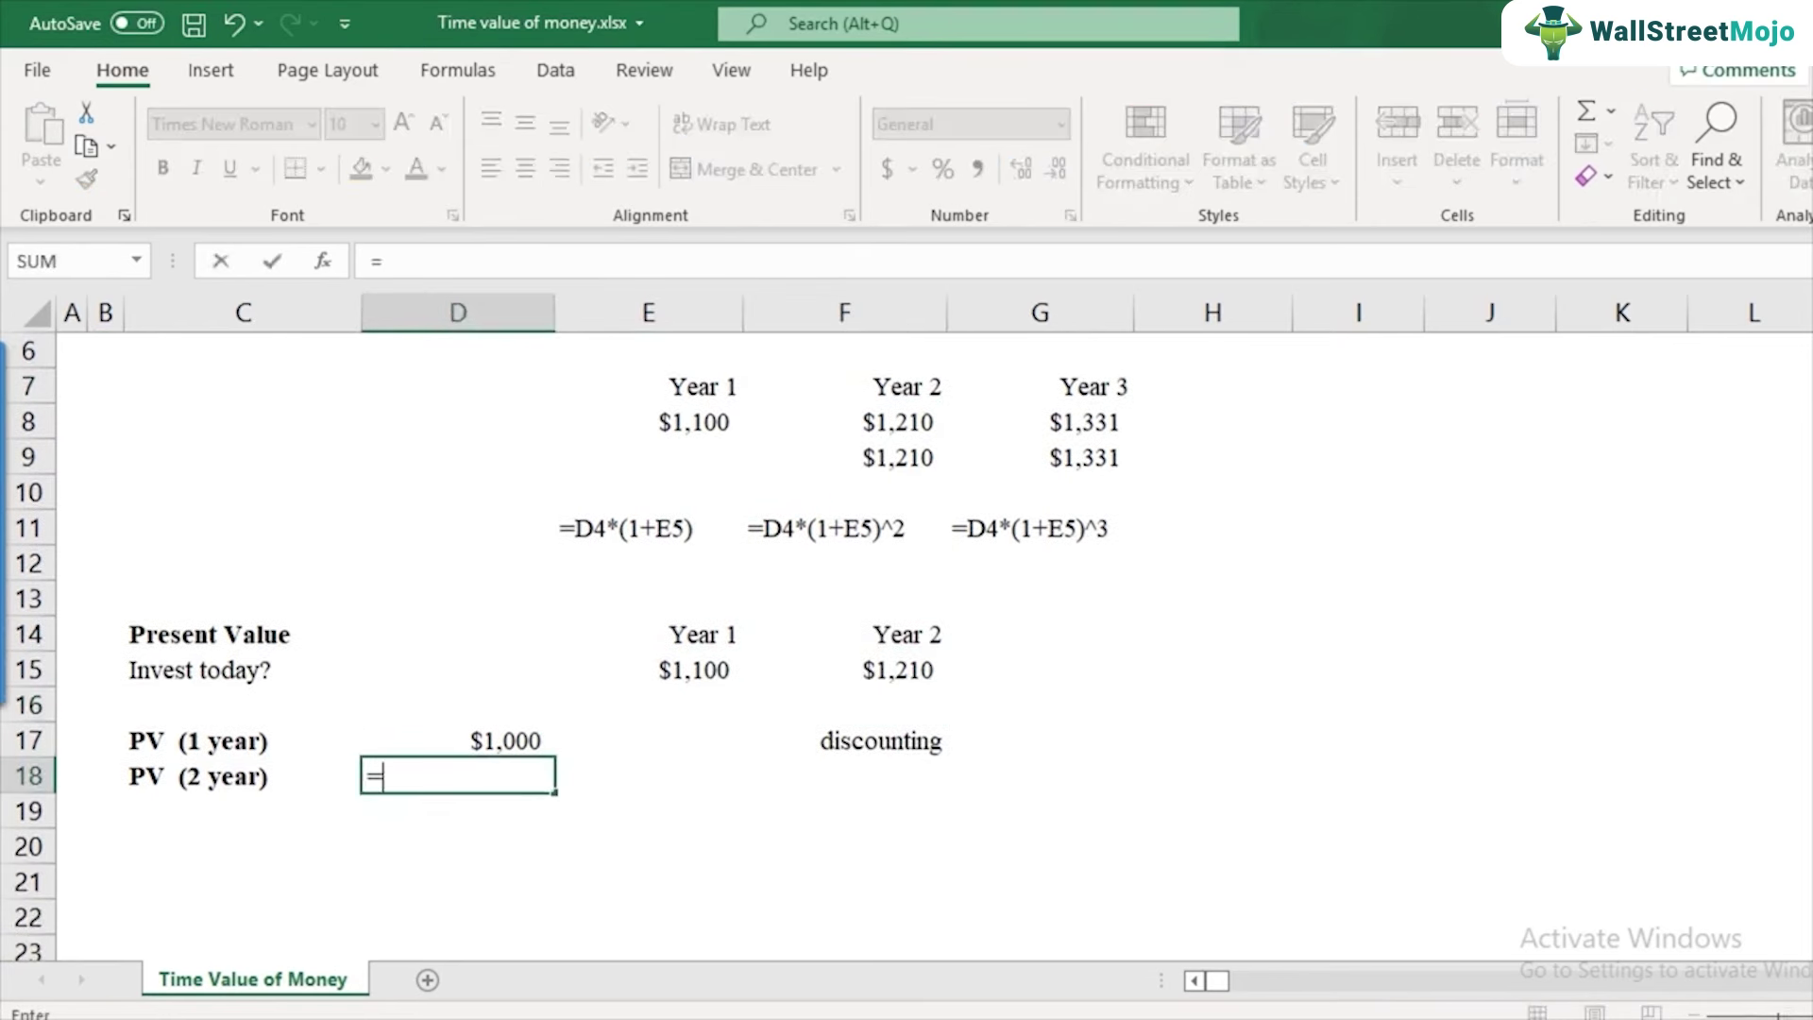
left_click(844, 670)
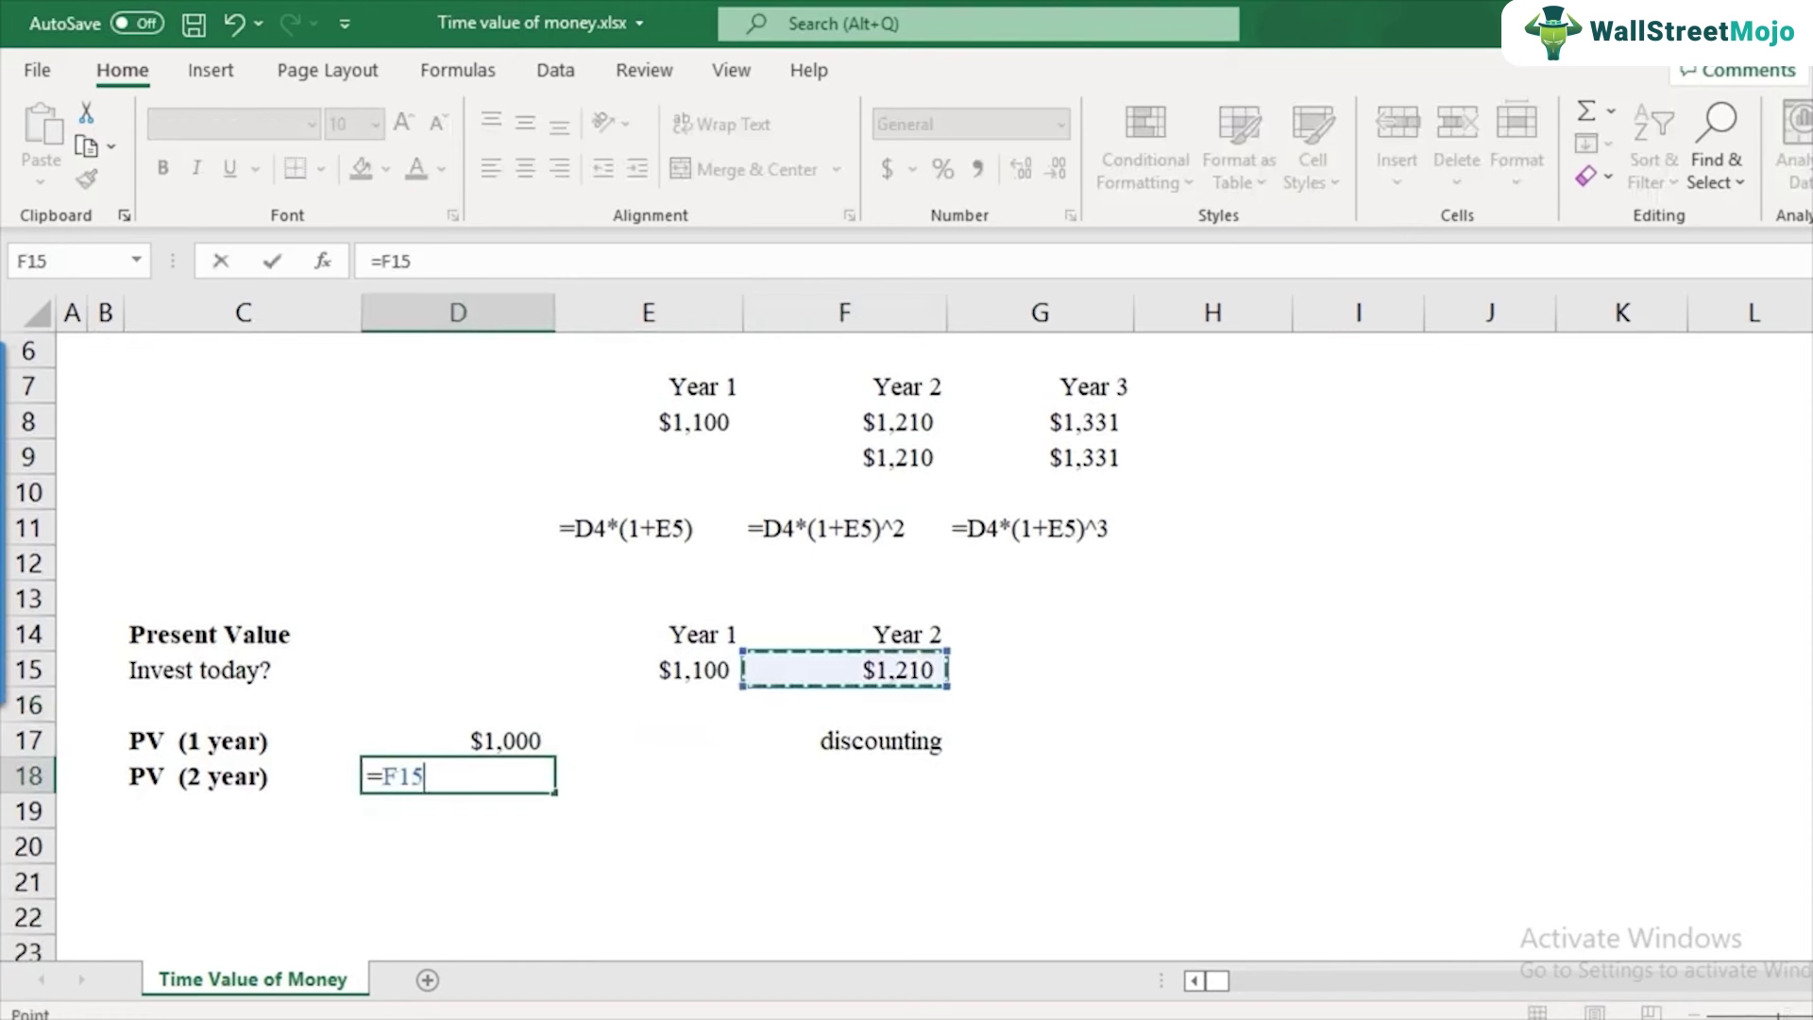
type("/(")
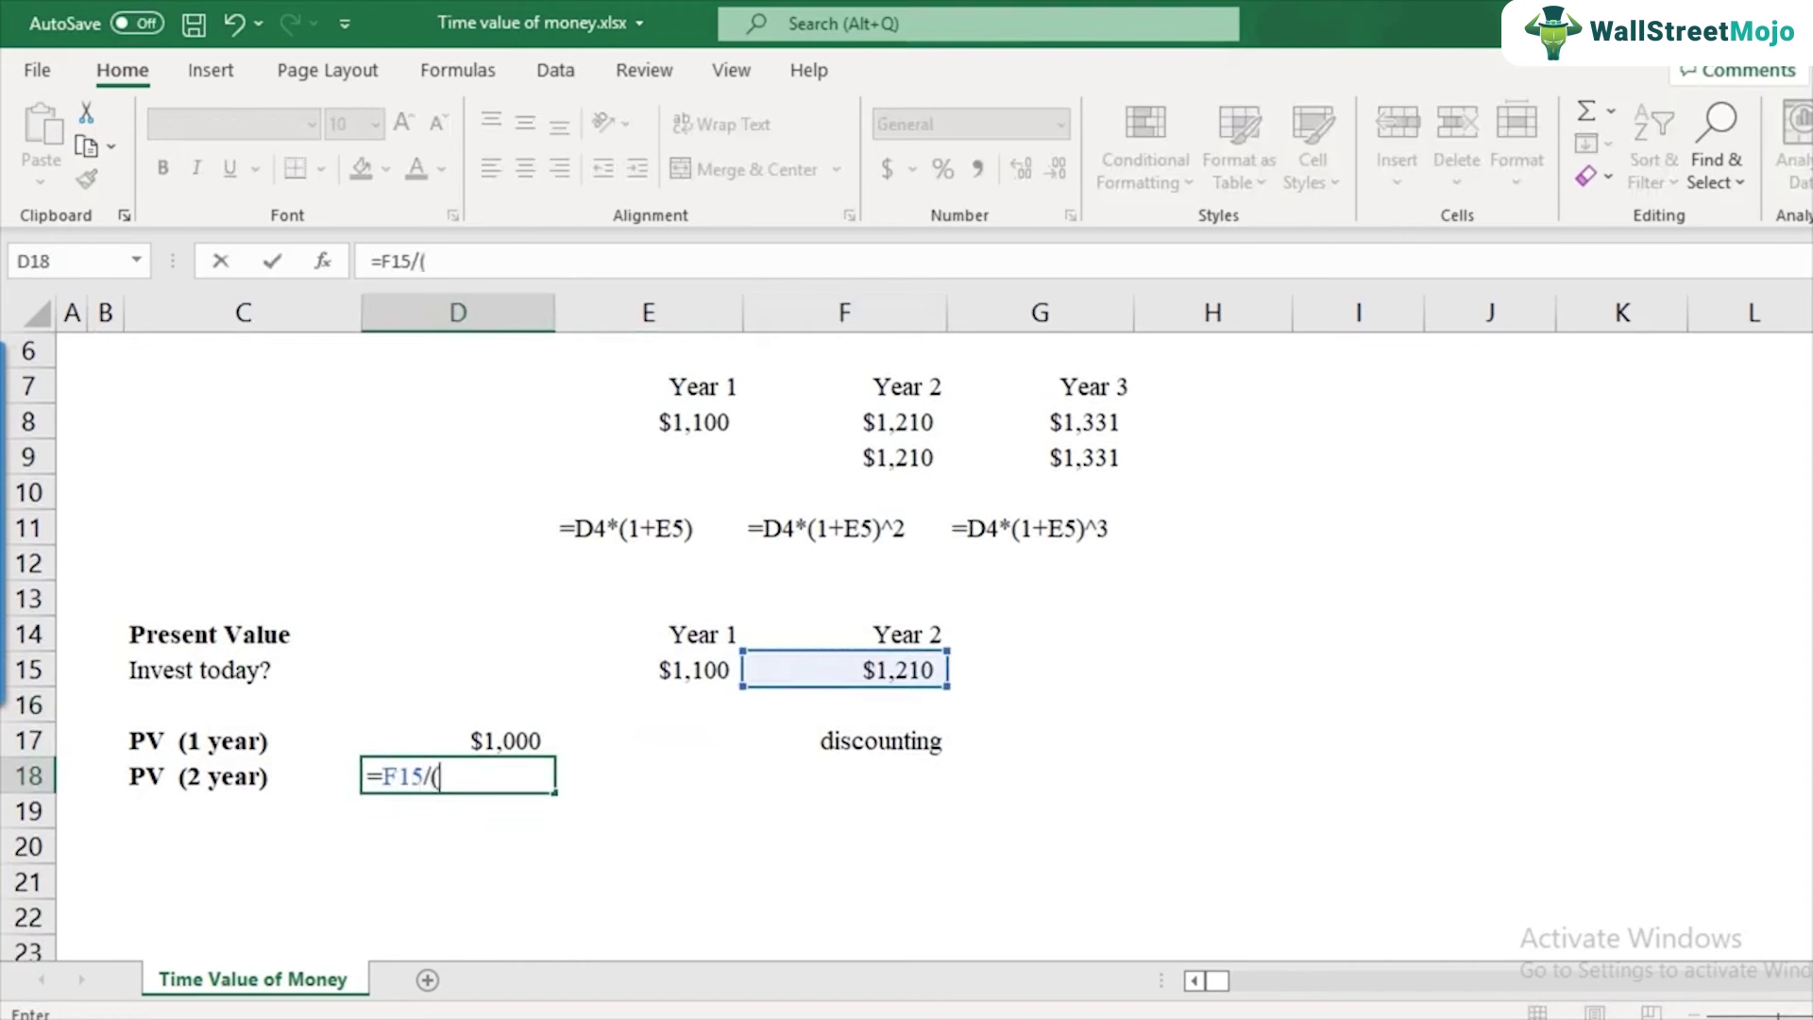
type("1+")
scroll(906, 642, "up", 2)
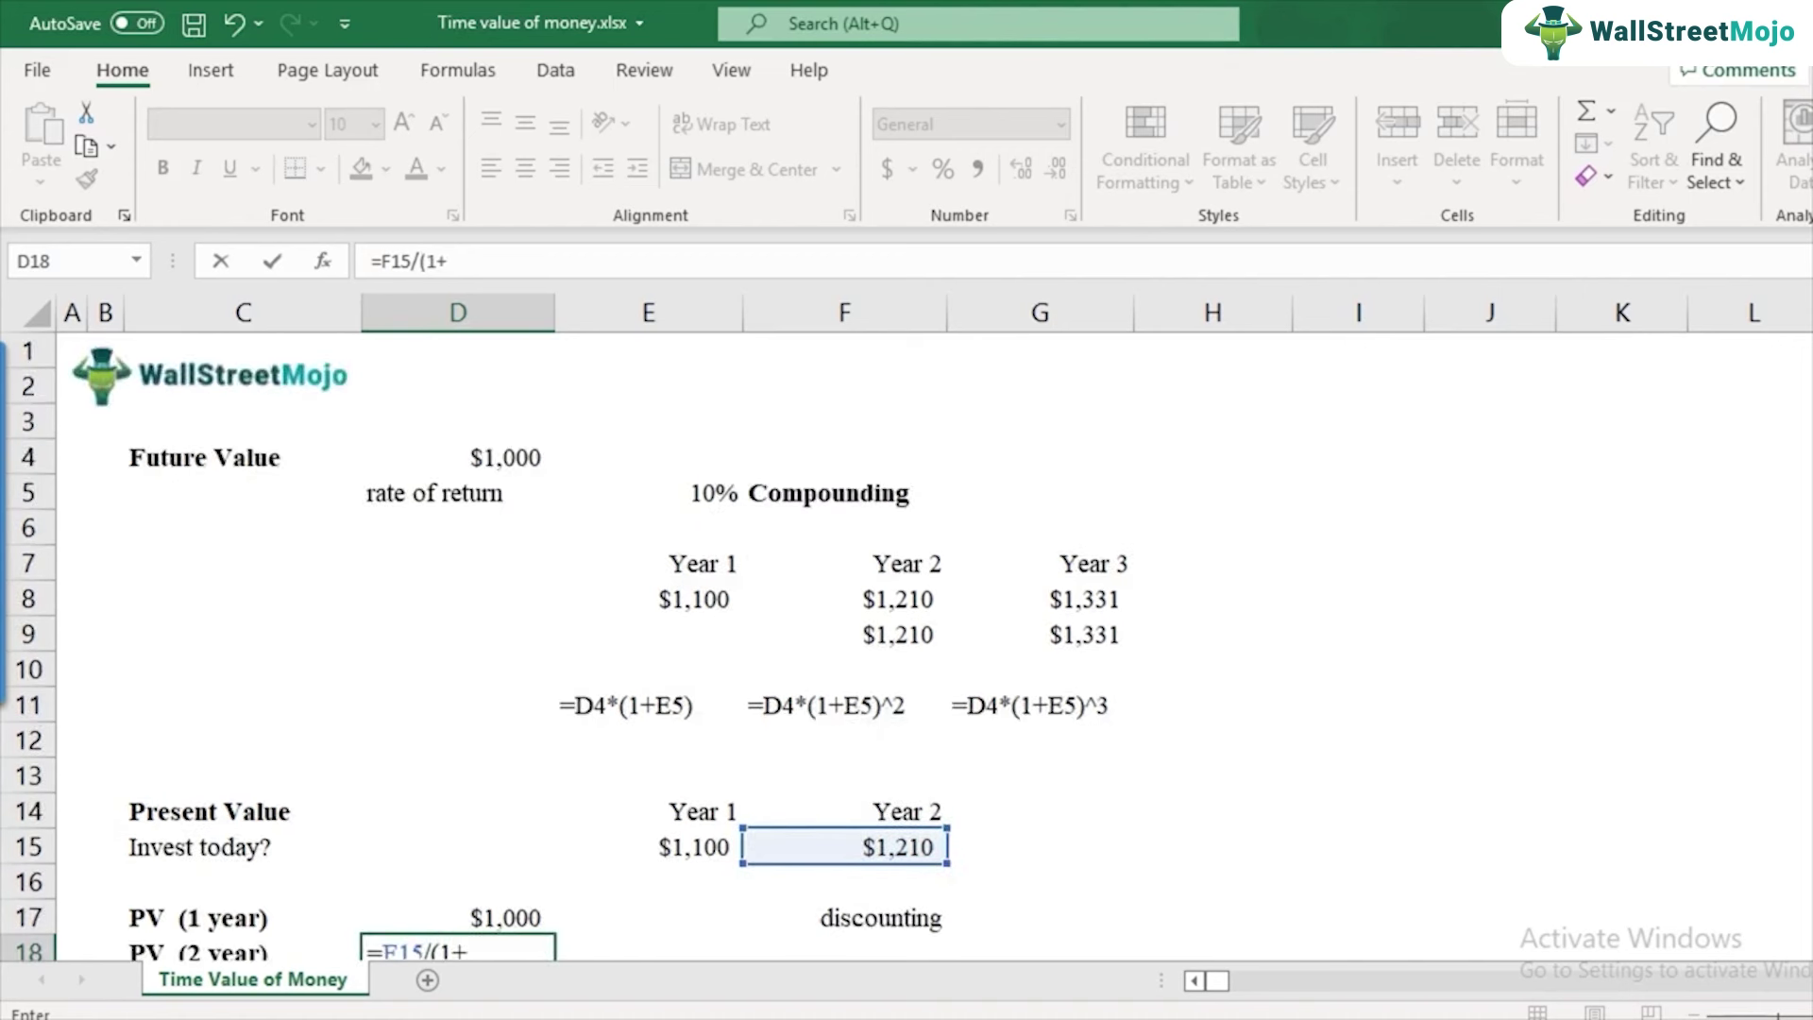
left_click(648, 493)
scroll(564, 646, "down", 1)
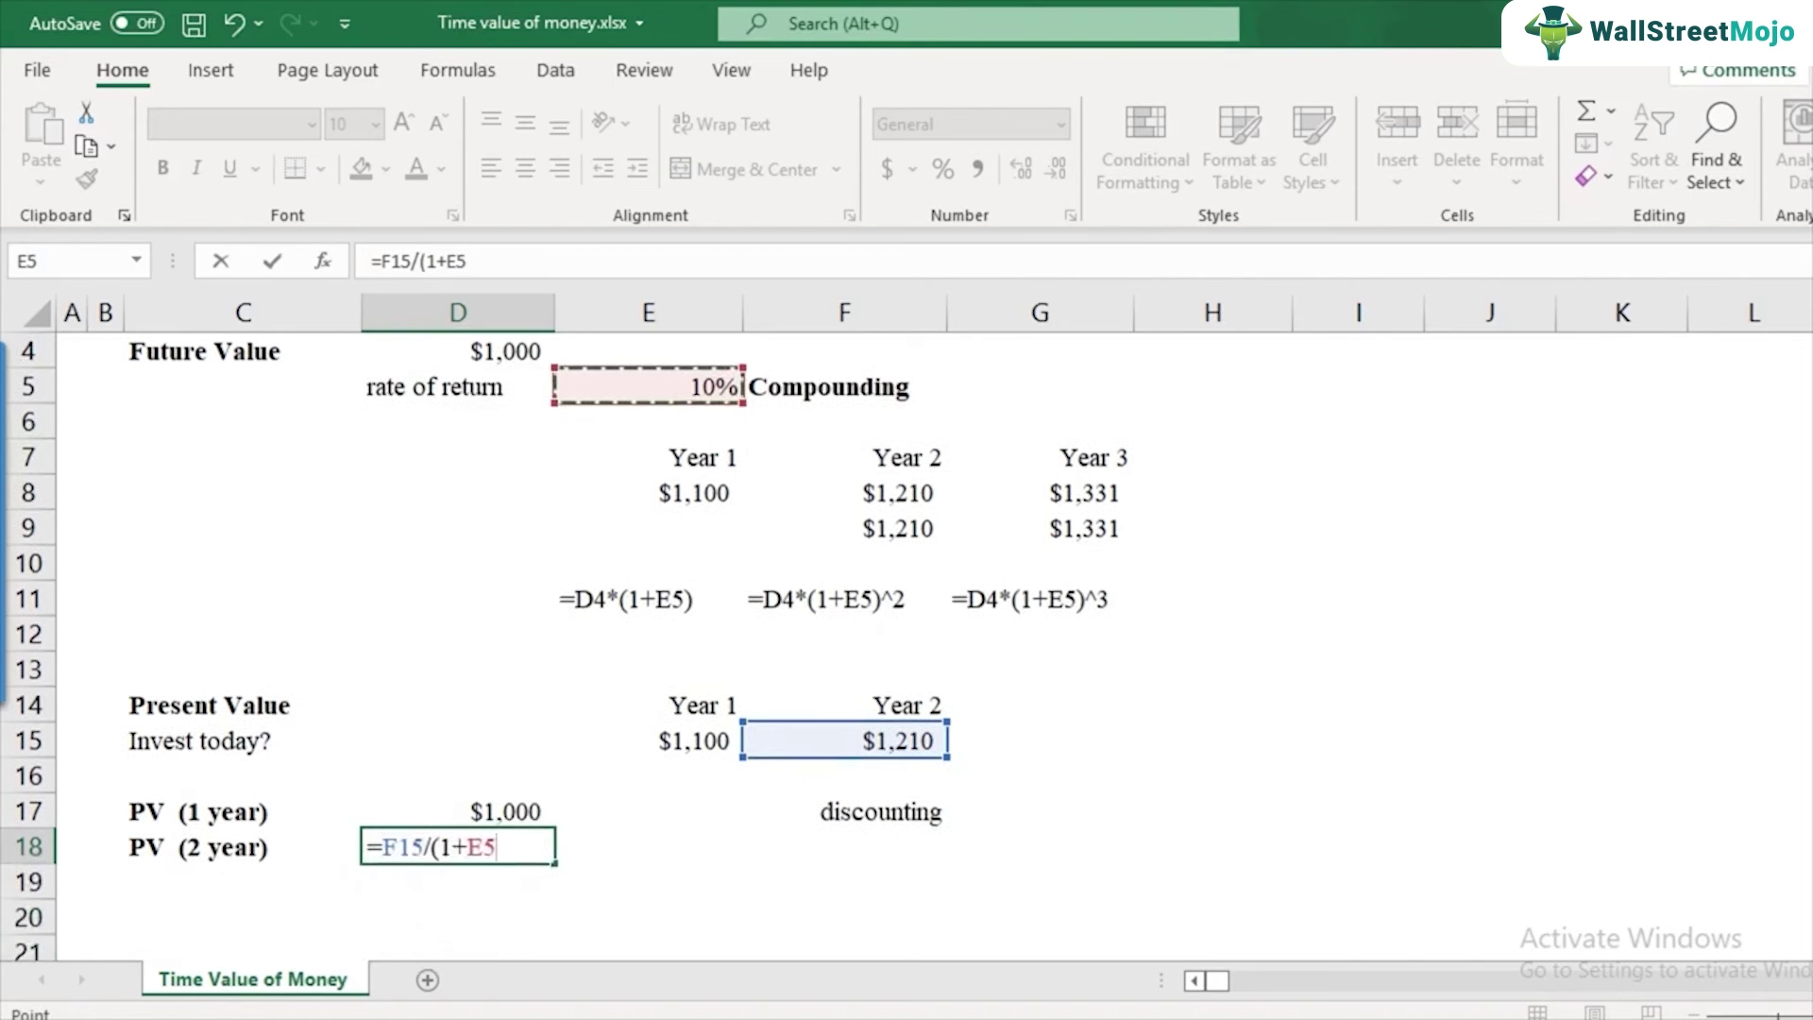
type(")^2")
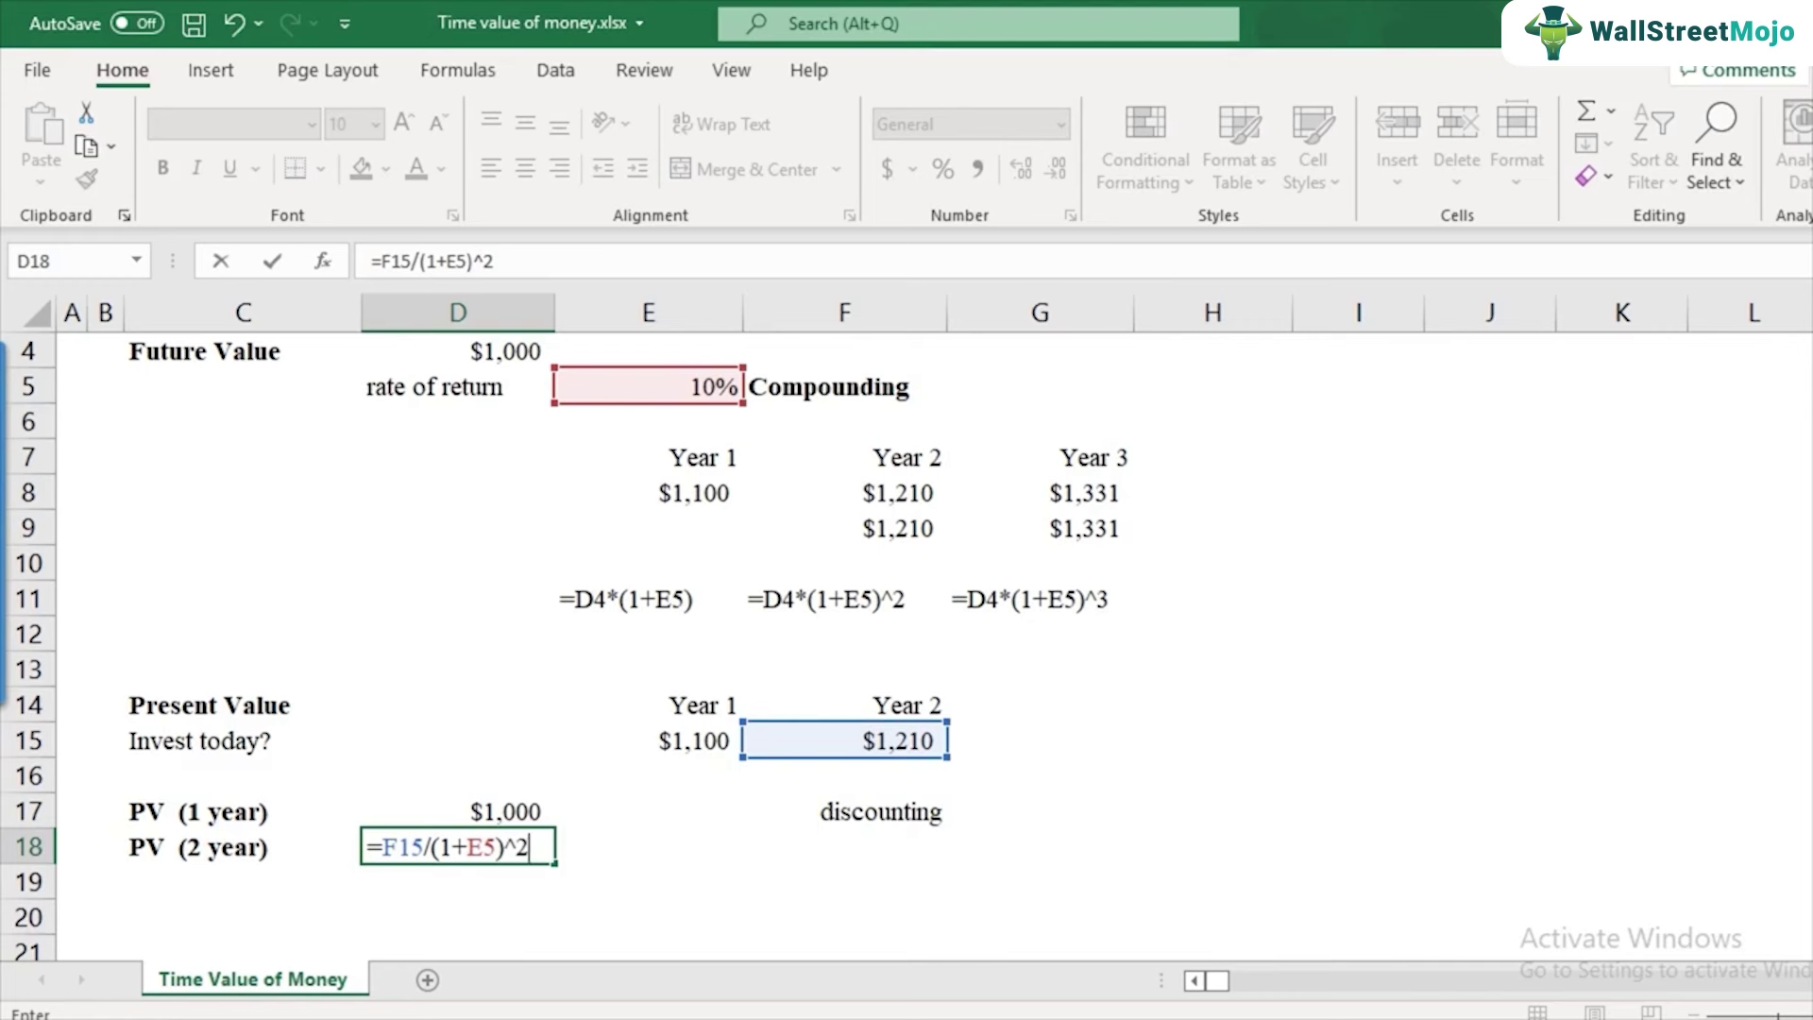
key("Return")
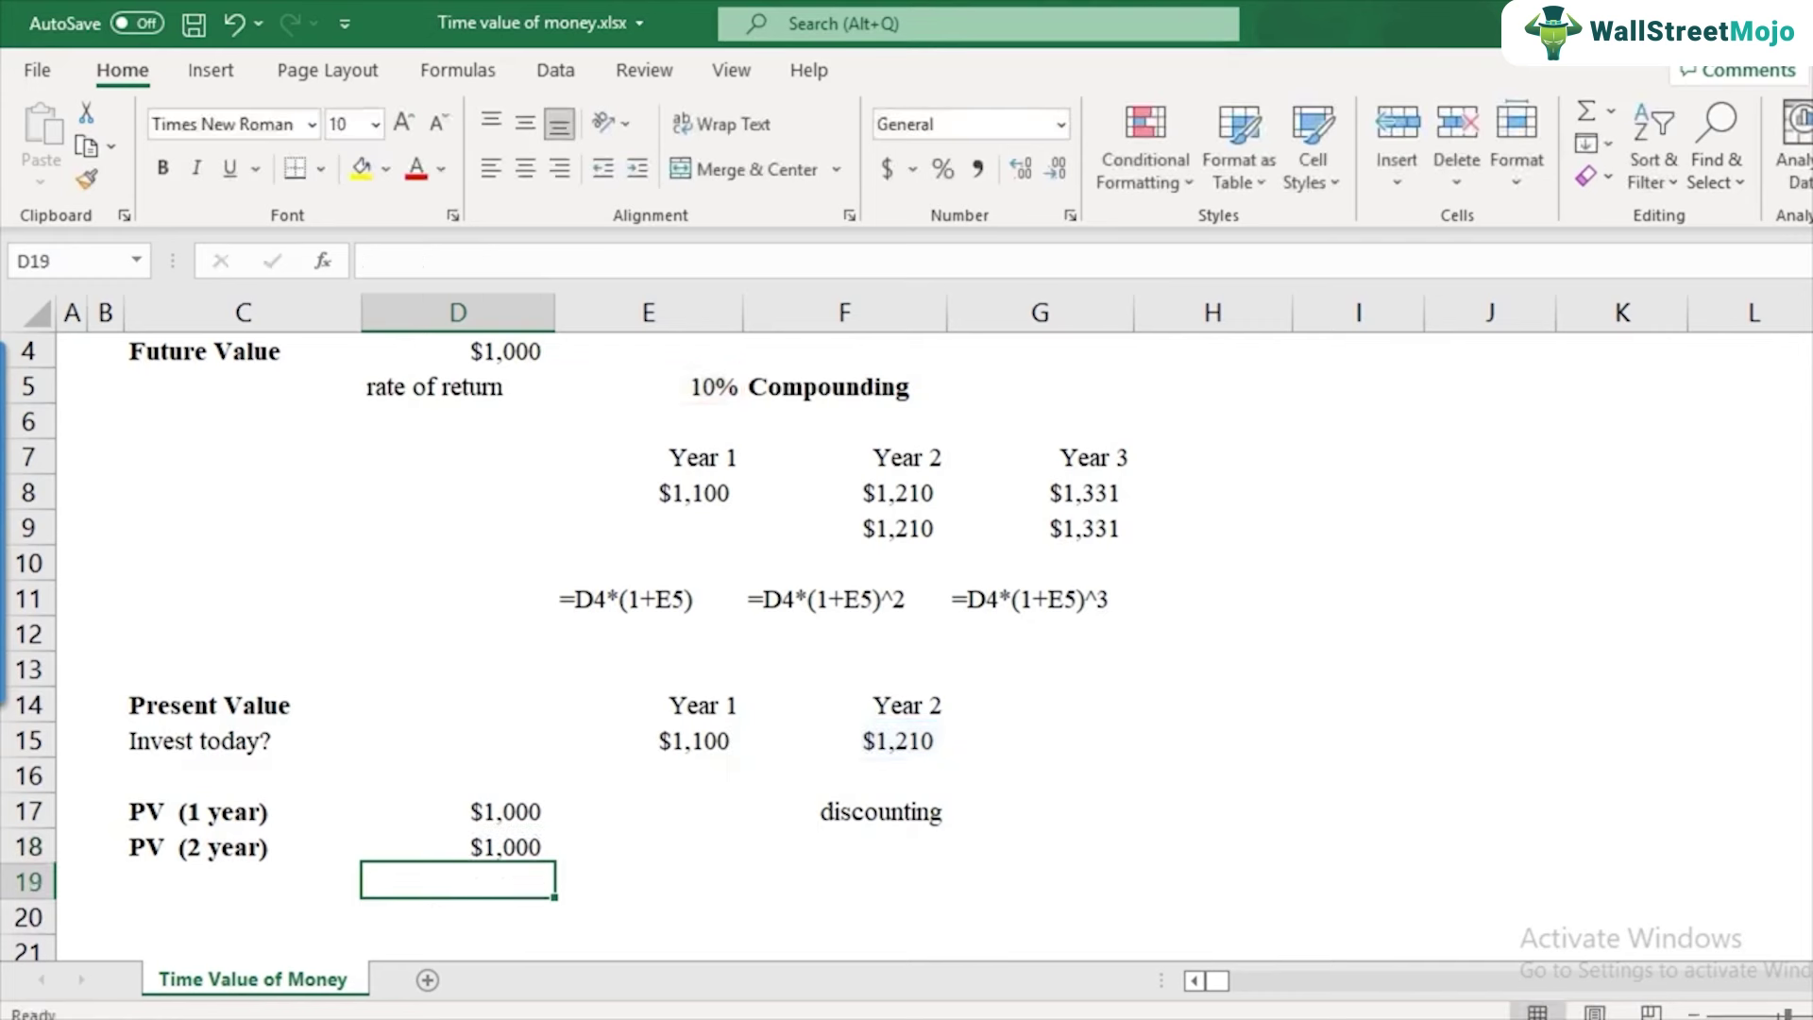
- Copy the label from C18 into C19 and change the copy to "PV (3 year)"
key("Up")
key("Left")
key("Down")
key("Up")
key("ctrl+c")
key("Down")
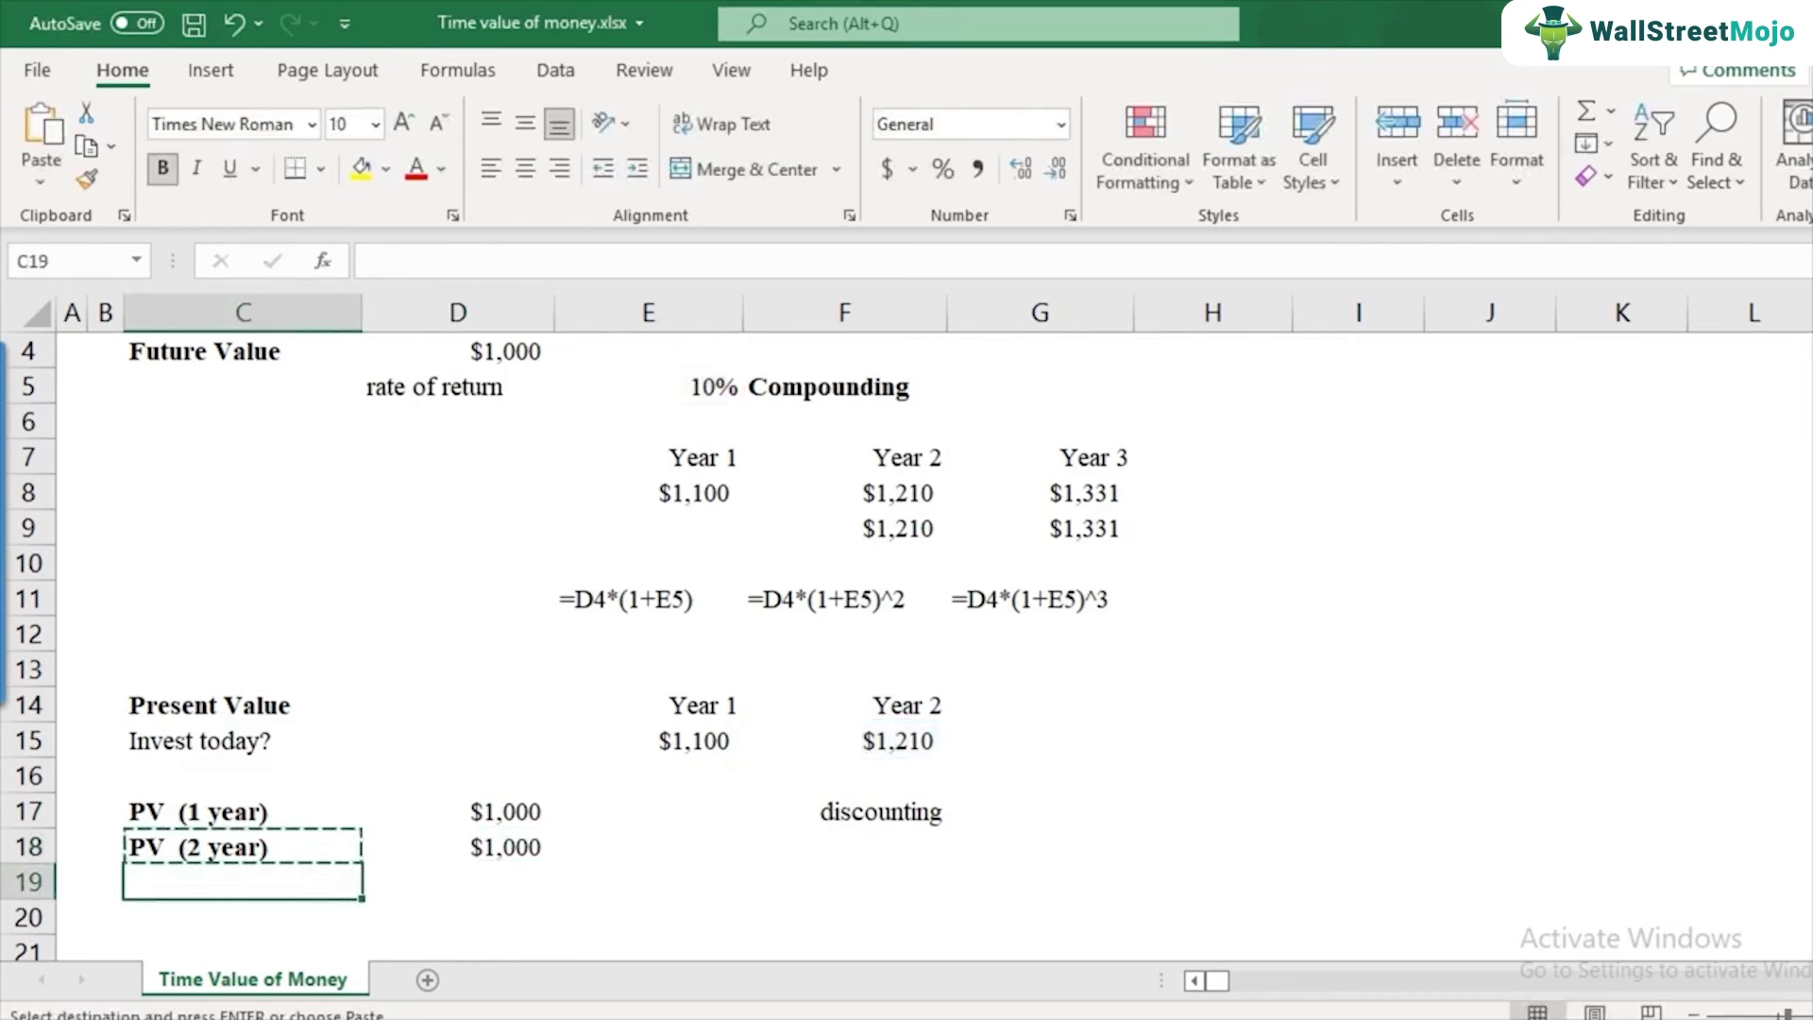
key("ctrl+v")
key("F2")
key("BackSpace")
type("3")
key("Return")
key("Up")
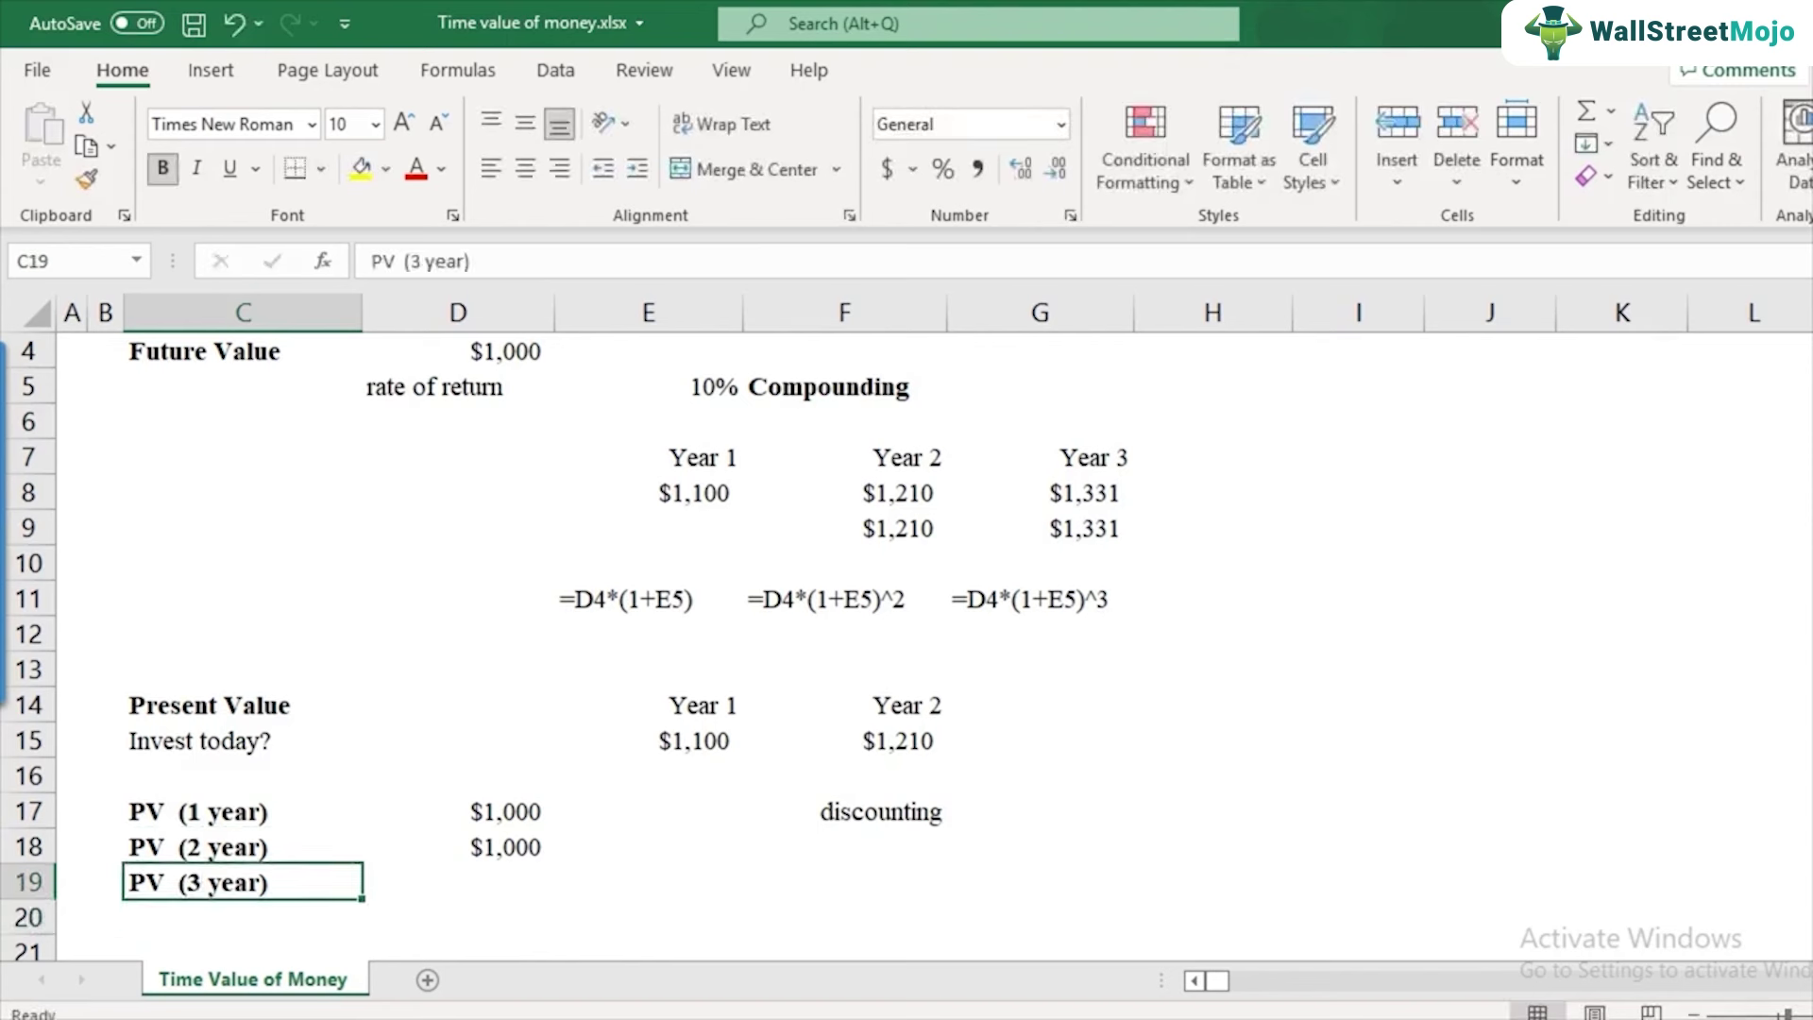
- Copy the "Year 3" heading from G7 into G14 and enter the amount 1331 below it in G15
left_click(843, 704)
key("ctrl+c")
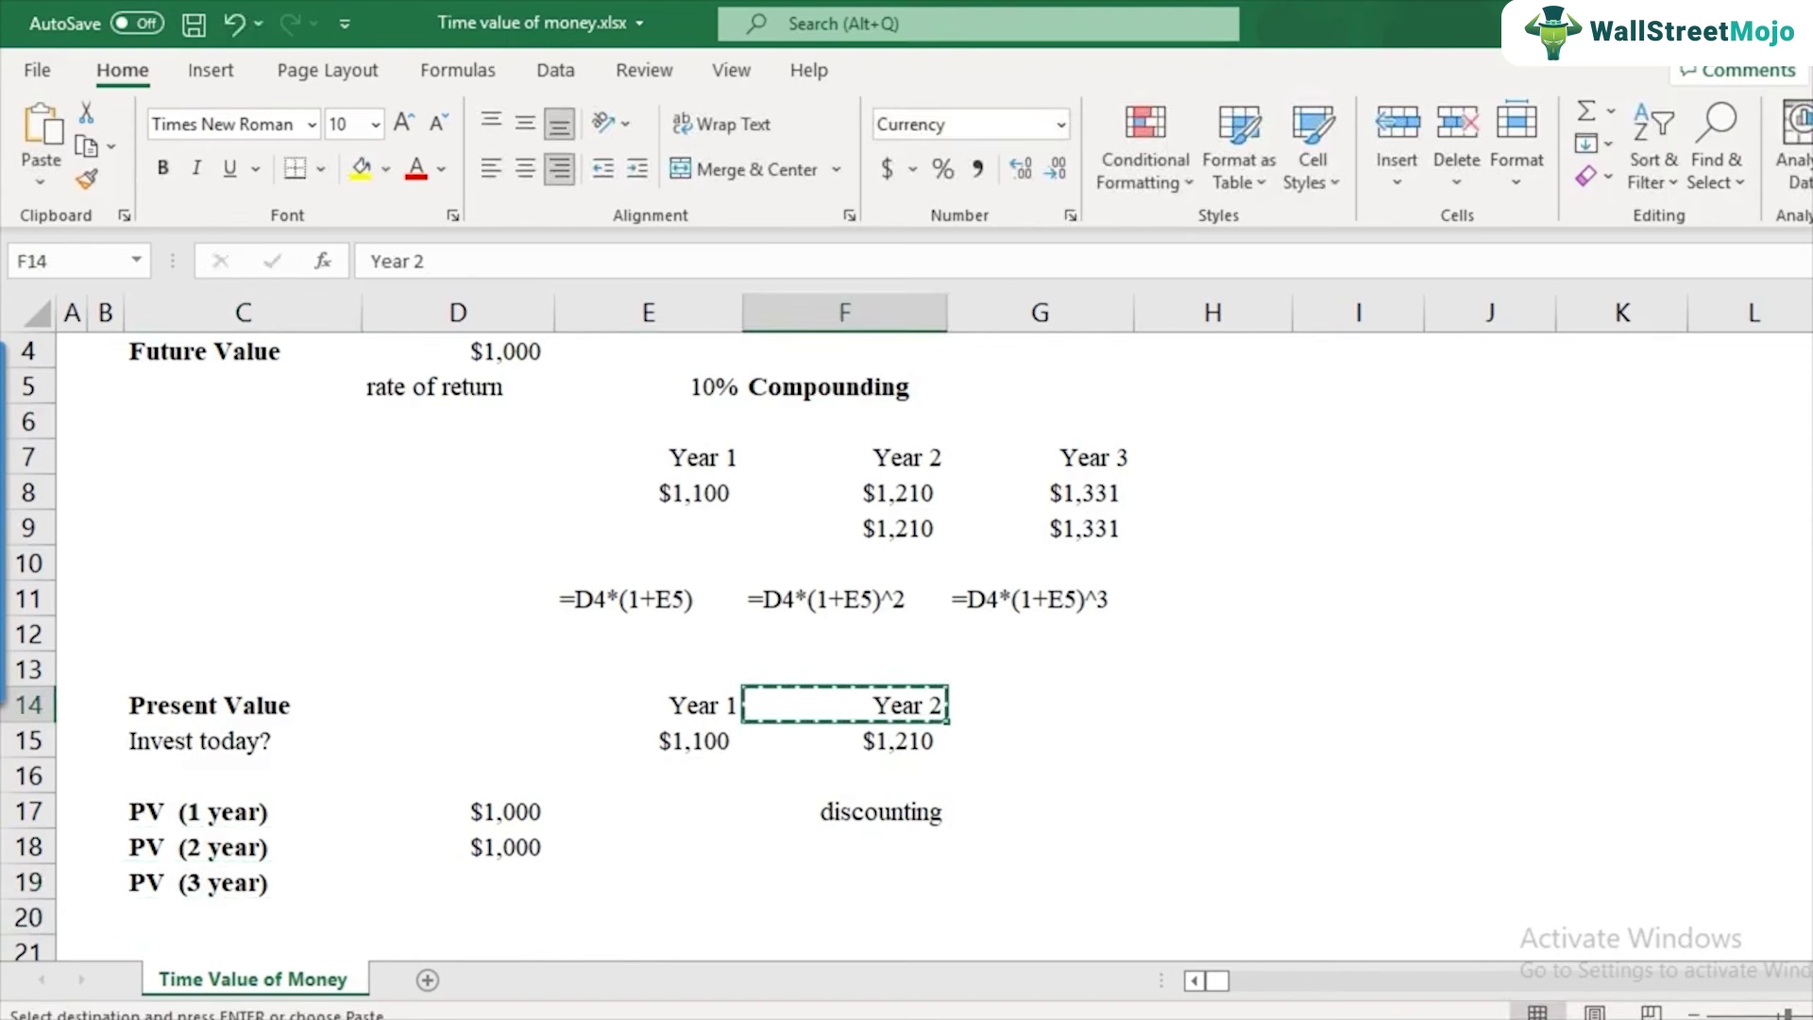
left_click(1038, 493)
left_click(1038, 457)
key("ctrl+c")
left_click(1039, 705)
key("ctrl+v")
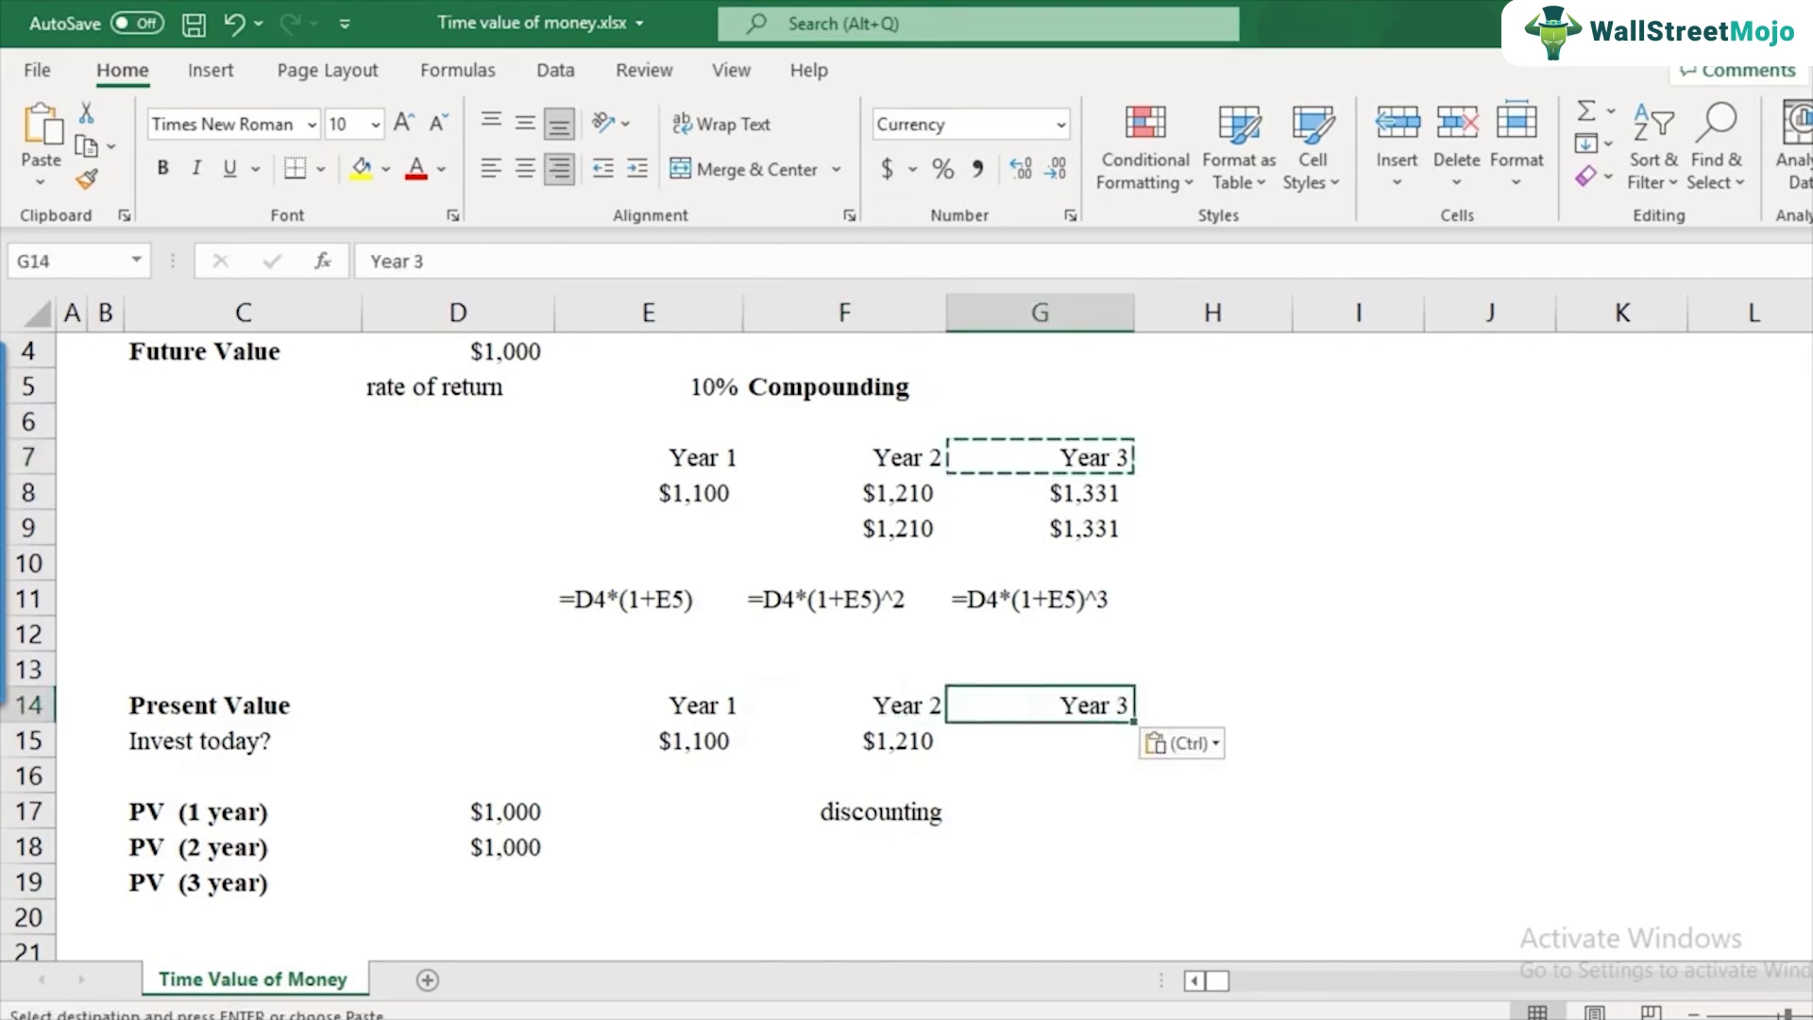
left_click(1039, 740)
key("Escape")
type("1331")
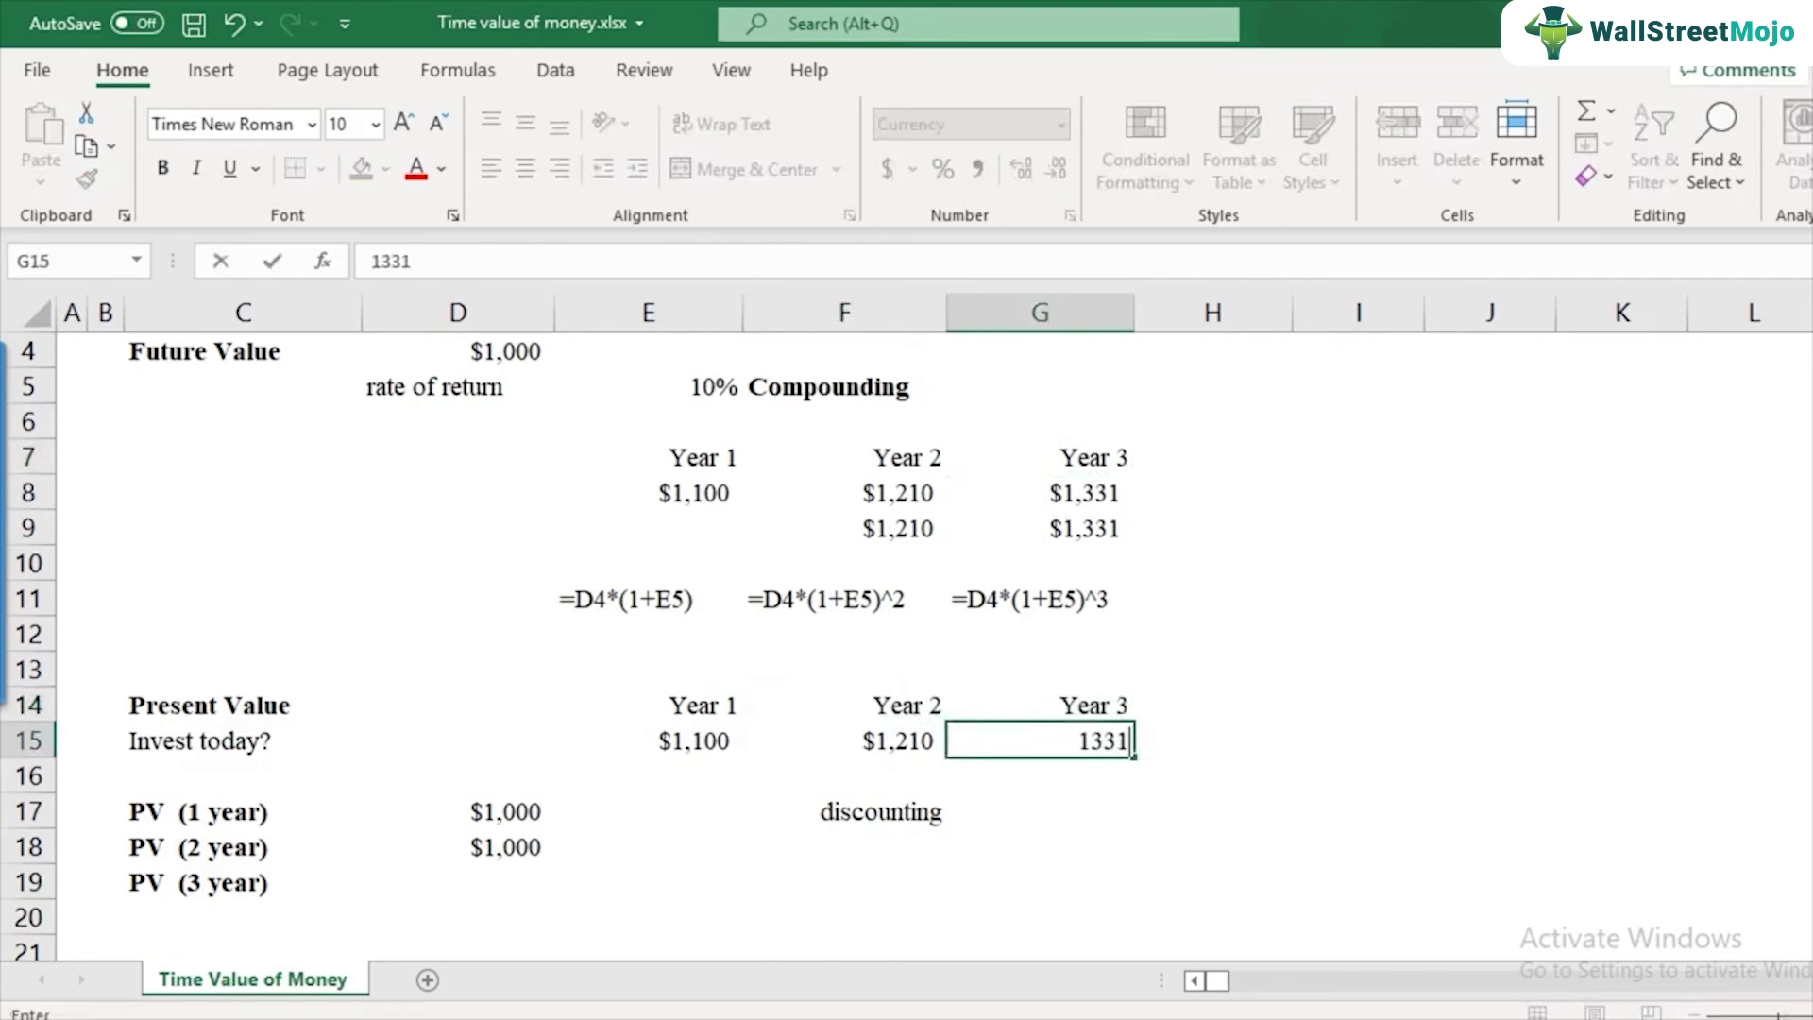
key("Return")
- Enter the three-year present value formula =G15/(1+E5)^3 in D19
left_click(457, 881)
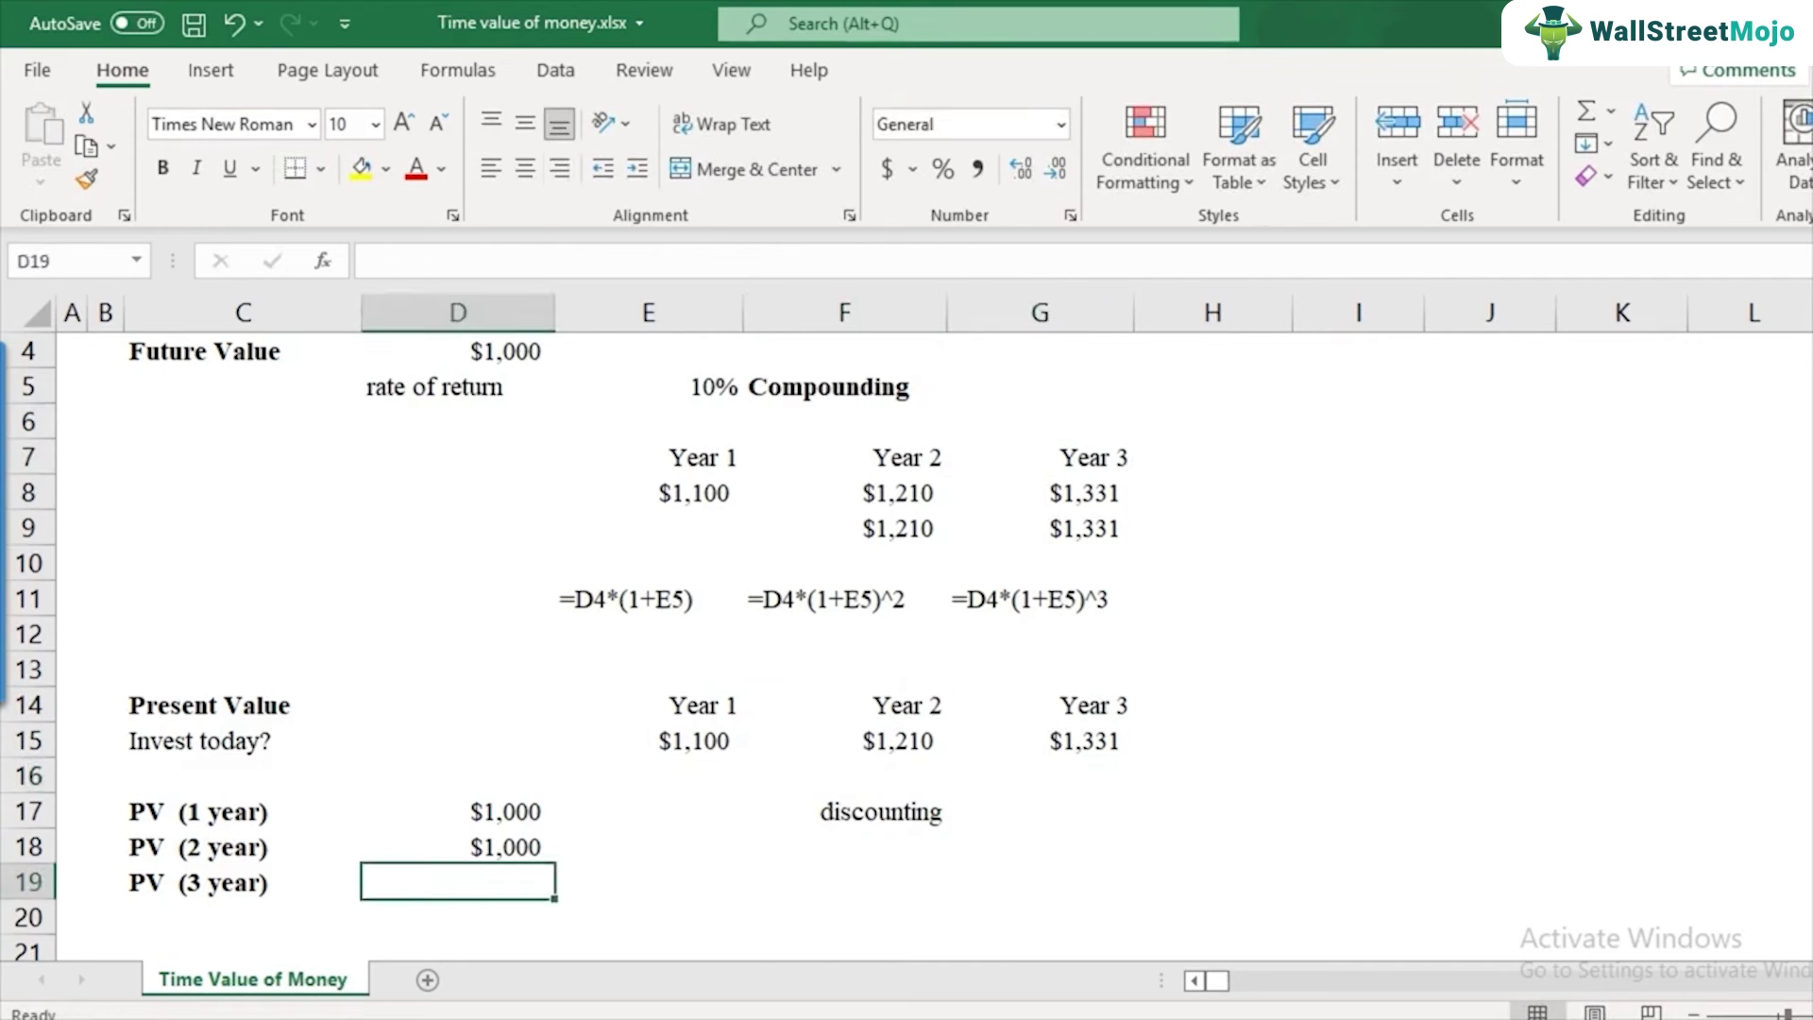
type("=")
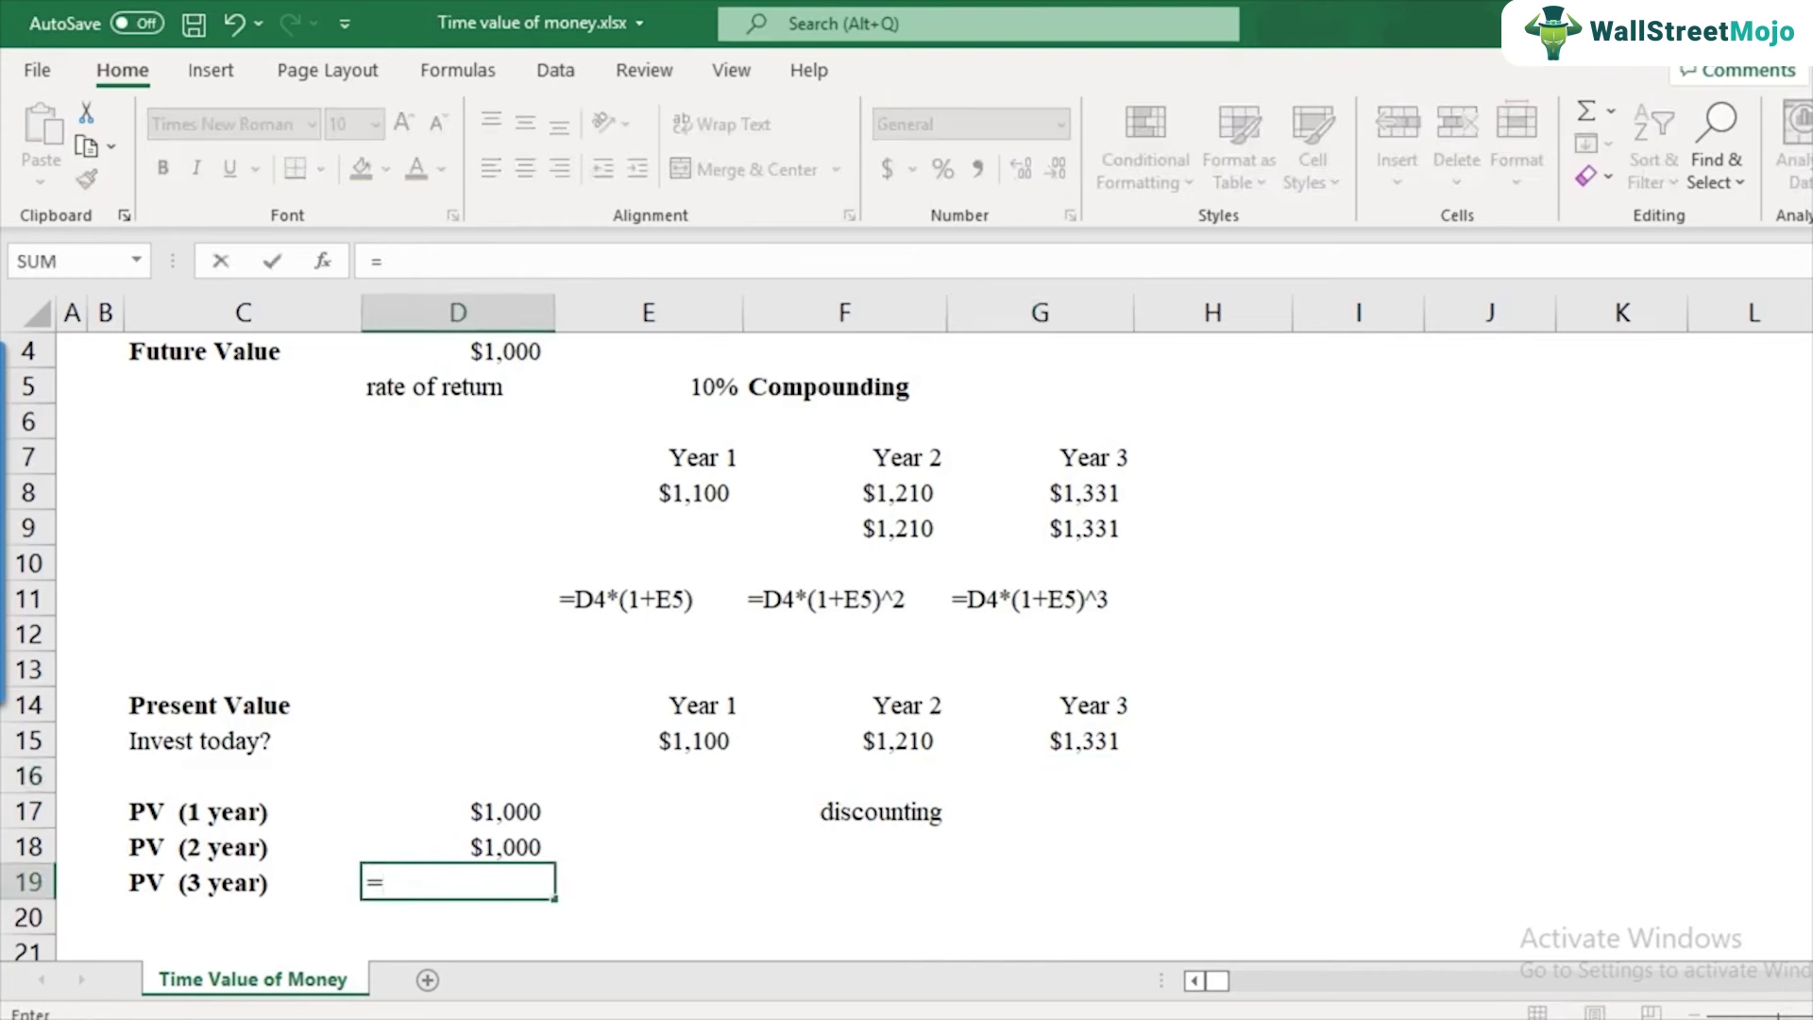
left_click(1039, 741)
type("/(1+")
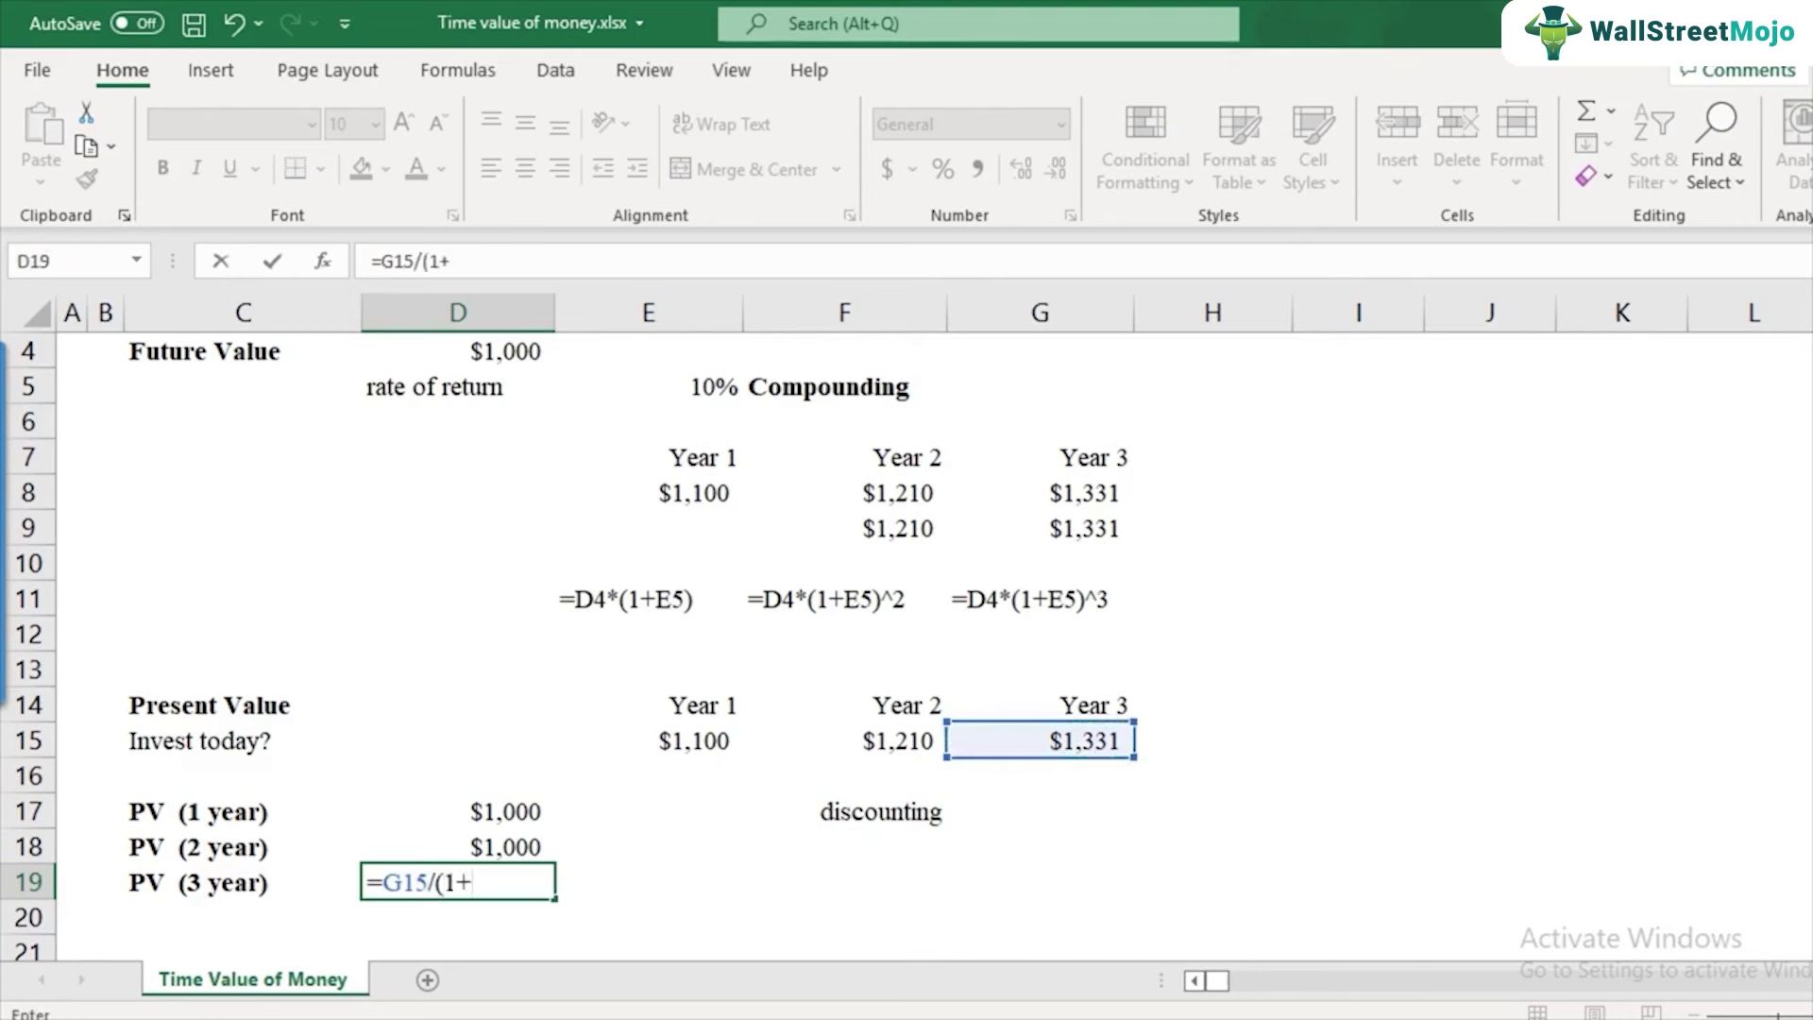
left_click(648, 386)
type(")")
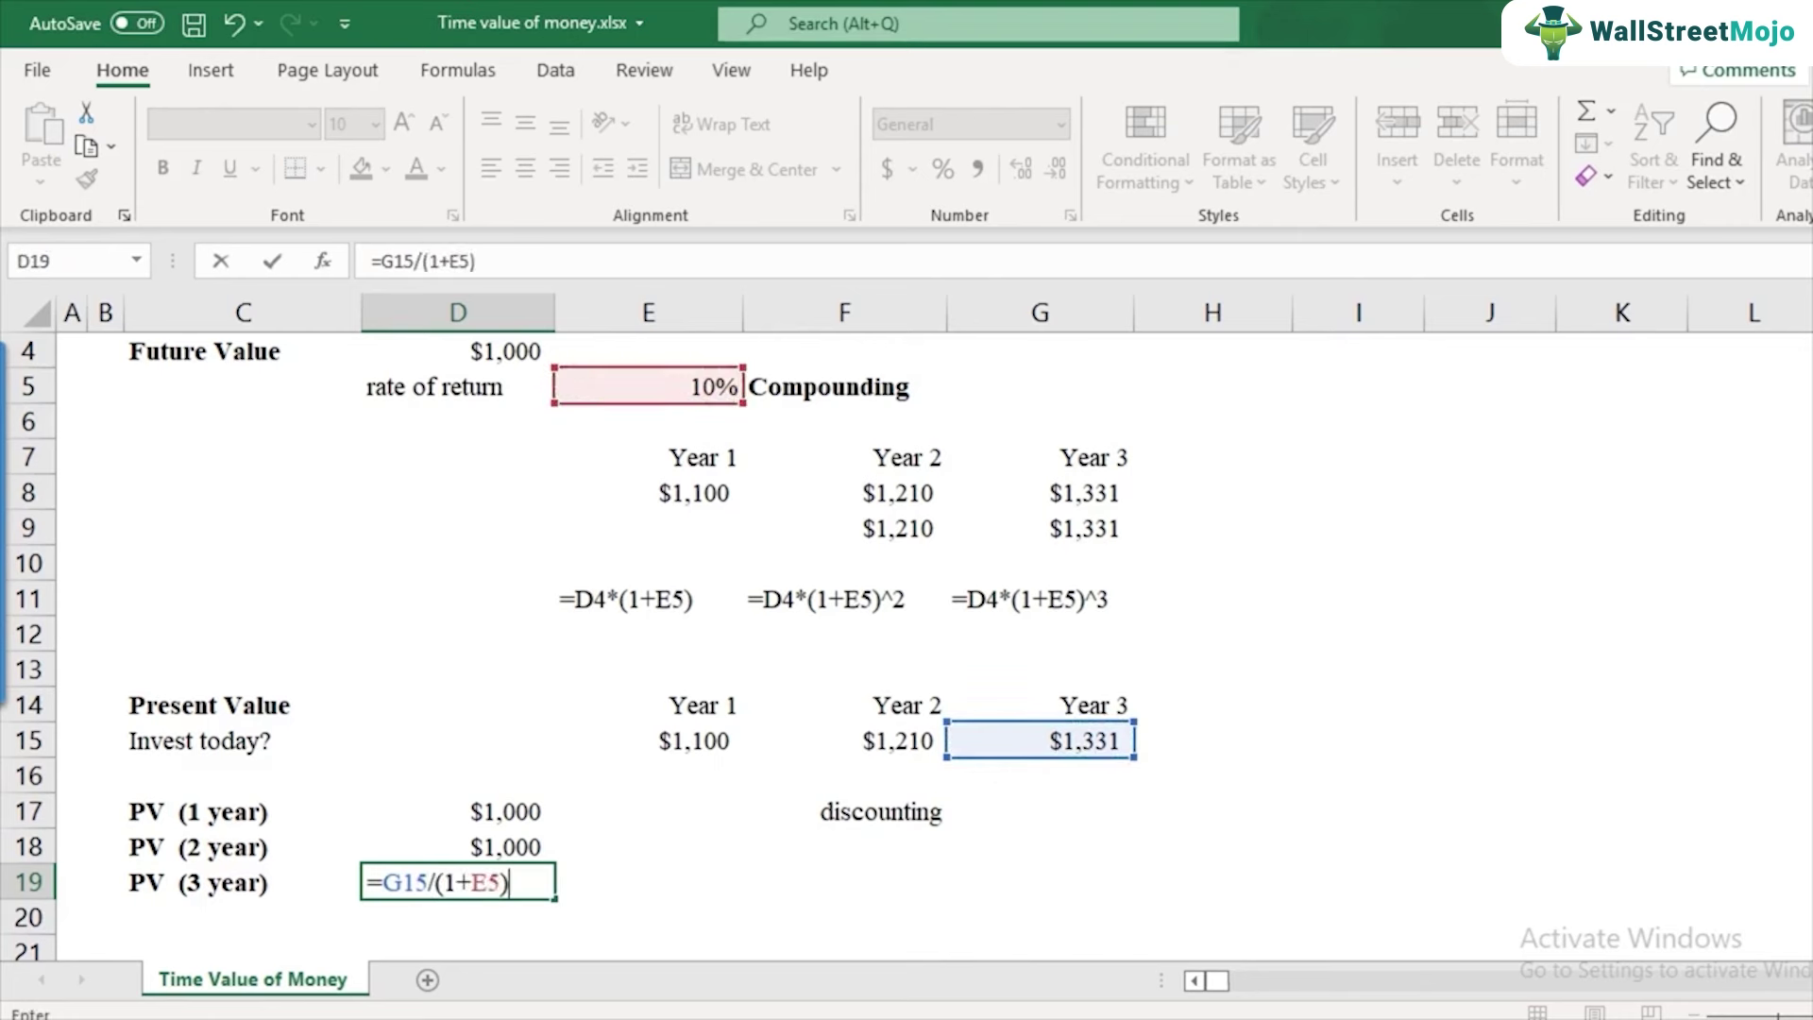
type("^3")
key("Return")
- Show the one-year present value formula as text in E17 using =FORMULATEXT(D17)
key("Up")
key("Up")
key("Down")
key("Up")
key("Up")
key("Right")
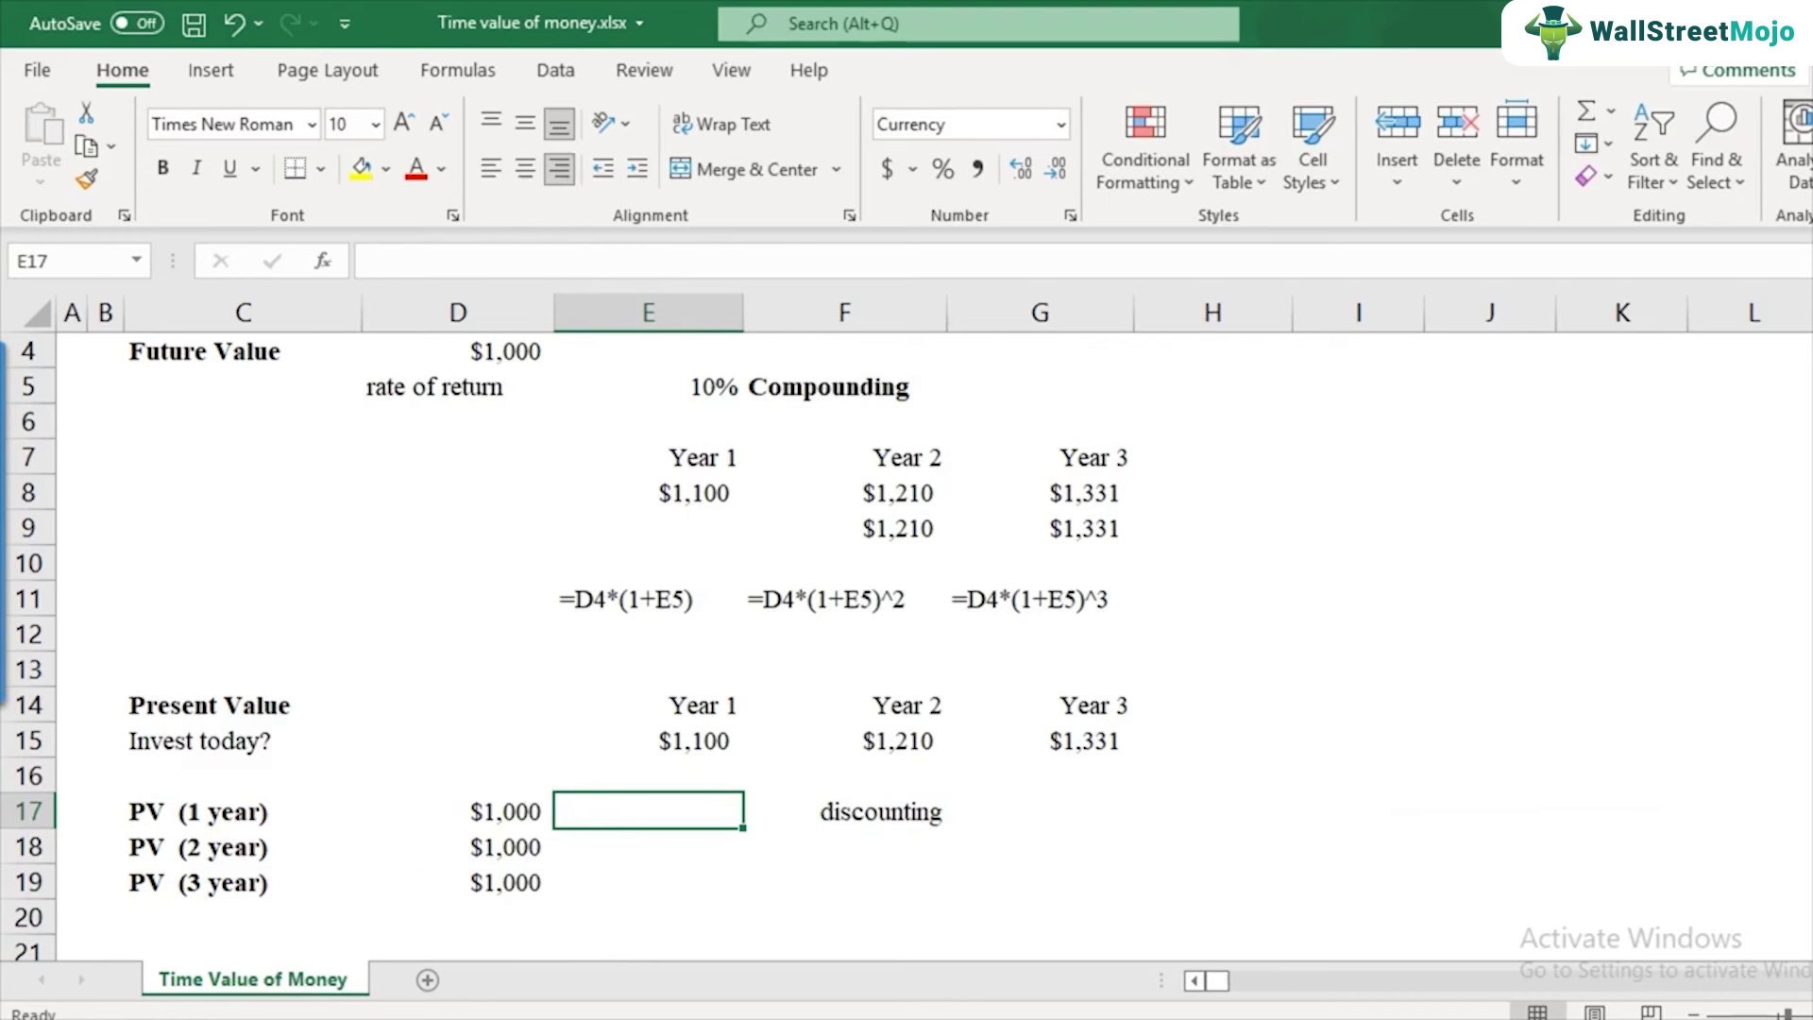
type("=fore")
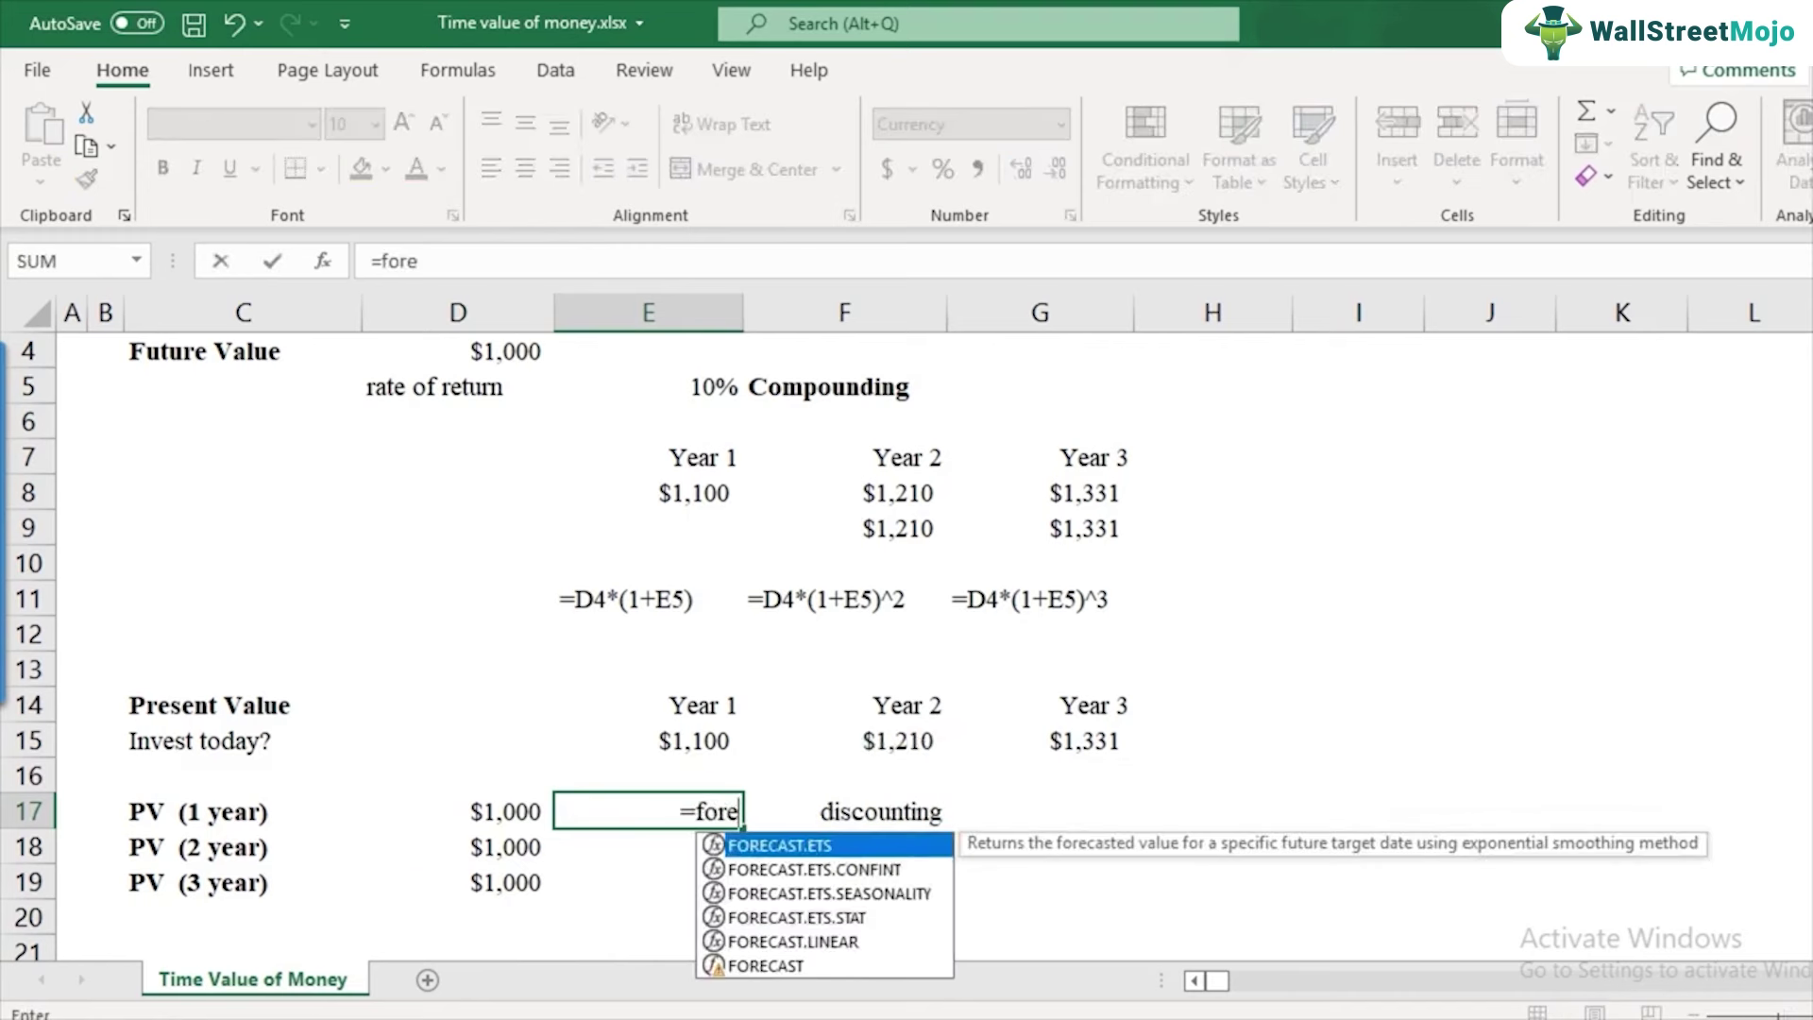
key("BackSpace")
type("mula")
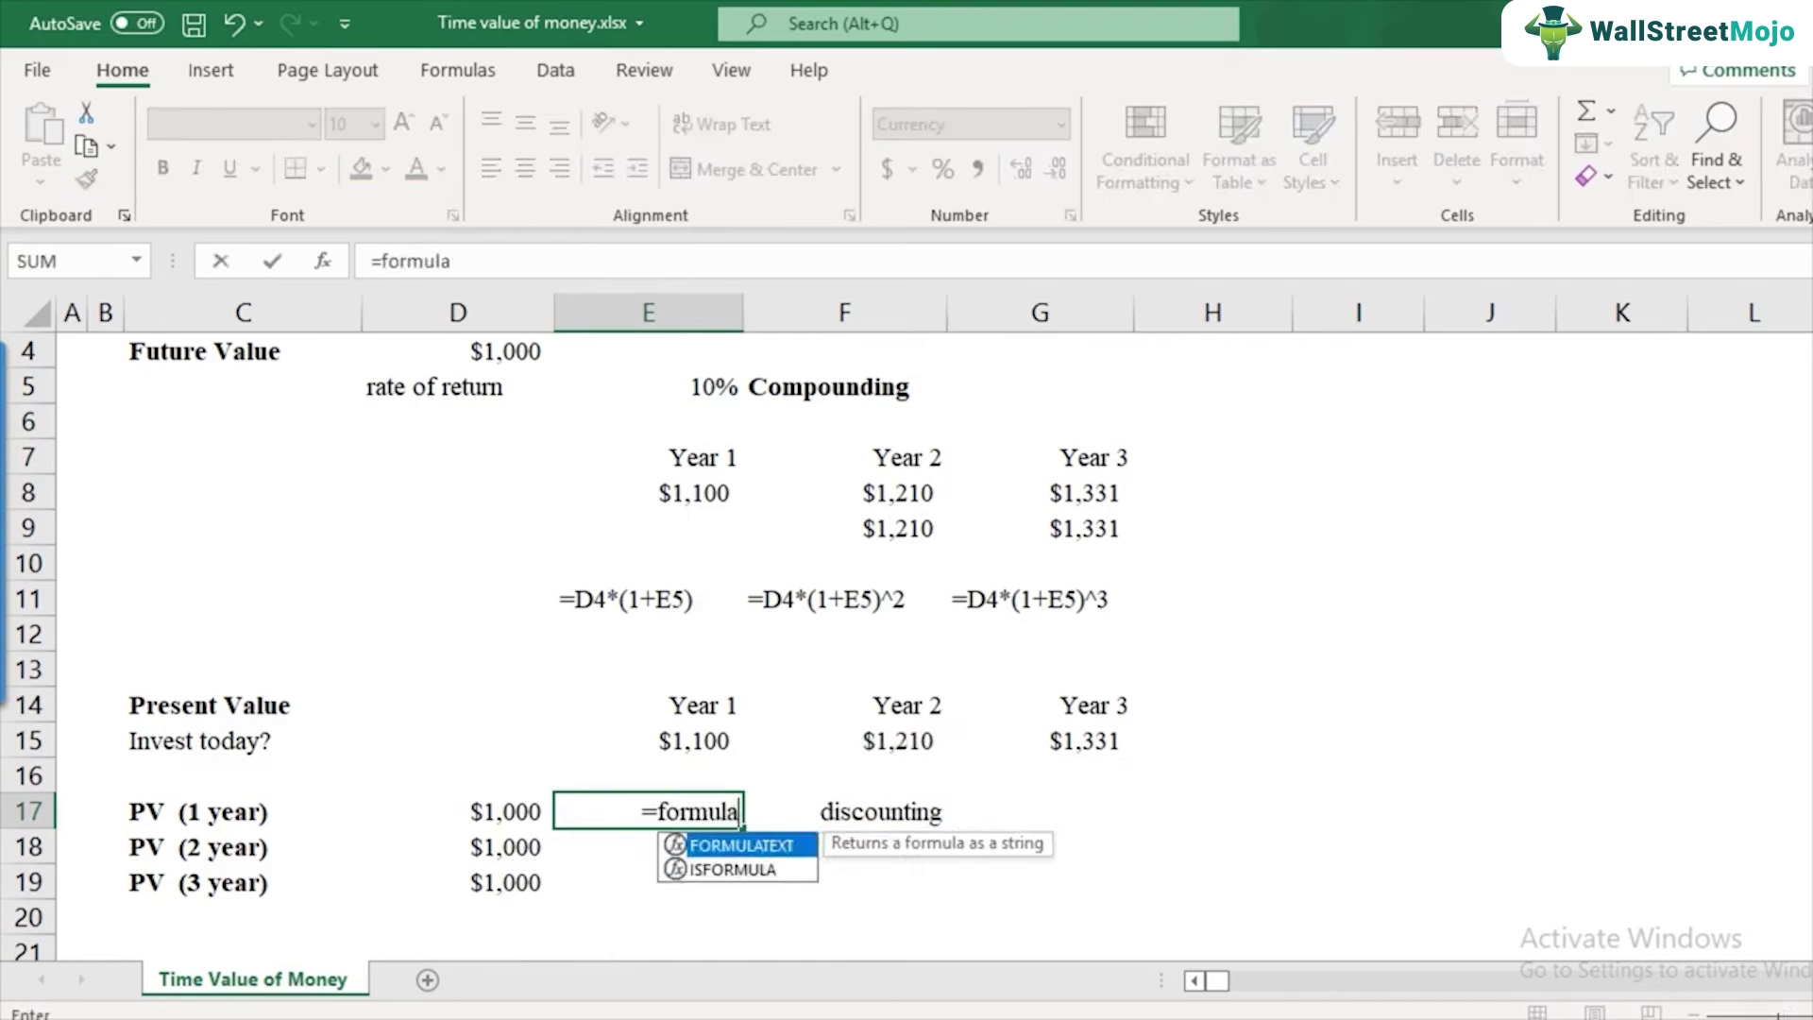
type("text(")
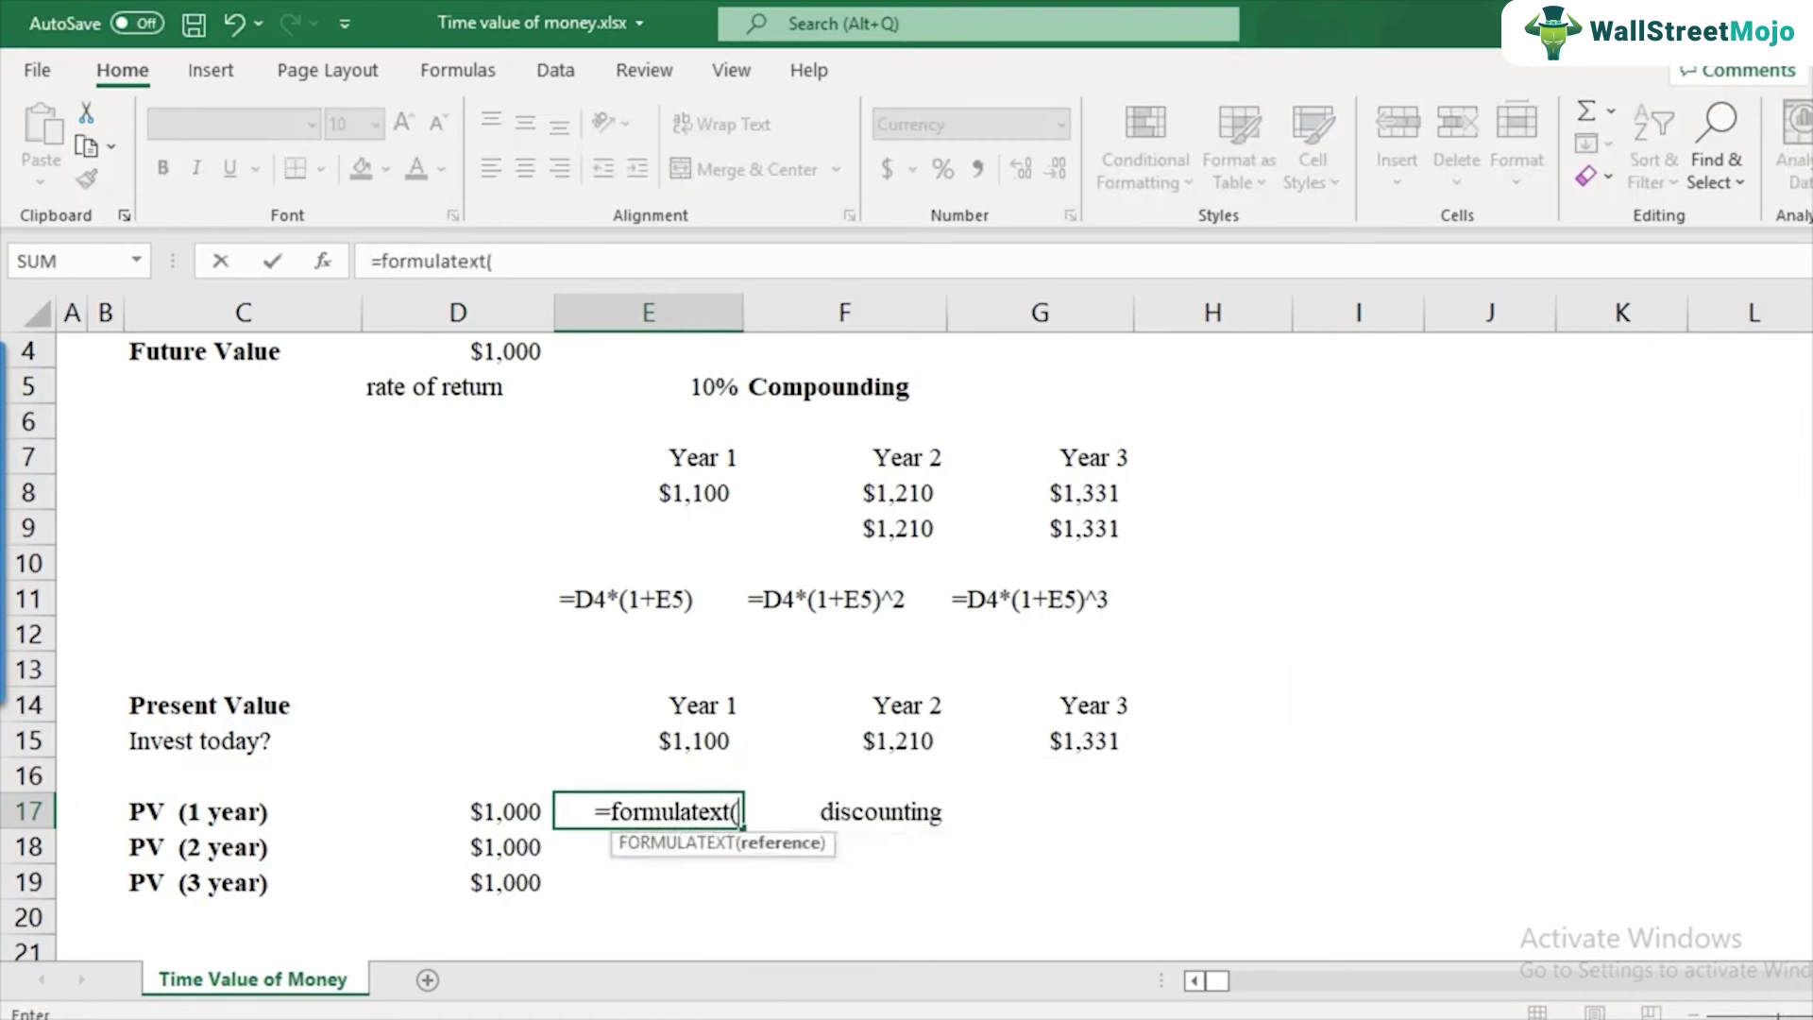
key("Left")
type(")")
key("Return")
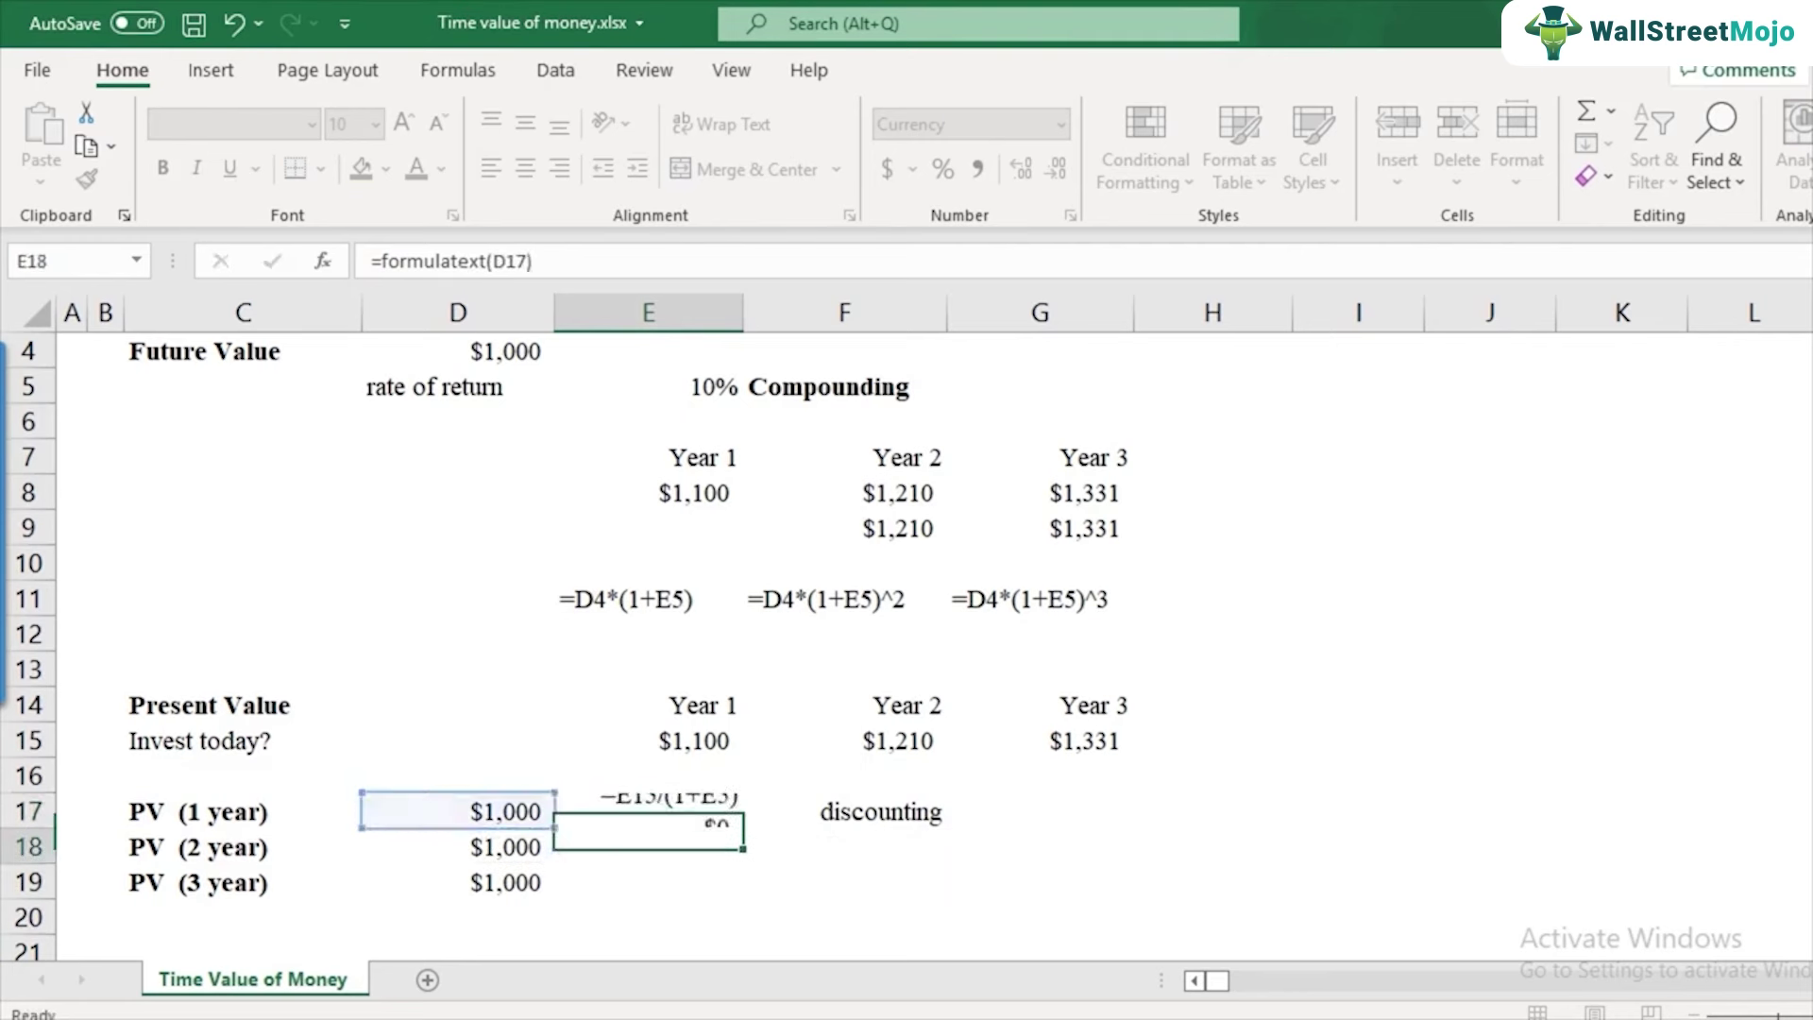
- Copy the FORMULATEXT formula from E17 into E18 and E19 to show the two- and three-year PV formulas
key("Up")
key("ctrl+c")
key("Down")
key("ctrl+v")
key("Down")
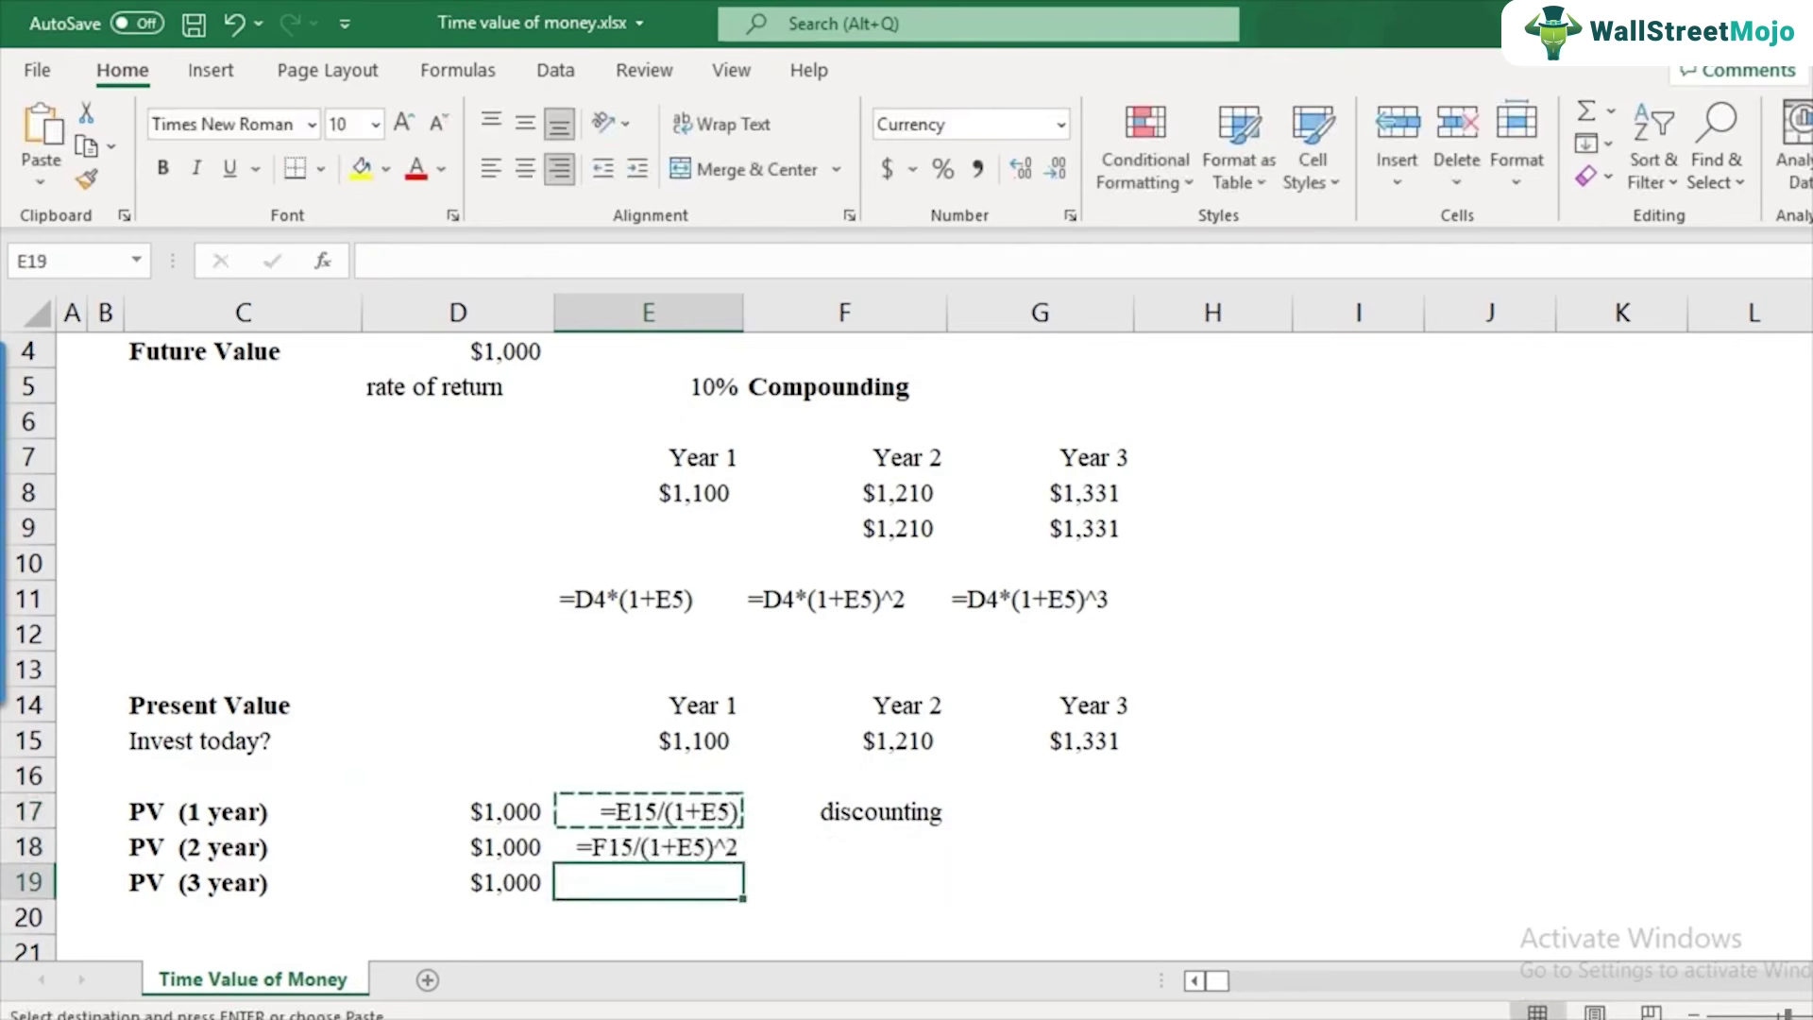
key("ctrl+v")
key("Down")
key("Up")
key("Up")
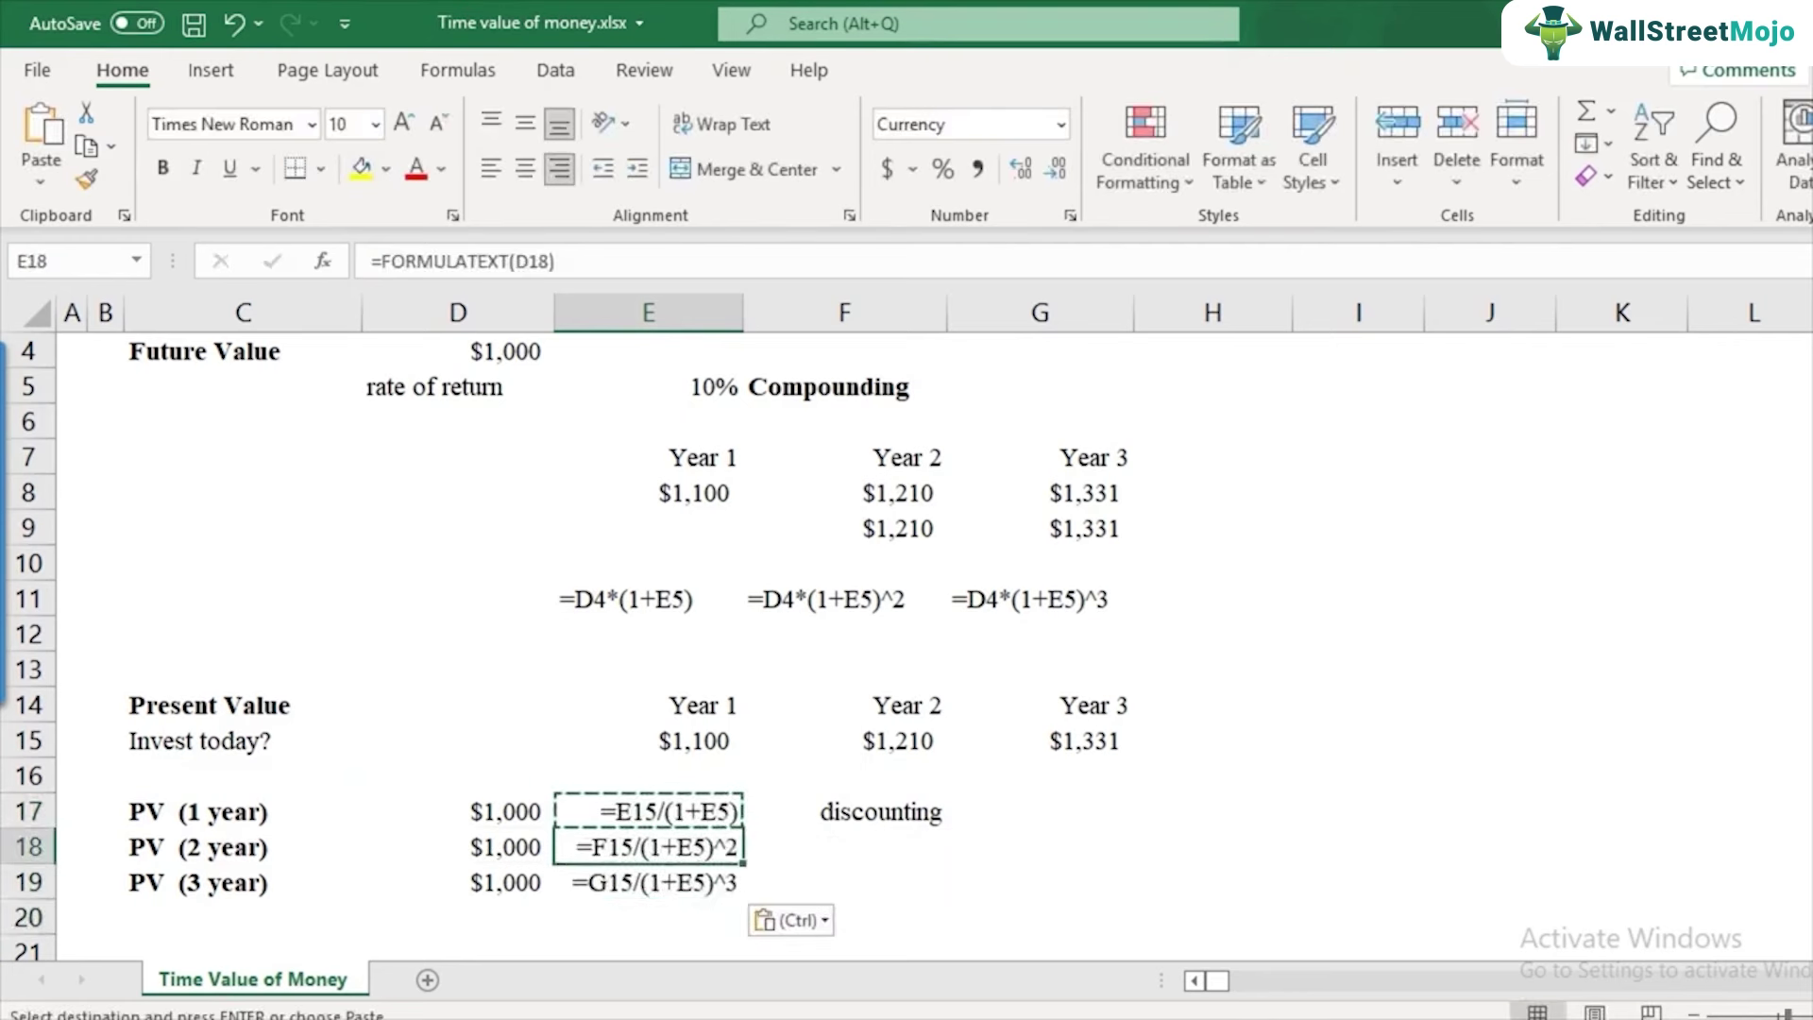
key("F2")
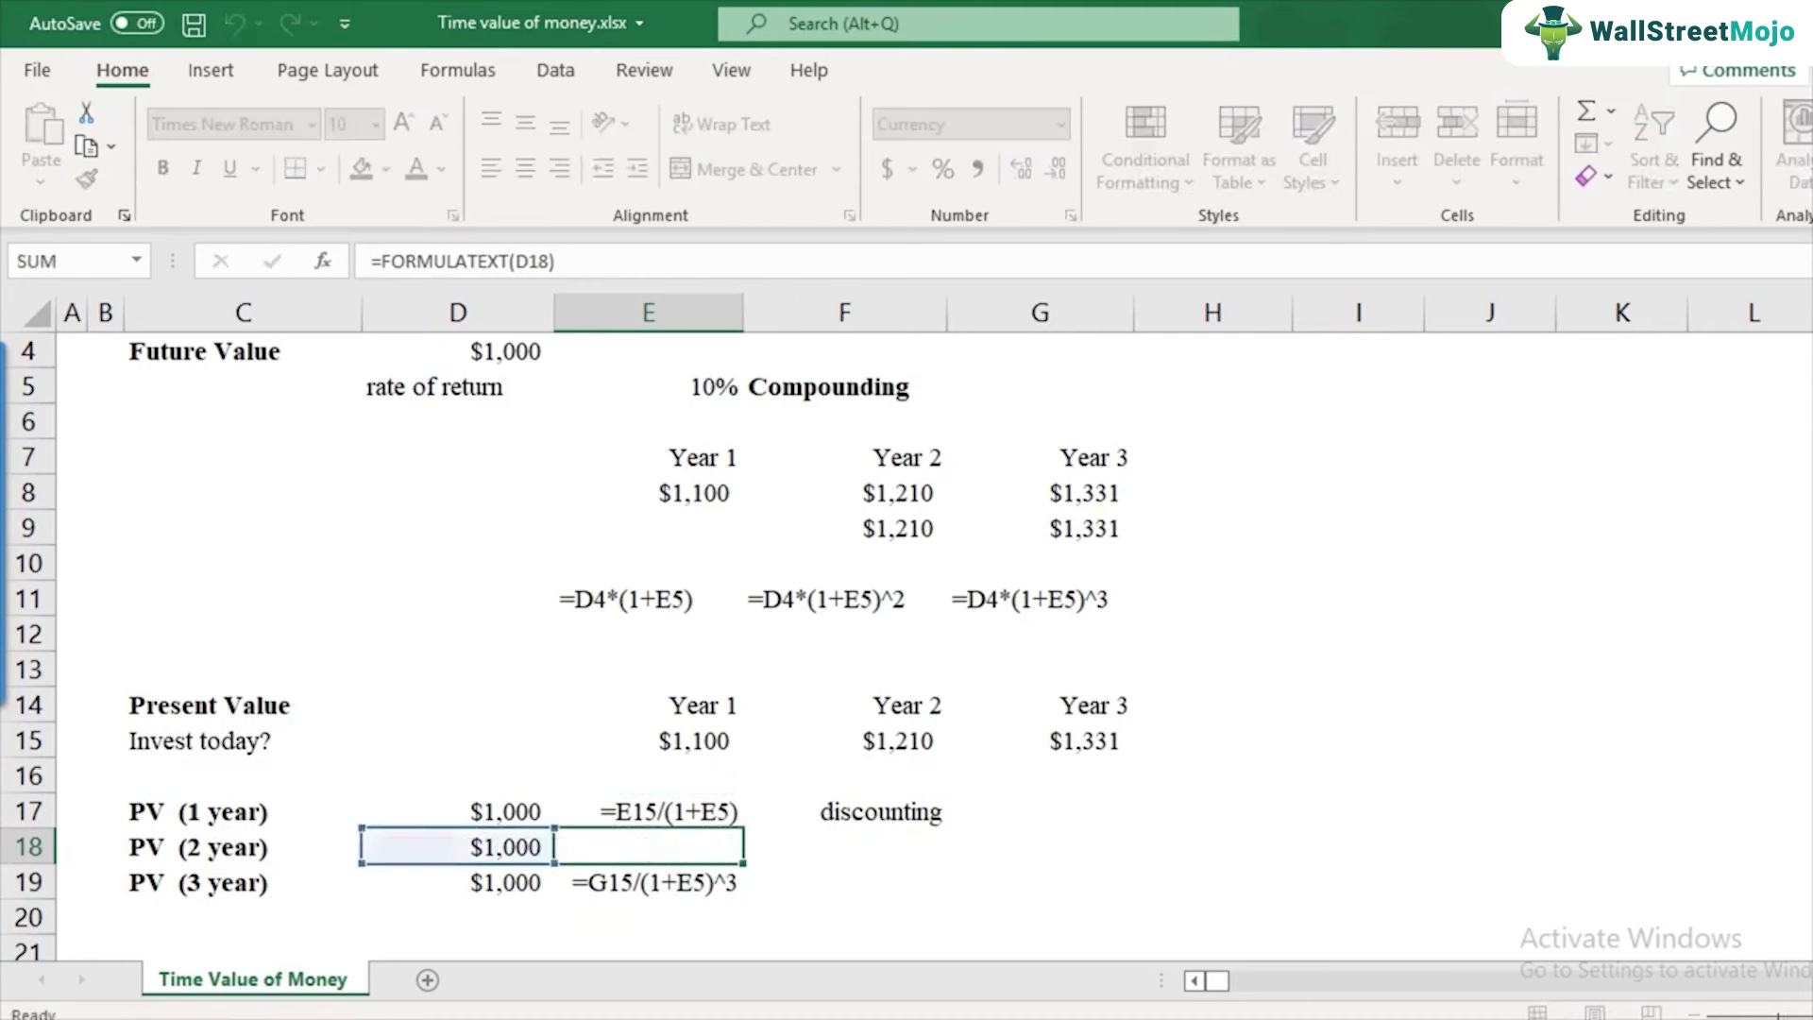
key("Escape")
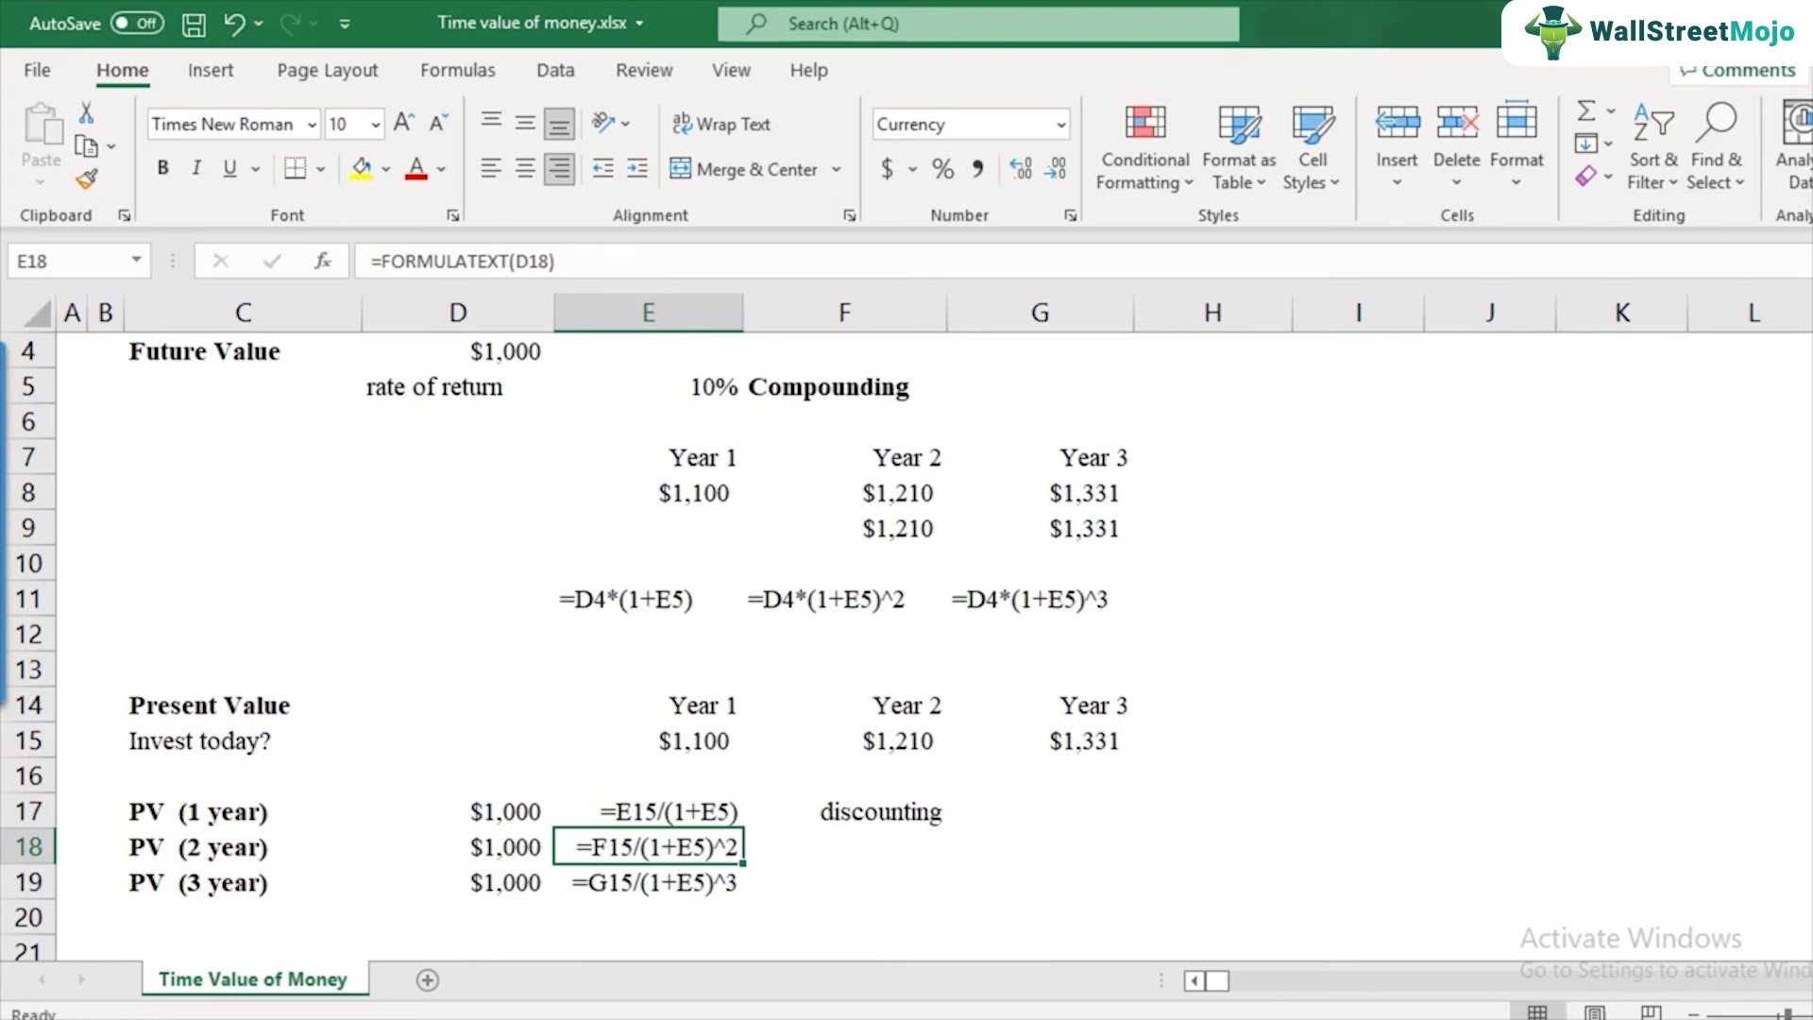
- Make the "discounting" label in F17 bold
left_click(844, 811)
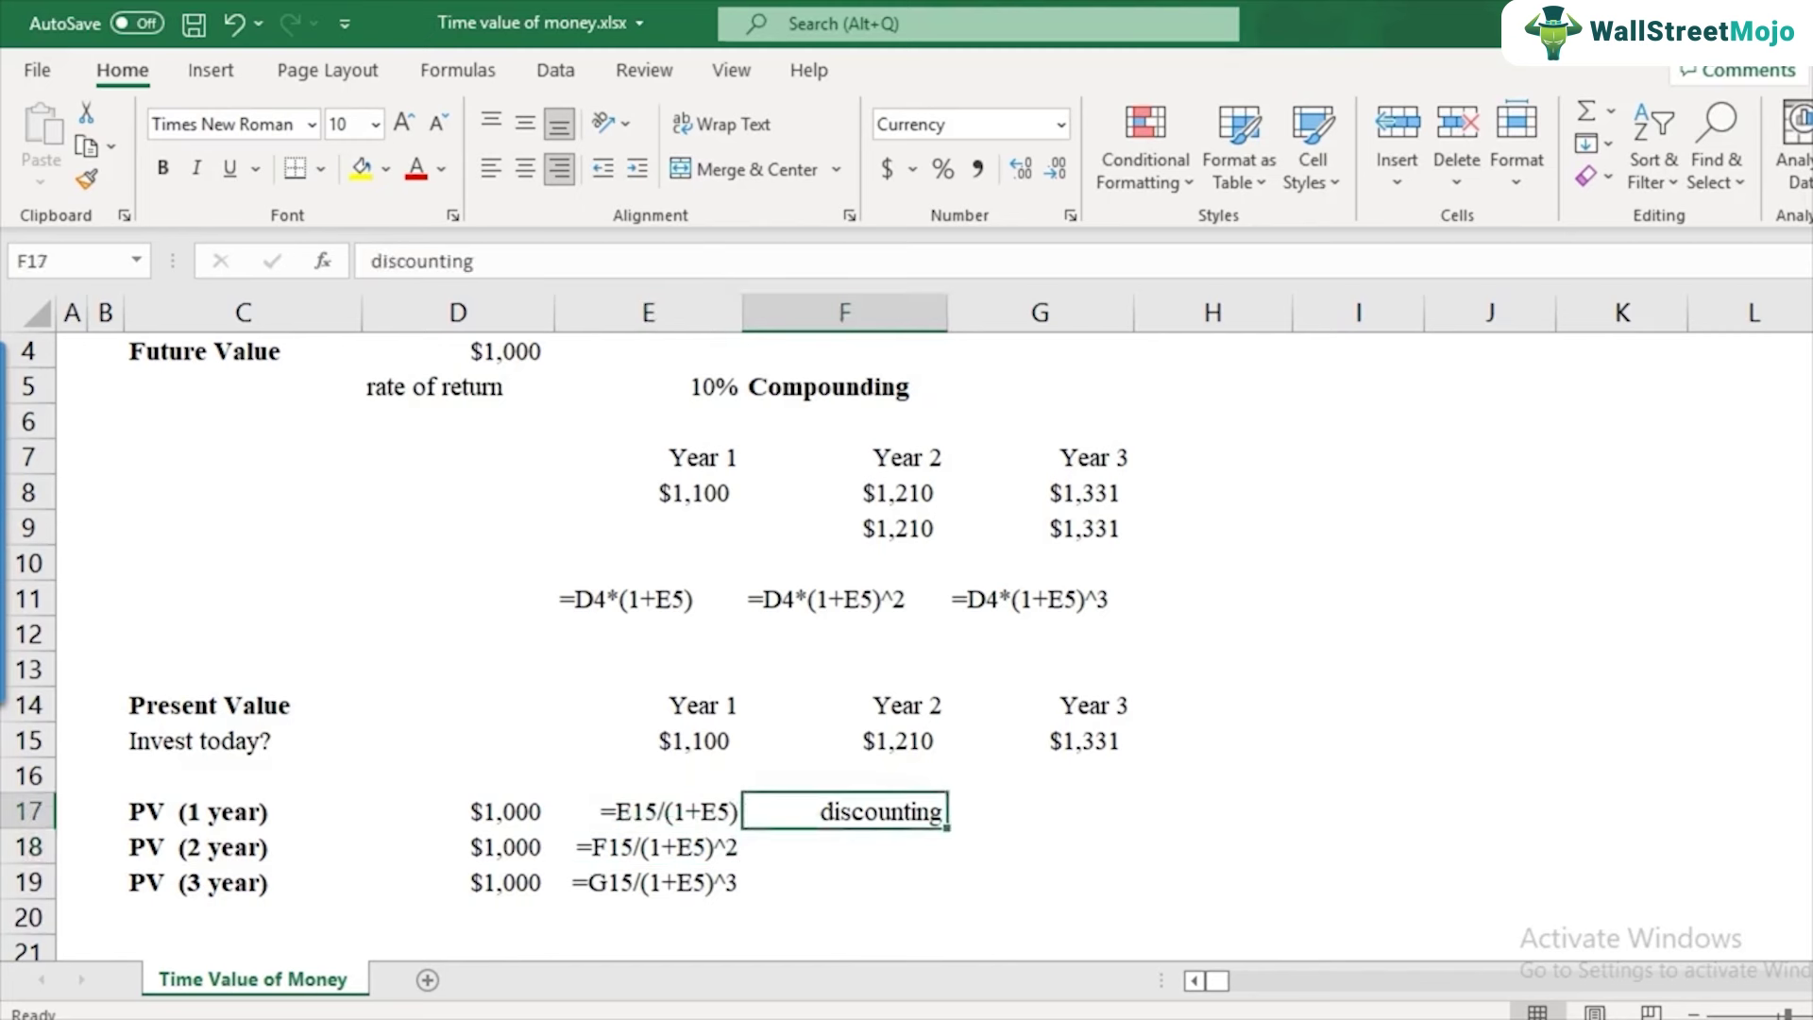
key("ctrl+b")
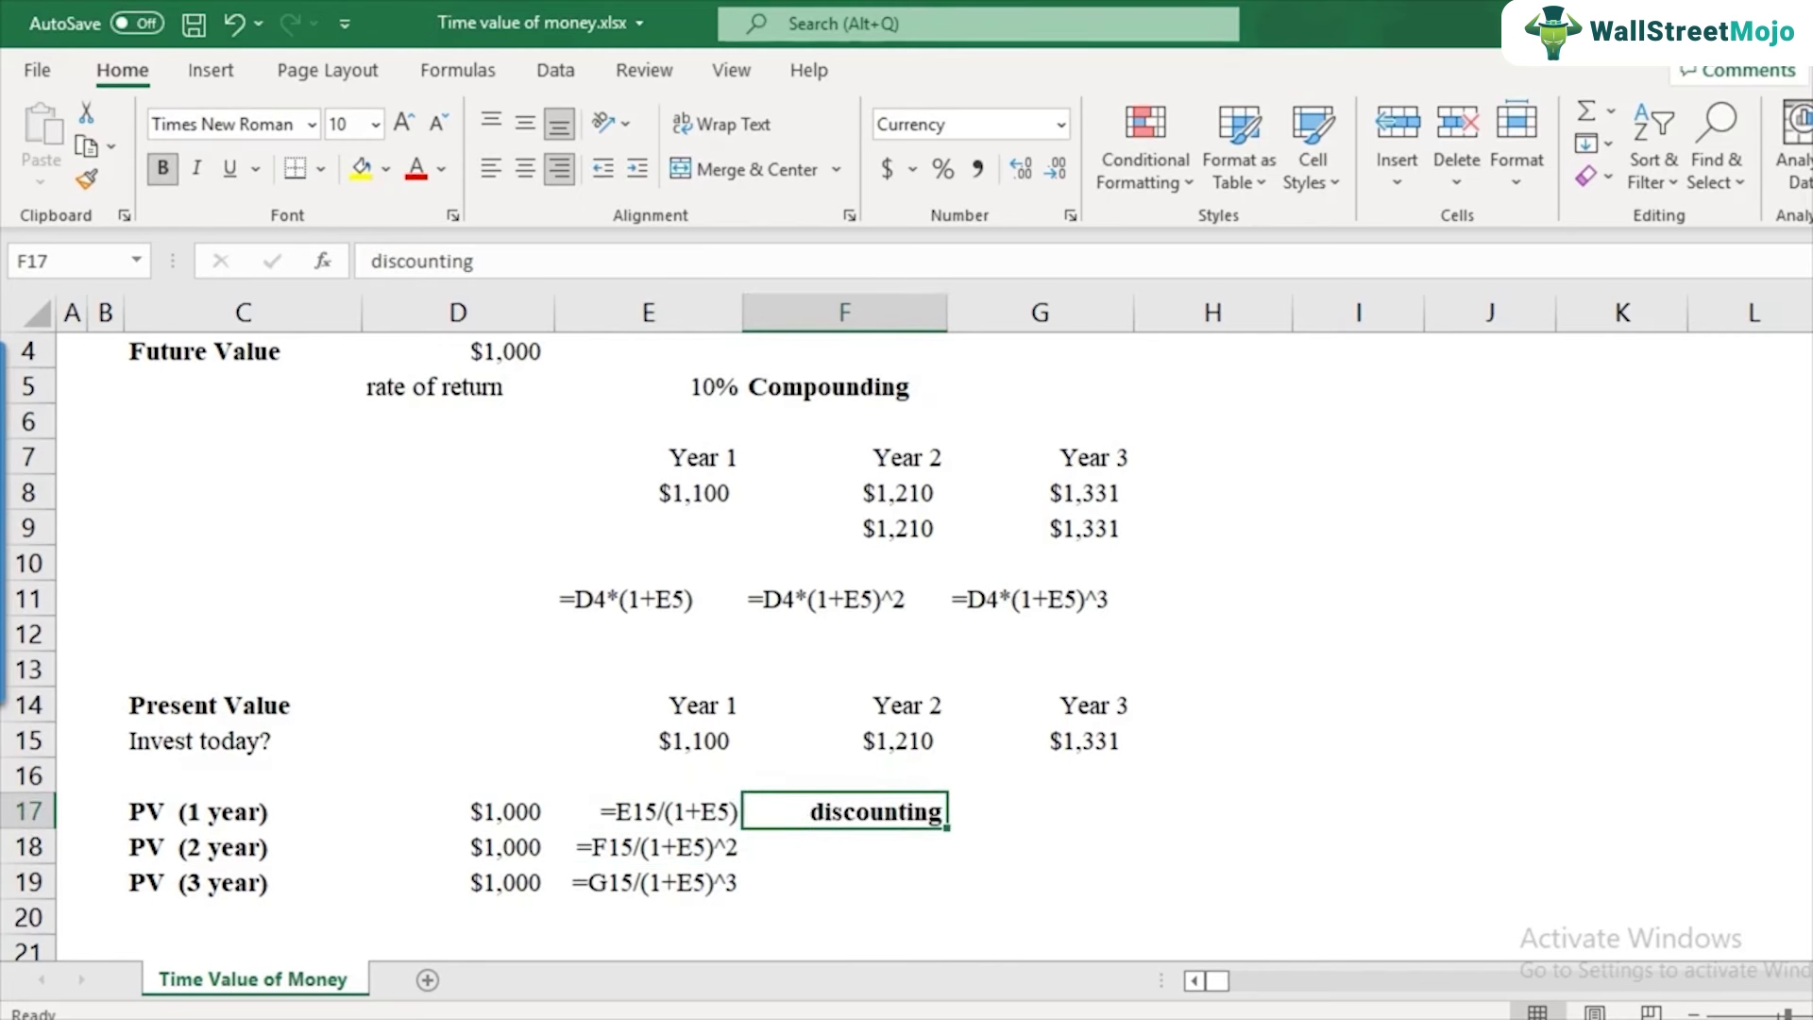
- Review the rate in E5 and the discounting formulas in E17:E19 against the Present Value Formula picture lower on the sheet
scroll(906, 642, "up", 1)
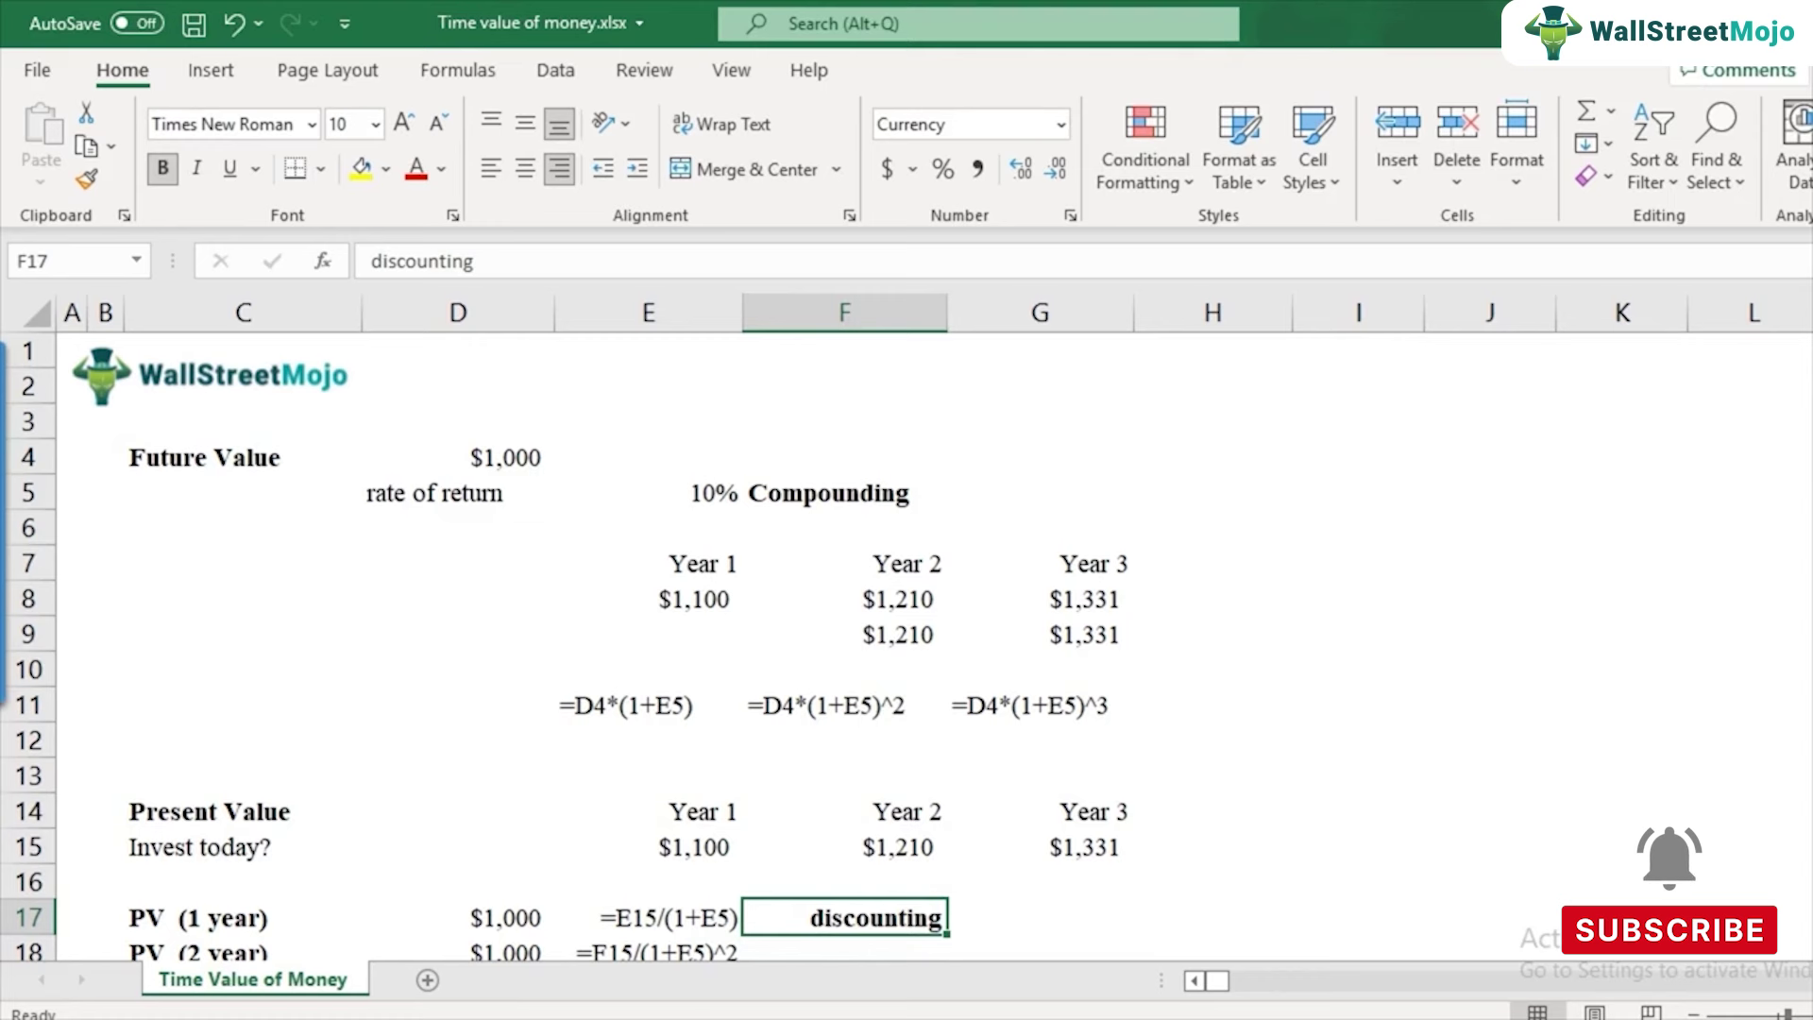
scroll(567, 646, "down", 1)
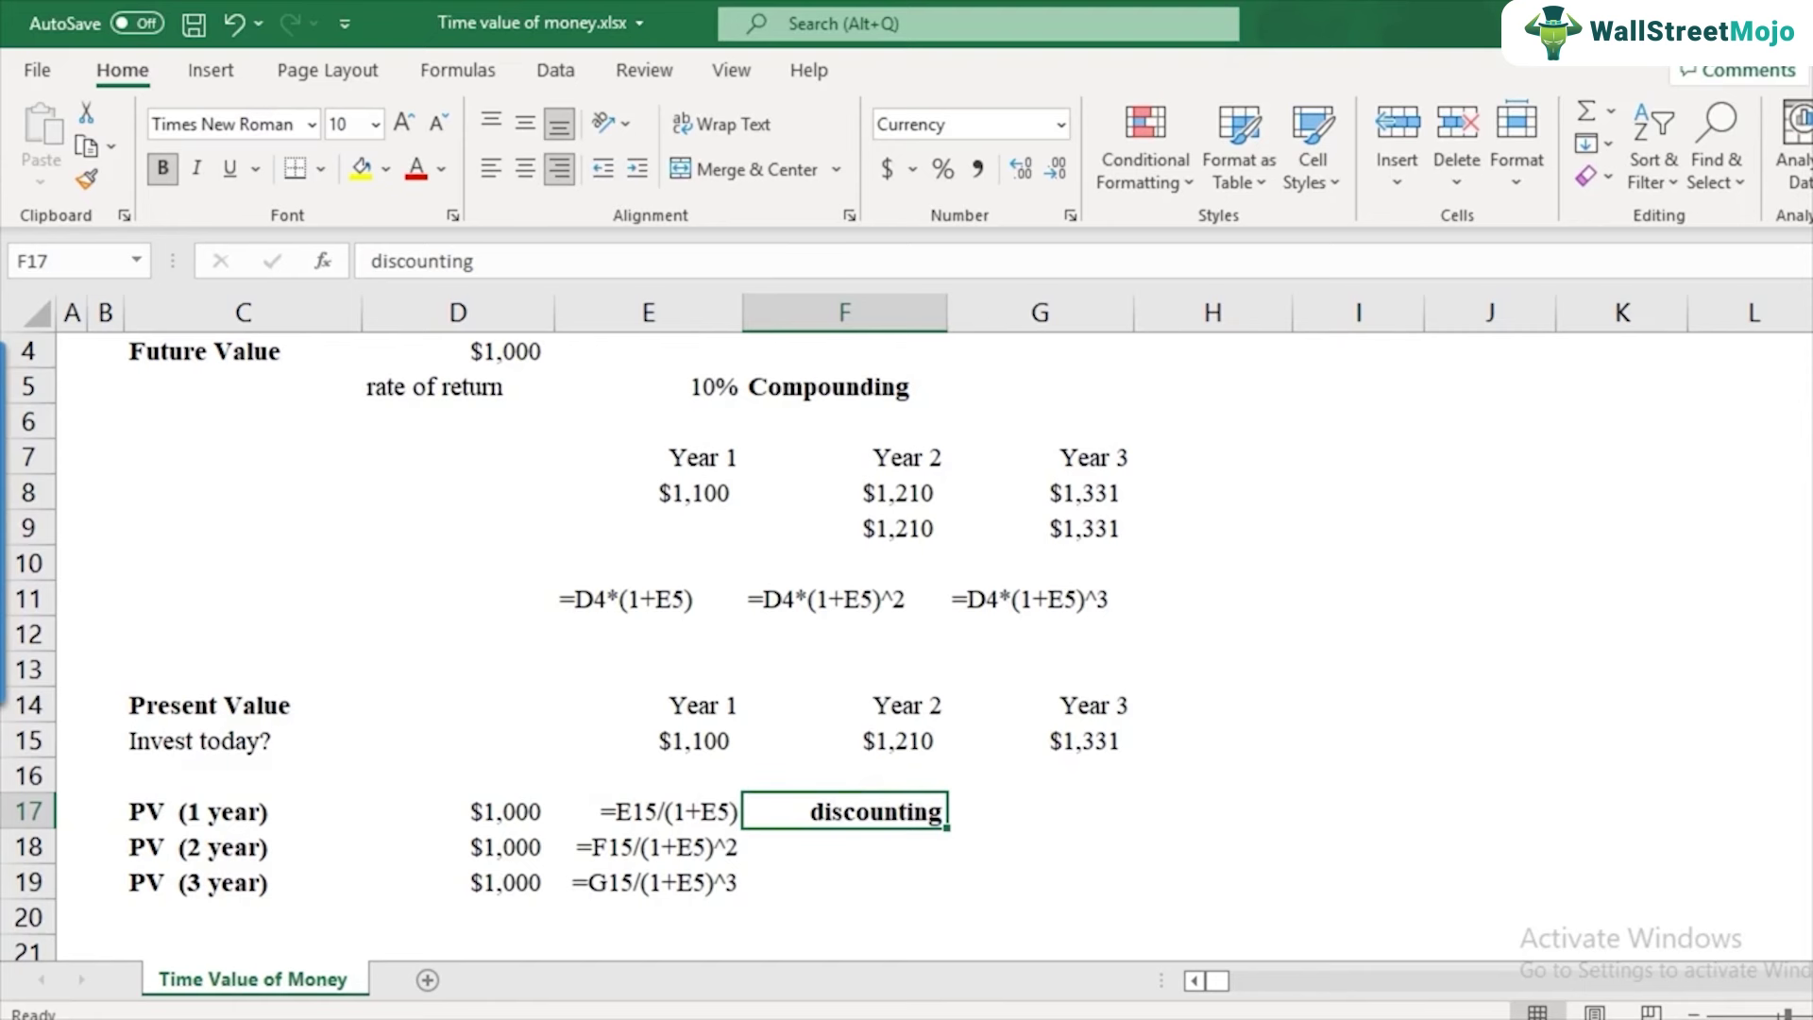
left_click(648, 386)
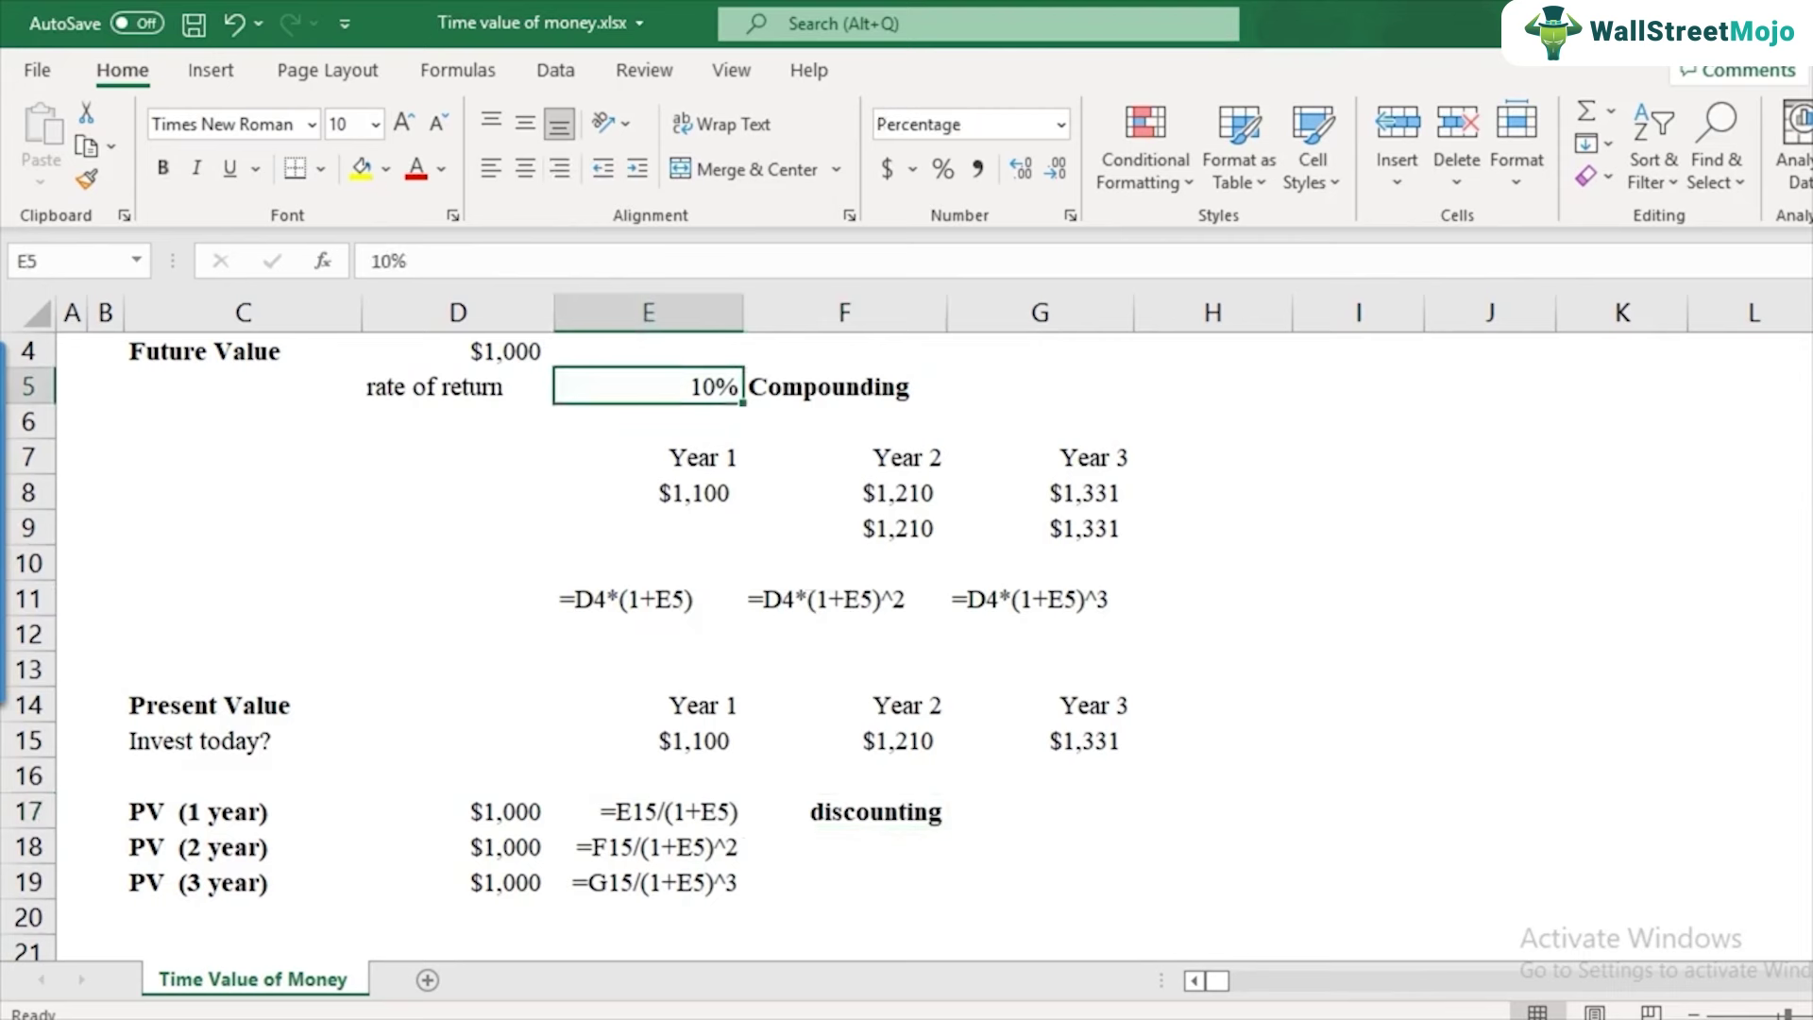
scroll(648, 646, "down", 1)
left_click_drag(648, 705, 648, 776)
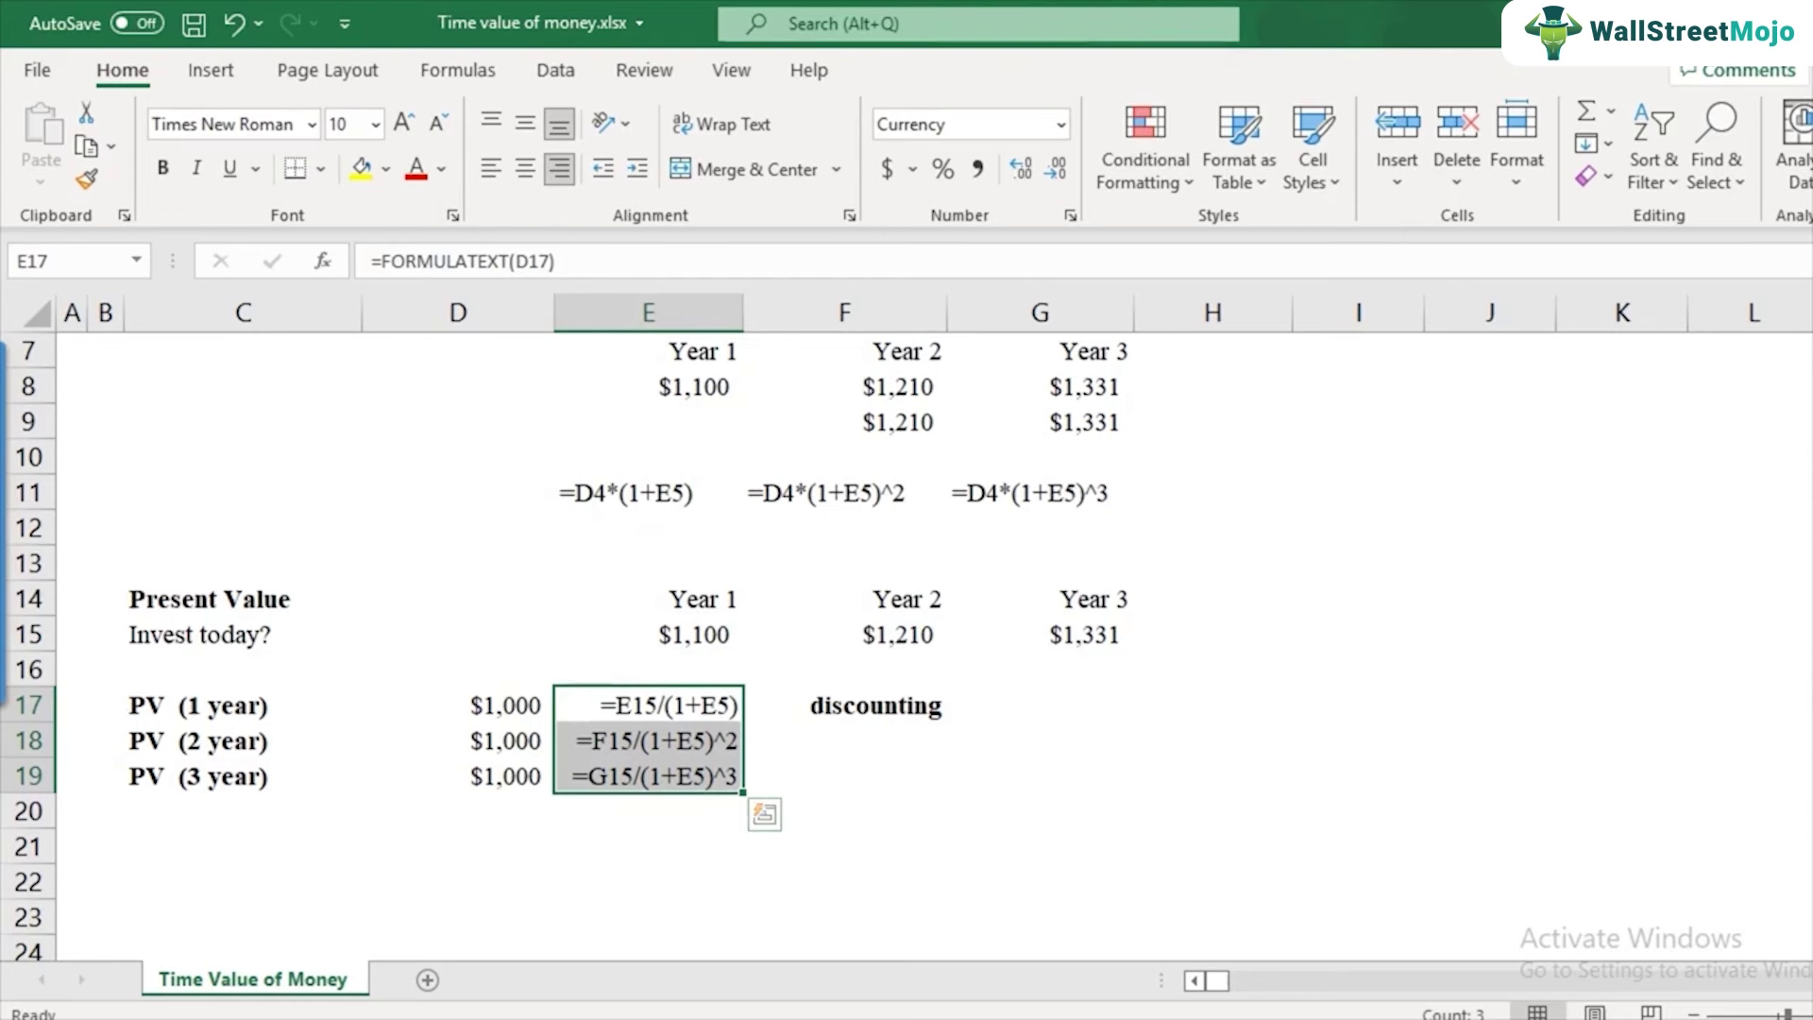
scroll(907, 646, "down", 1)
scroll(566, 645, "up", 2)
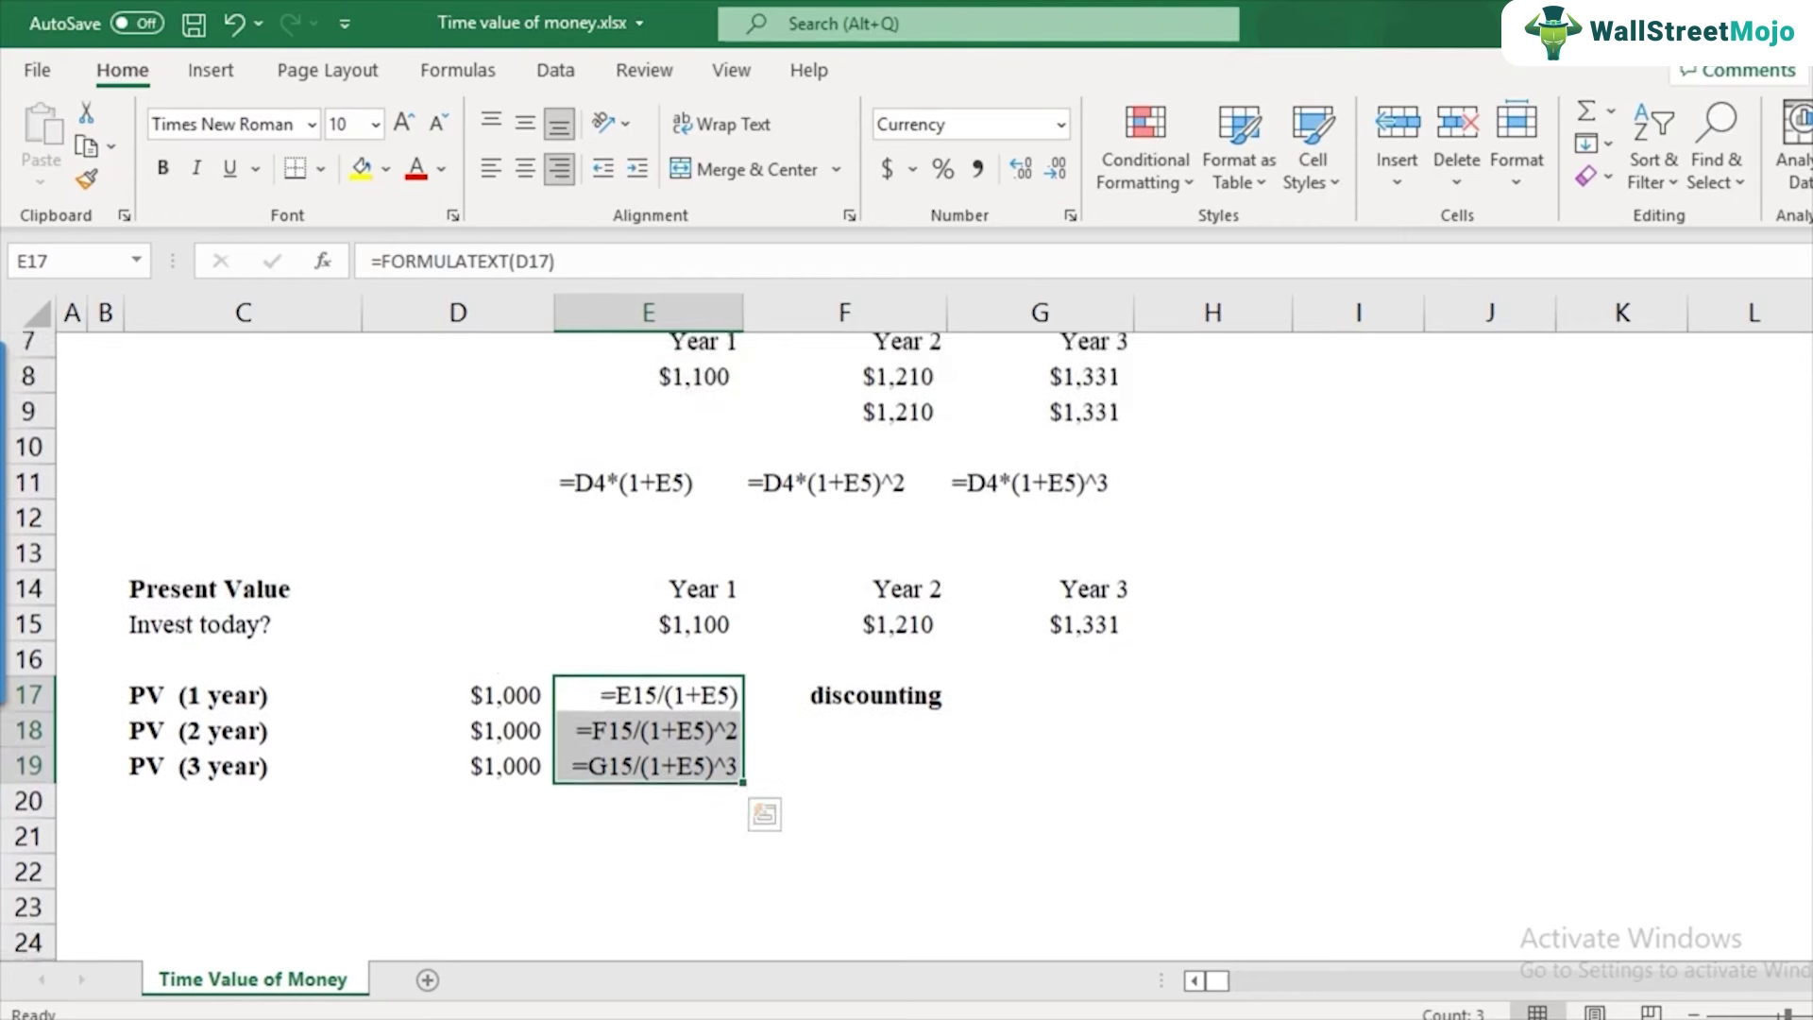
scroll(566, 646, "down", 2)
scroll(906, 645, "down", 6)
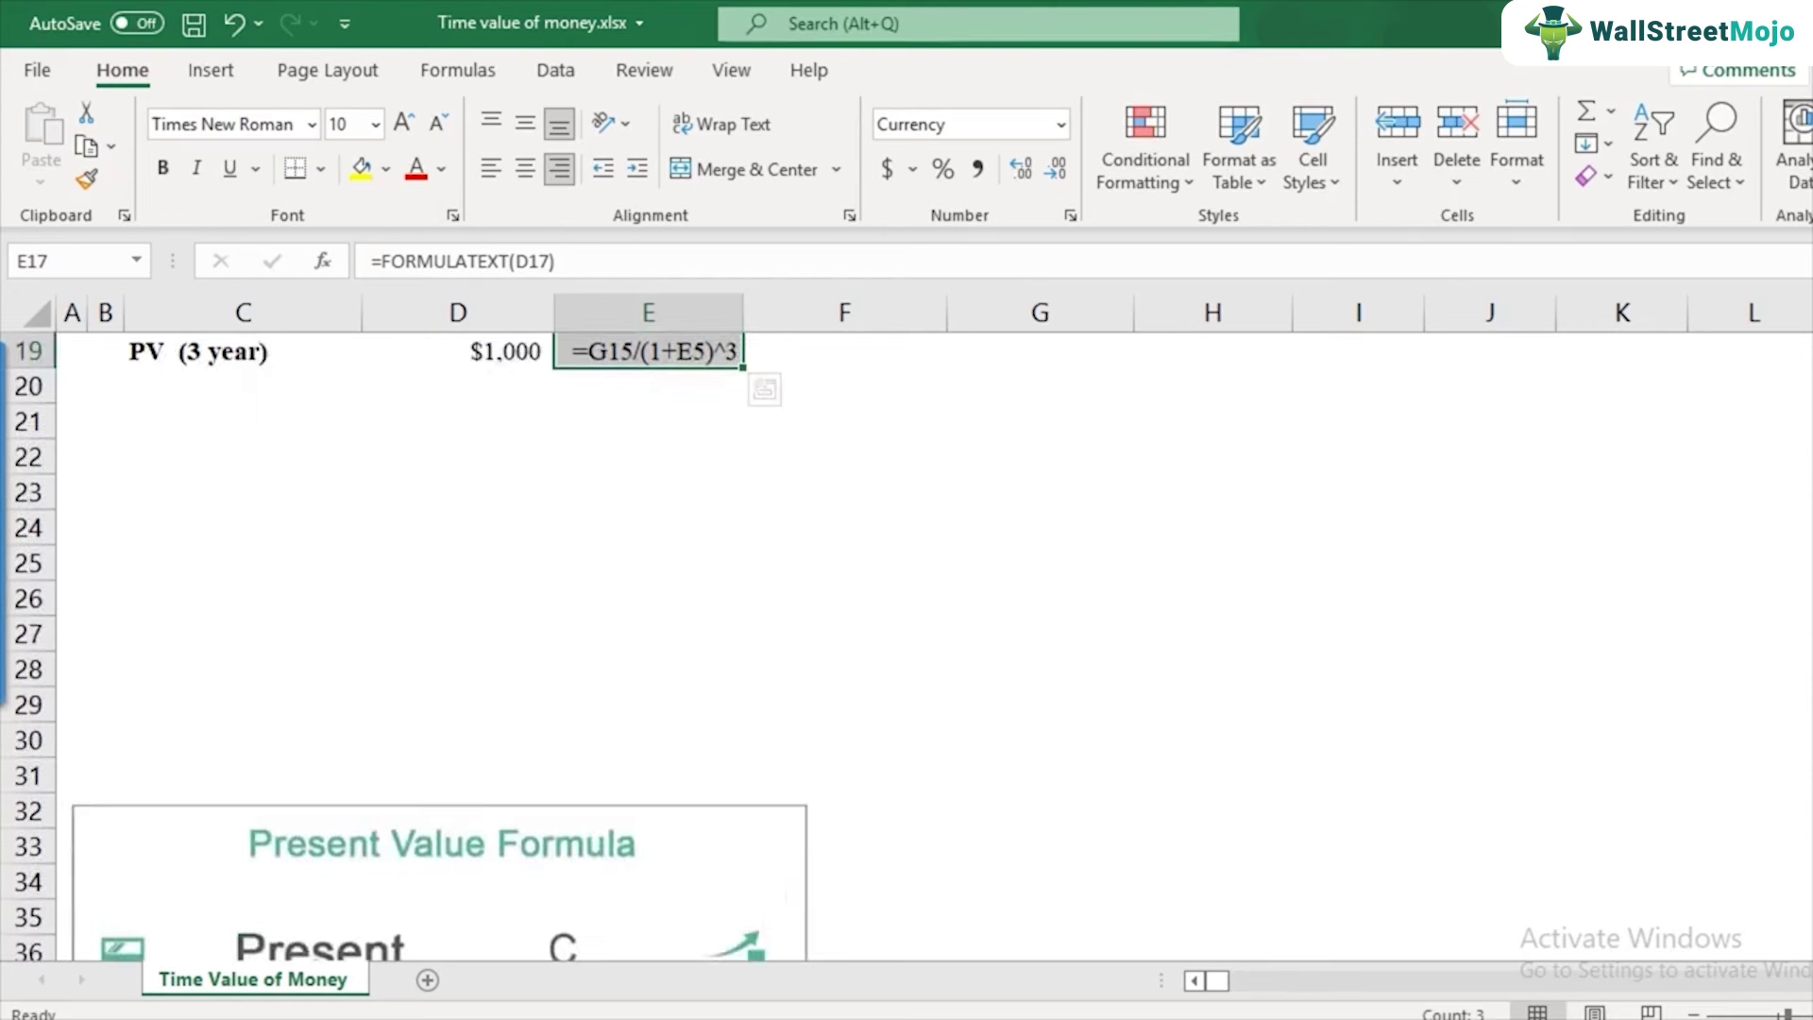
left_click(242, 846)
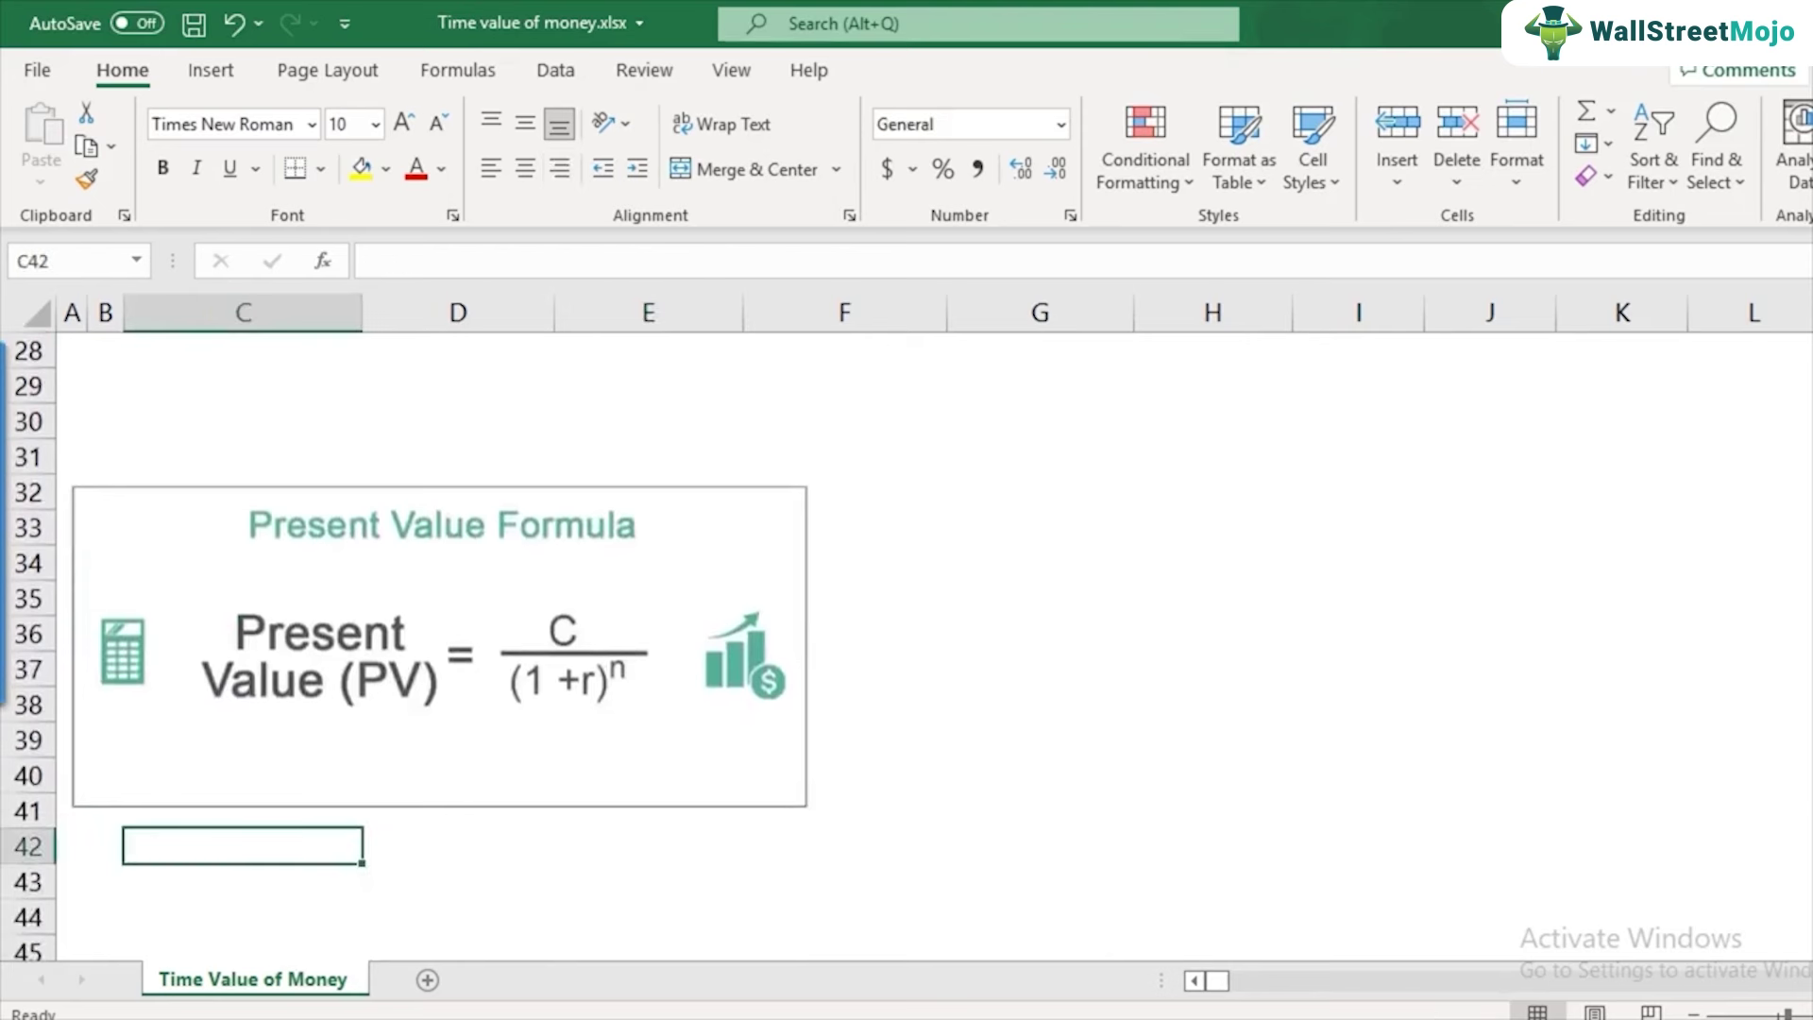